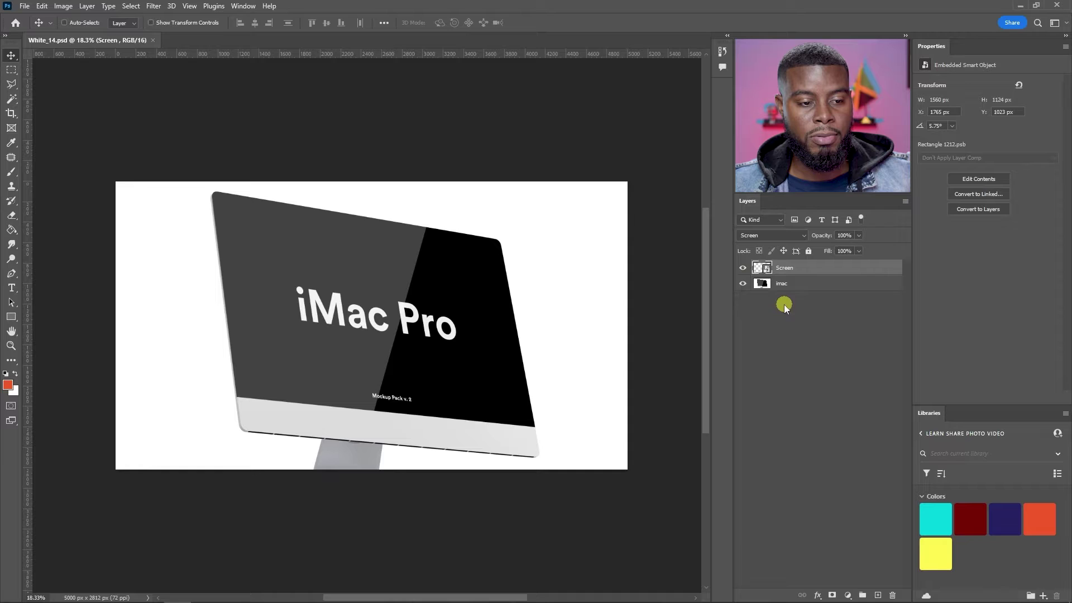
- Switch the layer list to large thumbnails and open the Screen layer's smart object contents for editing
right_click(754, 430)
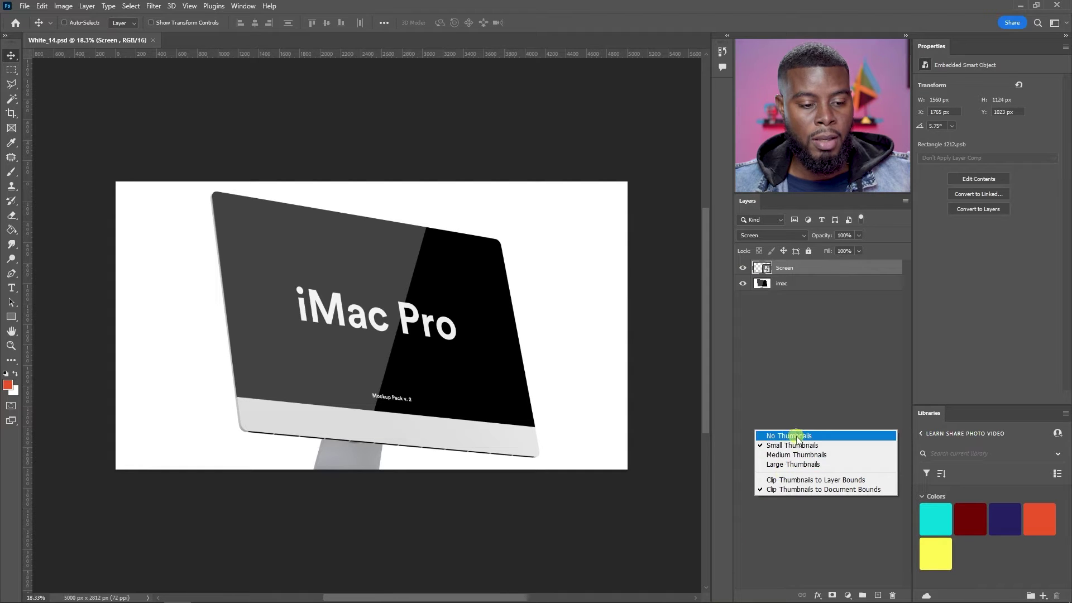
click(800, 464)
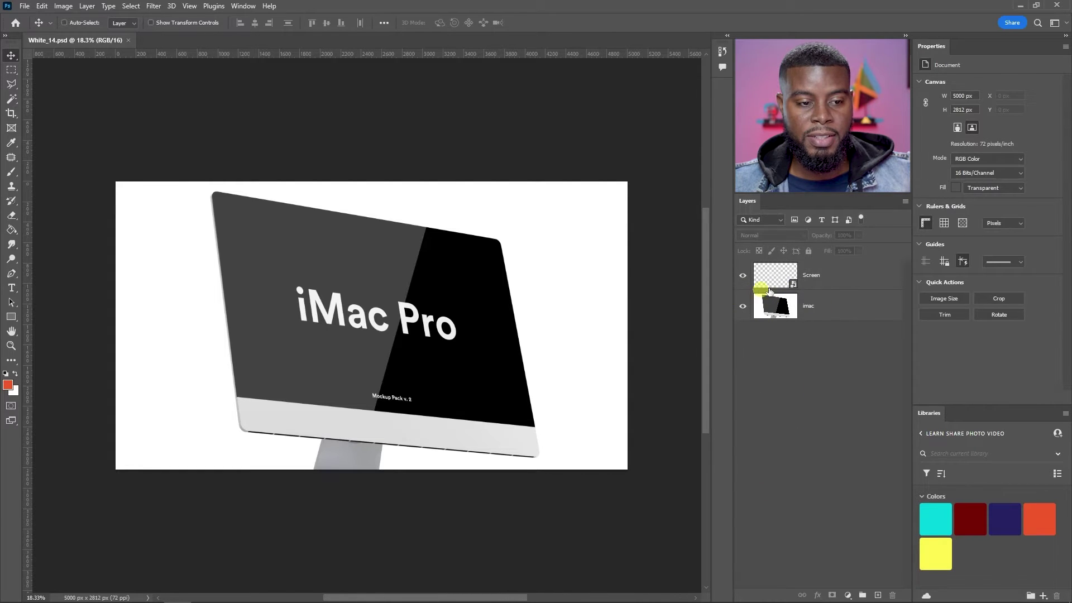
click(805, 286)
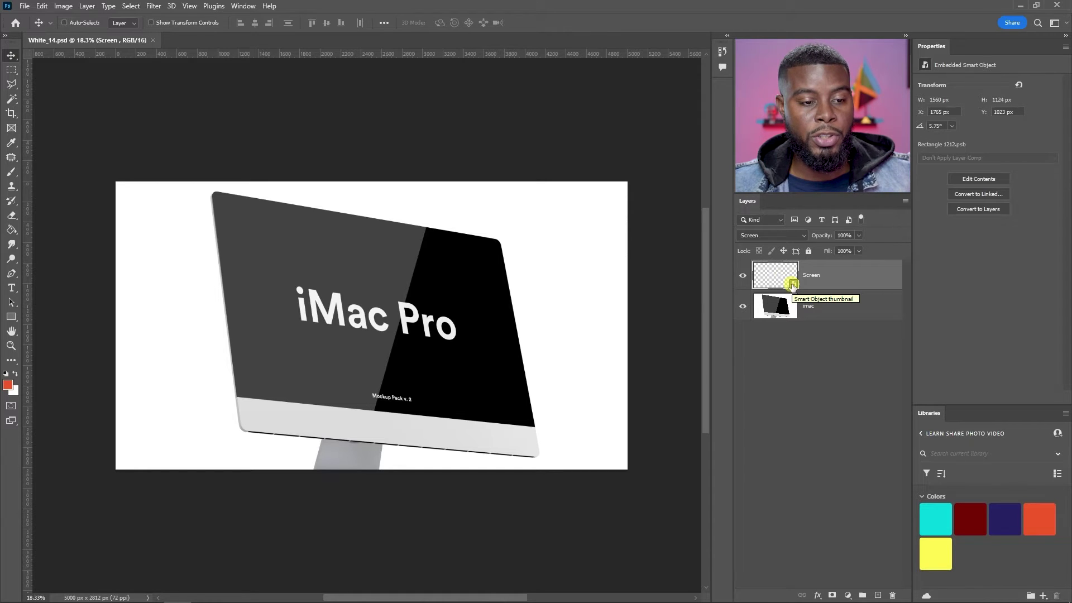
double_click(792, 286)
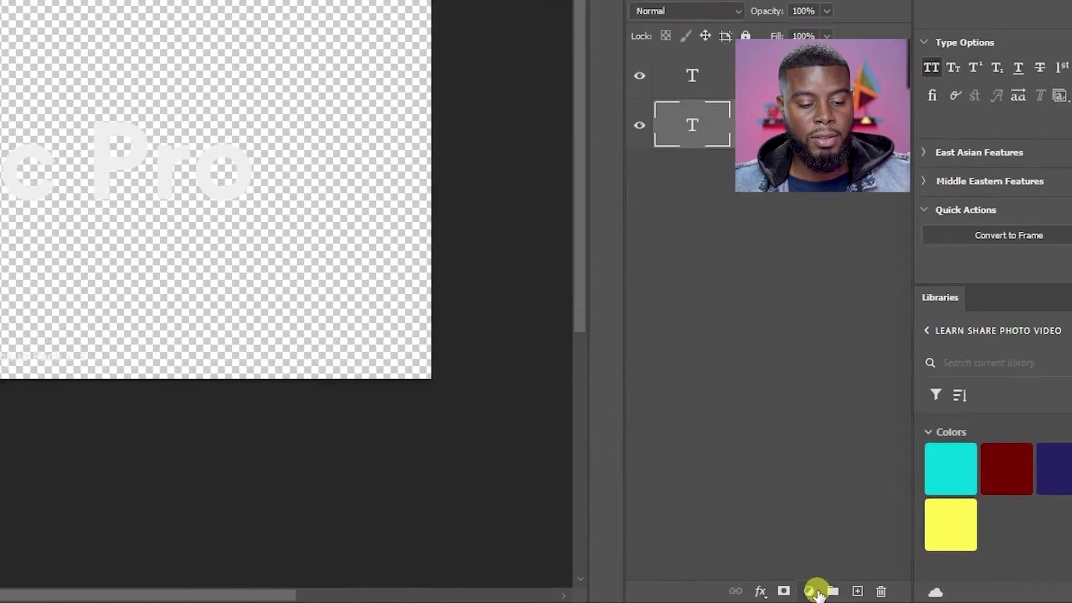
- Add an orange-red solid color fill layer, f1592a, and move it above both text layers
click(847, 595)
click(795, 214)
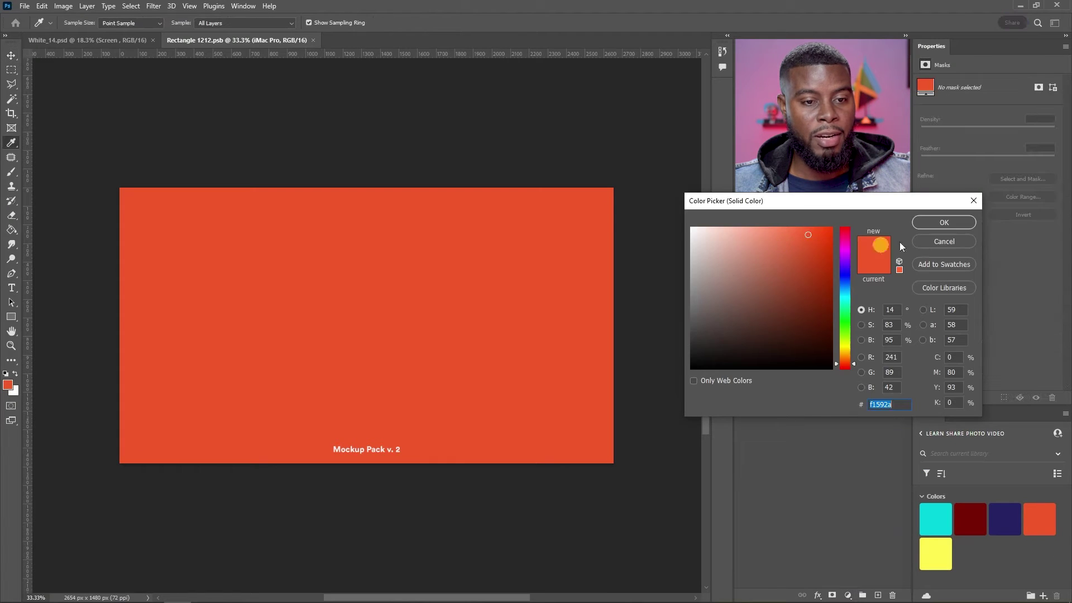
click(943, 222)
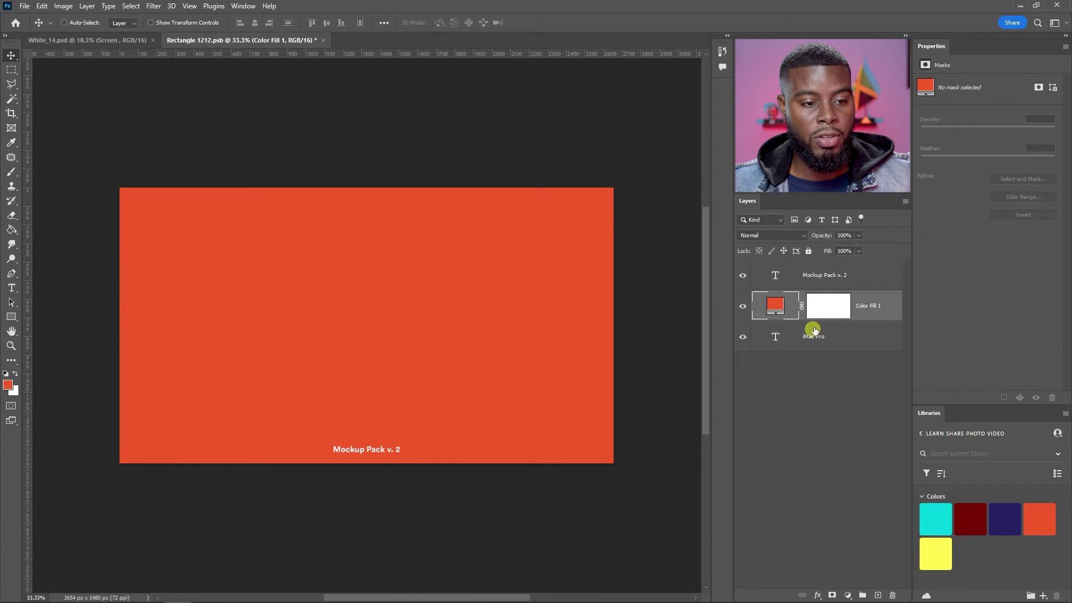
drag(878, 306, 837, 269)
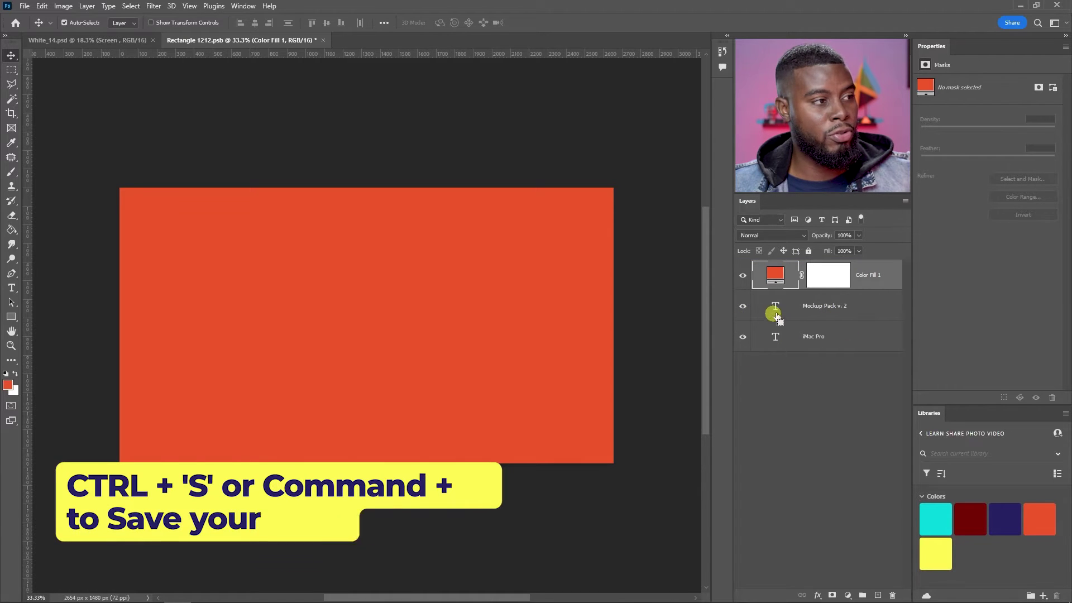
- Save the orange fill in the smart object and compare it with the iMac screen in White_14.psd
key(ctrl+s)
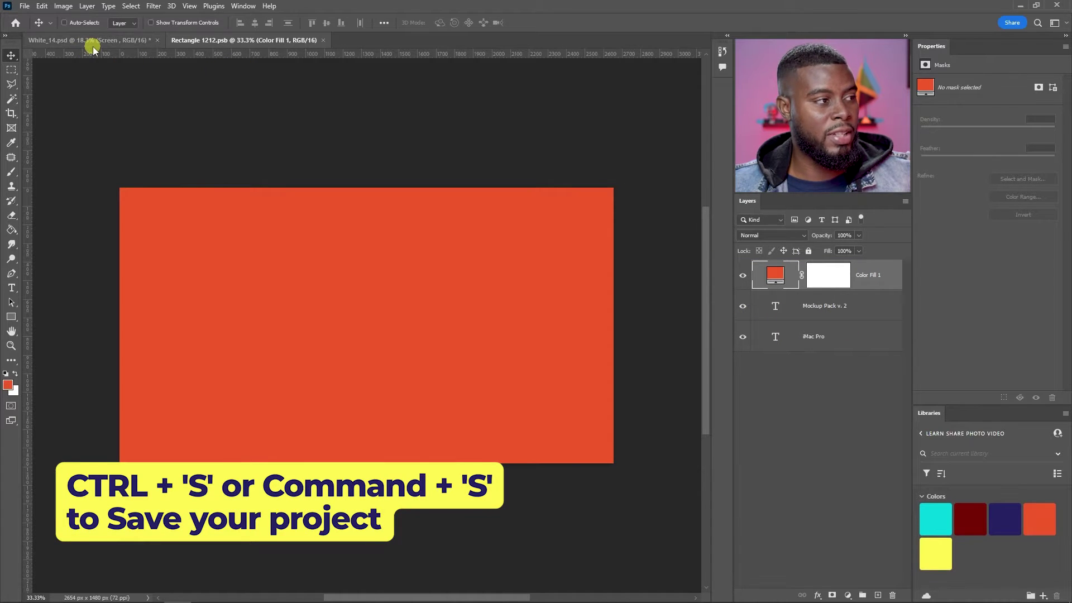
click(89, 41)
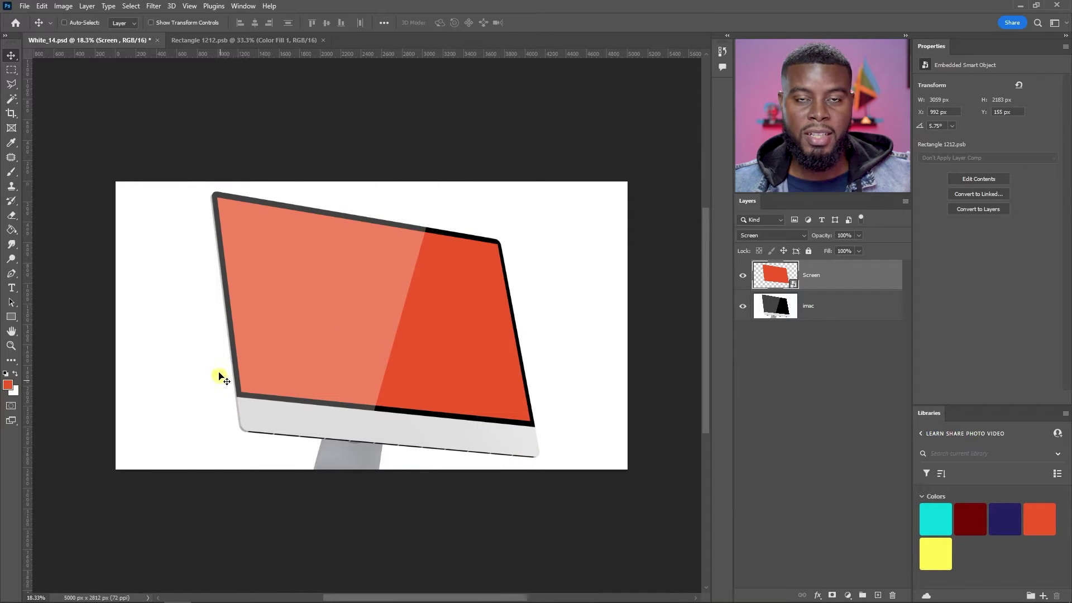
click(249, 44)
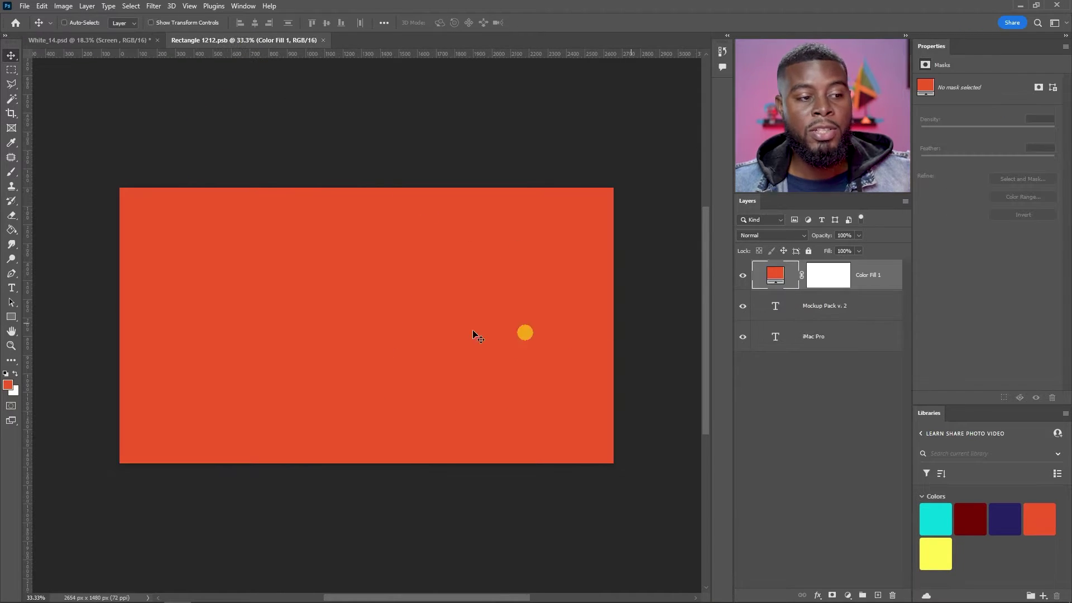
scroll(318, 344, up, 1)
scroll(319, 346, up, 1)
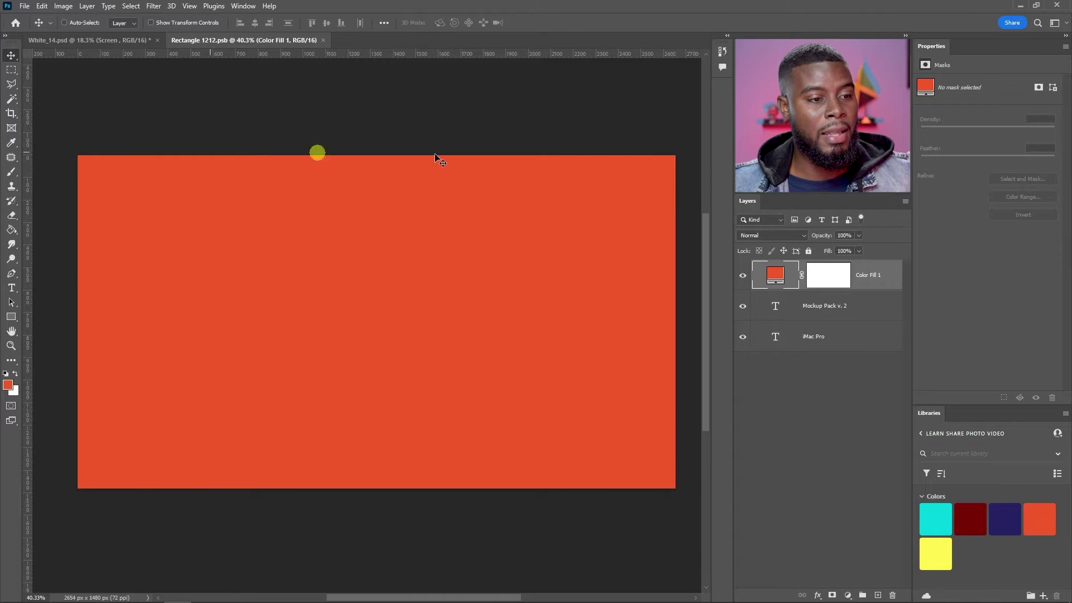
click(140, 42)
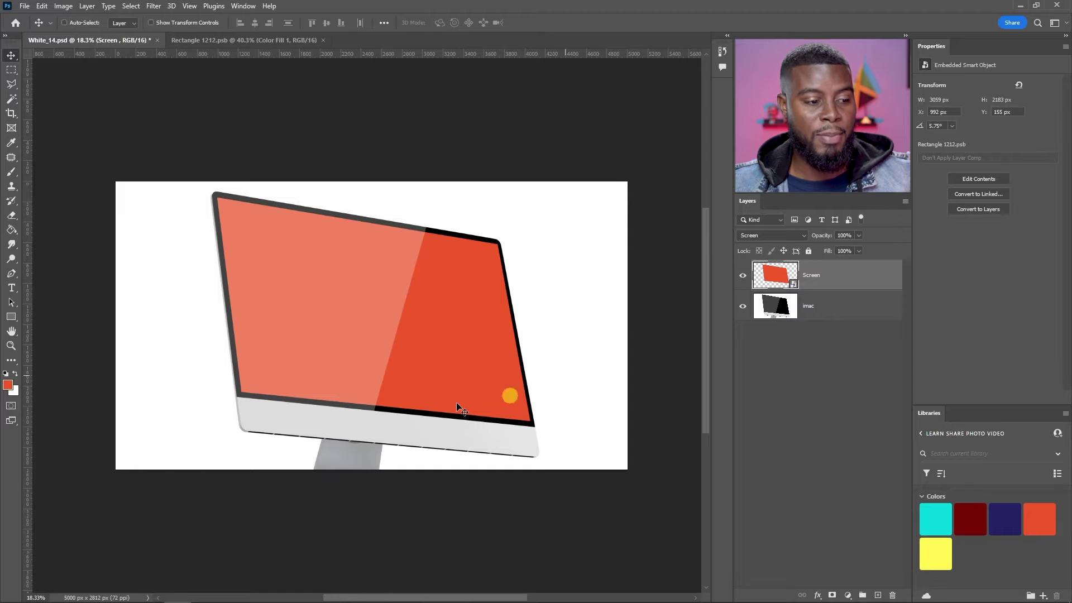
scroll(422, 370, up, 4)
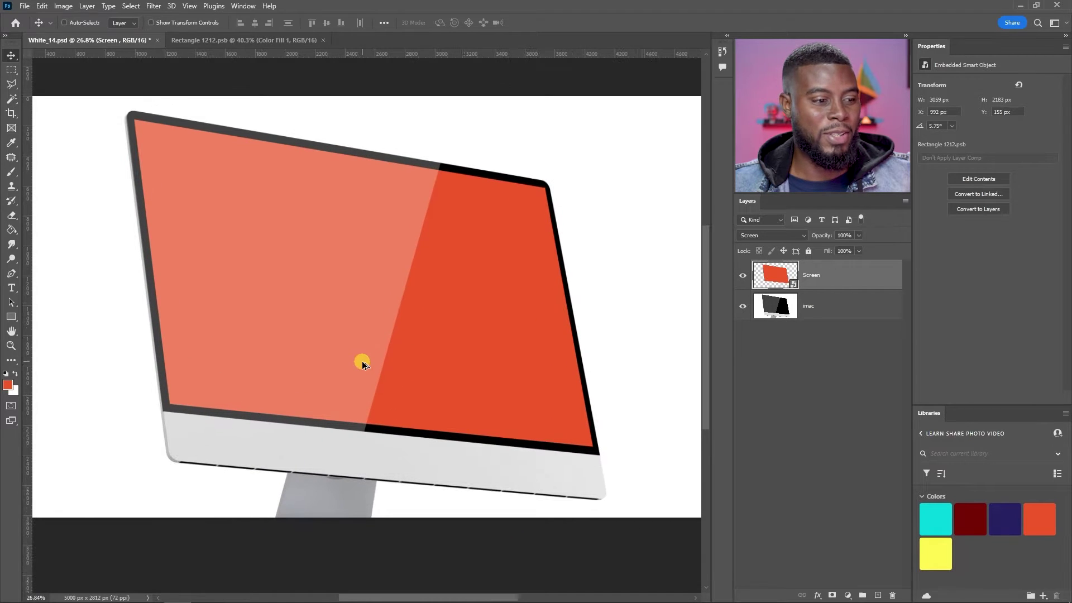
- Place the modern home exterior and modern home entrance photos from the project folder into Rectangle 1212.psb
click(295, 42)
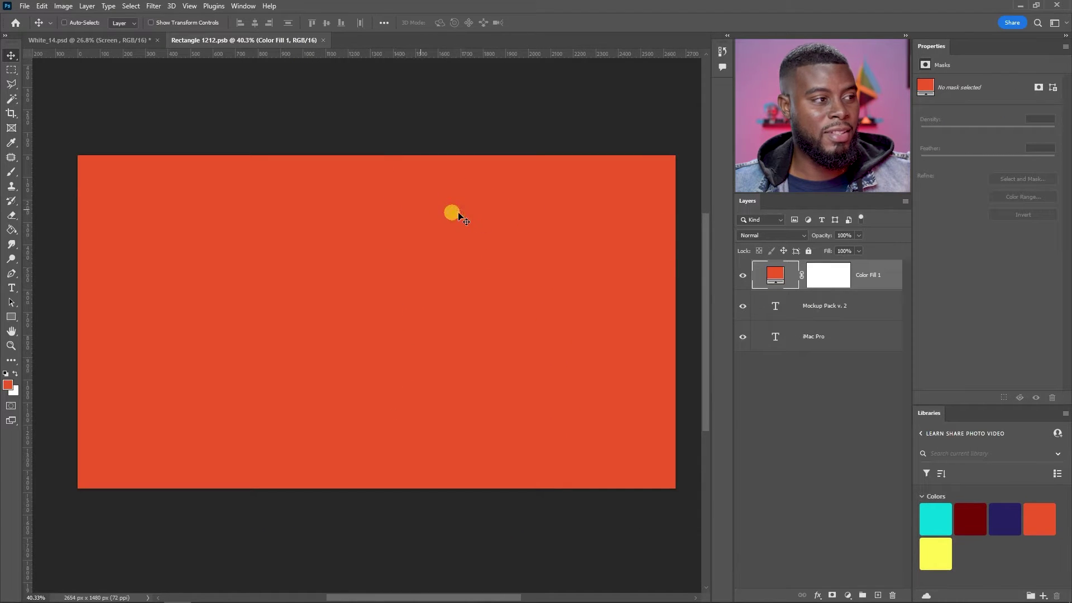
scroll(458, 214, up, 1)
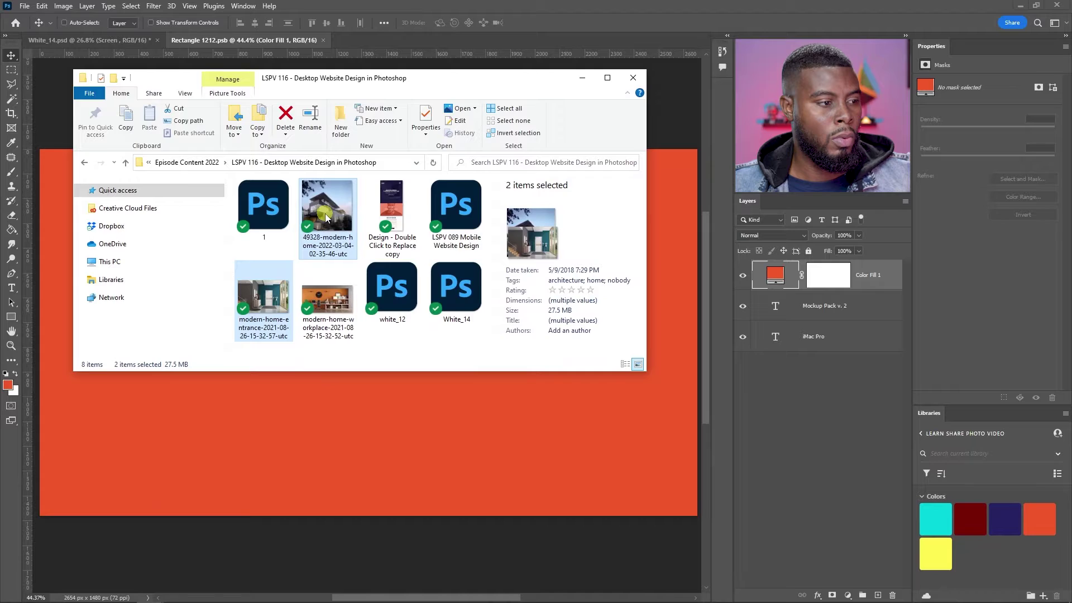
drag(327, 217, 498, 424)
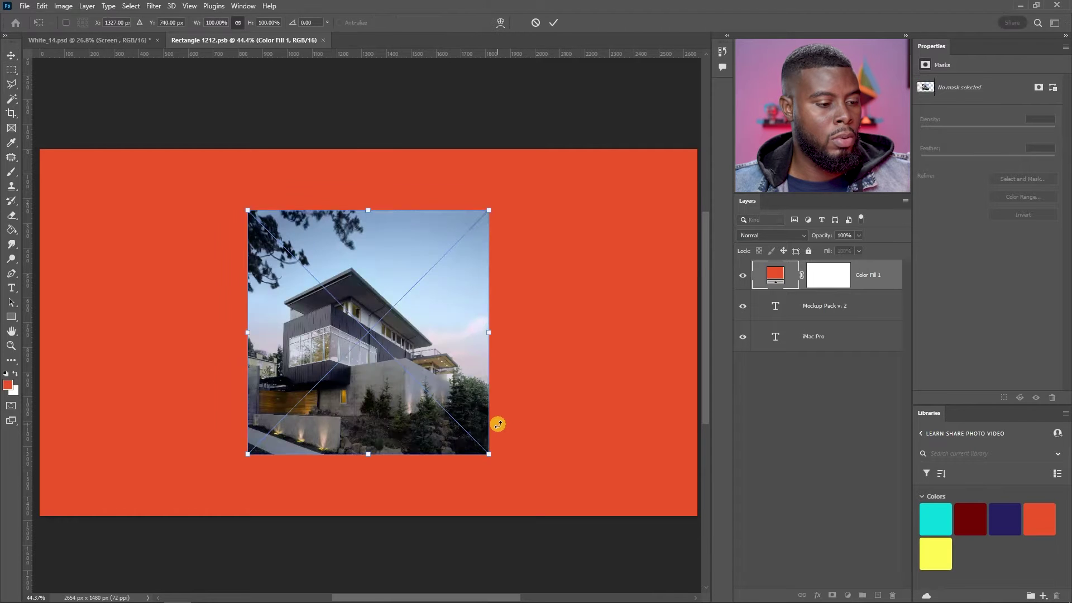
key(Return)
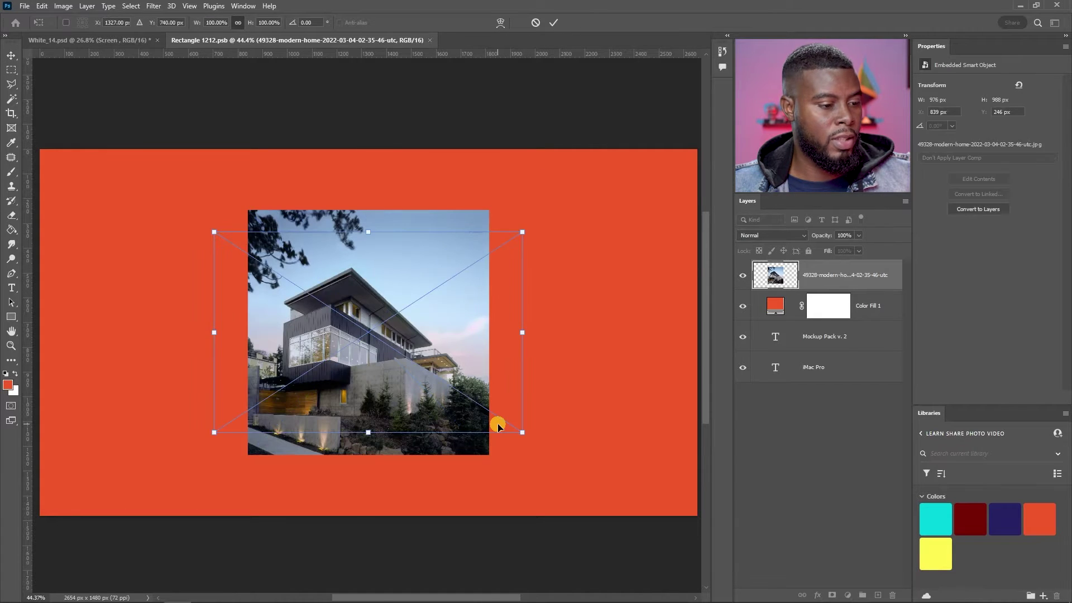
key(Return)
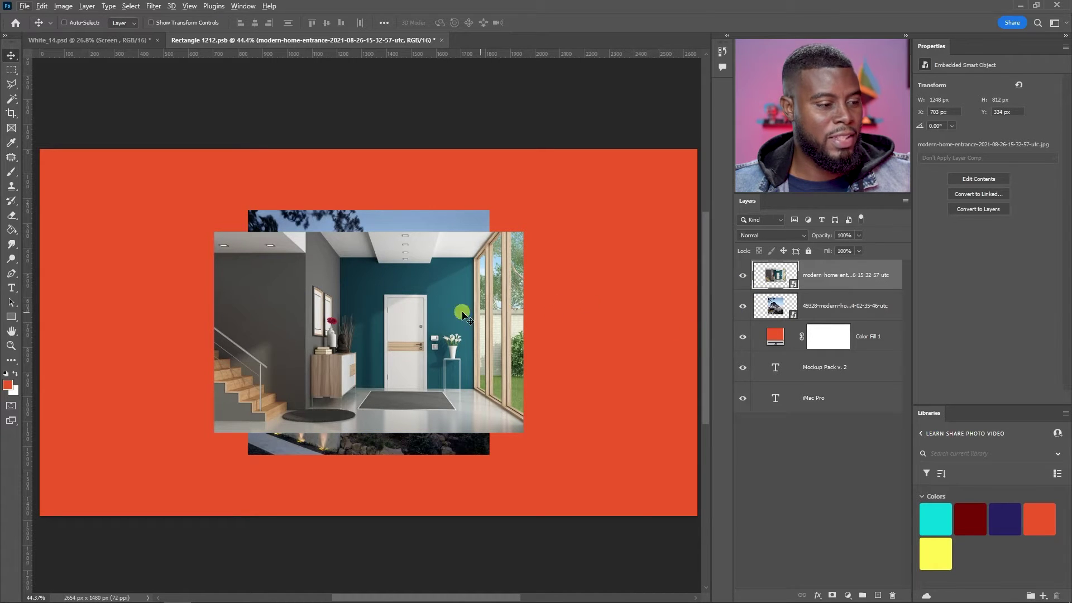
- Hide the entrance photo and scale the house exterior photo proportionally to 2662 px wide, covering the canvas
click(742, 276)
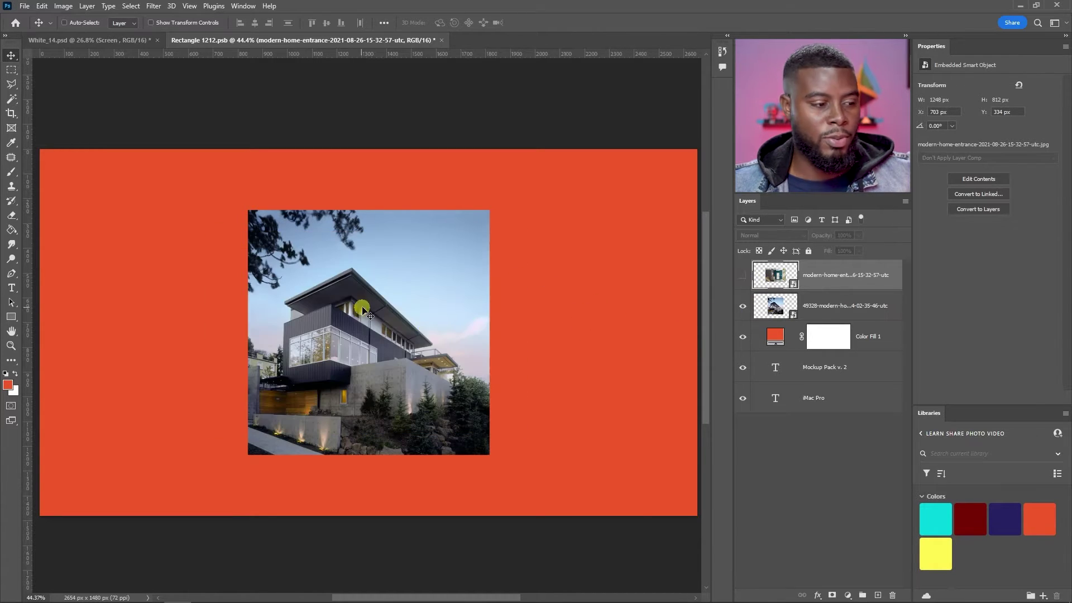
click(821, 305)
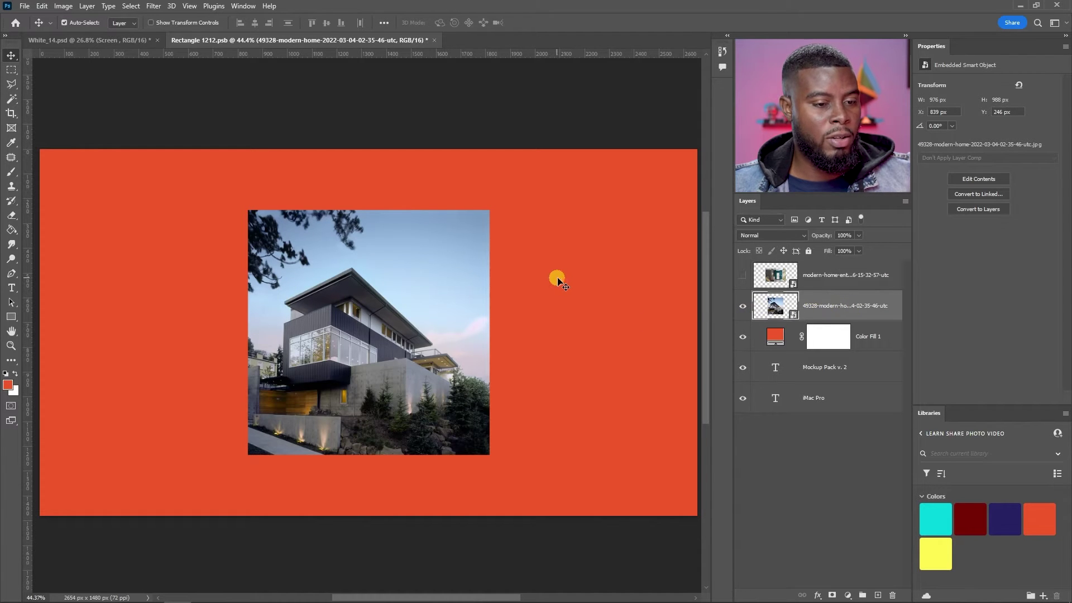
key(ctrl+t)
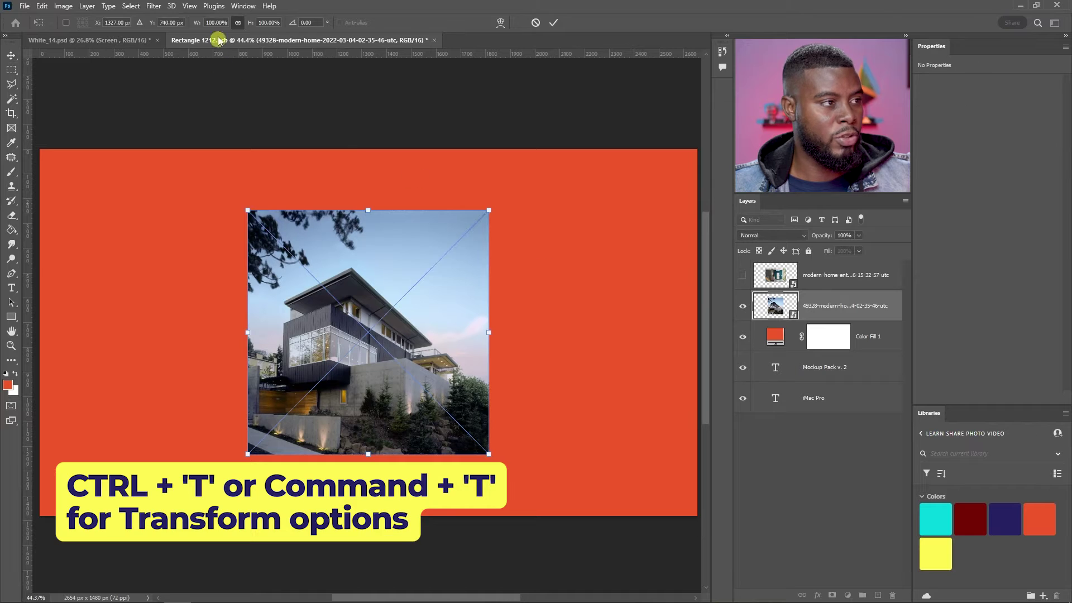
key(shift+Up)
key(shift+Up)
key(shift+Up)
key(shift+Up)
key(shift+Up)
key(shift+Up)
key(shift+Up)
key(shift+Up)
key(shift+Up)
key(shift+Up)
key(shift+Up)
key(shift+Up)
key(shift+Up)
key(shift+Up)
key(shift+Up)
key(shift+Up)
key(shift+Up)
key(shift+Up)
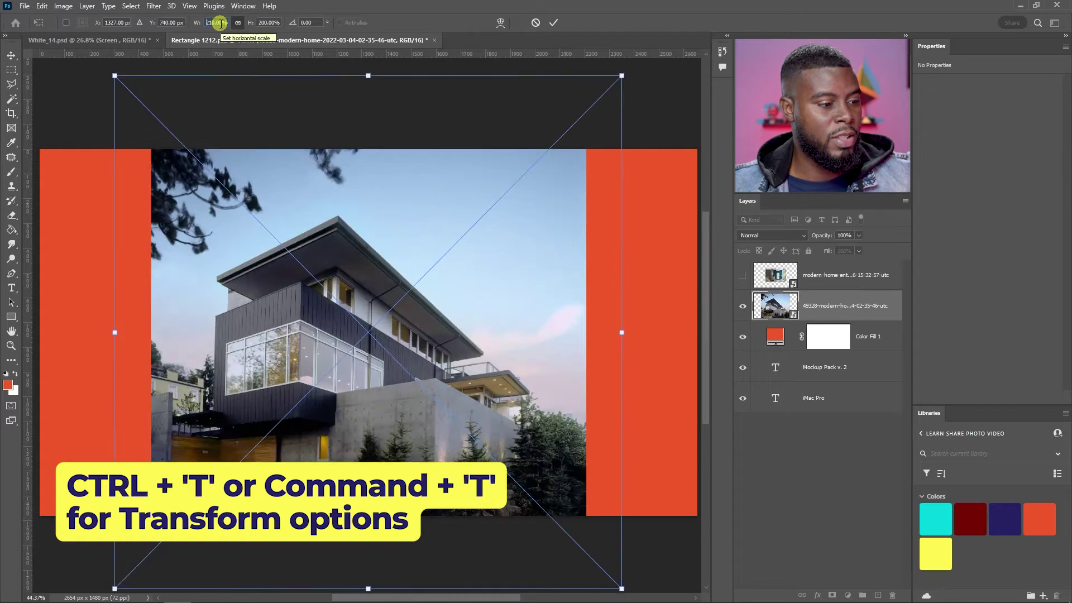
key(Down)
key(Down)
key(Down)
key(Down)
key(Down)
key(Down)
key(Down)
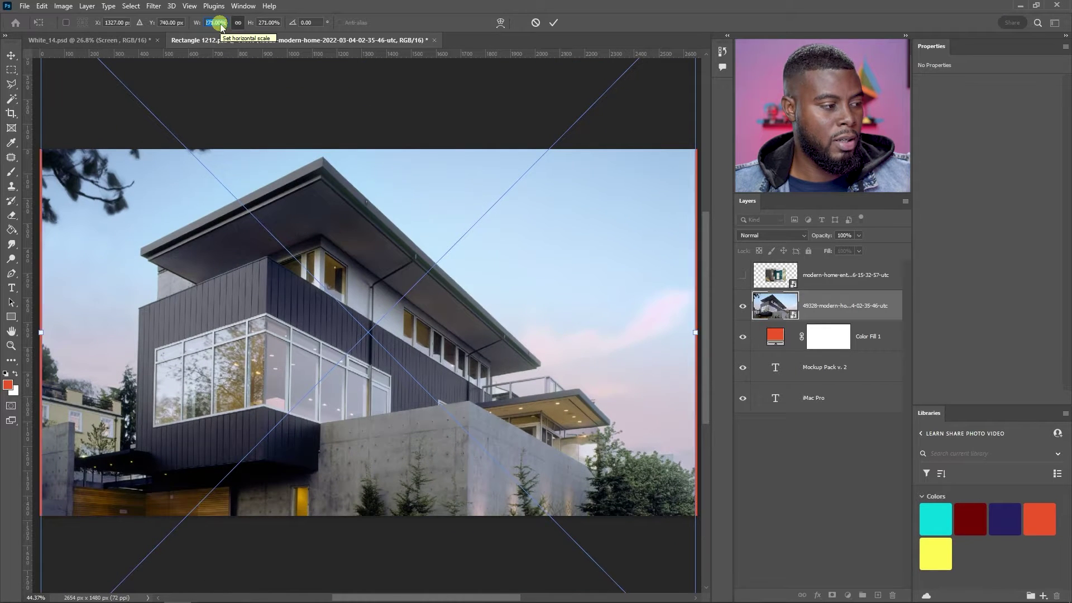
key(Return)
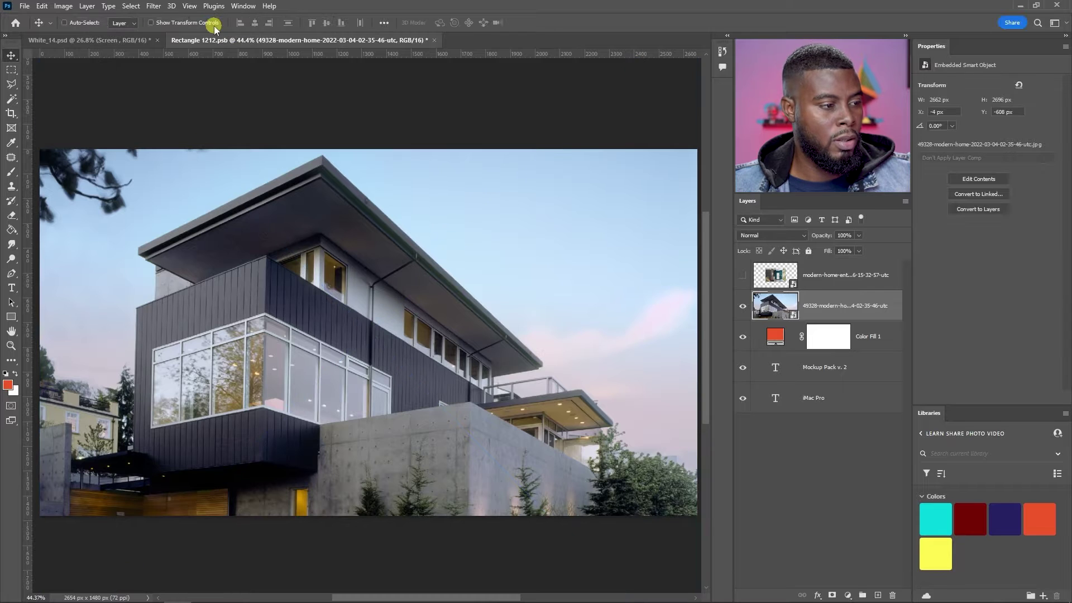
- Show the entrance photo layer again and scale it proportionally to 216% so it fills the canvas
click(818, 282)
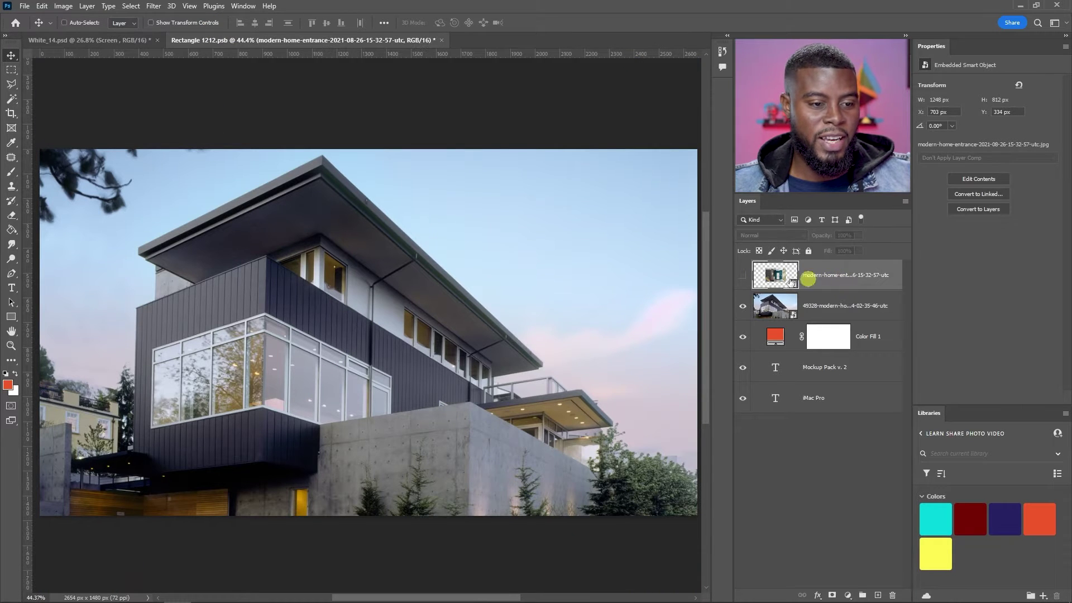
click(743, 277)
key(ctrl+t)
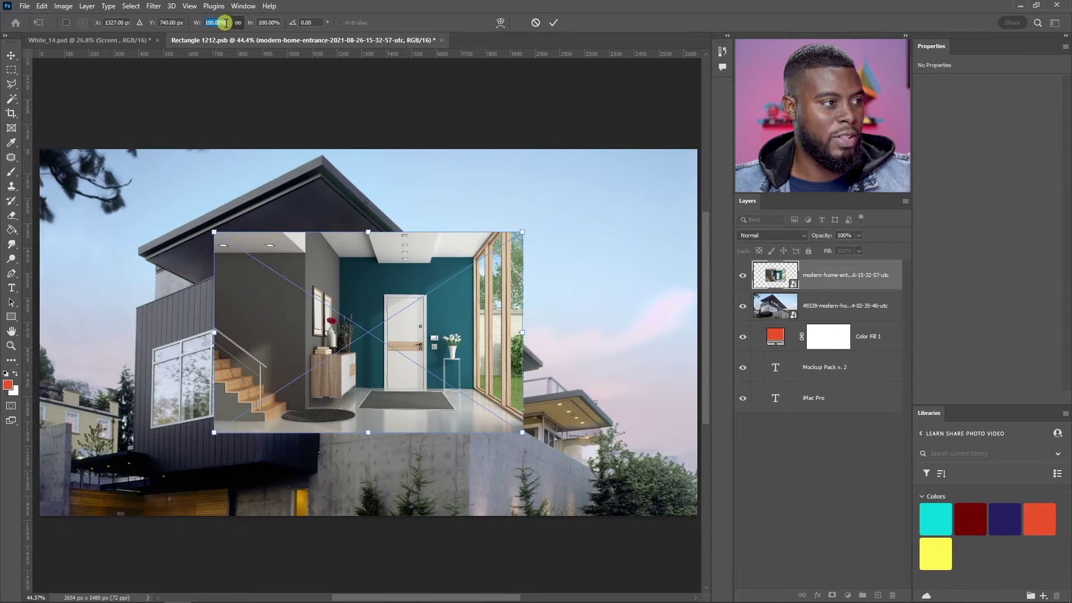
key(shift+Up)
key(shift+Up)
key(shift+Up)
key(shift+Up)
key(shift+Up)
key(shift+Up)
key(shift+Up)
key(shift+Up)
key(shift+Up)
key(shift+Up)
key(shift+Up)
key(shift+Up)
key(shift+Down)
key(Up)
key(Up)
key(Up)
key(Up)
key(Up)
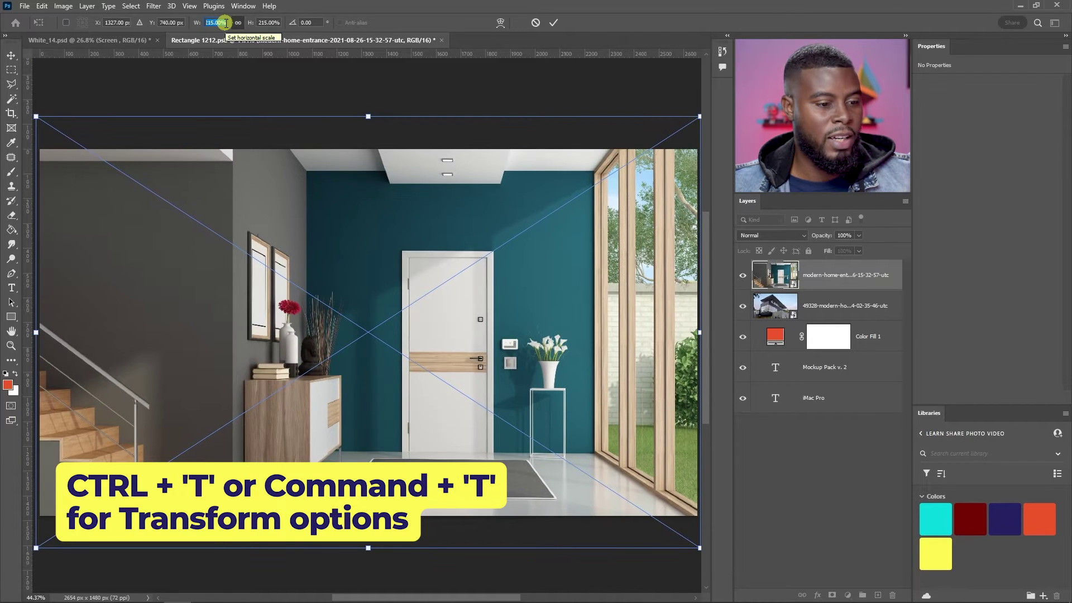
key(Up)
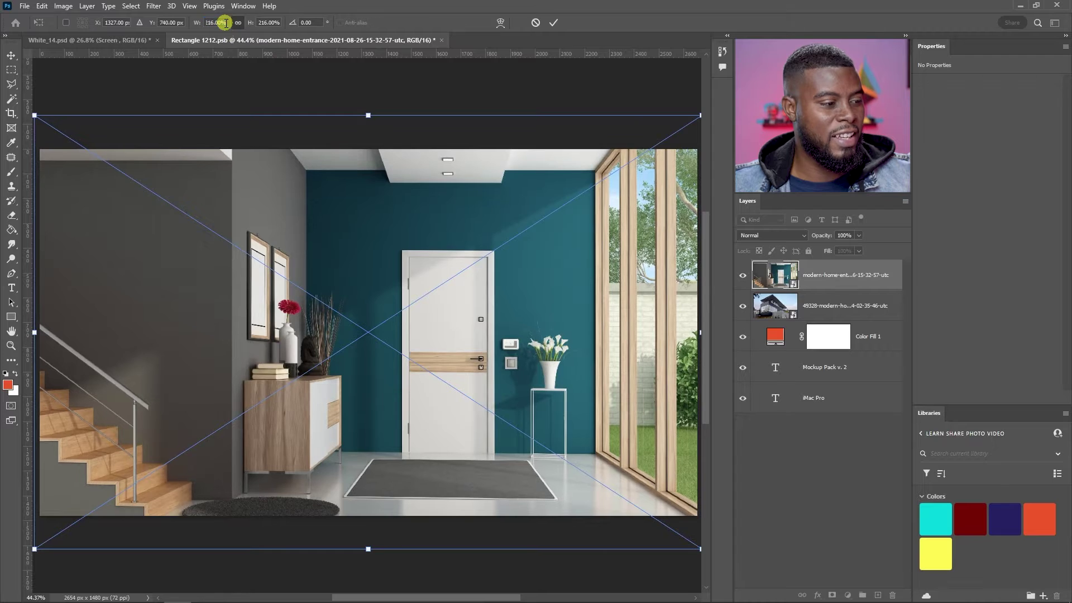
key(Return)
- Save the smart object with the placed photos and check the entrance photo on the iMac in White_14.psd
scroll(440, 191, down, 1)
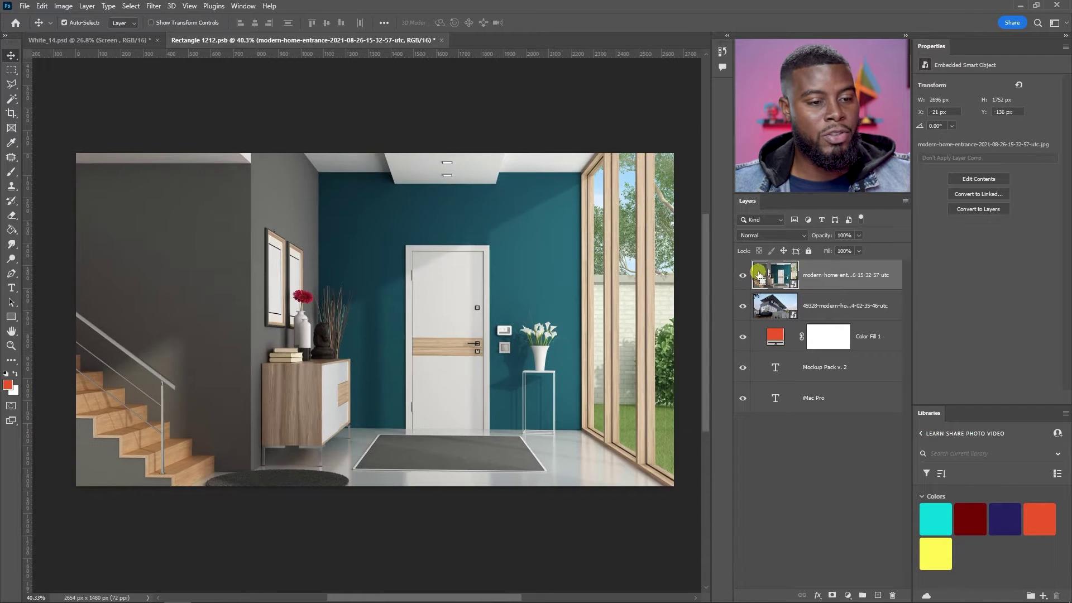
key(ctrl+s)
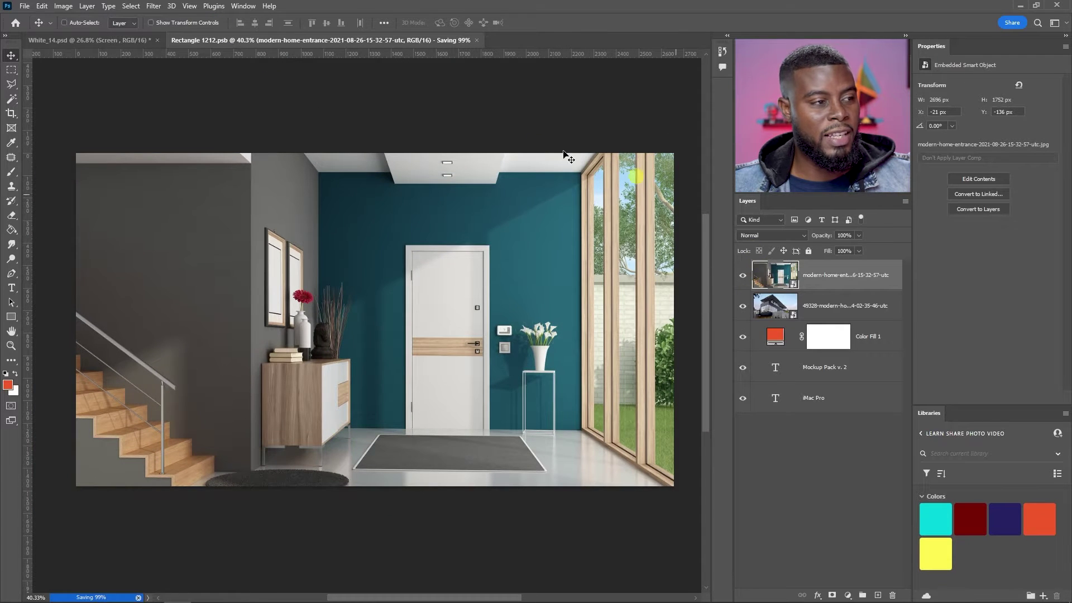
click(117, 41)
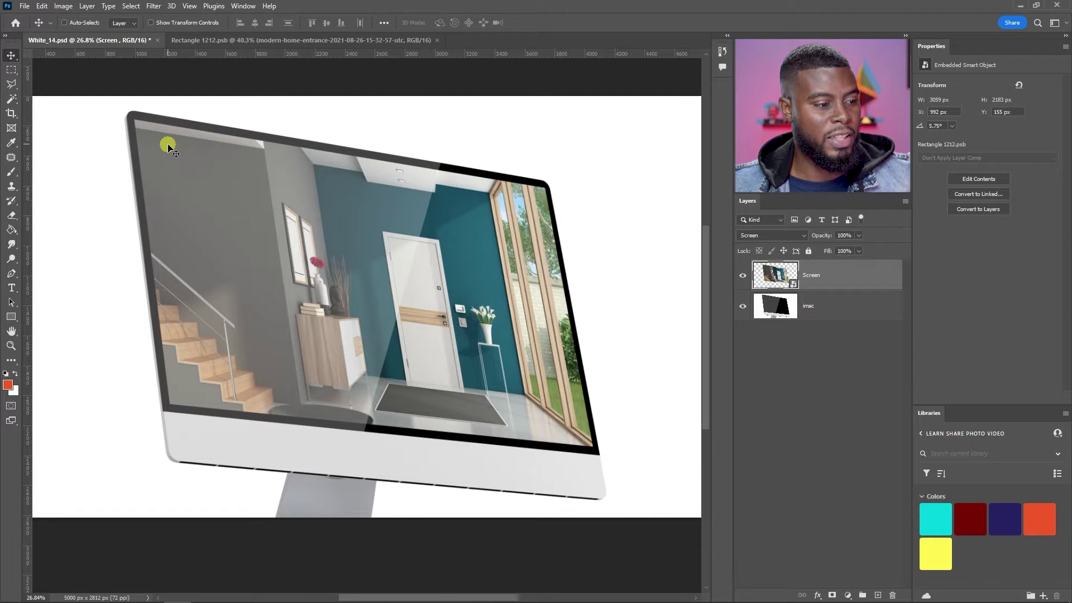
- Draw an orange-red header rectangle about 2660 by 216 px across the top edge of Rectangle 1212.psb
click(269, 41)
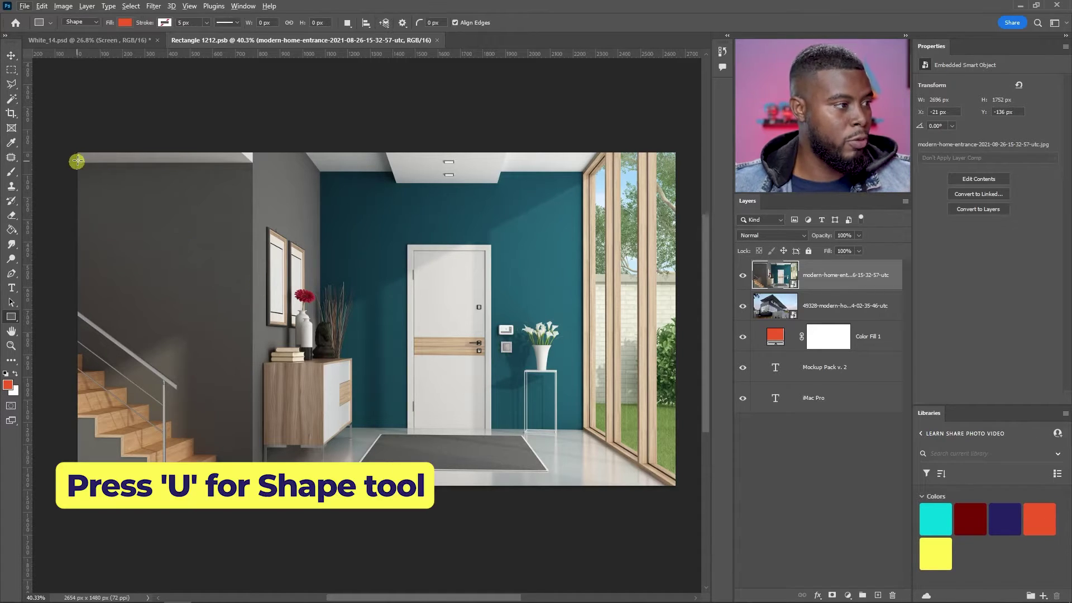
drag(77, 151, 676, 201)
key(v)
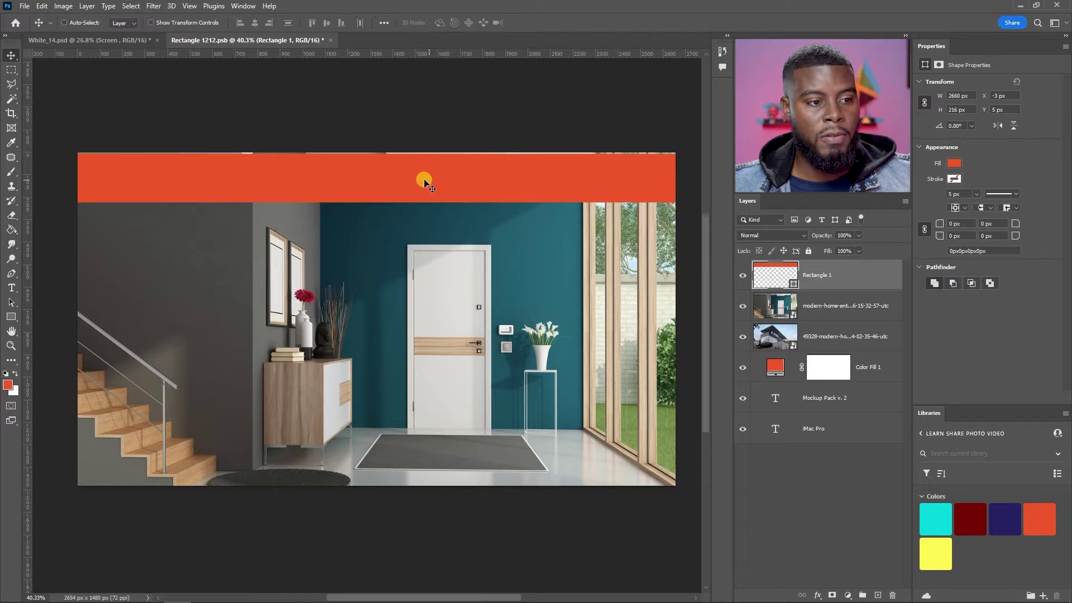
- With the header rectangle temporarily hidden, create a canvas guide layout with 2 columns, 2 rows and 150 px margins on all sides
click(742, 275)
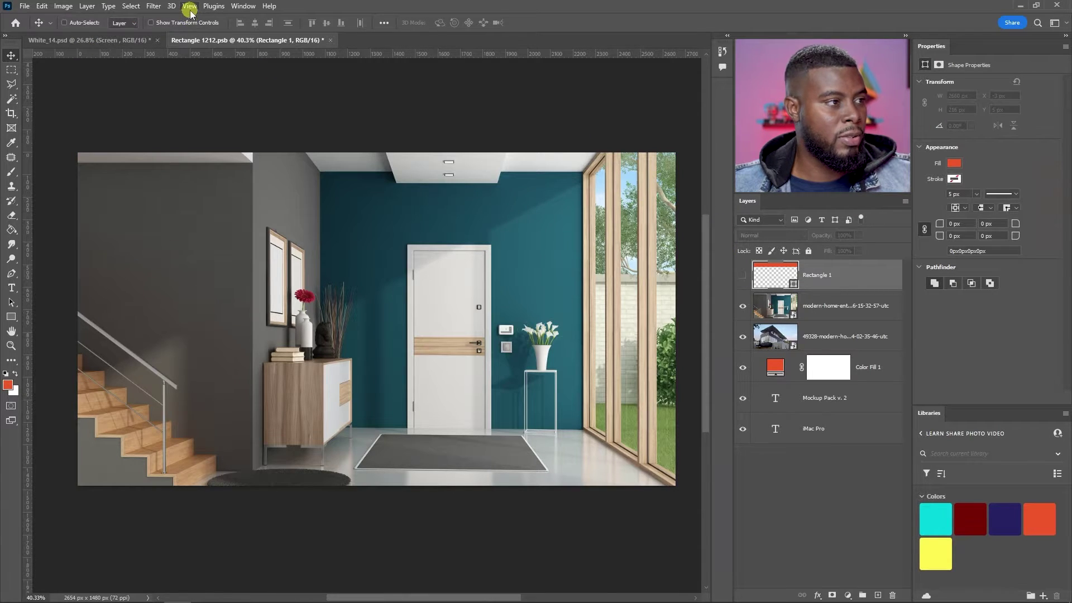
click(189, 6)
mouse_move(211, 474)
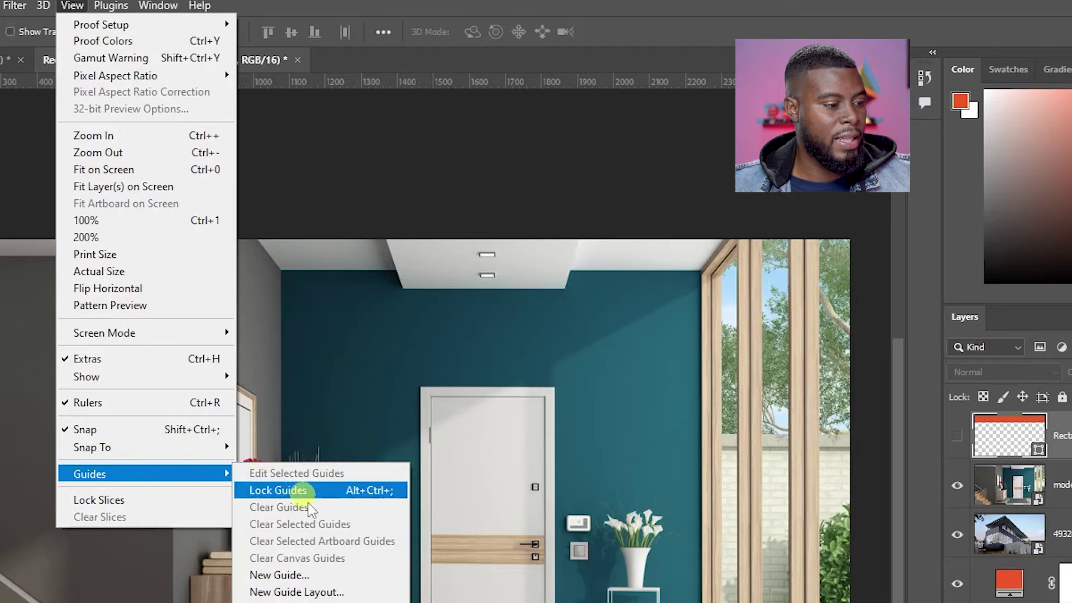
click(327, 591)
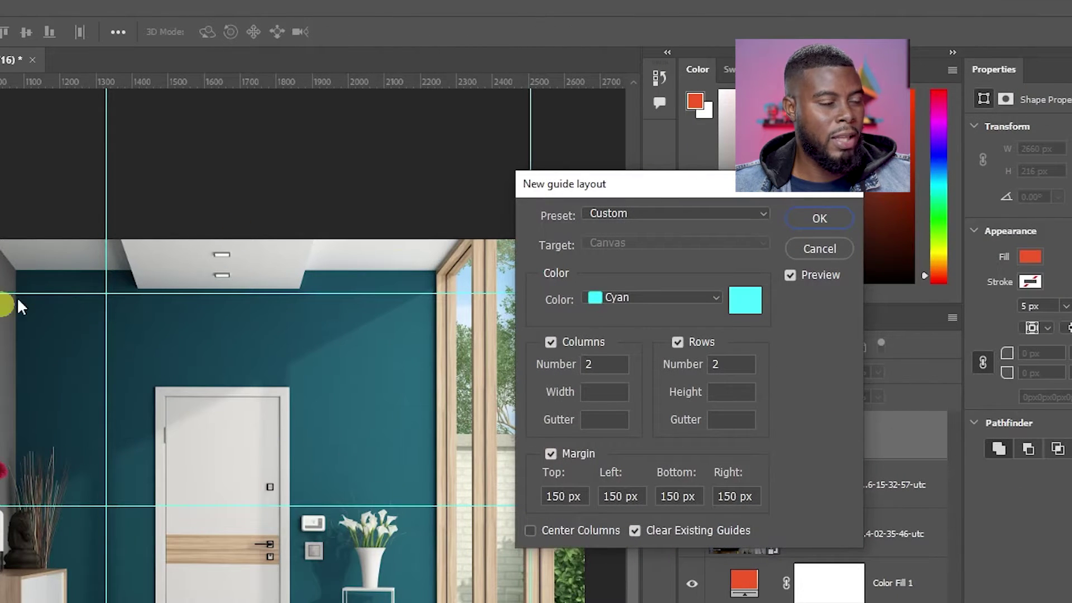
click(810, 219)
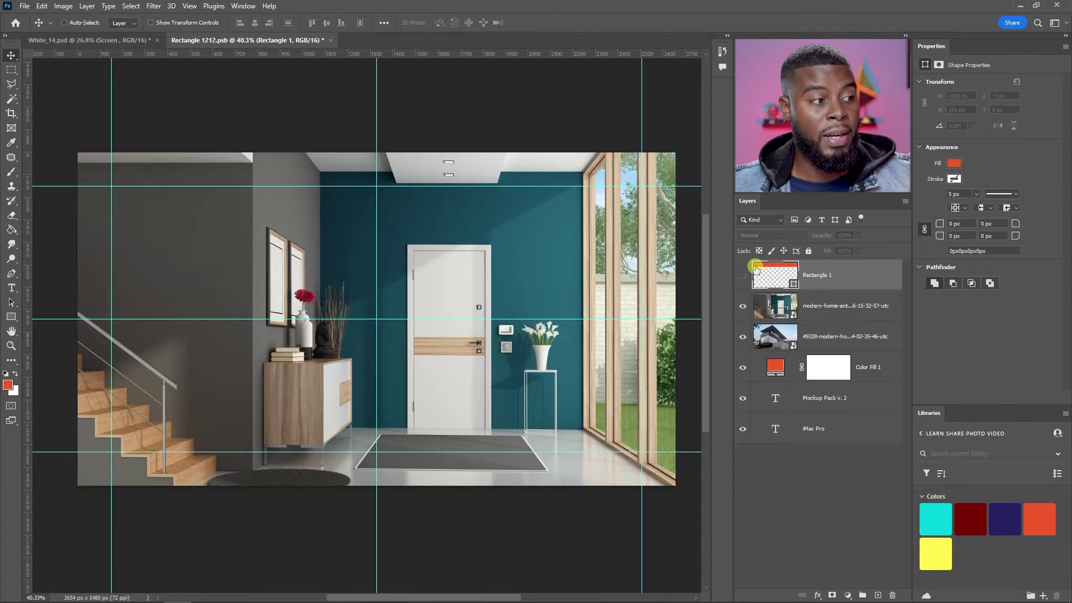
click(742, 275)
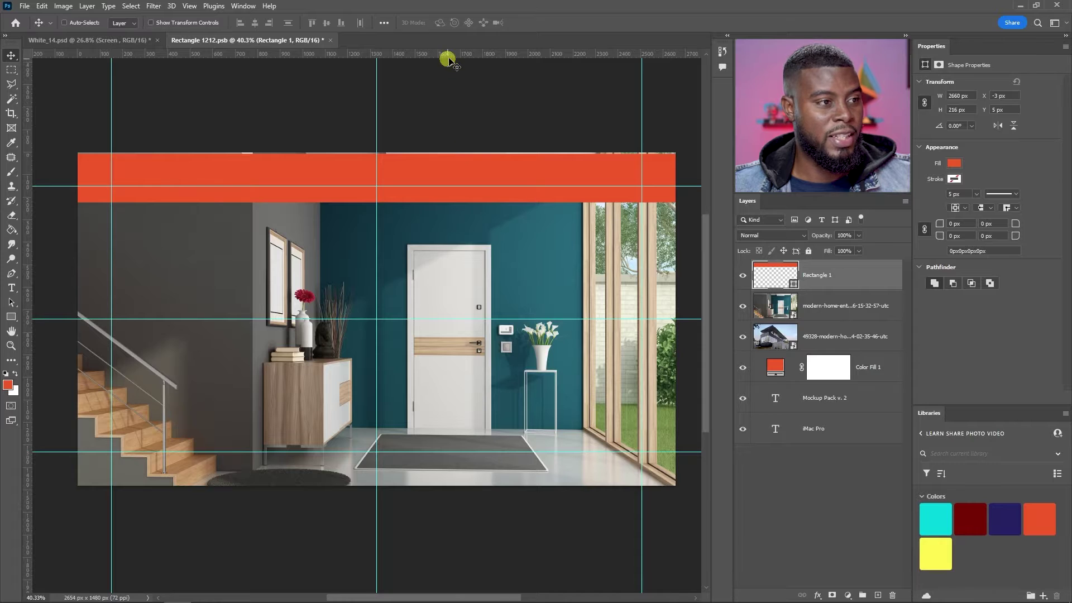
- Hide the header rectangle and add guides along the four outer edges of the canvas
click(741, 275)
drag(530, 55, 494, 485)
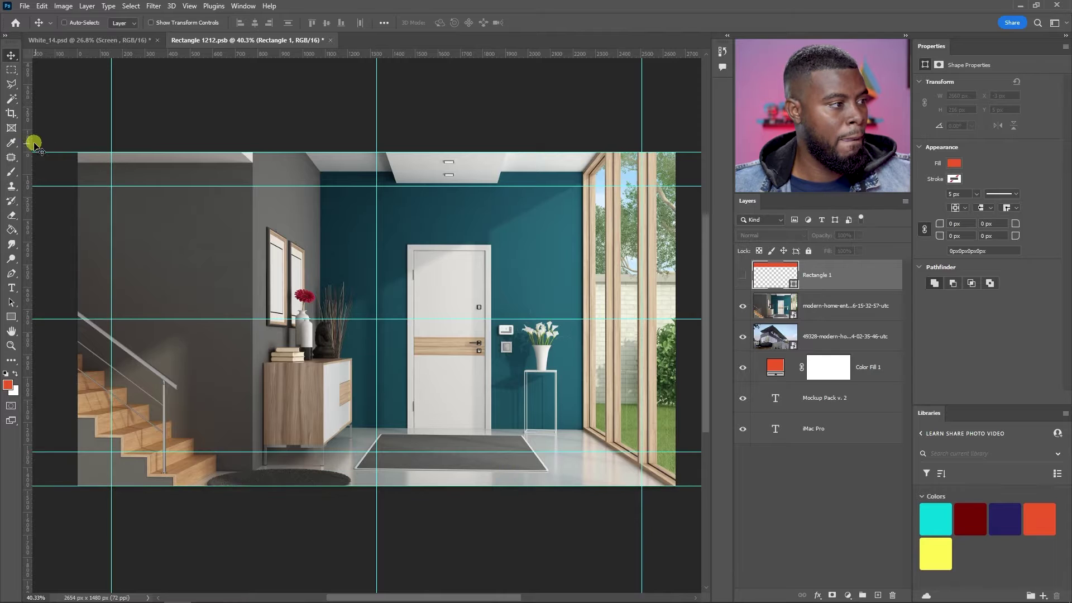
drag(28, 139, 675, 196)
scroll(669, 196, up, 6)
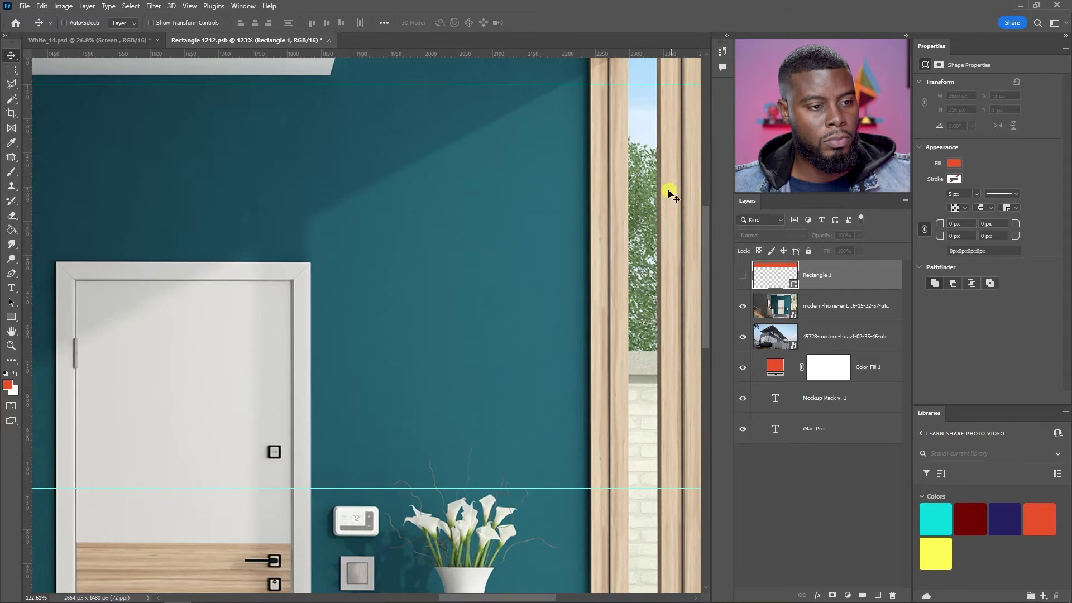
scroll(660, 197, right, 4)
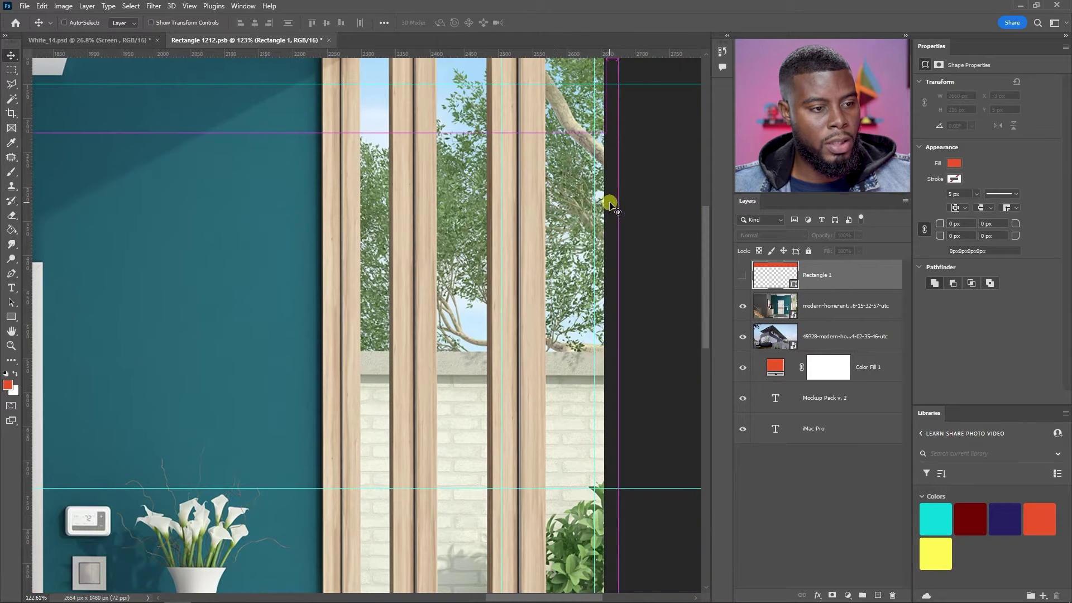
drag(596, 199, 605, 199)
scroll(493, 180, down, 7)
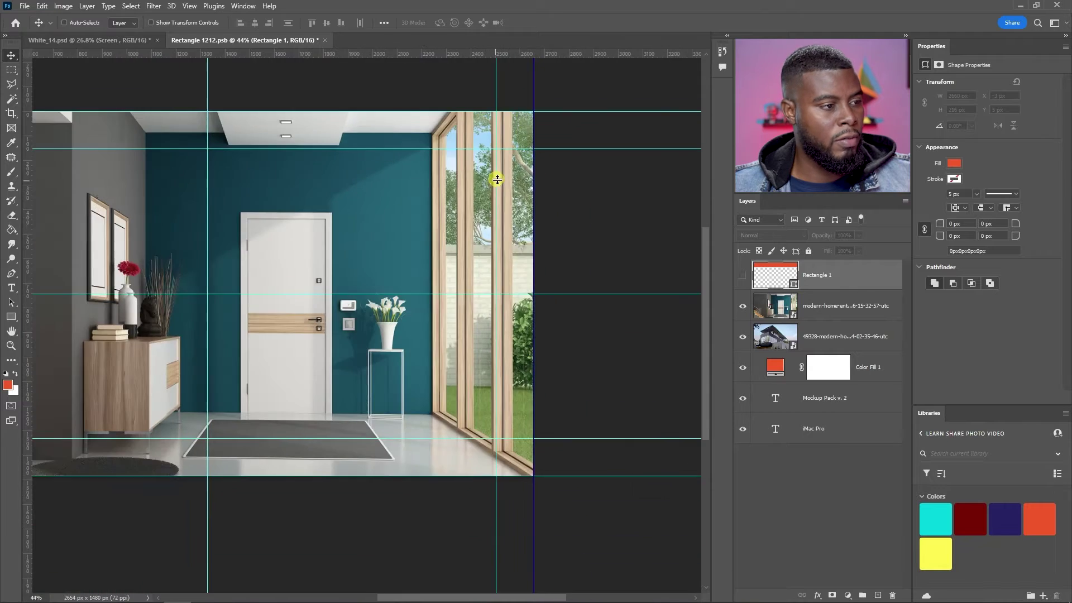
scroll(446, 179, left, 2)
scroll(213, 165, up, 2)
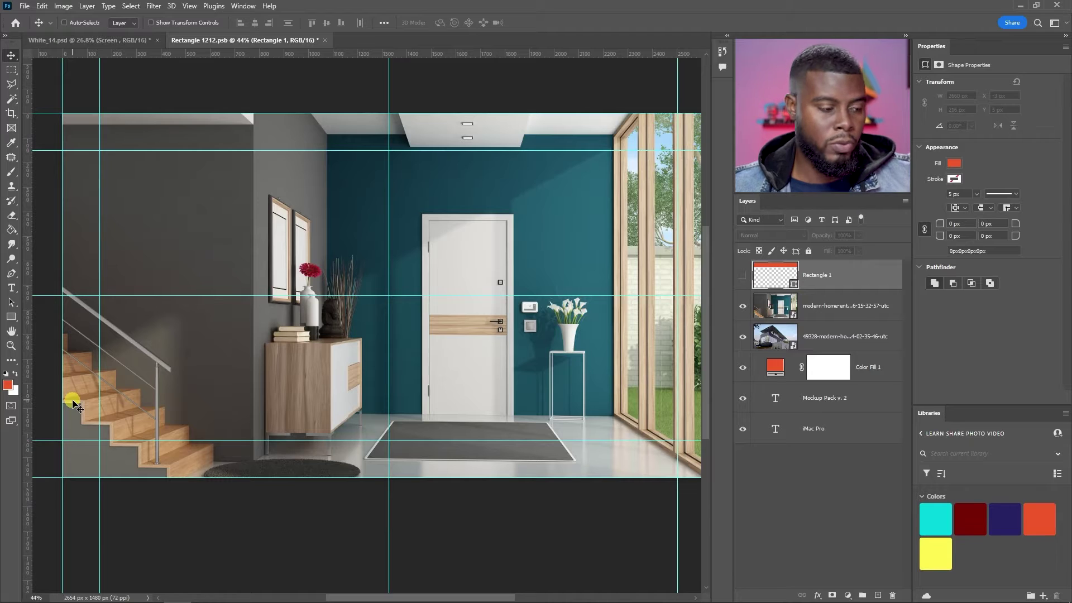
- Toggle the rulers off and back on, and save the smart object with its guides
key(ctrl+r)
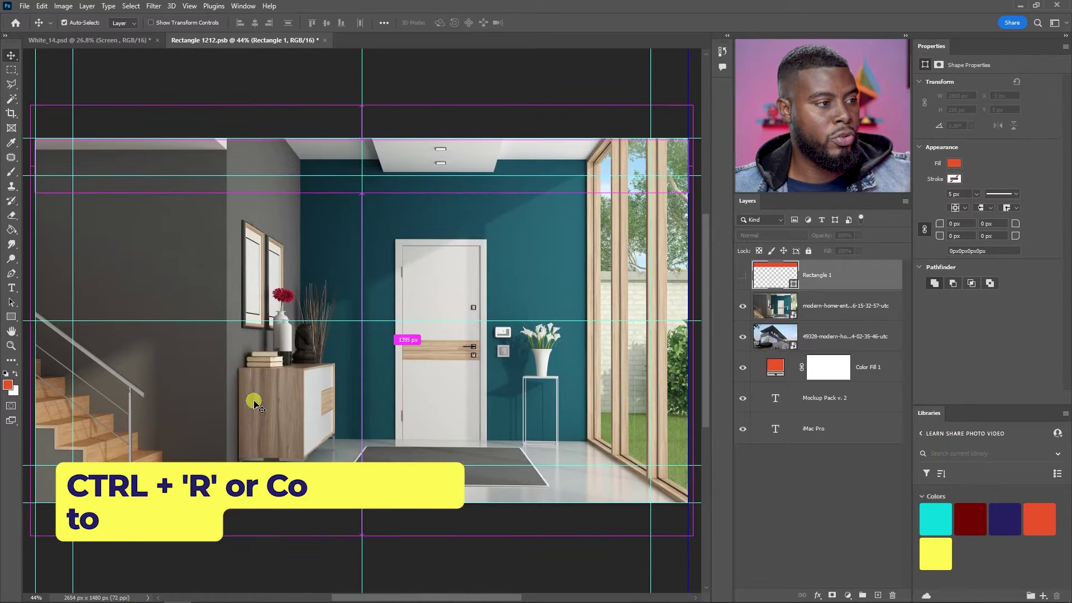
key(ctrl+r)
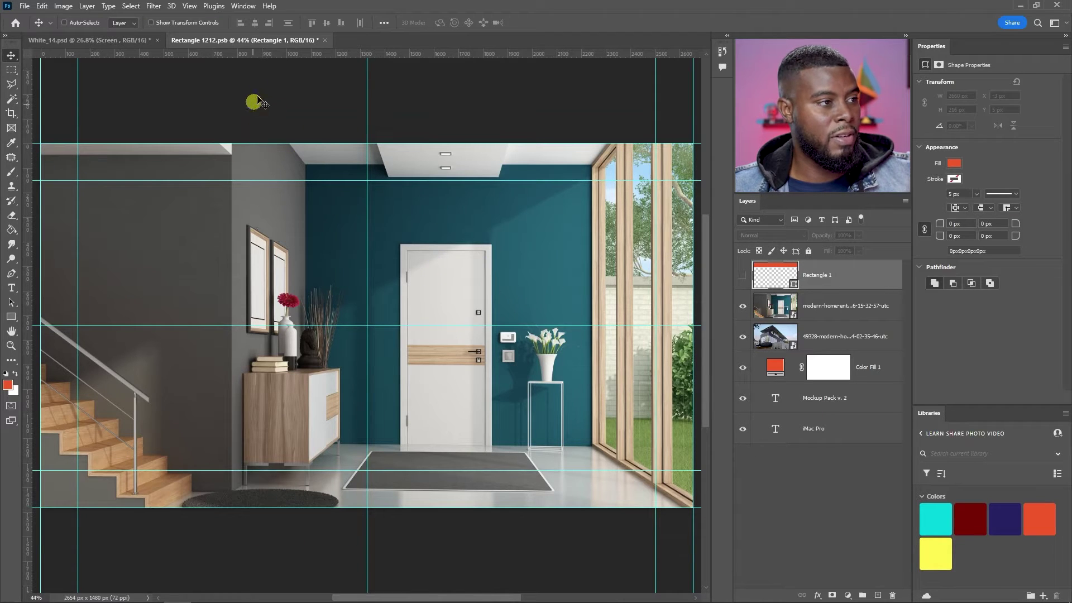
drag(258, 101, 271, 89)
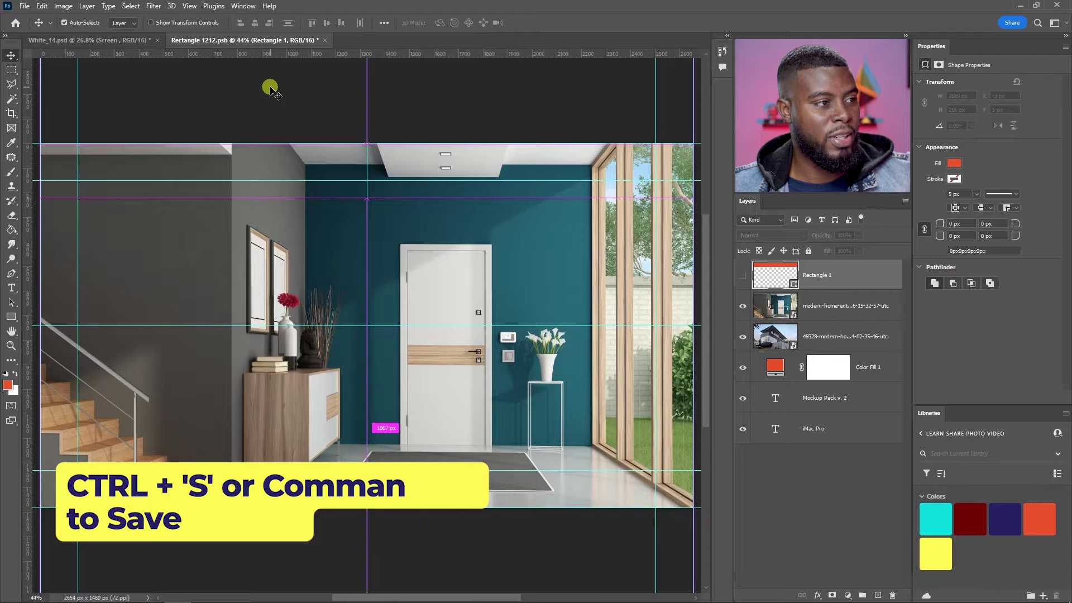
key(ctrl+s)
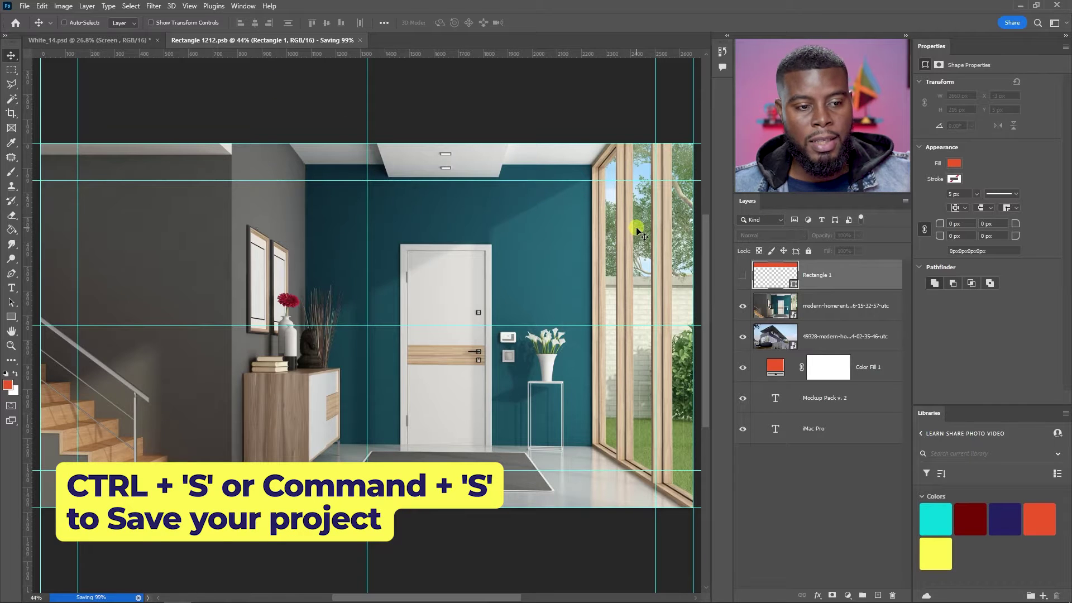
- Show the header rectangle and transform it to 2662 by 150 px, from the canvas's top edge down to the upper margin guide
click(742, 274)
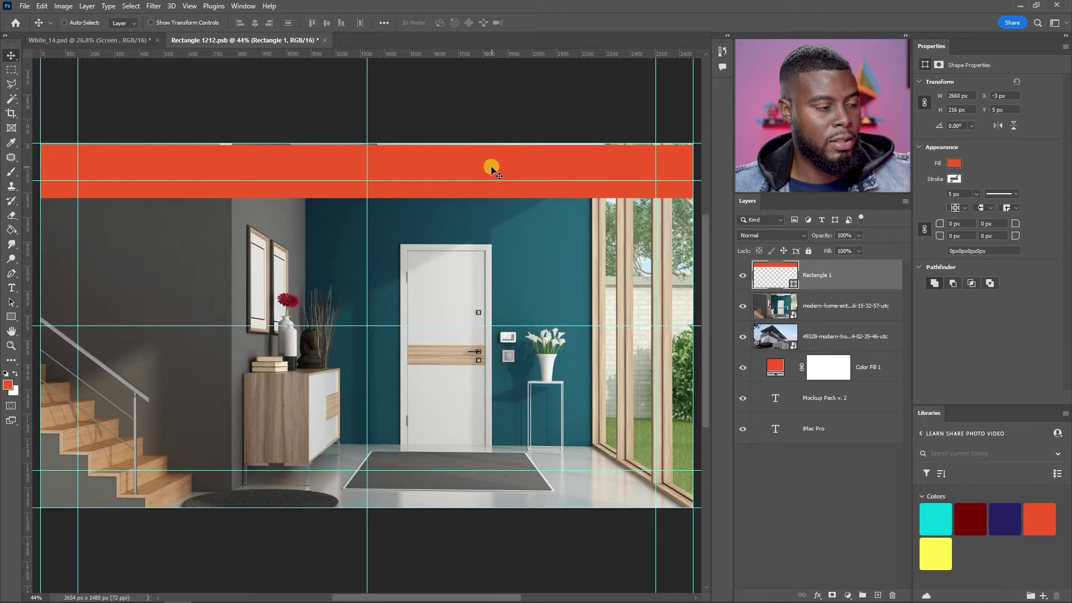
key(ctrl+t)
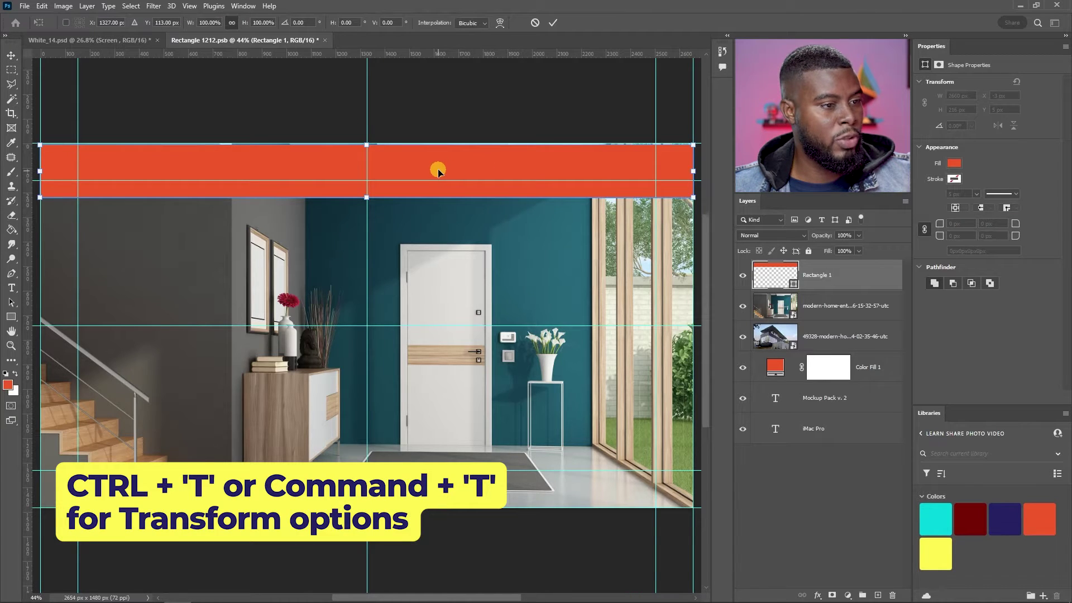
drag(438, 171, 438, 169)
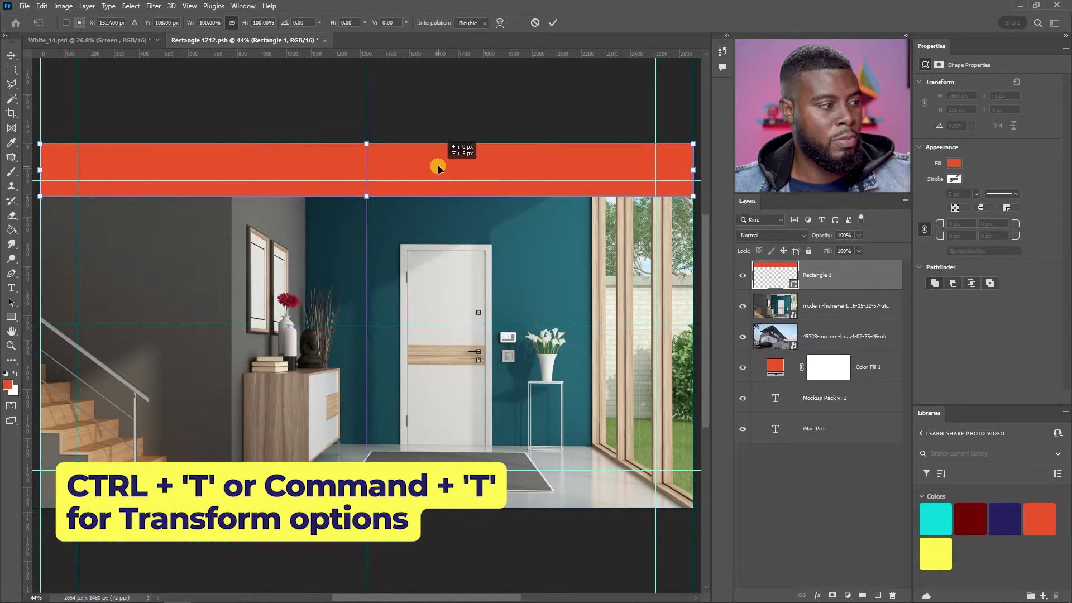
drag(693, 170, 694, 171)
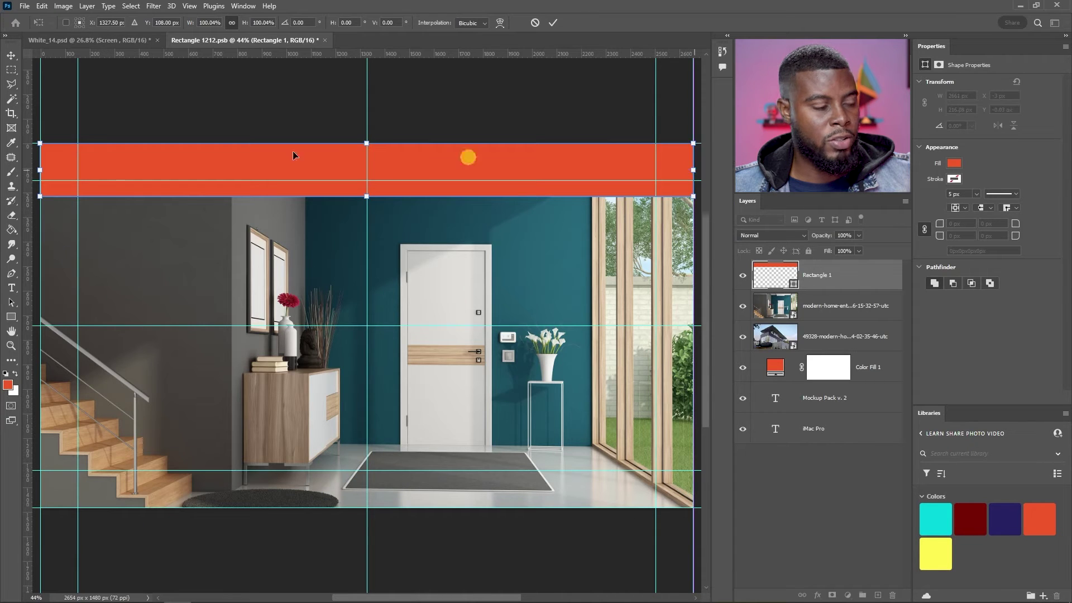
drag(41, 168, 40, 169)
drag(365, 198, 368, 181)
key(Return)
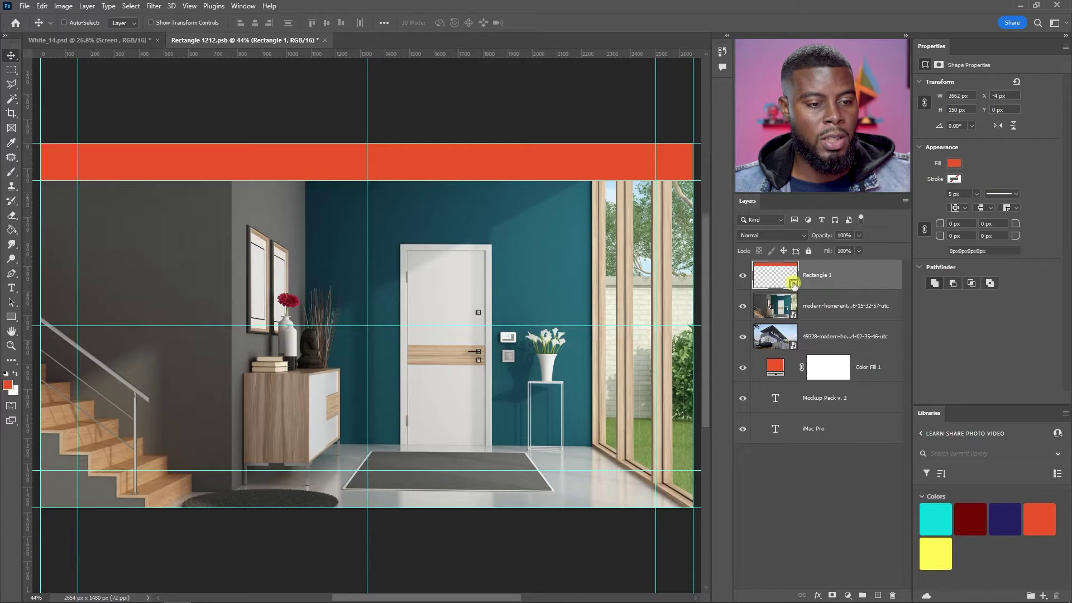
- Change the header rectangle's fill colour to white
double_click(794, 284)
click(691, 228)
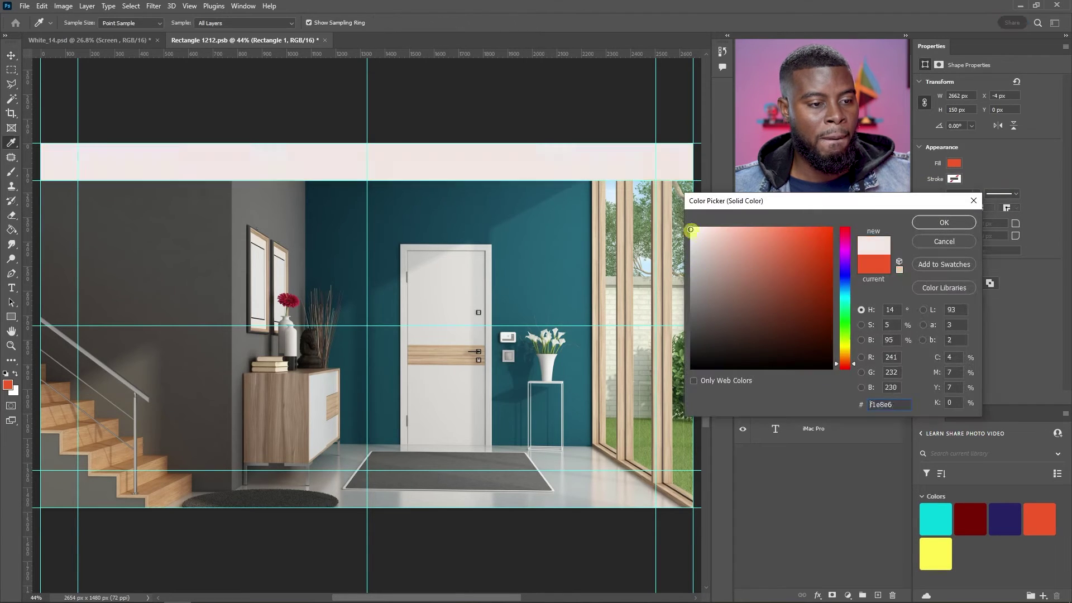
click(951, 224)
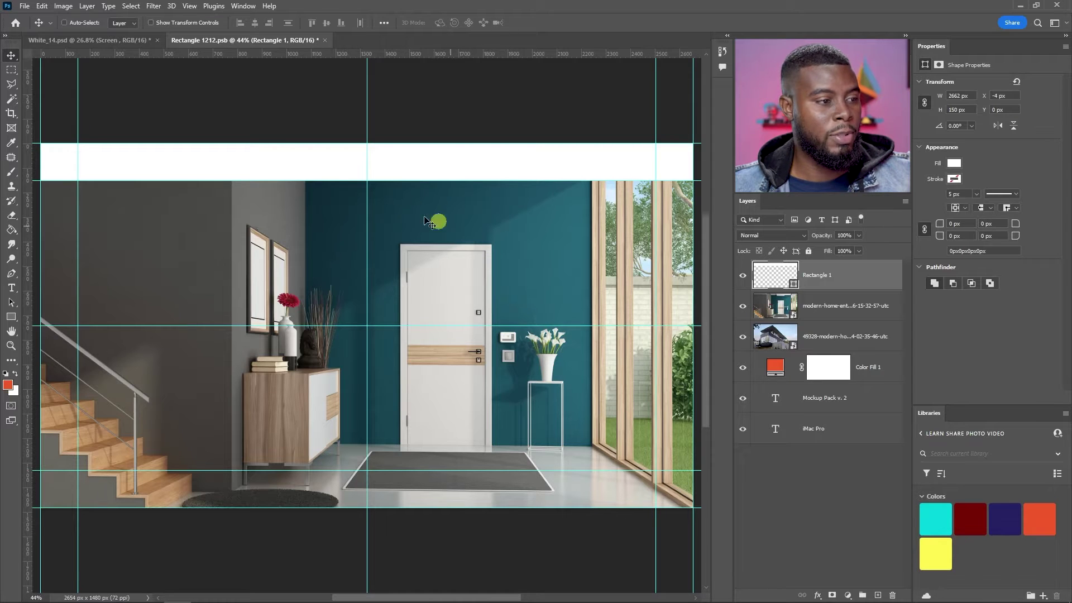
- Add a spaced navigation text line reading "Home Services About Contact" in Circular Std Bold, 72 pt, just below the header bar
key(t)
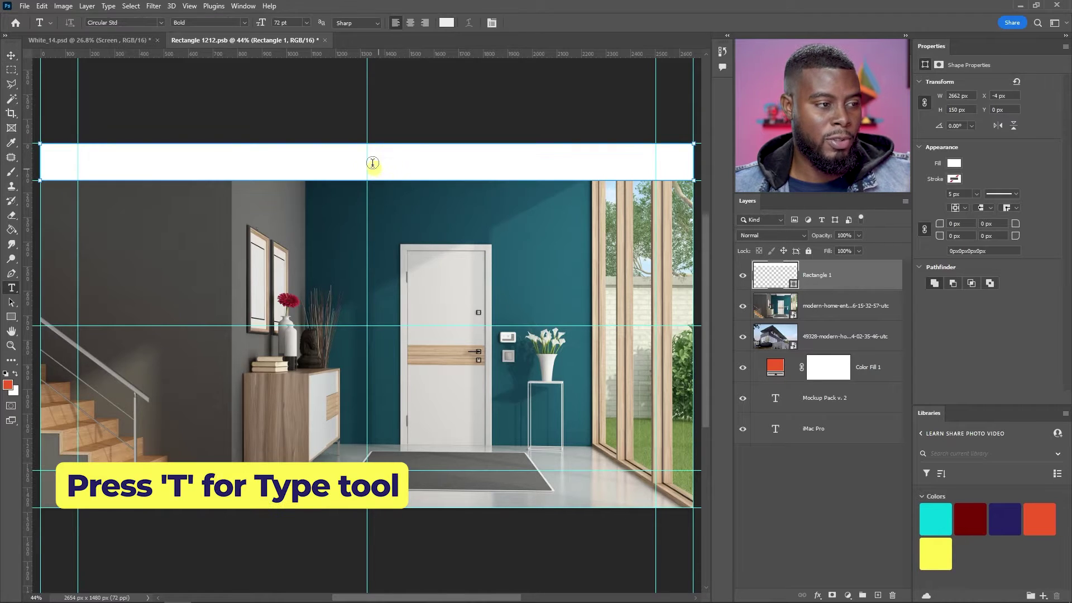
click(386, 201)
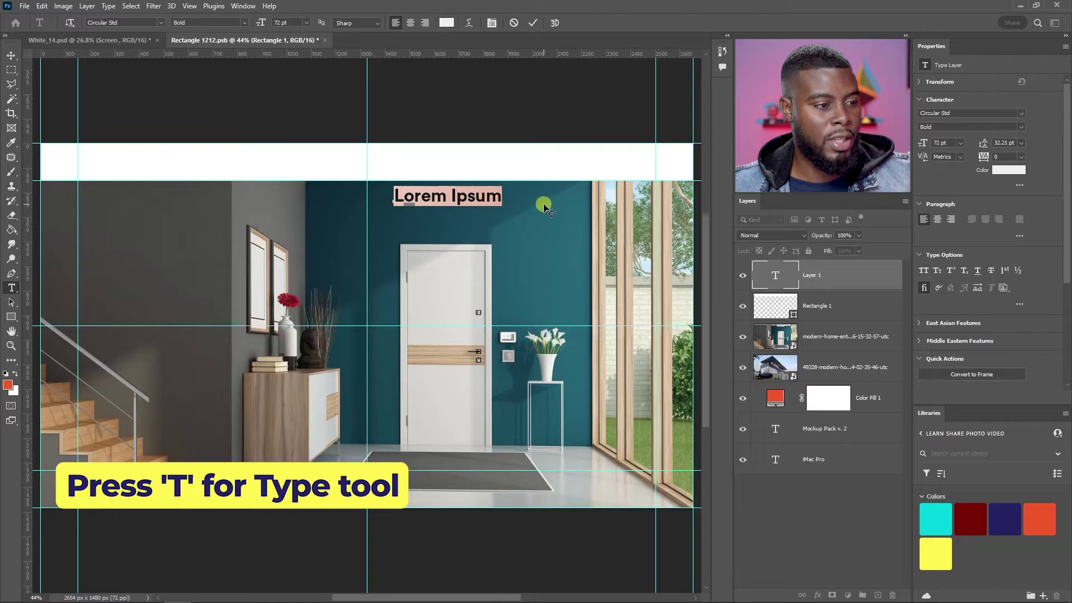
text(Home     About)
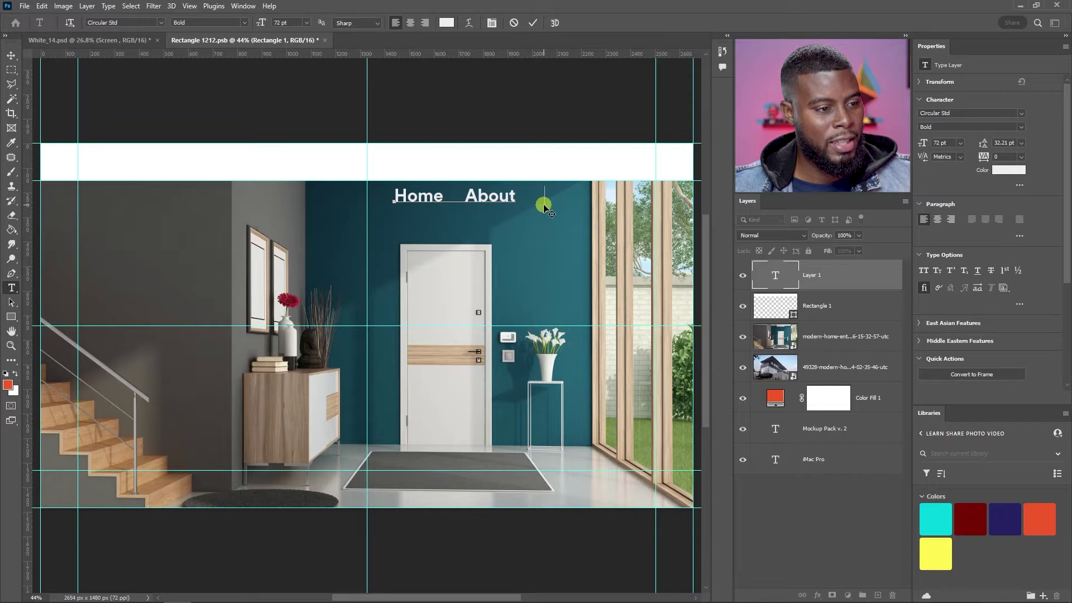
text(c)
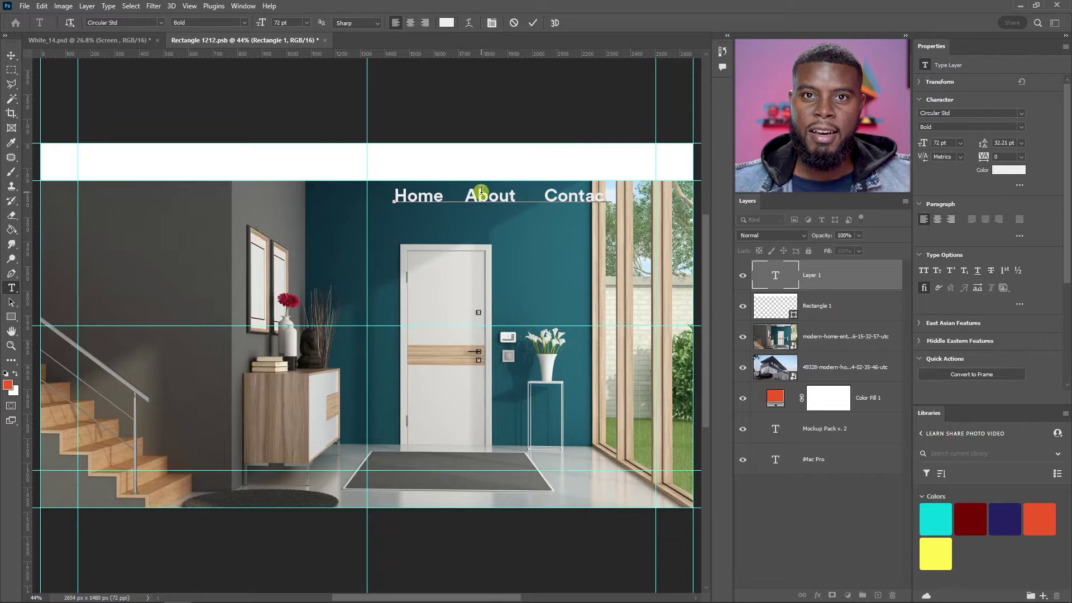
text(tService)
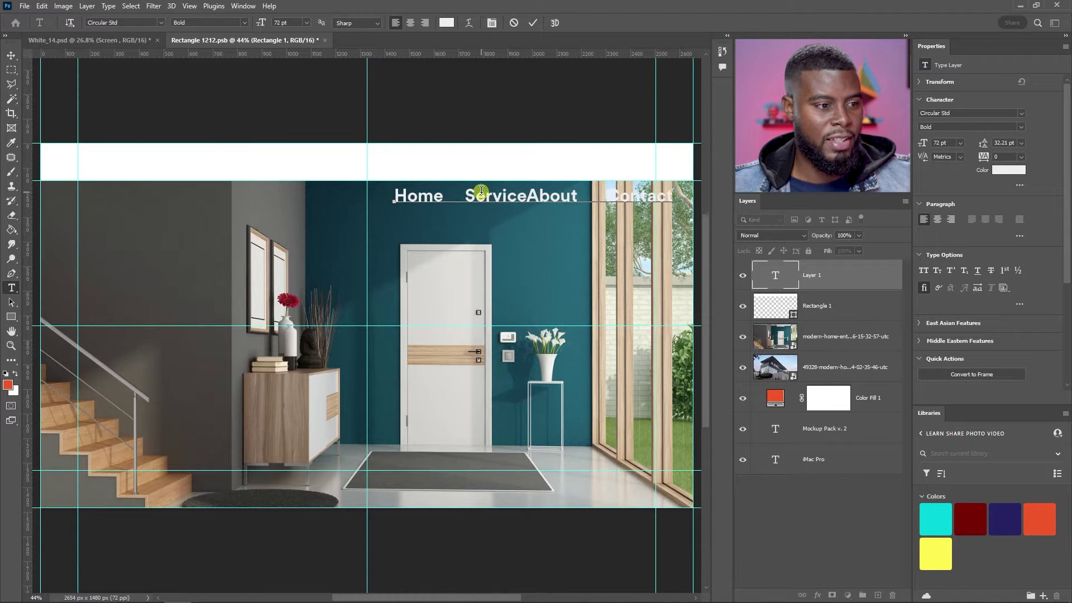
text(s)
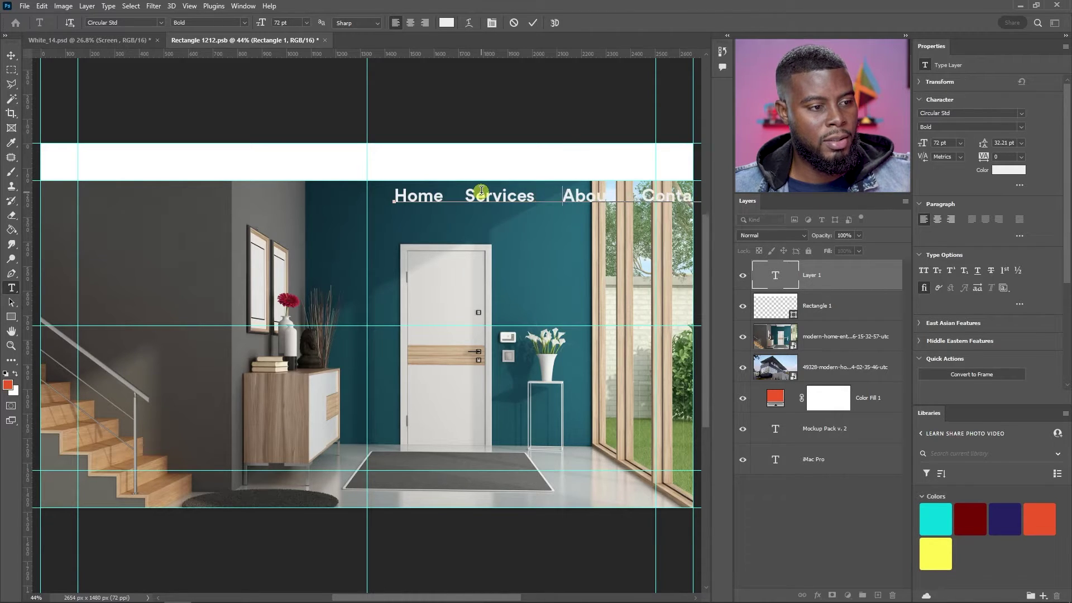
key(ctrl+Return)
- Shift the navigation text toward the canvas centre and set its colour to black, 000000
key(v)
drag(519, 202, 416, 211)
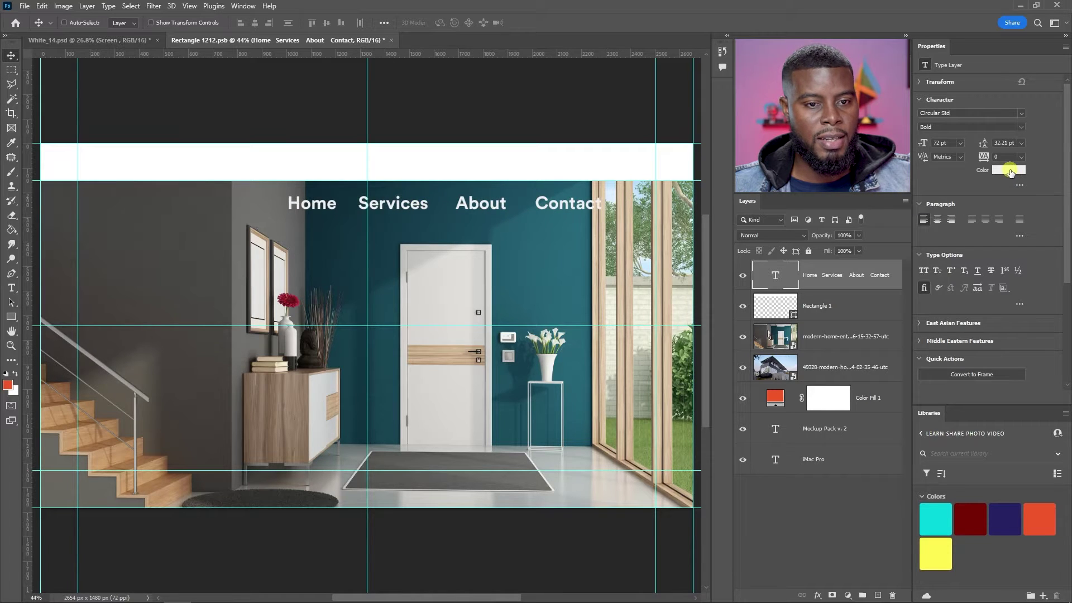
click(1008, 169)
text(000000)
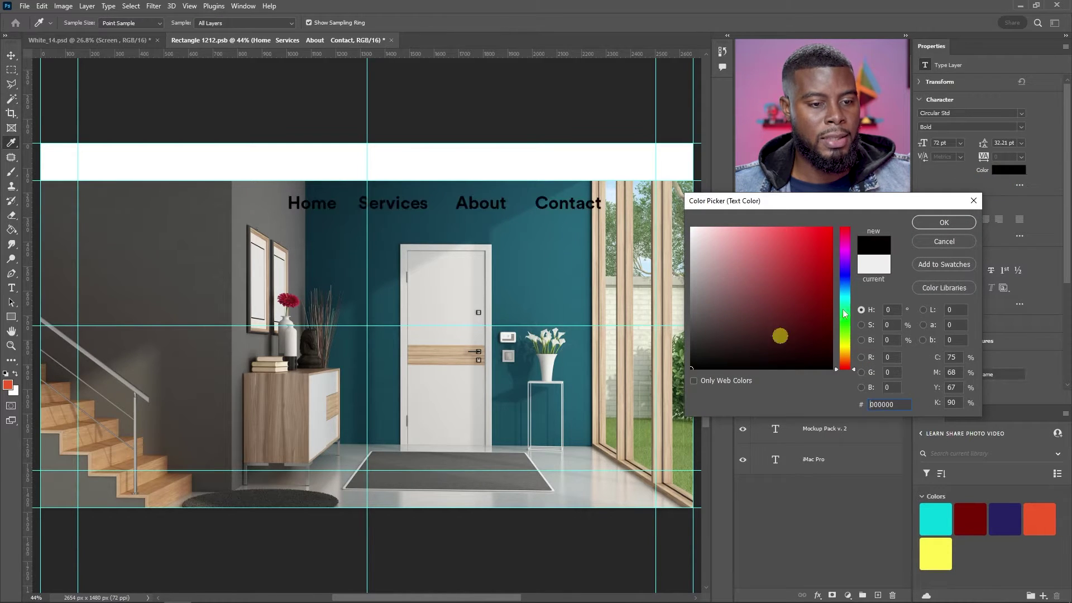
click(943, 222)
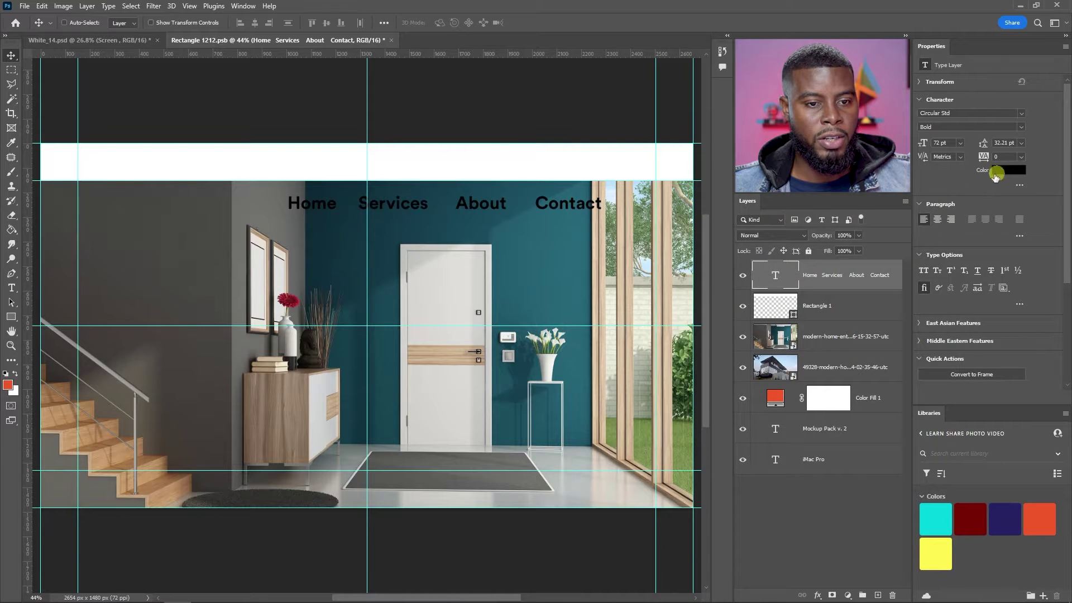
- Reduce the navigation text size to 30 pt and place the line inside the white header bar, just right of the centre guide
key(t)
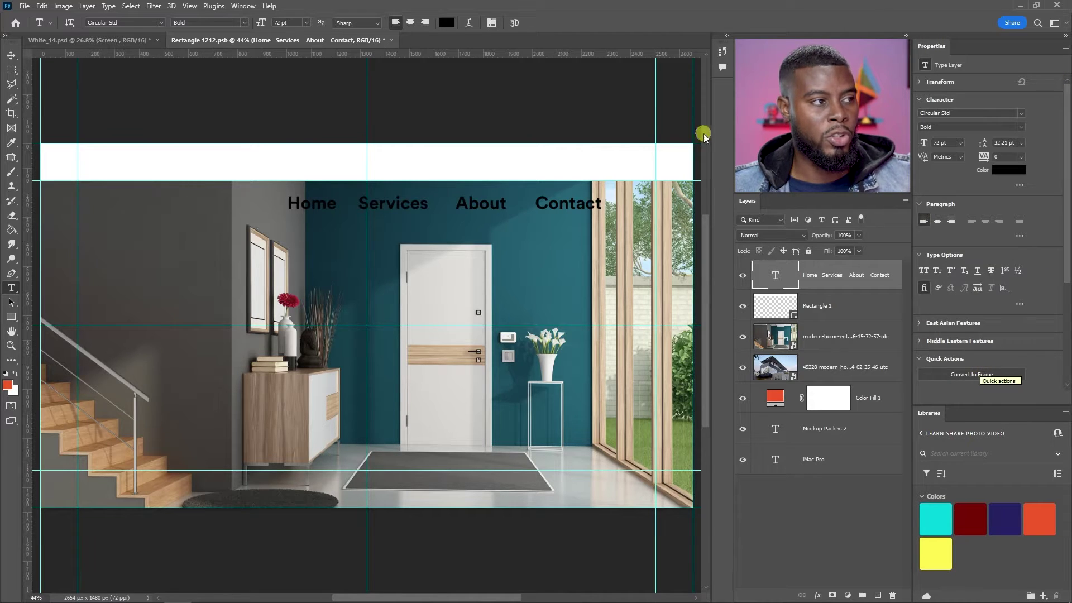
click(243, 6)
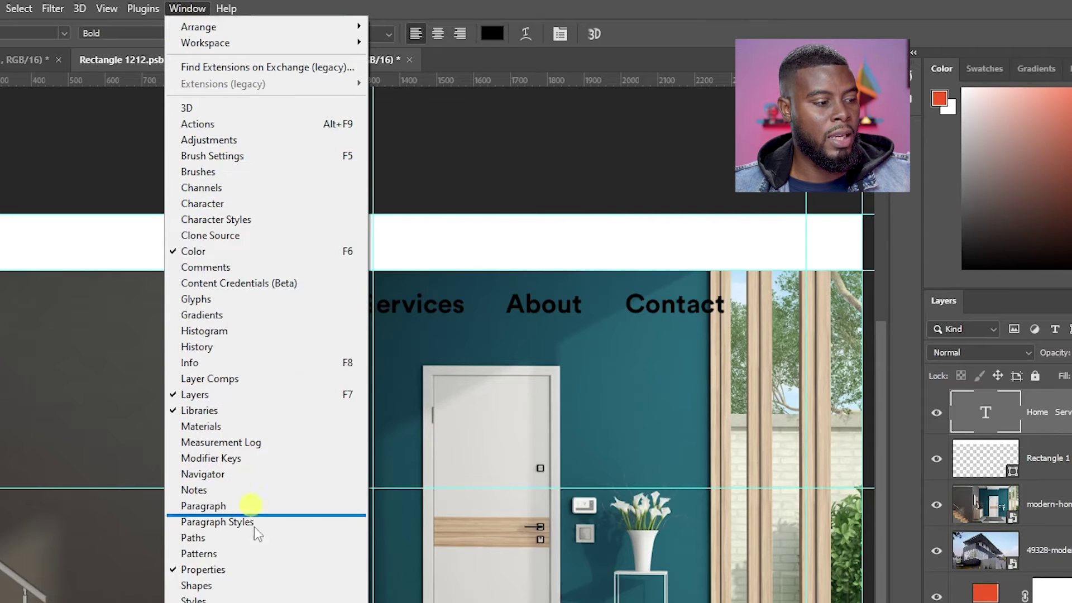
click(912, 5)
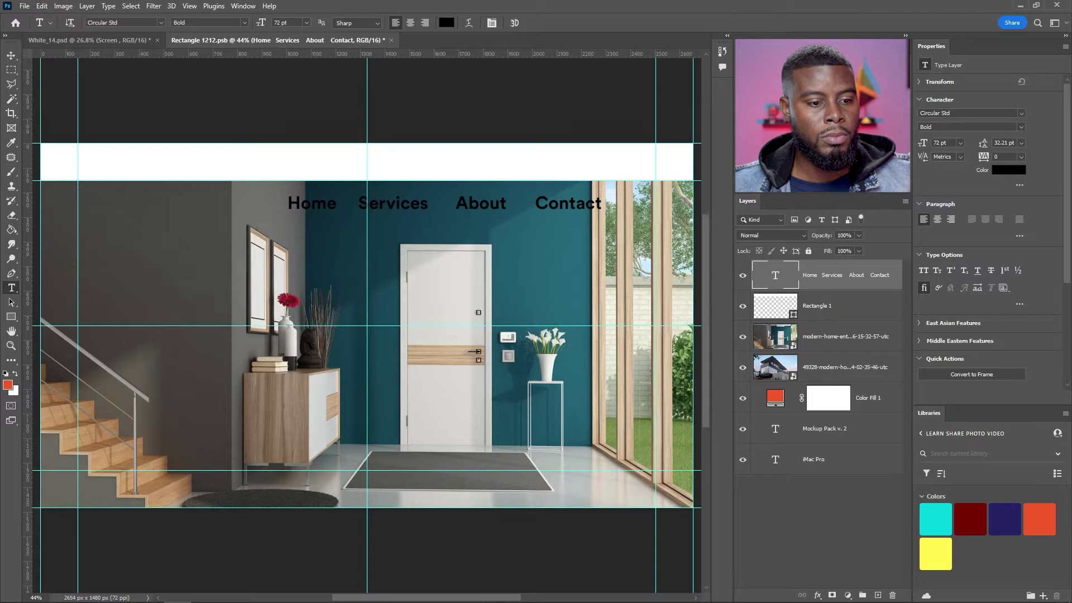
click(959, 144)
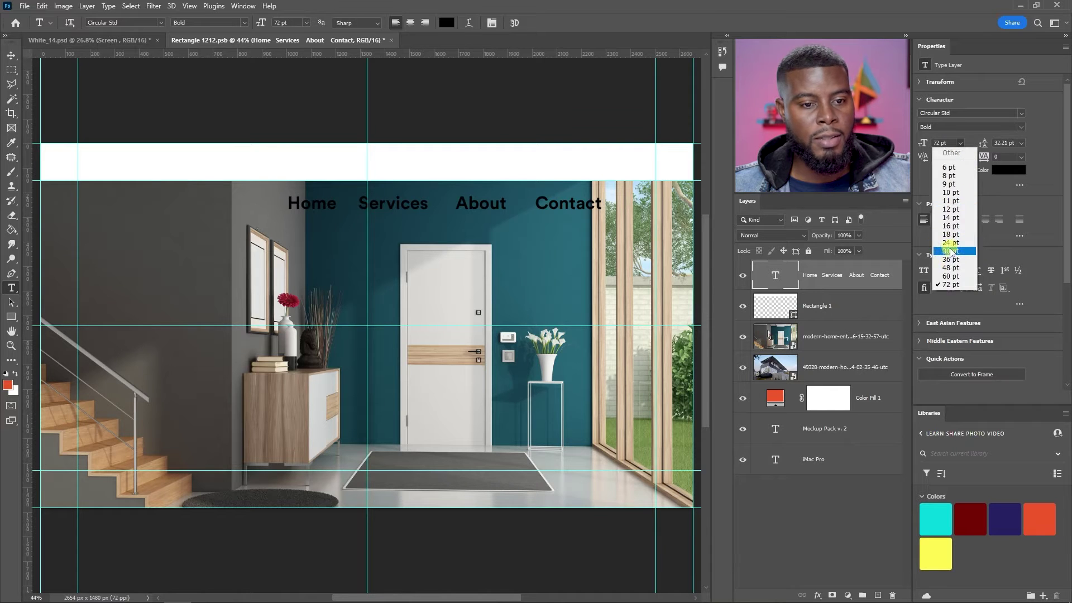
click(949, 249)
key(v)
drag(409, 202, 497, 171)
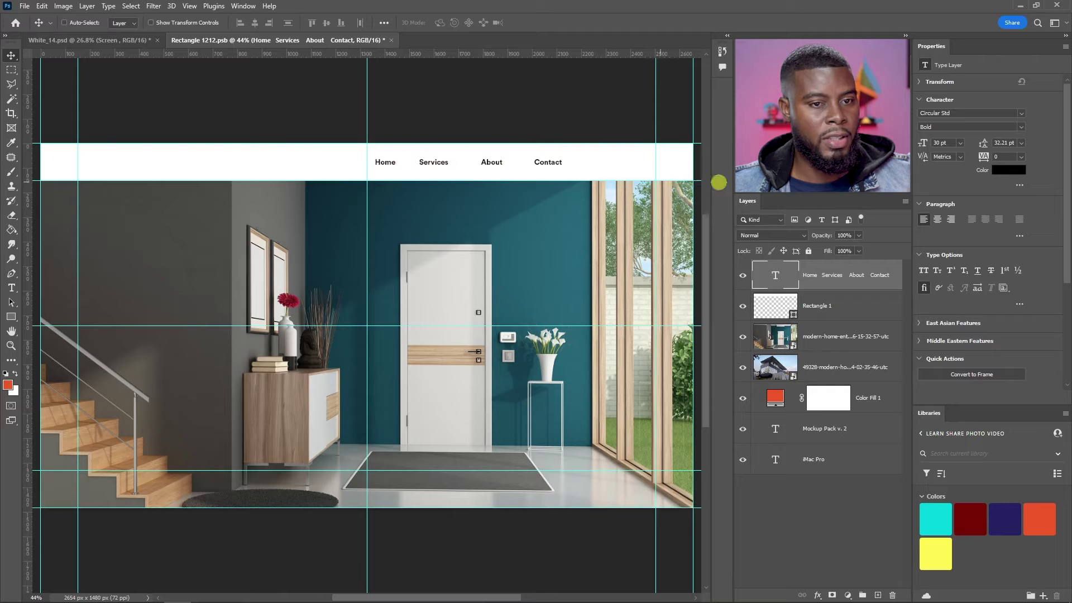
- Change the navigation text's font style to Circular Std Book
click(1021, 127)
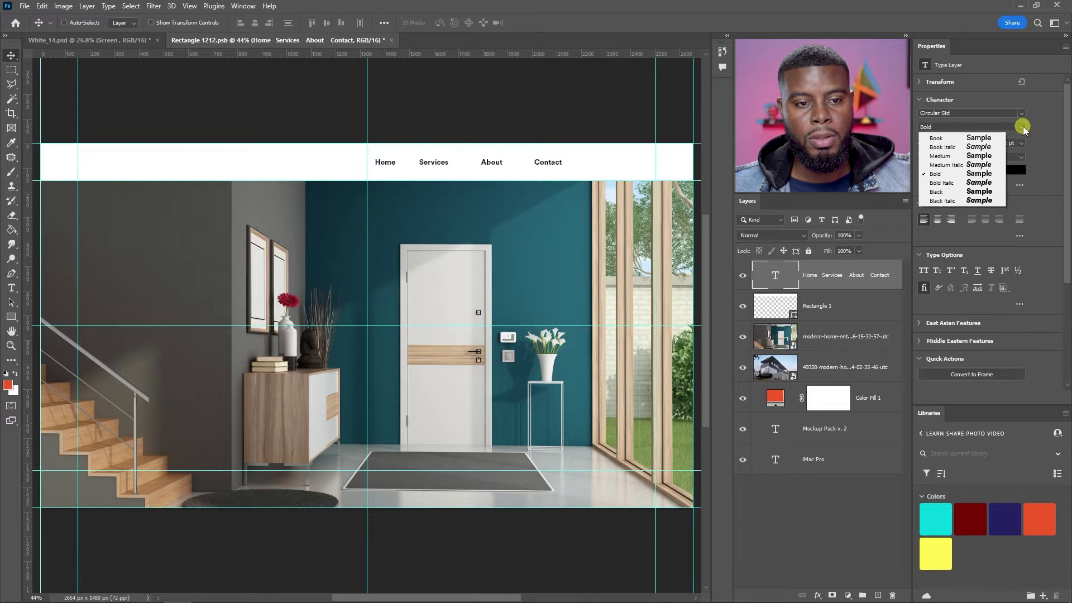
click(982, 157)
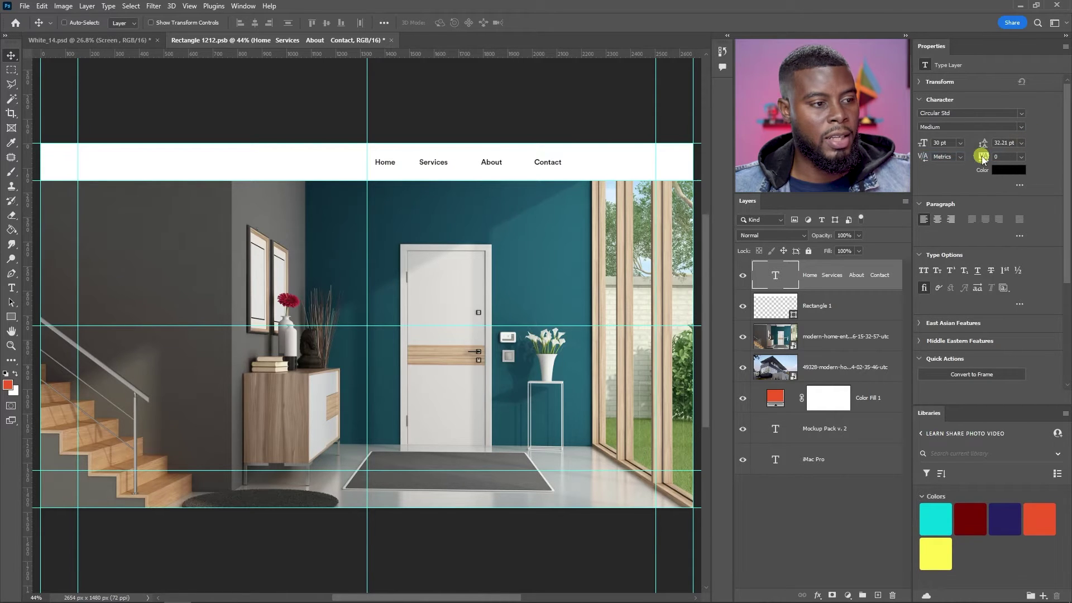
click(1019, 128)
click(949, 135)
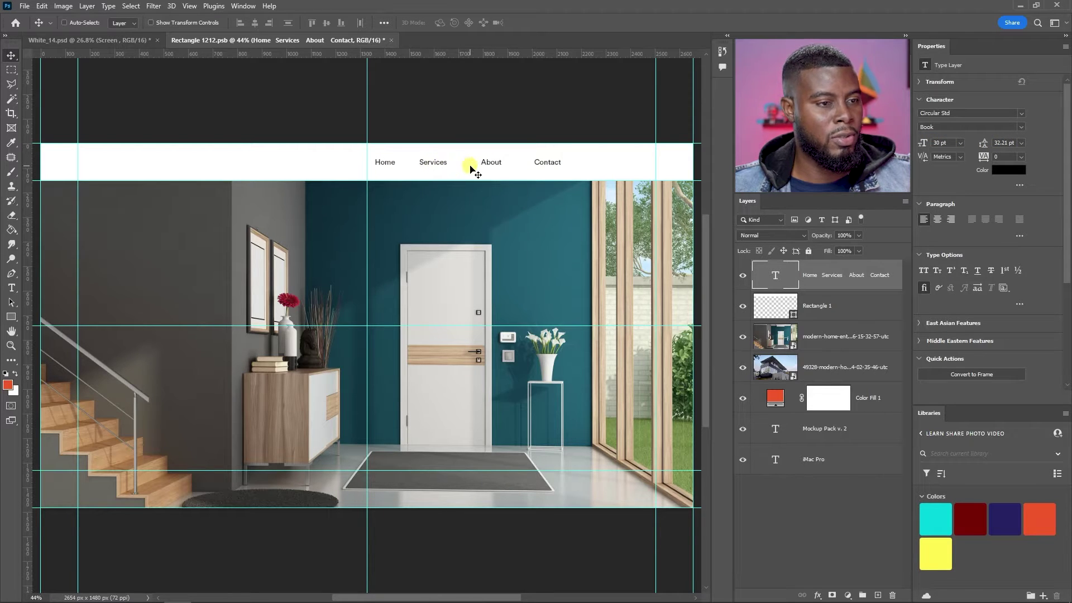
- Right-align the navigation text and move it along the header bar so "Contact" ends at the right margin guide
click(943, 225)
drag(313, 167, 560, 162)
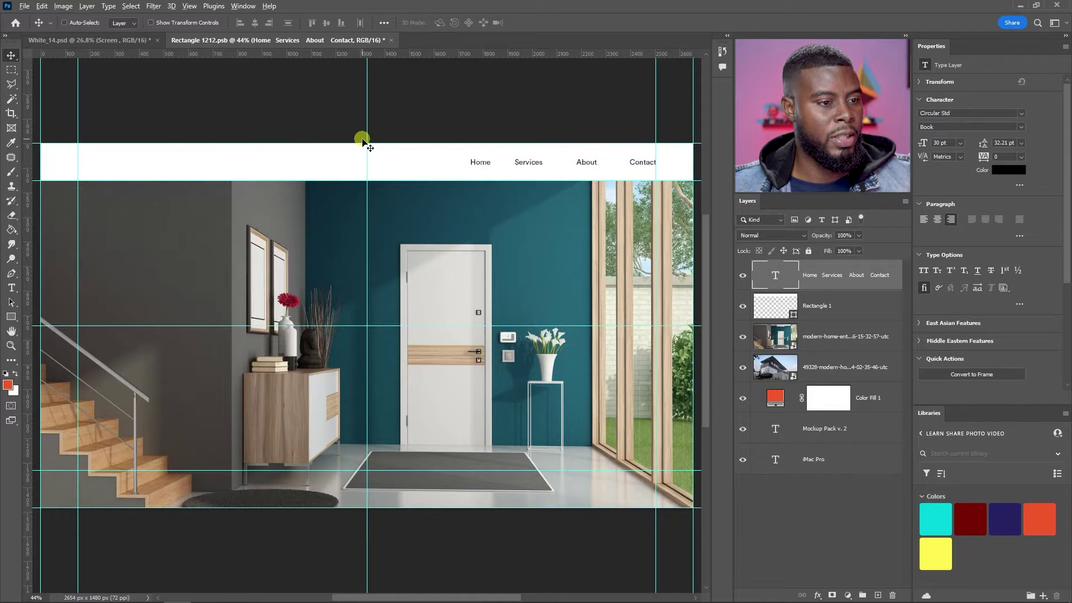
- Even out the gaps between the navigation words by deleting surplus spaces, and preview the header without guides
double_click(567, 162)
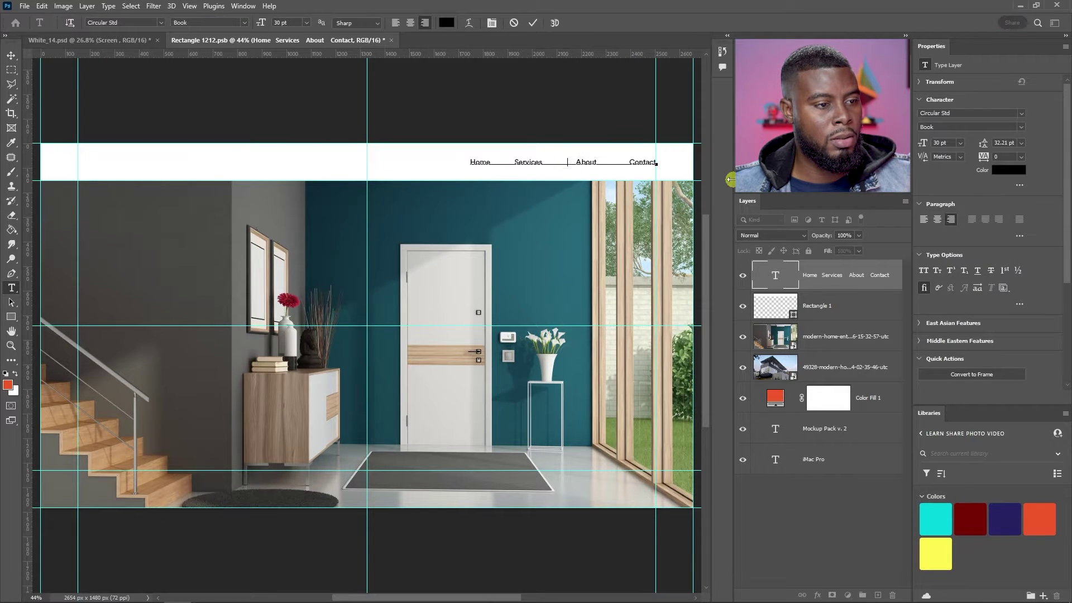
click(658, 179)
click(623, 164)
key(BackSpace)
key(BackSpace)
click(557, 196)
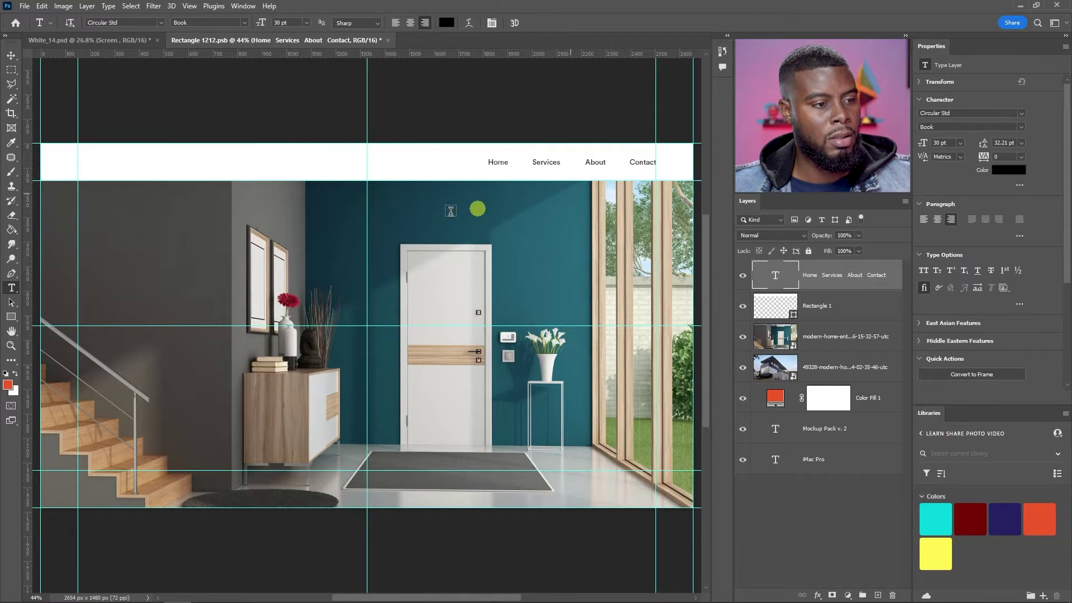
key(v)
scroll(426, 186, down, 1)
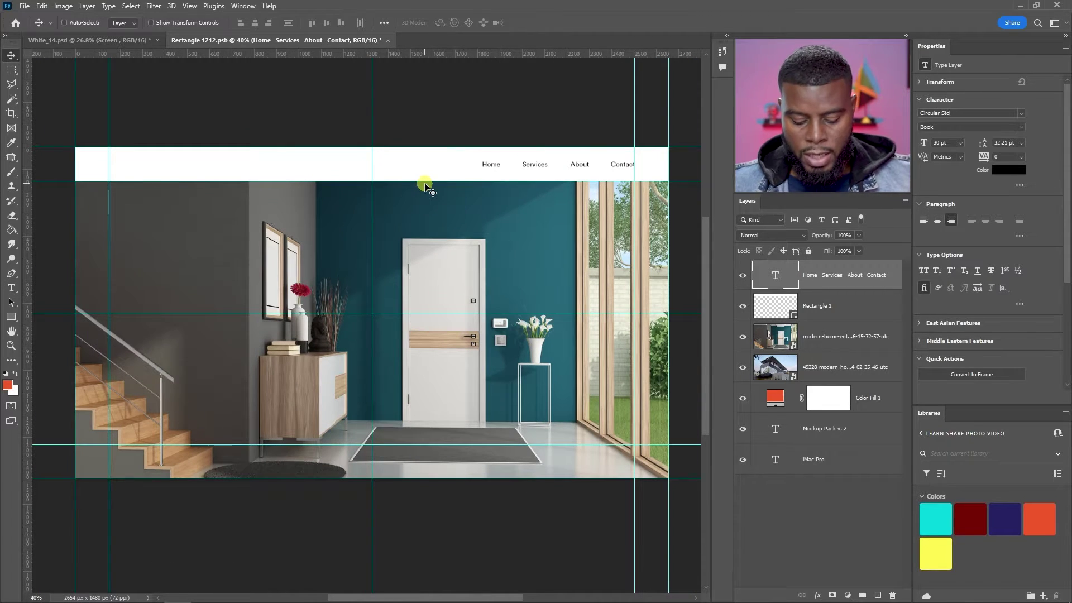
key(ctrl+semicolon)
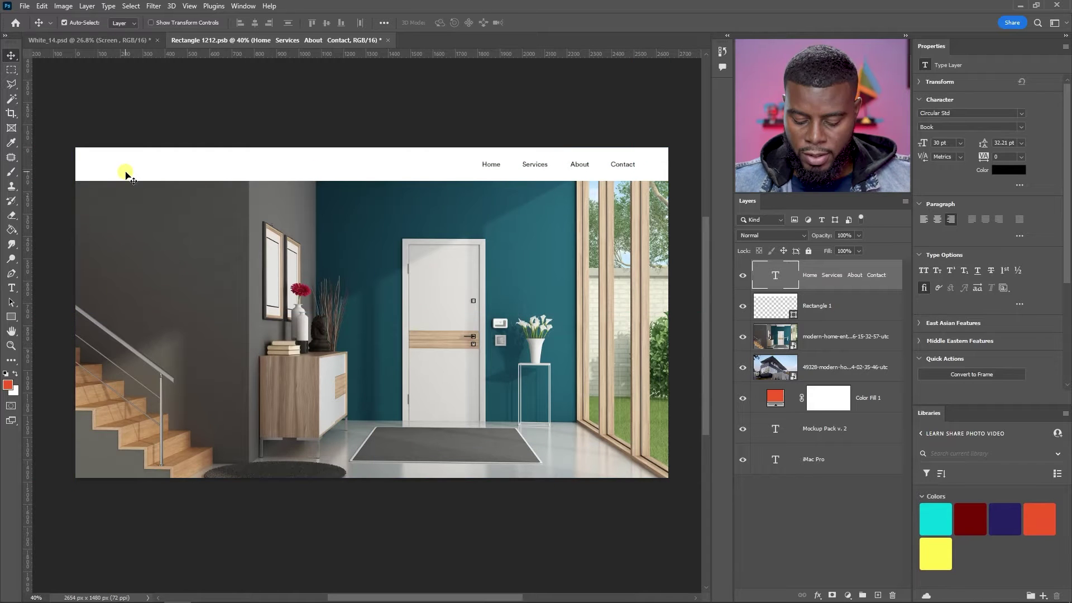
key(ctrl+semicolon)
- Add a text line reading "LS Interior Designers" in Circular Std Book, 30 pt, below the header bar's left part
scroll(102, 166, up, 3)
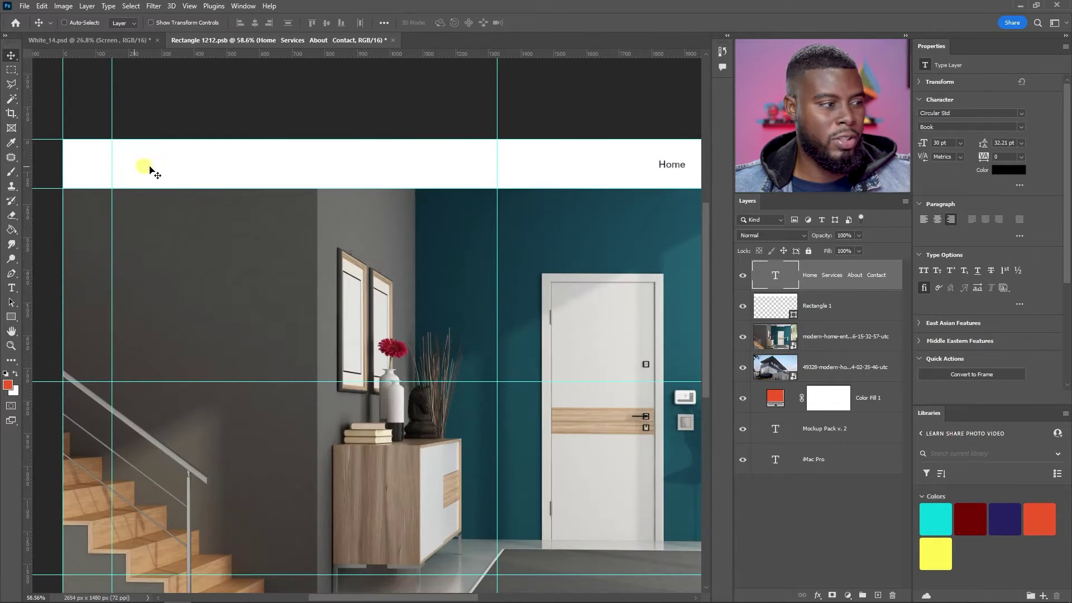
scroll(137, 165, up, 2)
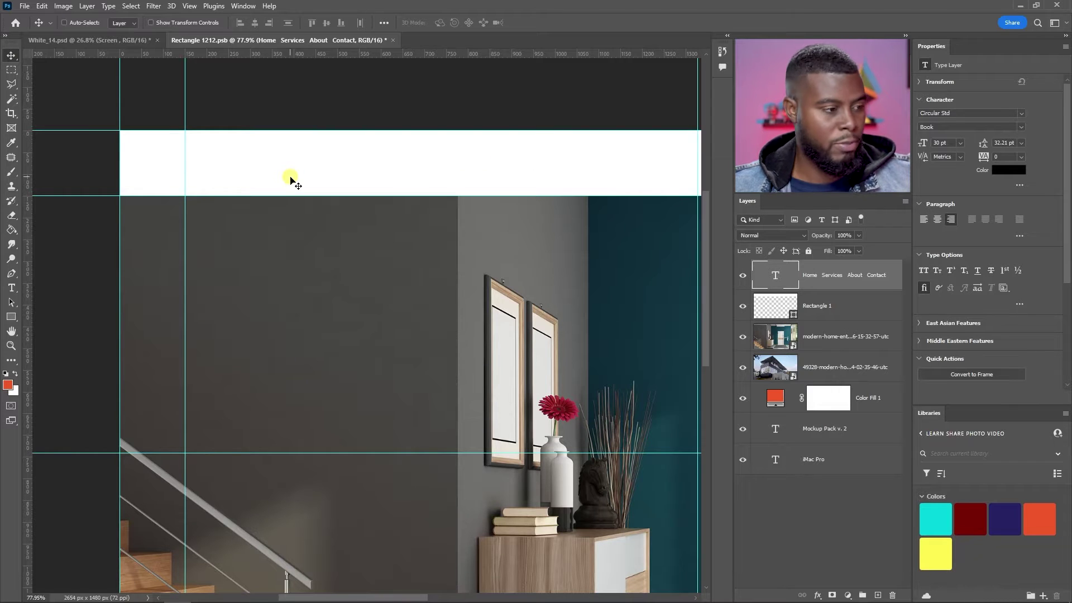
key(t)
click(307, 248)
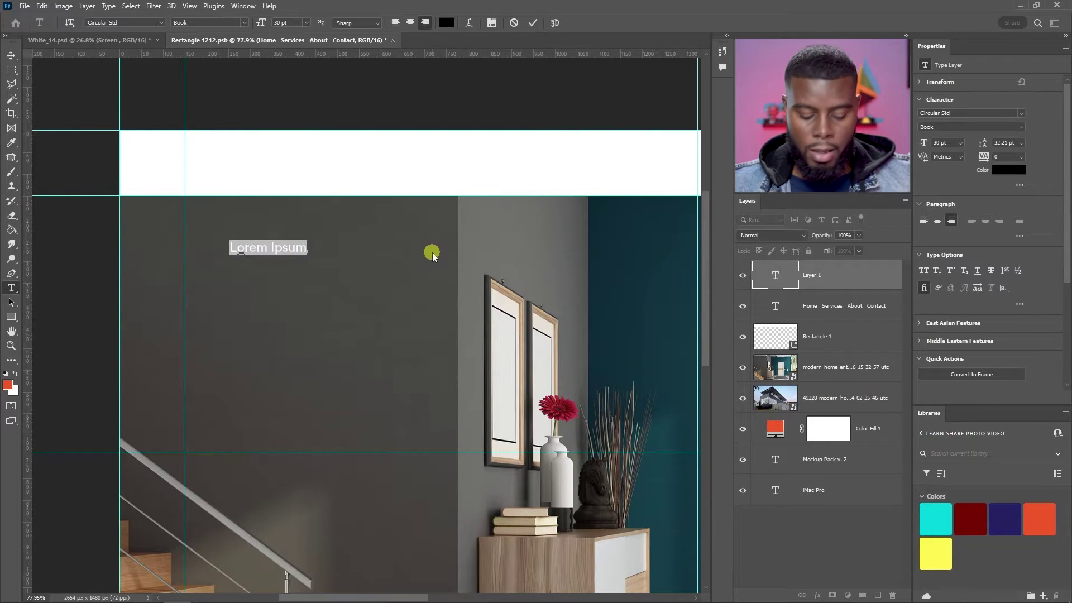
key(BackSpace)
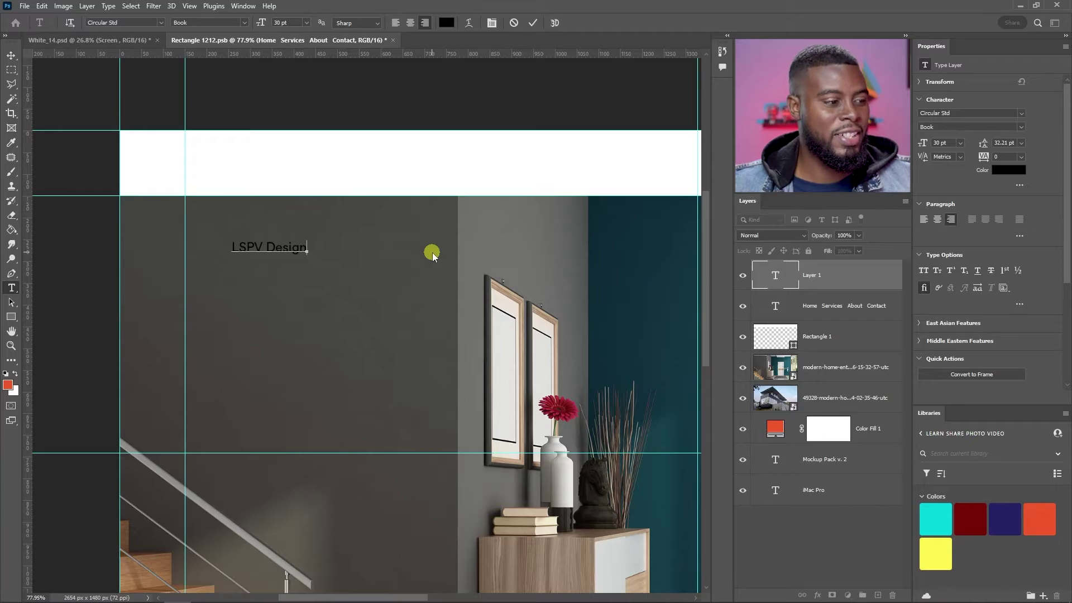
text(ers)
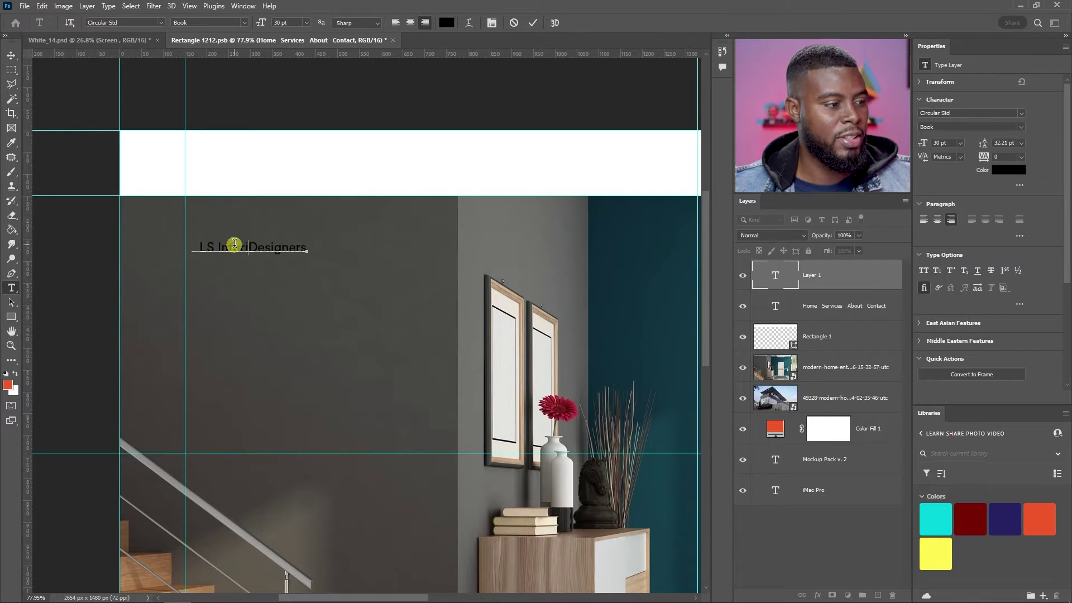
text(or)
click(836, 277)
- Move the "LS Interior Designers" text up into the left part of the white header bar
key(v)
drag(248, 261, 295, 237)
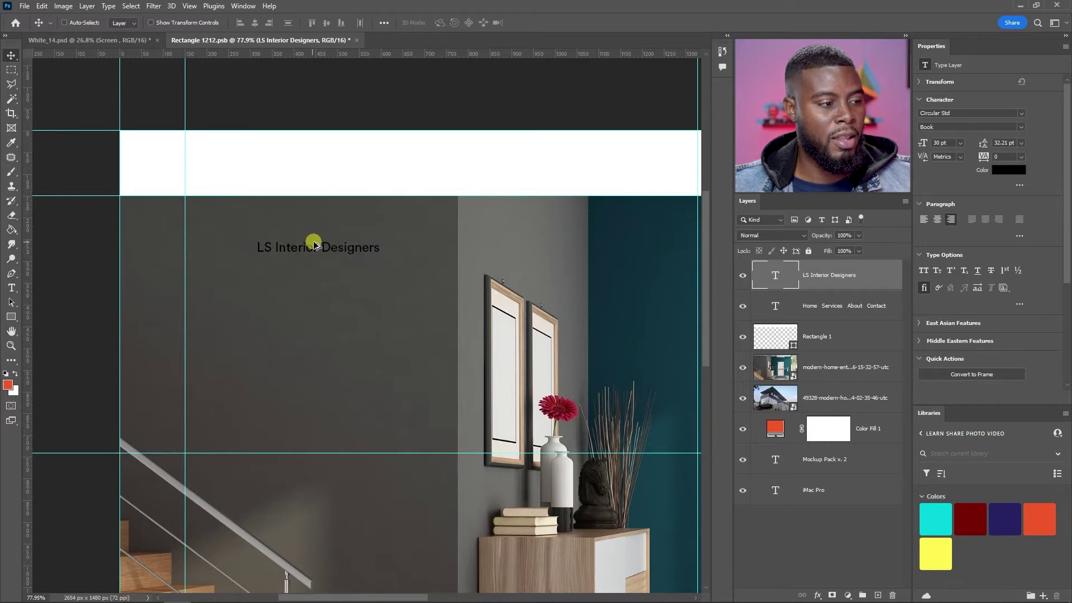
scroll(311, 245, down, 3)
drag(311, 252, 300, 193)
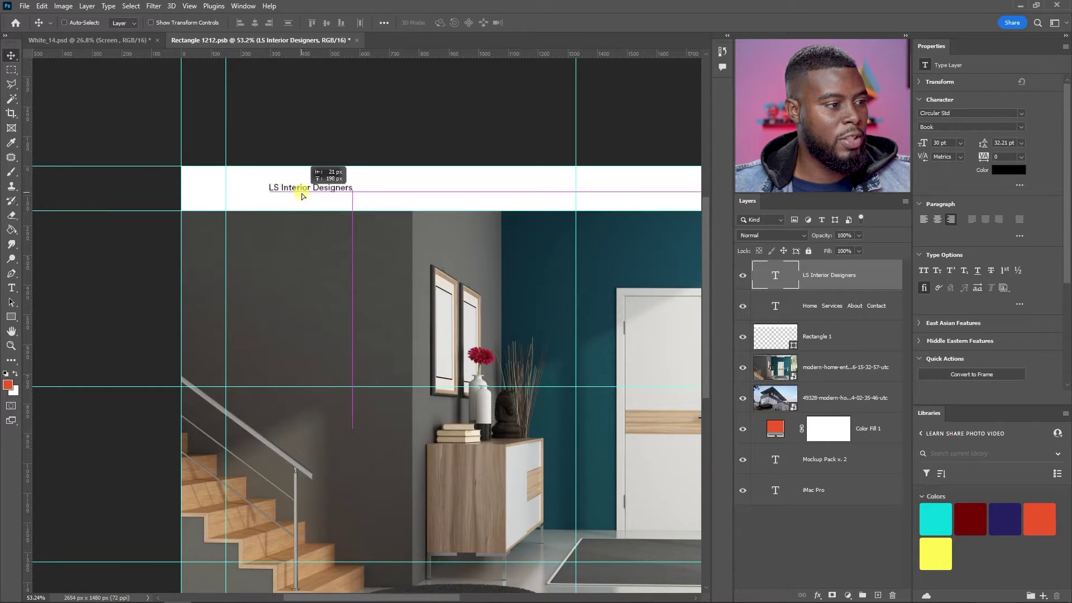
scroll(301, 193, down, 2)
scroll(310, 197, up, 3)
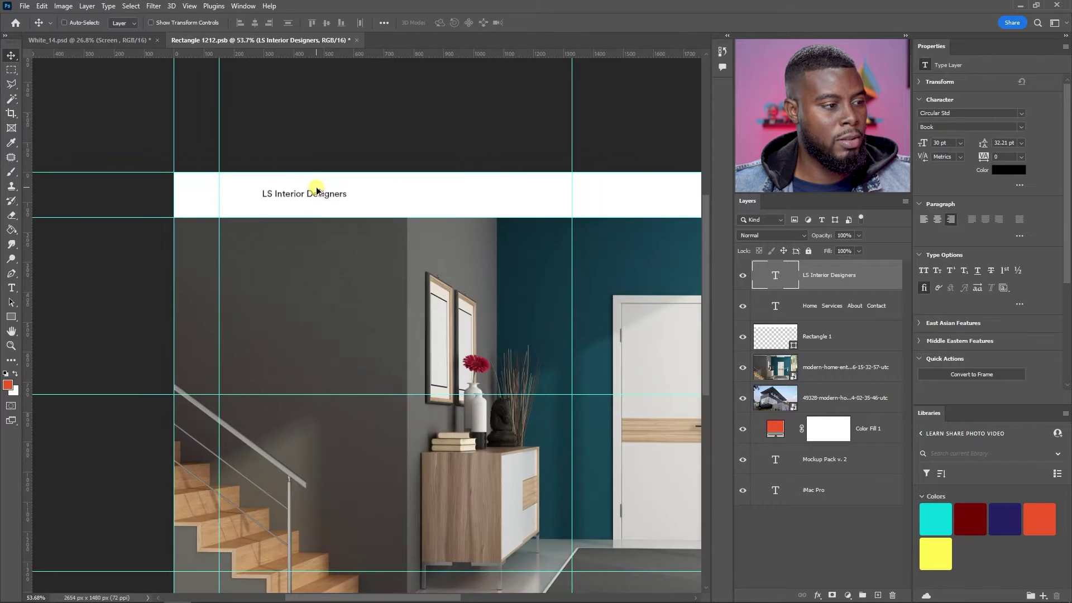
scroll(314, 196, down, 1)
scroll(313, 192, down, 1)
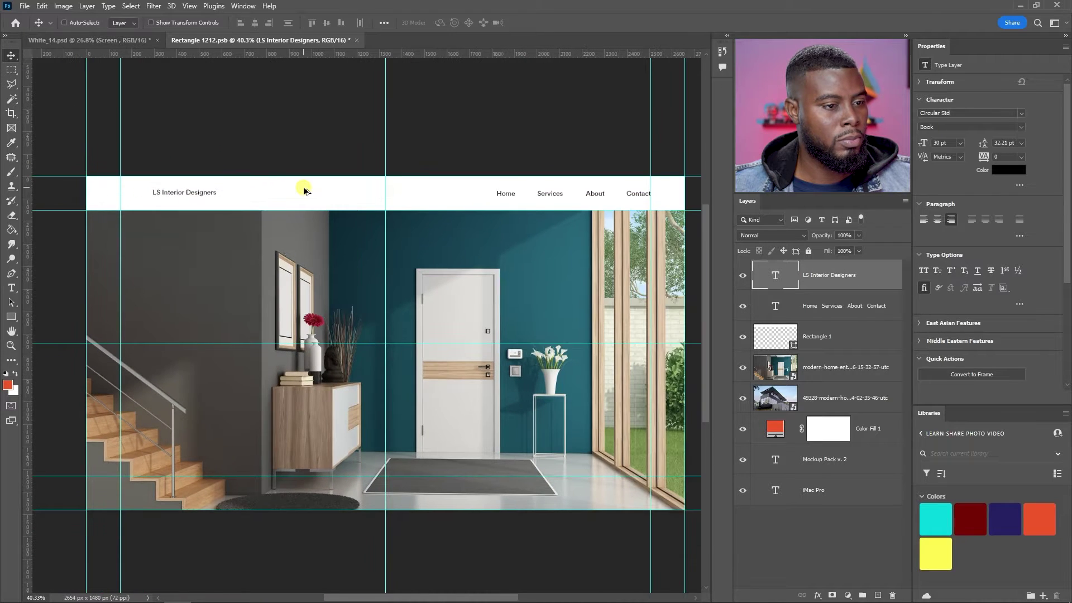
- Shorten the brand text in the header to "LS Interiors"
key(t)
scroll(184, 199, up, 5)
scroll(190, 203, up, 2)
drag(225, 167, 407, 170)
text(s)
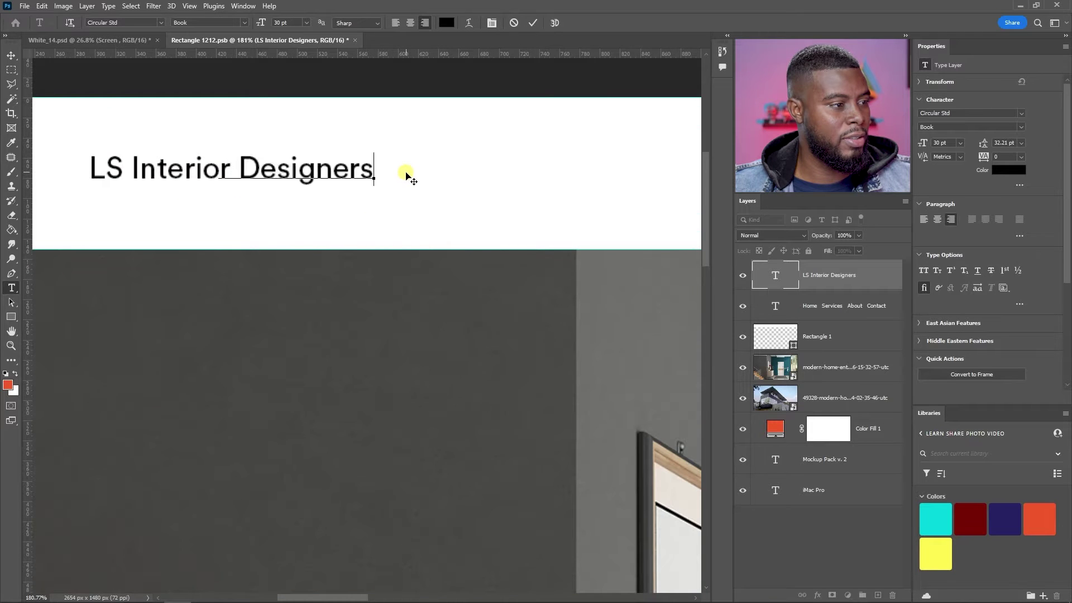
key(ctrl+Return)
scroll(385, 179, down, 8)
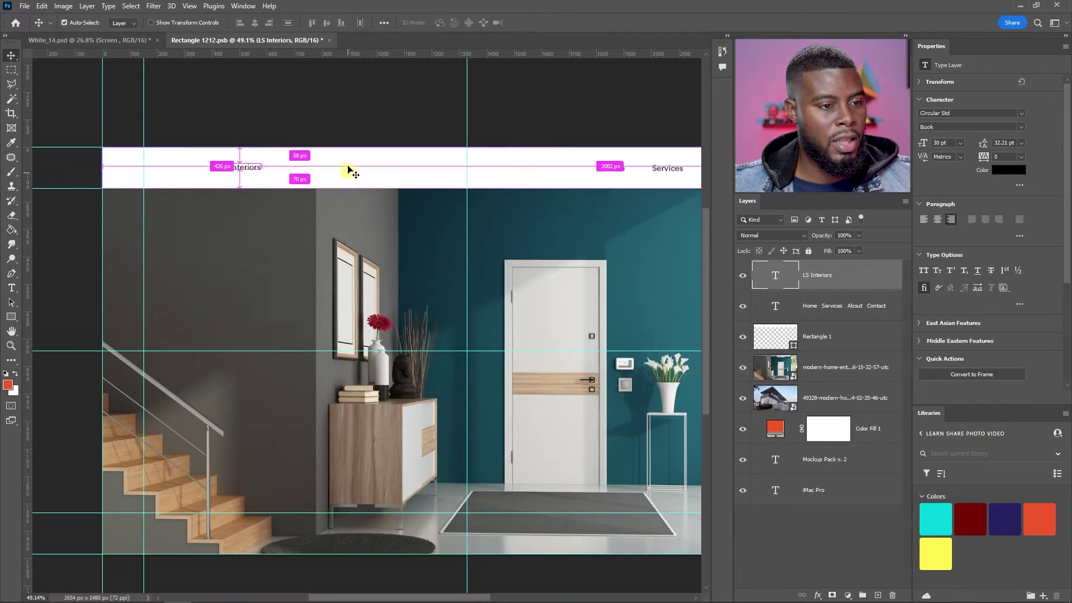
scroll(302, 170, down, 1)
- Set the "LS Interiors" text size to 60 pt and its font style to Black
click(960, 143)
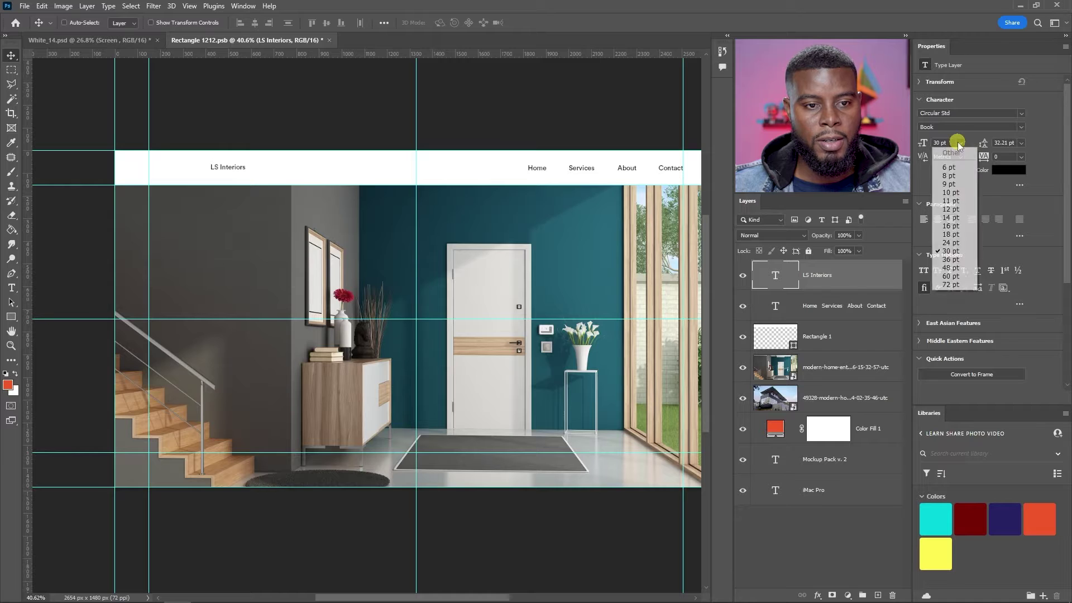
click(950, 274)
scroll(237, 175, down, 1)
scroll(245, 172, up, 1)
scroll(391, 163, right, 1)
scroll(391, 163, right, 1)
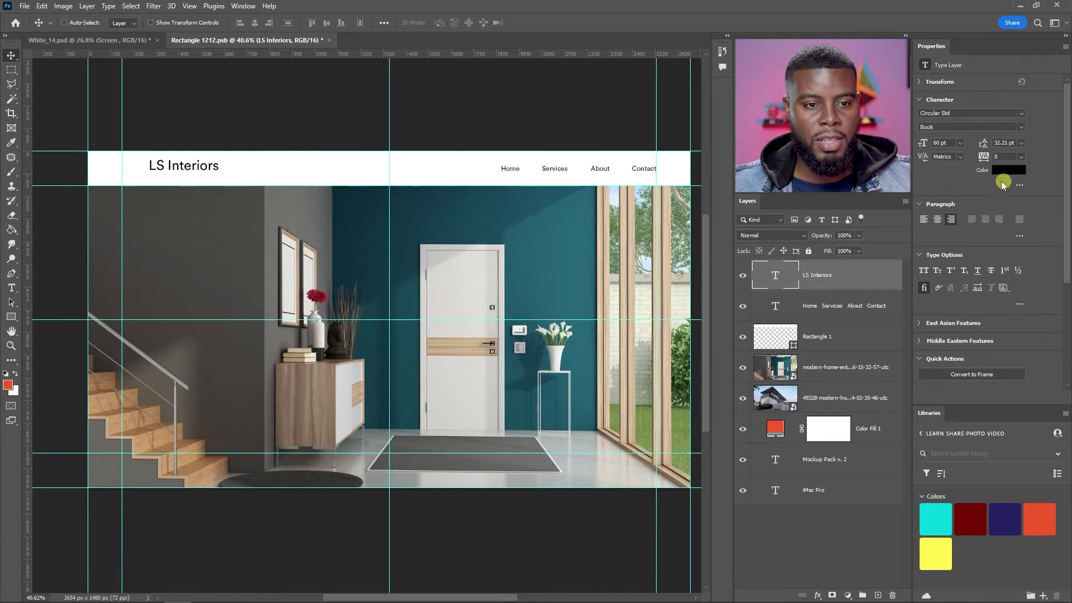
click(1000, 128)
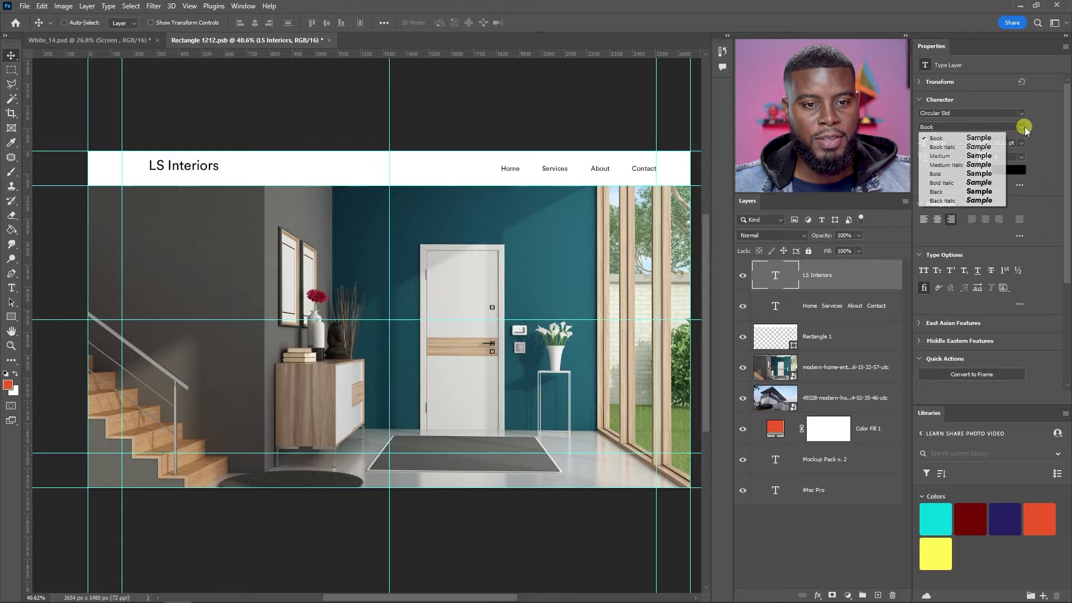
click(977, 192)
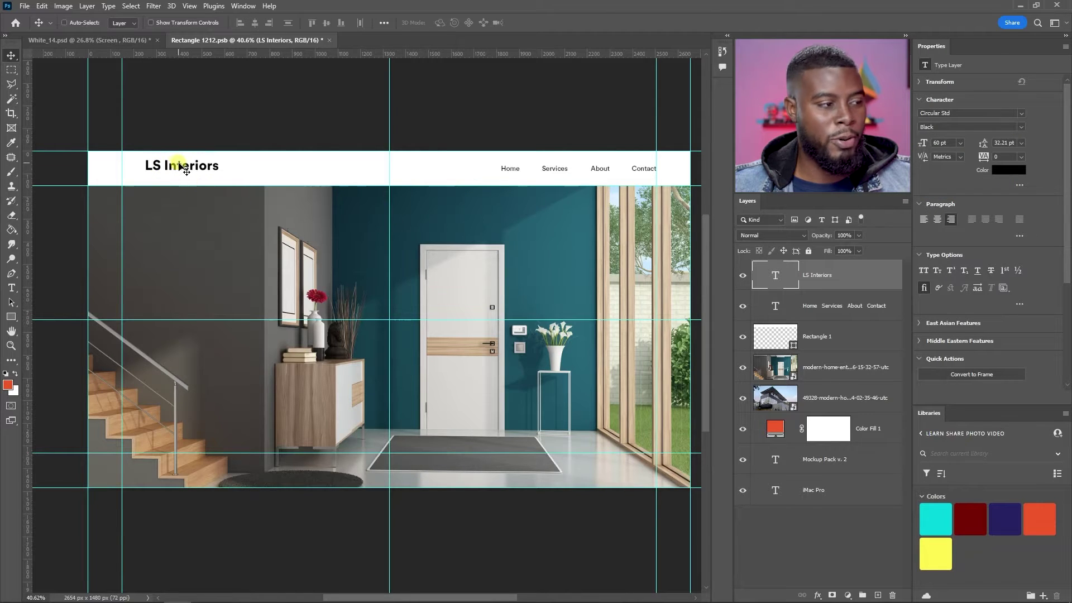
- Left-align the "LS Interiors" text and place it against the left margin guide, level with the navigation text
click(922, 218)
drag(259, 168, 162, 174)
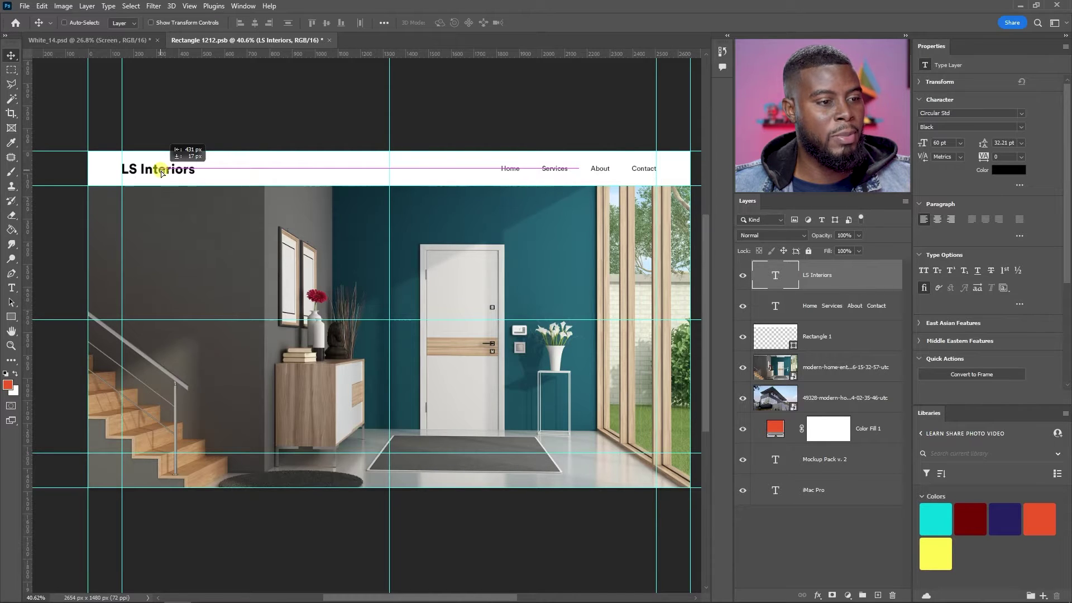
drag(162, 173, 162, 173)
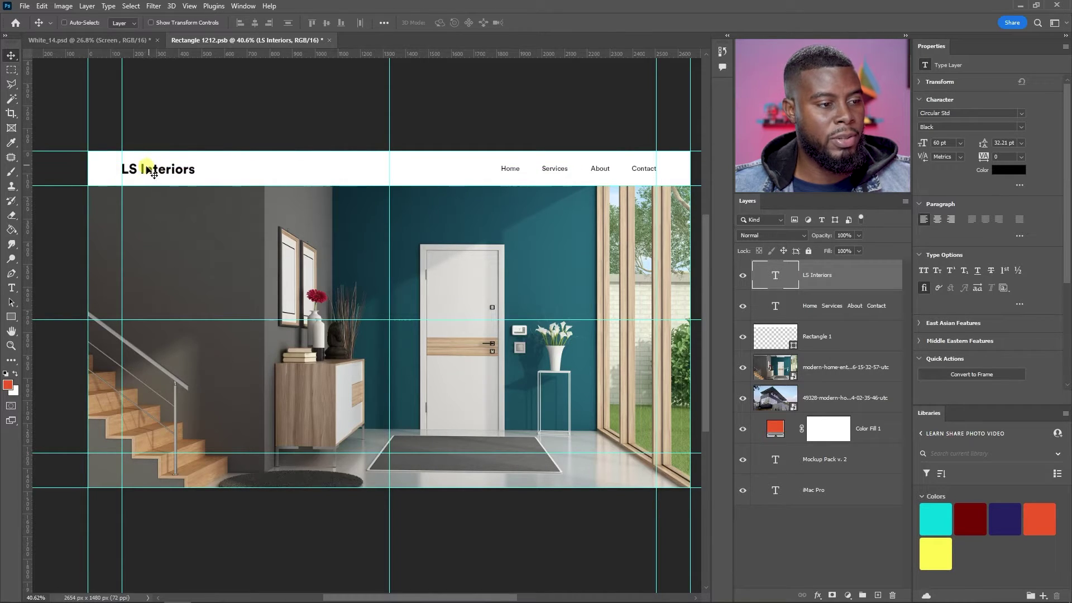
scroll(533, 164, down, 1)
scroll(533, 164, up, 1)
scroll(533, 163, right, 1)
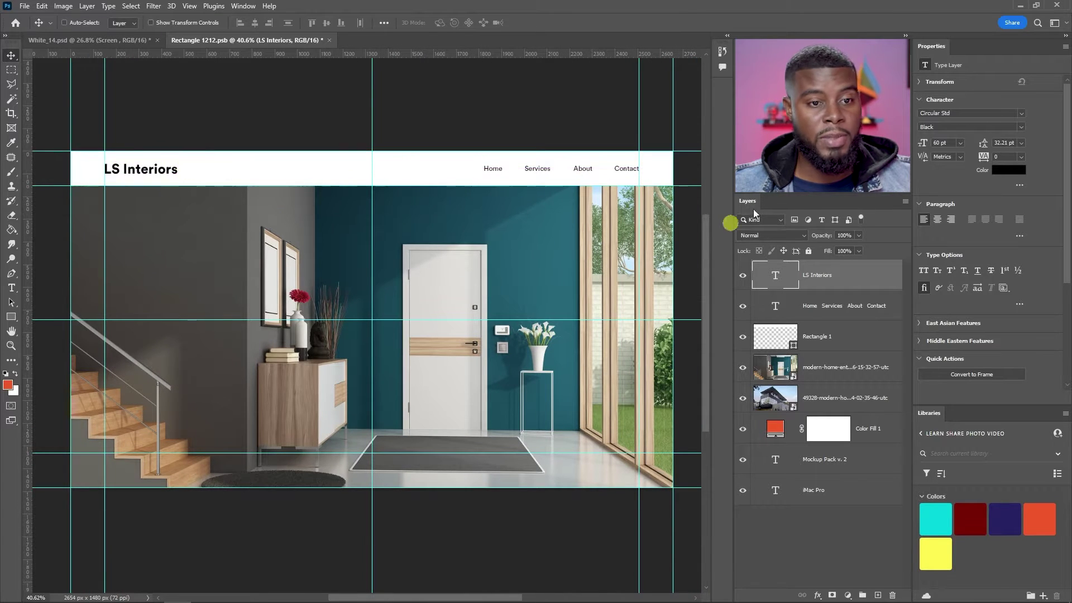
- Reduce the "LS Interiors" text to 48 pt and fine-tune its position at the left margin guide
click(960, 143)
click(949, 266)
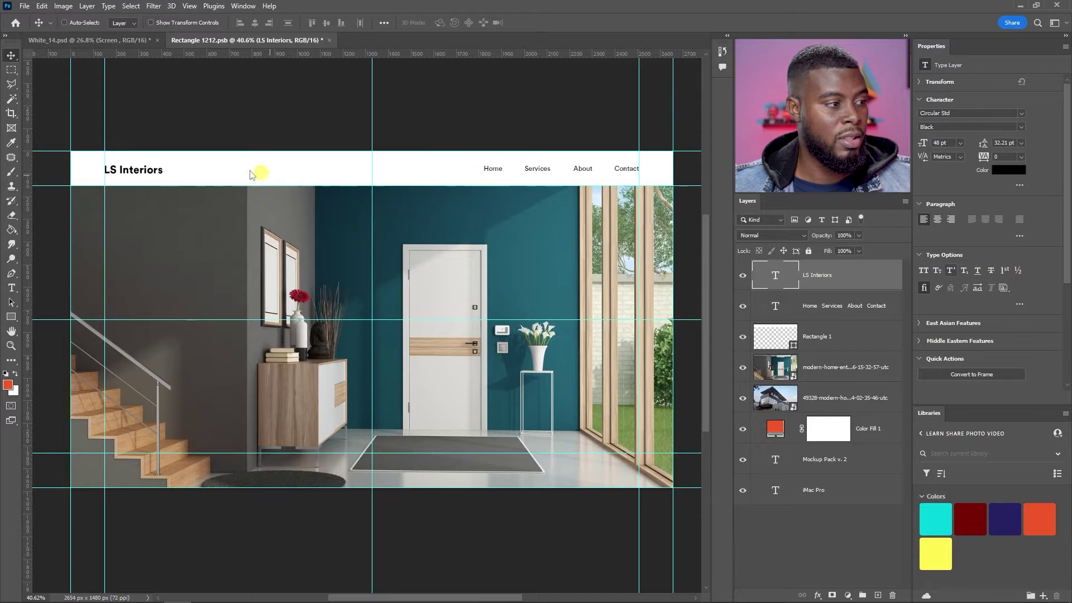
scroll(128, 171, up, 4)
scroll(128, 172, up, 2)
drag(136, 173, 136, 175)
scroll(137, 175, down, 7)
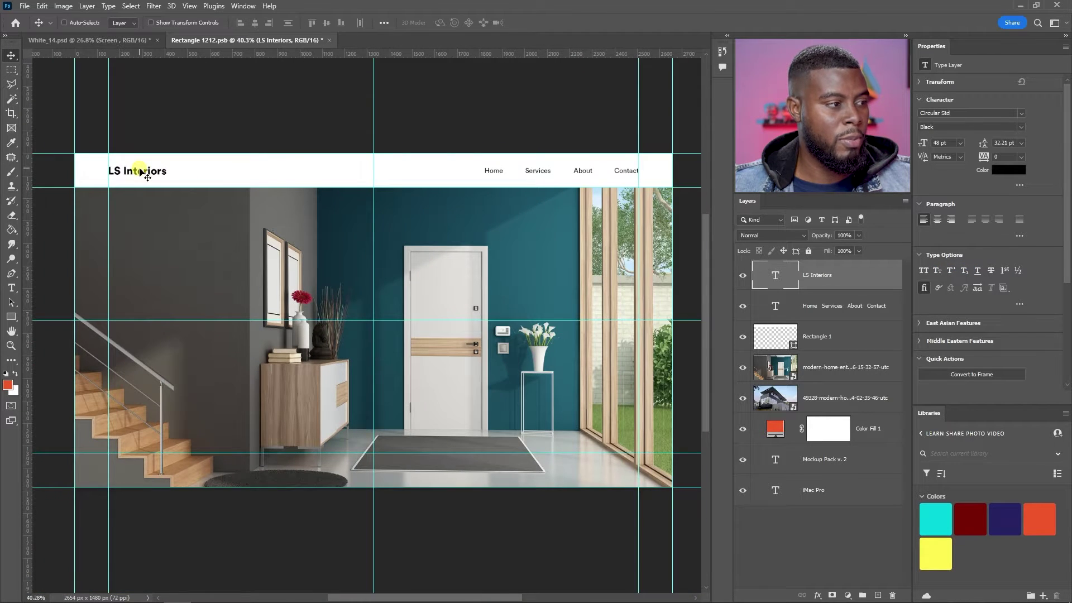
scroll(182, 195, up, 1)
scroll(182, 194, down, 1)
scroll(182, 195, right, 1)
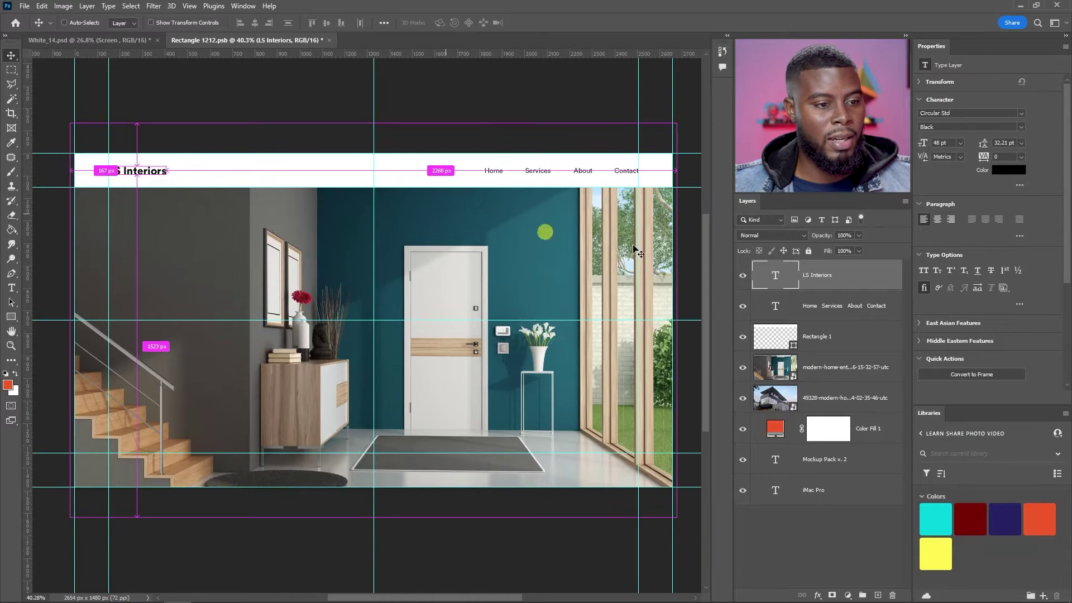
- Change the navigation text's colour to mid grey, 727272
scroll(610, 169, up, 6)
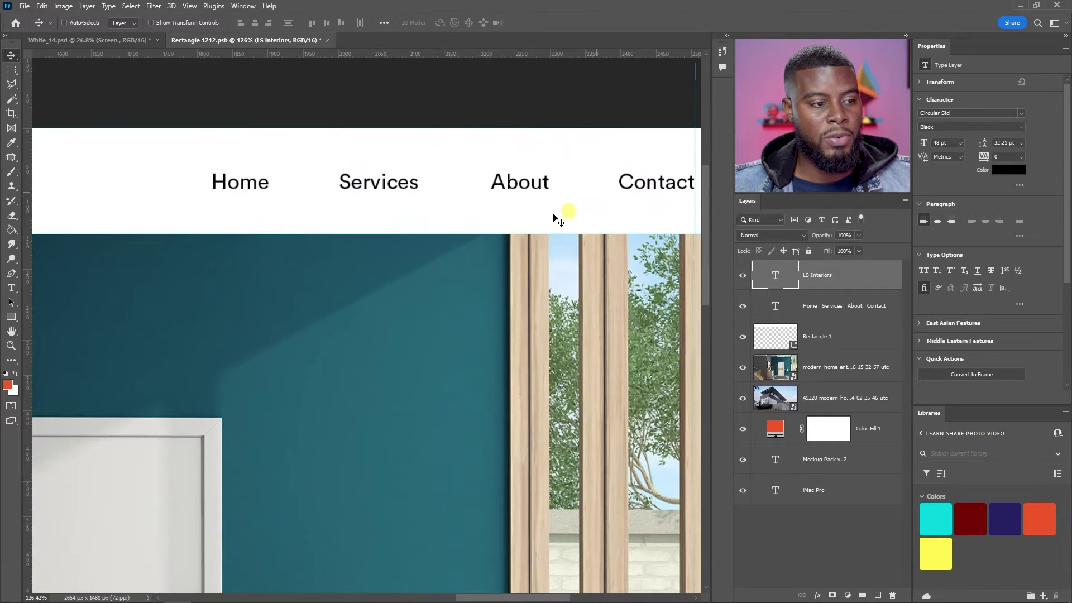
key(t)
click(842, 306)
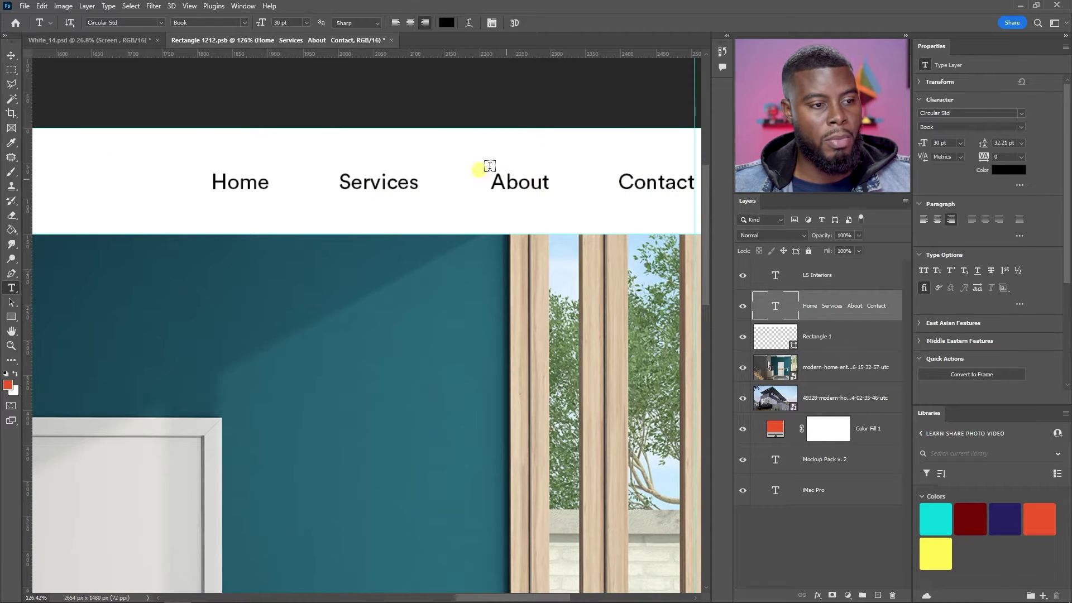
click(1009, 173)
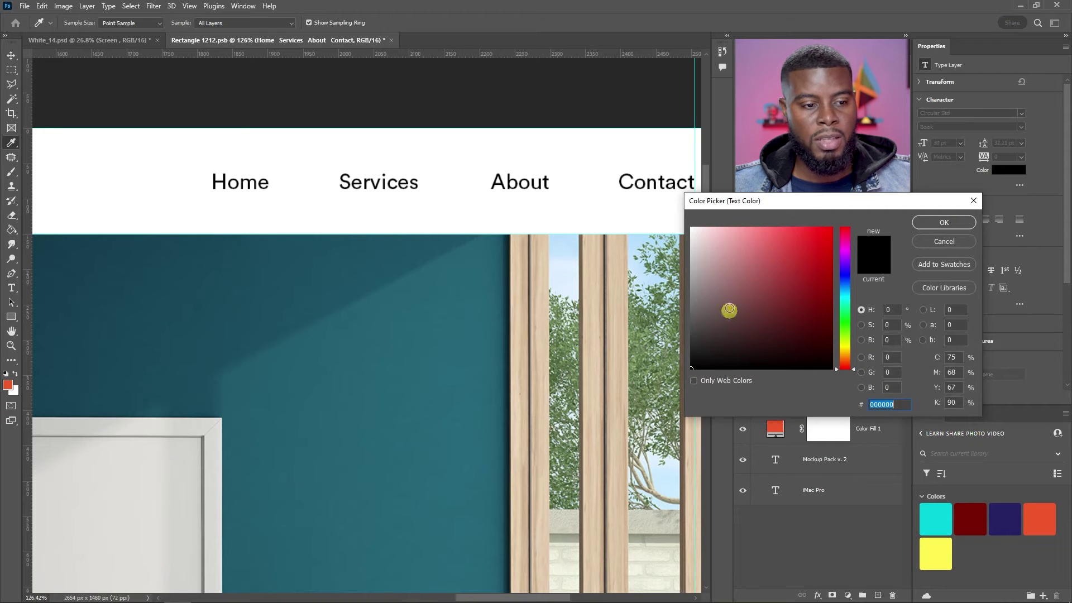
click(692, 326)
drag(692, 326, 682, 304)
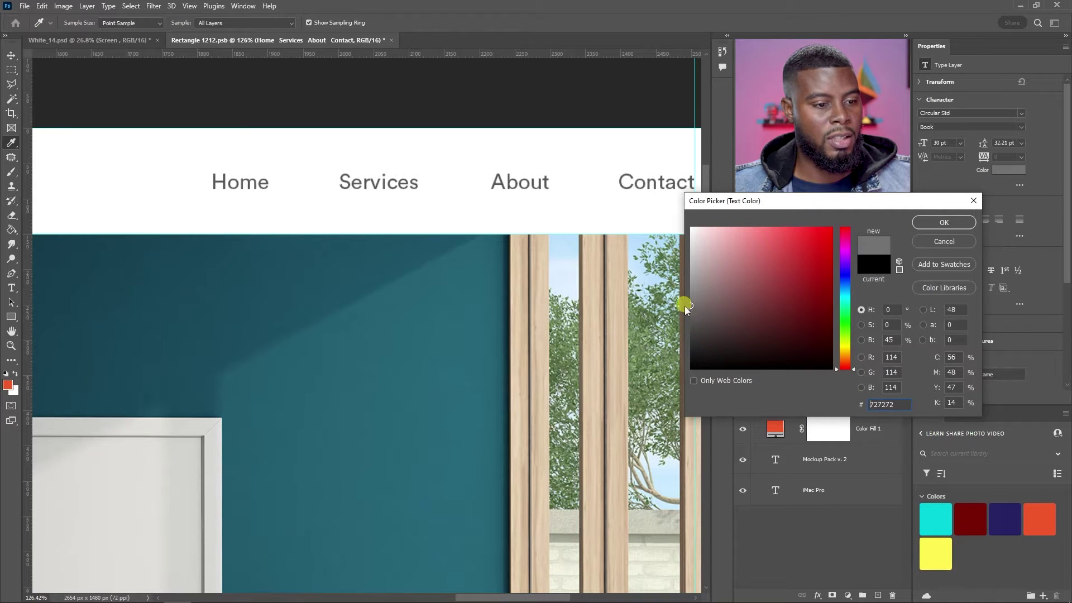
click(940, 225)
scroll(467, 232, down, 8)
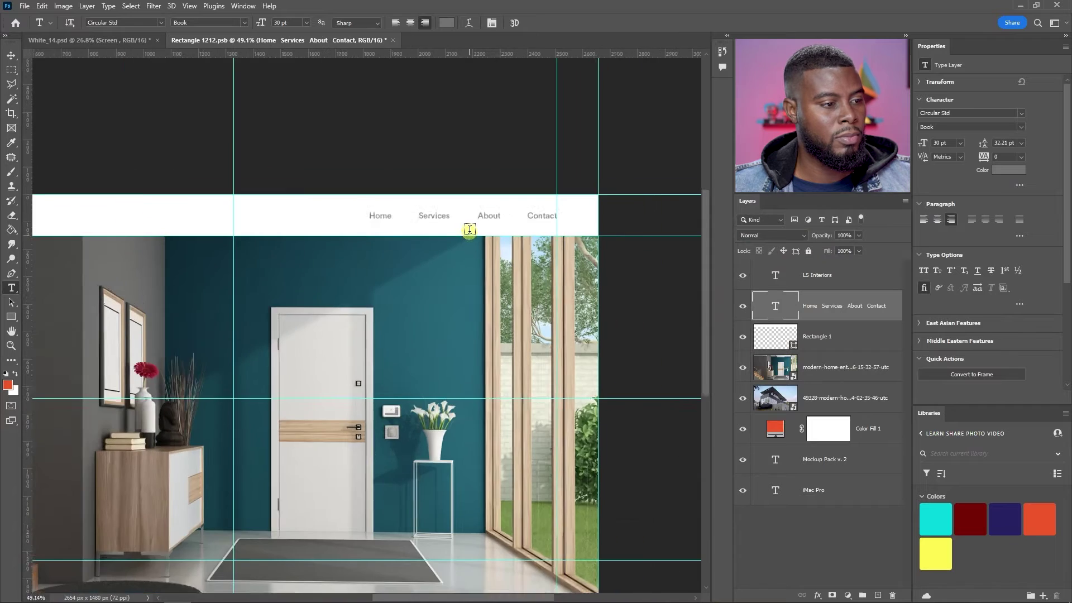
key(v)
scroll(386, 230, down, 2)
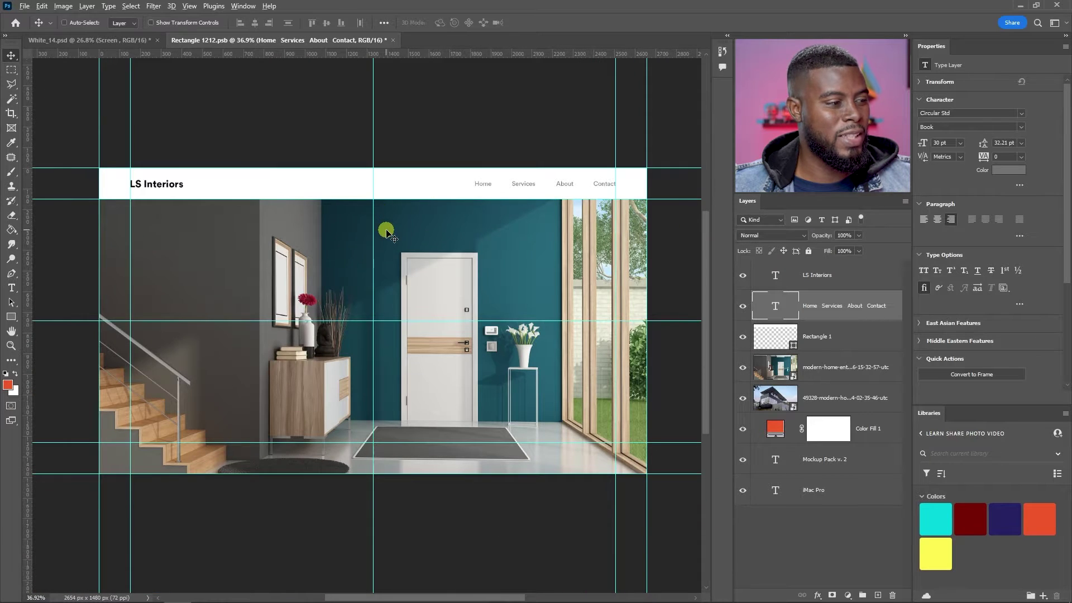
- Save the website design in the smart object and check the updated screen in the White_14.psd mockup
scroll(386, 230, up, 2)
scroll(386, 230, down, 1)
scroll(386, 230, down, 1)
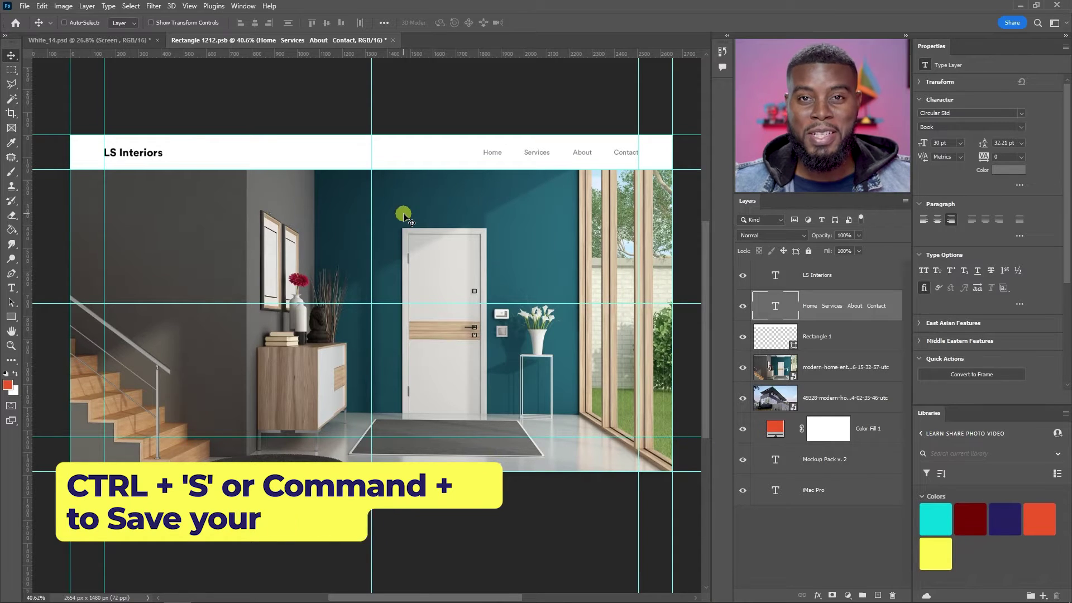
key(ctrl+s)
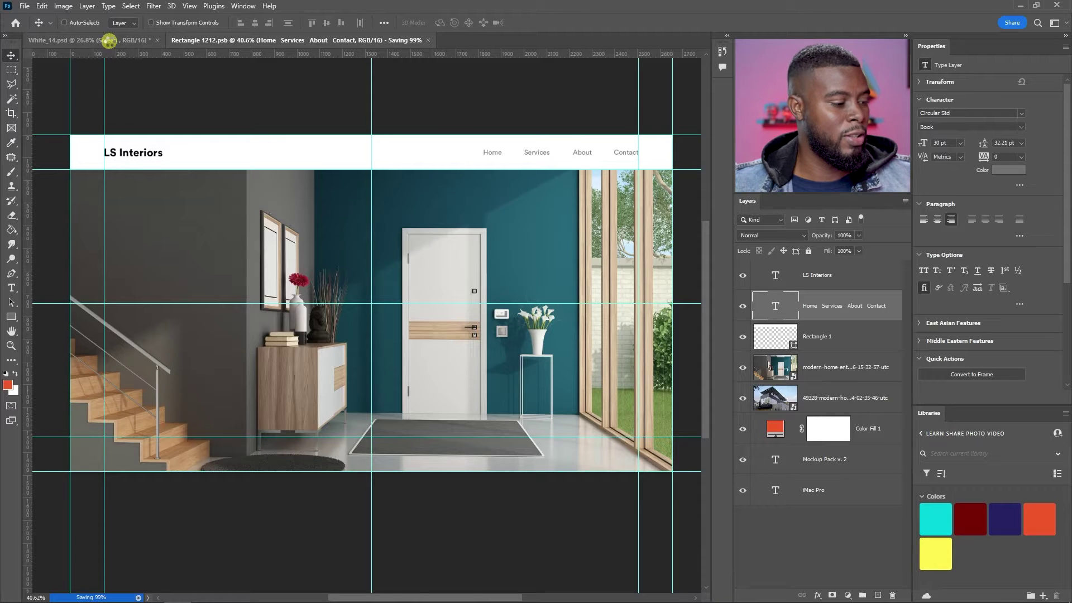
click(110, 41)
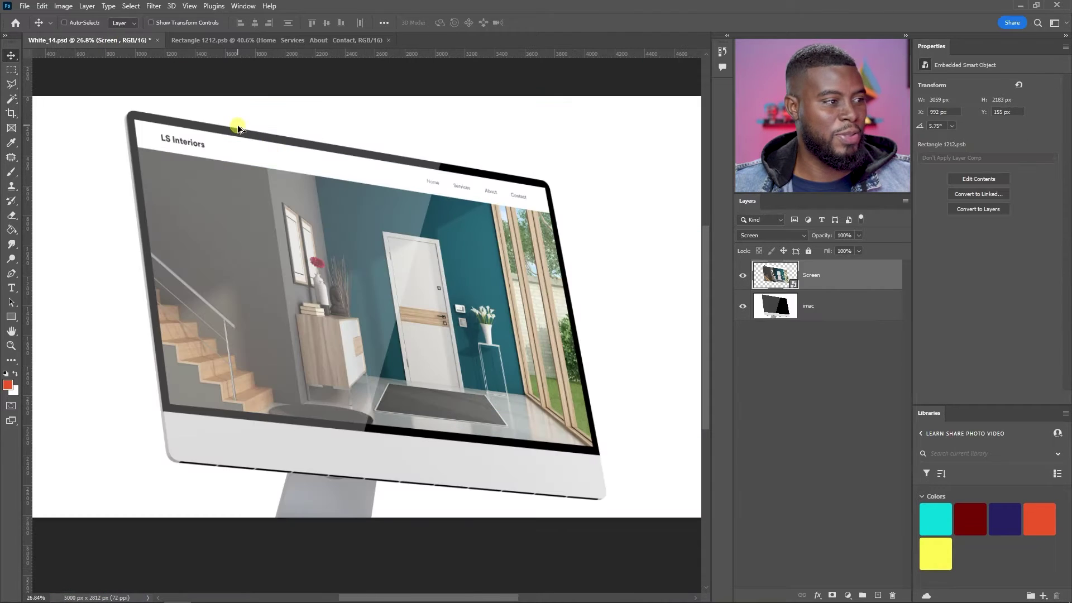
scroll(240, 127, up, 2)
scroll(241, 126, down, 4)
scroll(242, 127, up, 2)
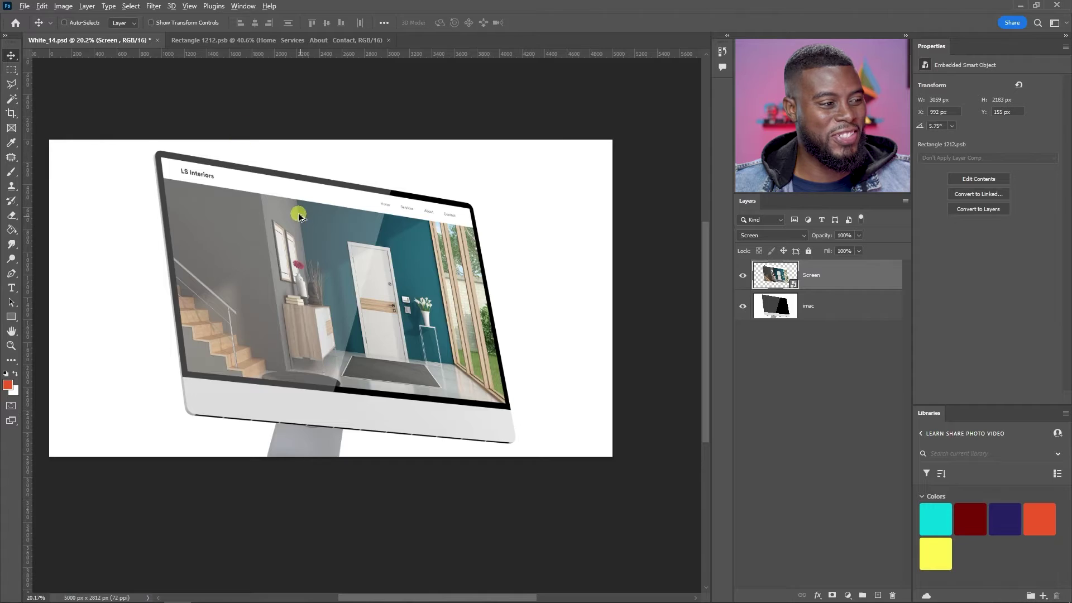
scroll(251, 186, up, 5)
scroll(251, 186, up, 3)
scroll(282, 189, down, 3)
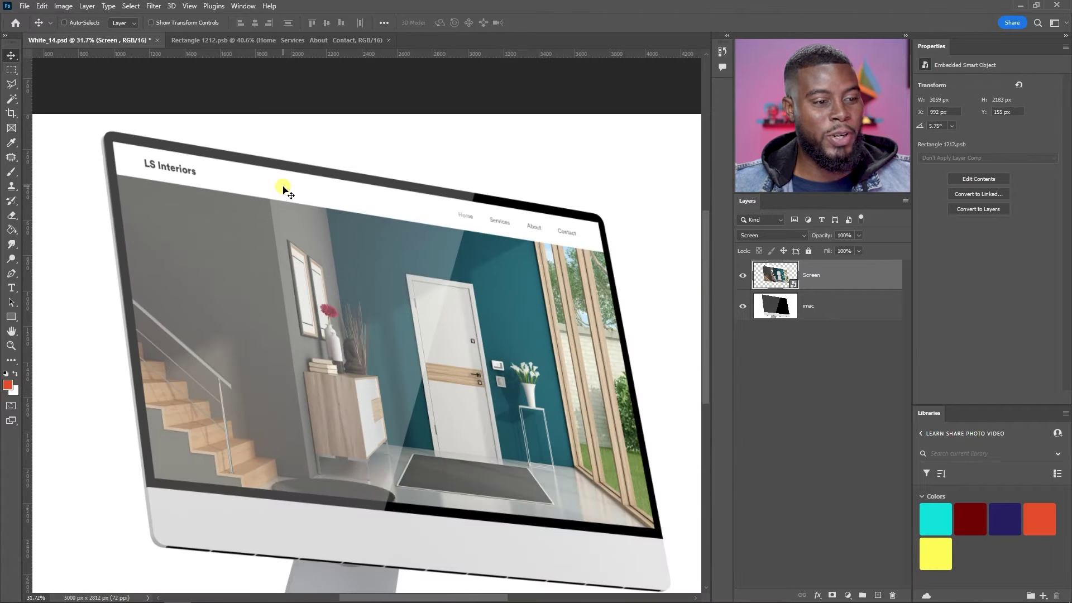
scroll(283, 190, up, 1)
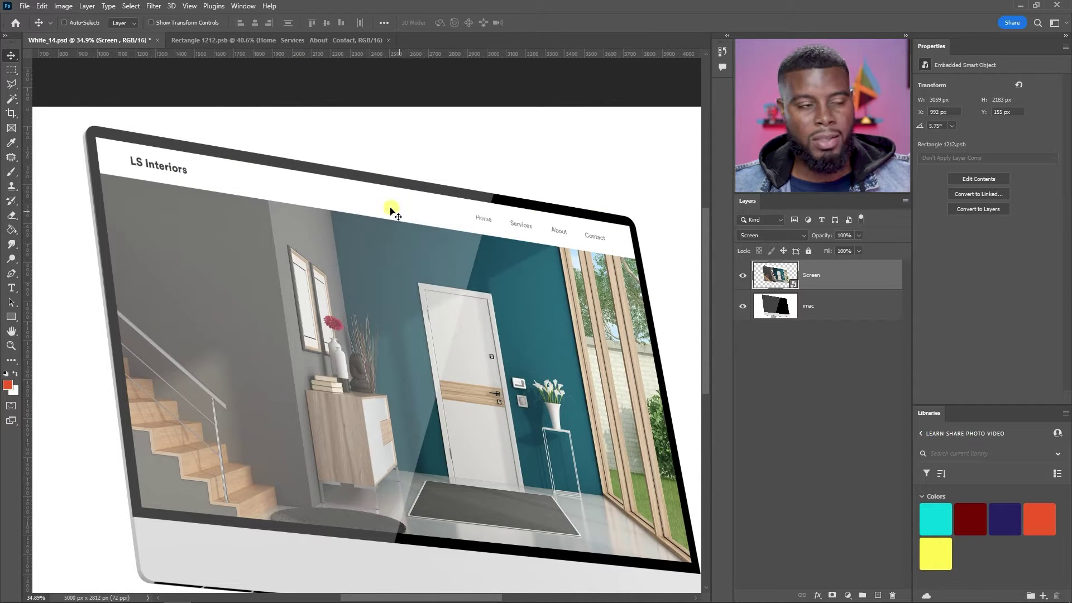
- Back in Rectangle 1212.psb, select the white header rectangle and reduce its opacity, trying 30% and 70%
click(298, 39)
scroll(271, 125, up, 2)
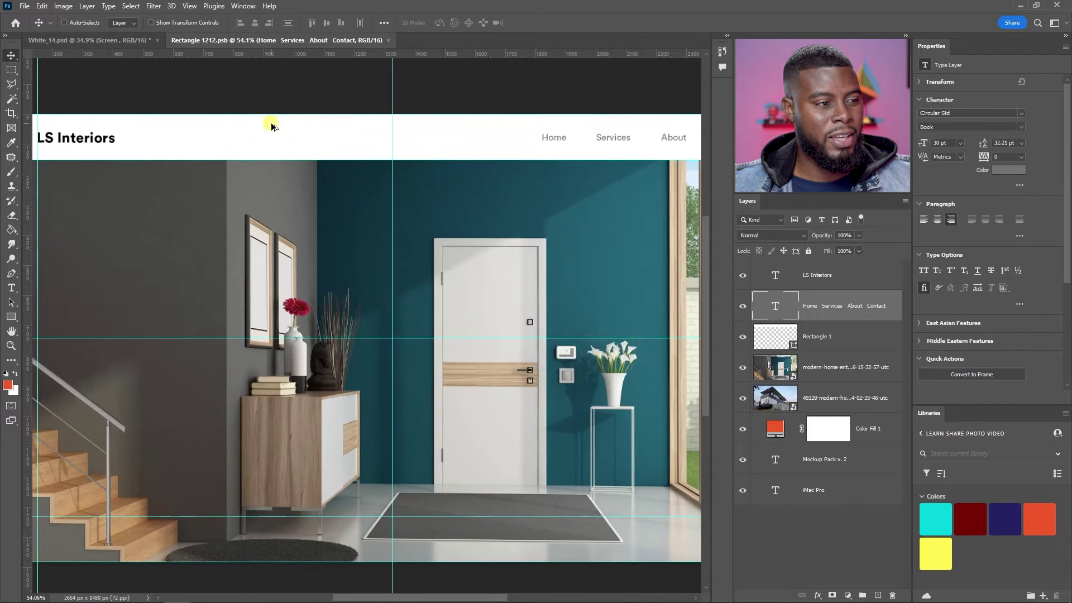
scroll(564, 276, up, 2)
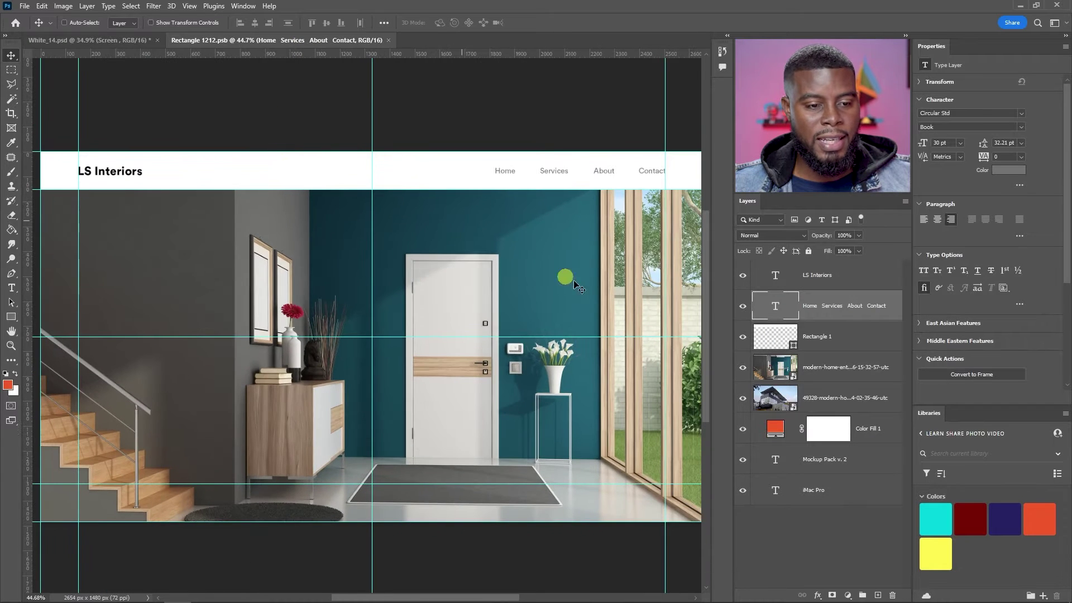
click(854, 333)
click(743, 337)
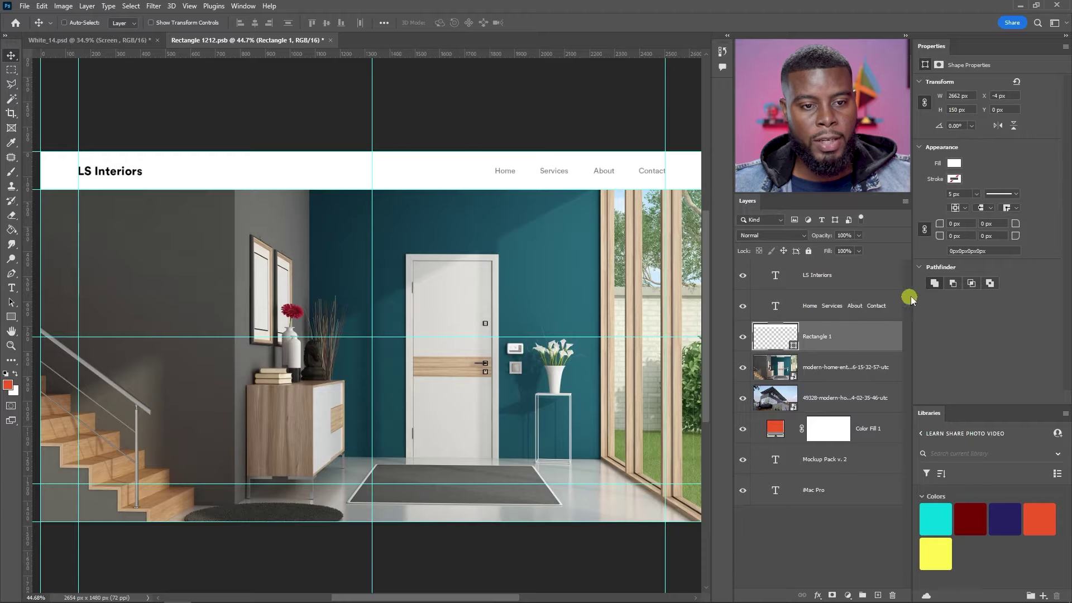
click(860, 236)
click(859, 239)
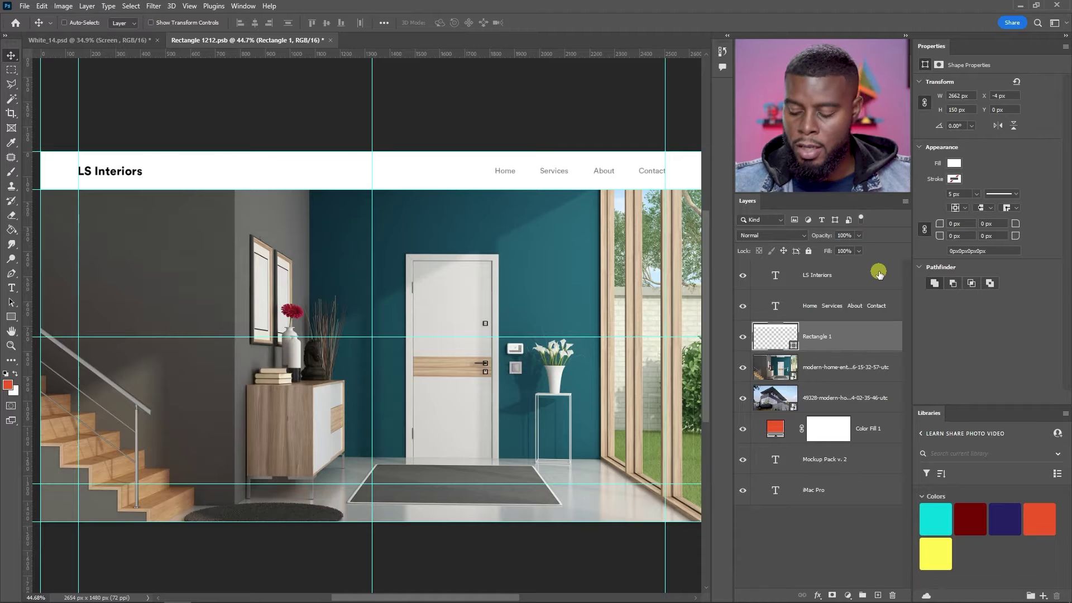
text(30)
key(Return)
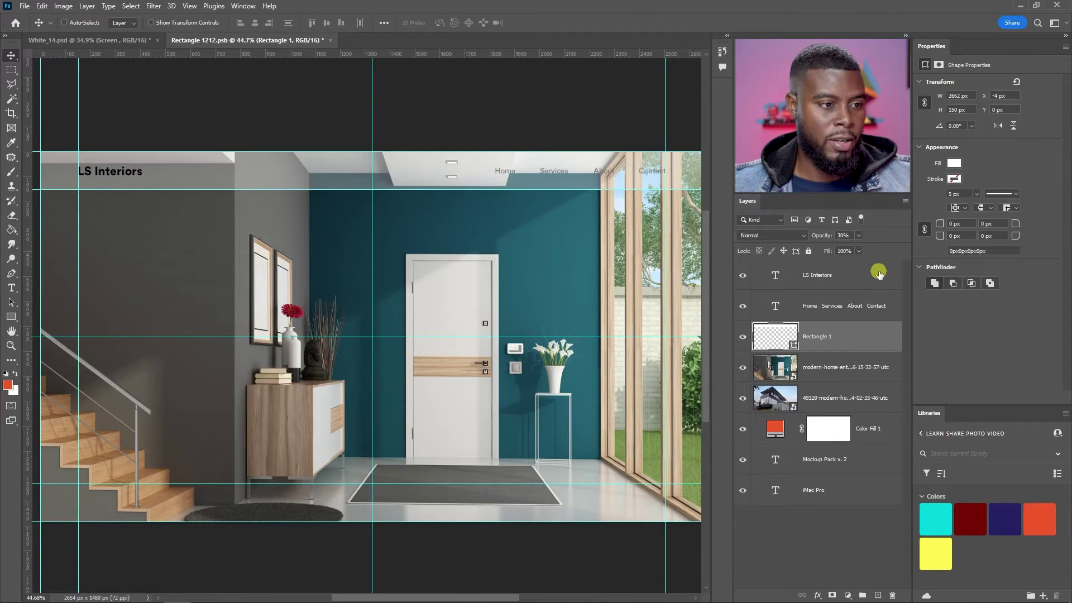
text(70)
key(Return)
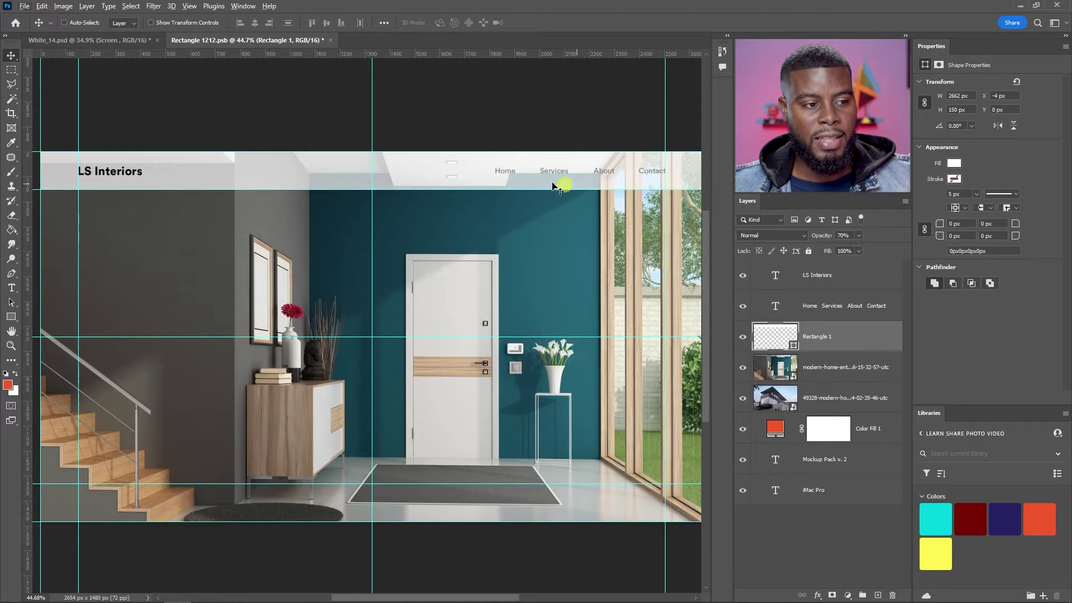
- Compare the header rectangle at 80% and 90% opacity and settle on 80%
key(8)
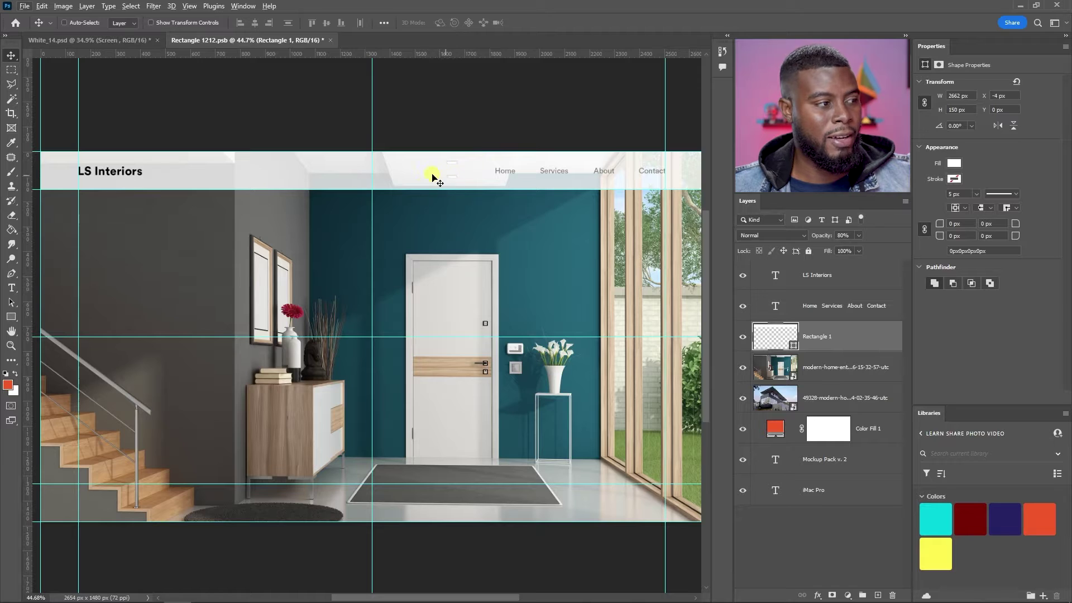
scroll(424, 176, down, 1)
scroll(422, 177, up, 1)
key(9)
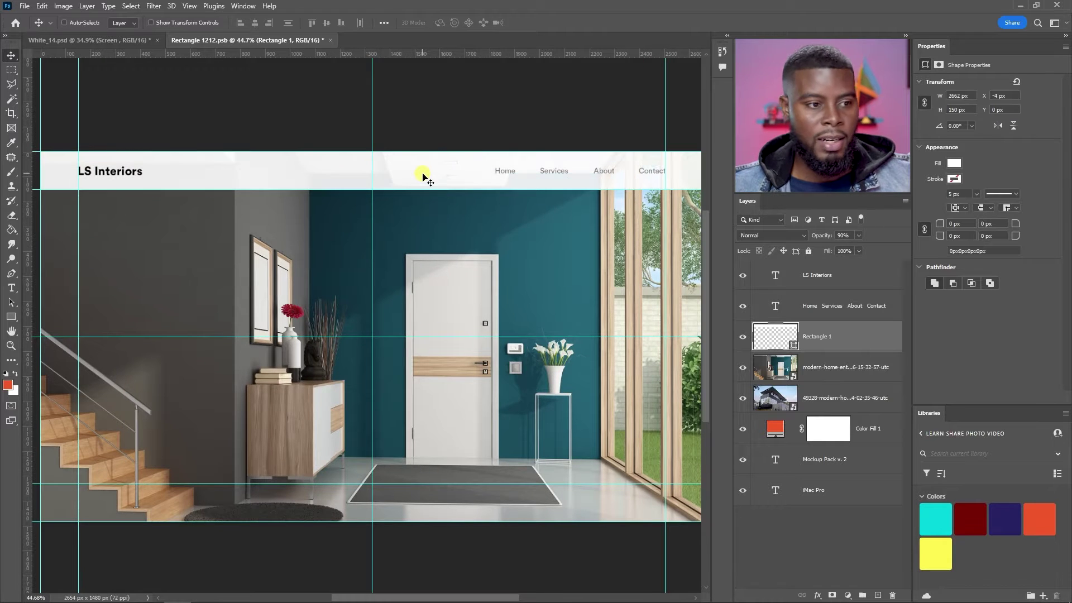
key(8)
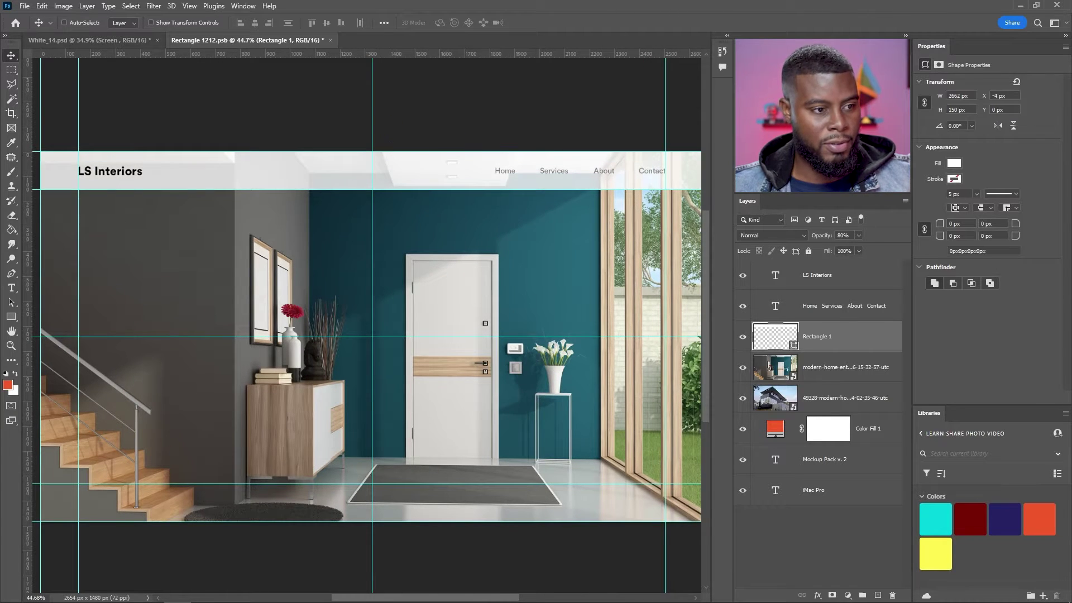
- Save the smart object with the semi-transparent header and review it in the White_14.psd mockup
scroll(590, 166, down, 1)
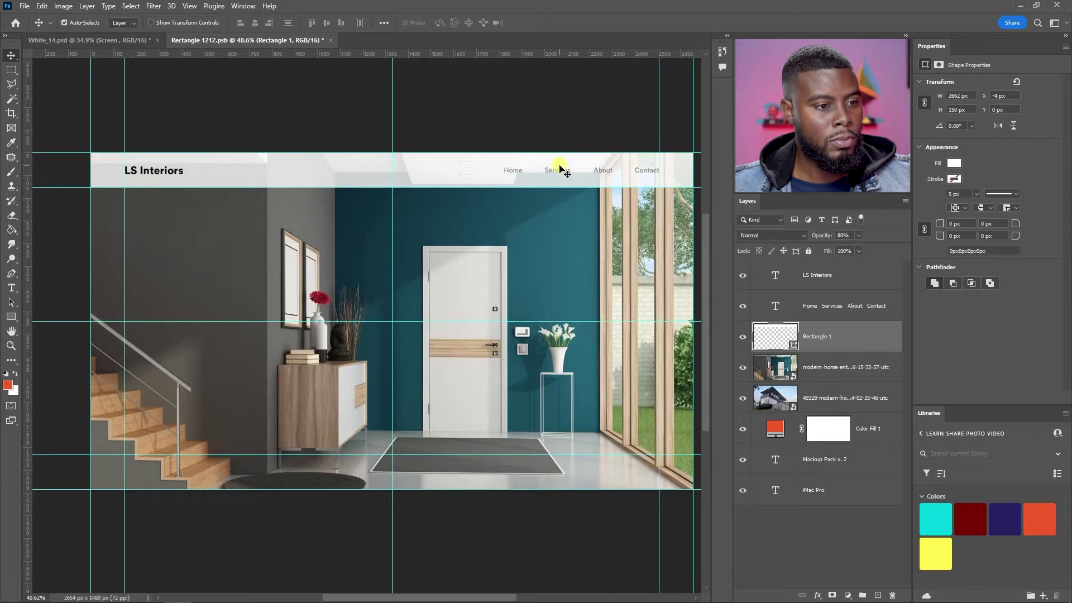
scroll(562, 169, right, 2)
key(ctrl+s)
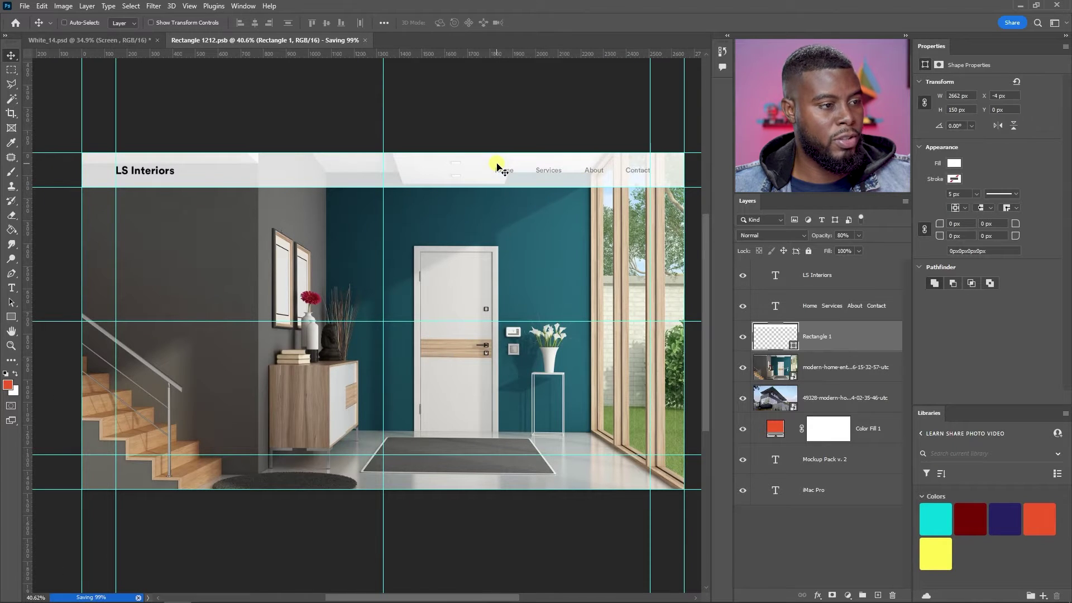
click(123, 44)
scroll(536, 156, right, 4)
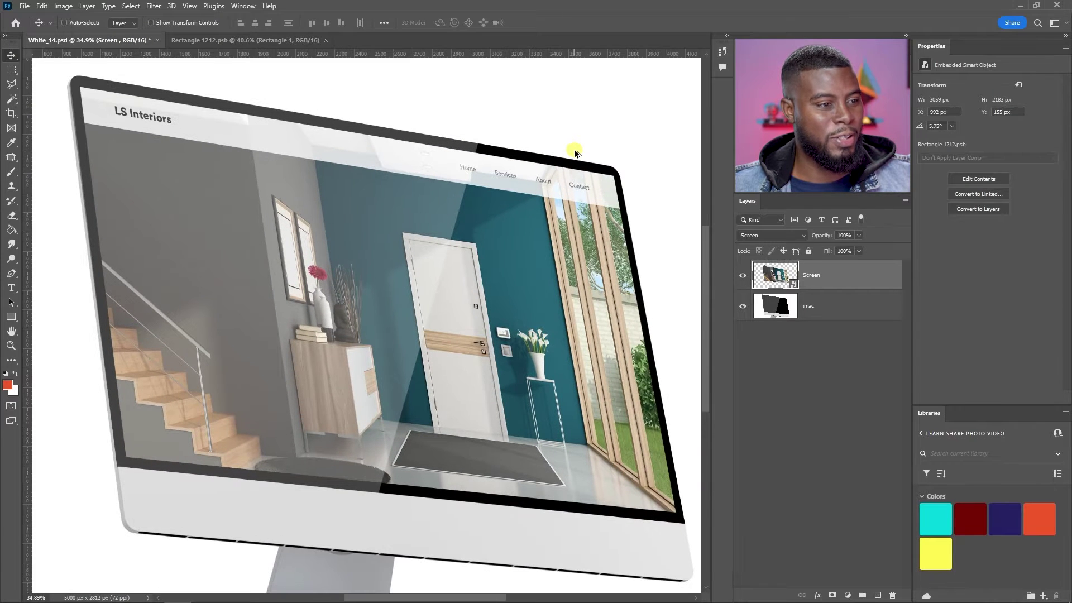
- Return to Rectangle 1212.psb and toggle the entrance photo's visibility to compare it with the house exterior photo beneath
click(283, 40)
scroll(391, 211, down, 2)
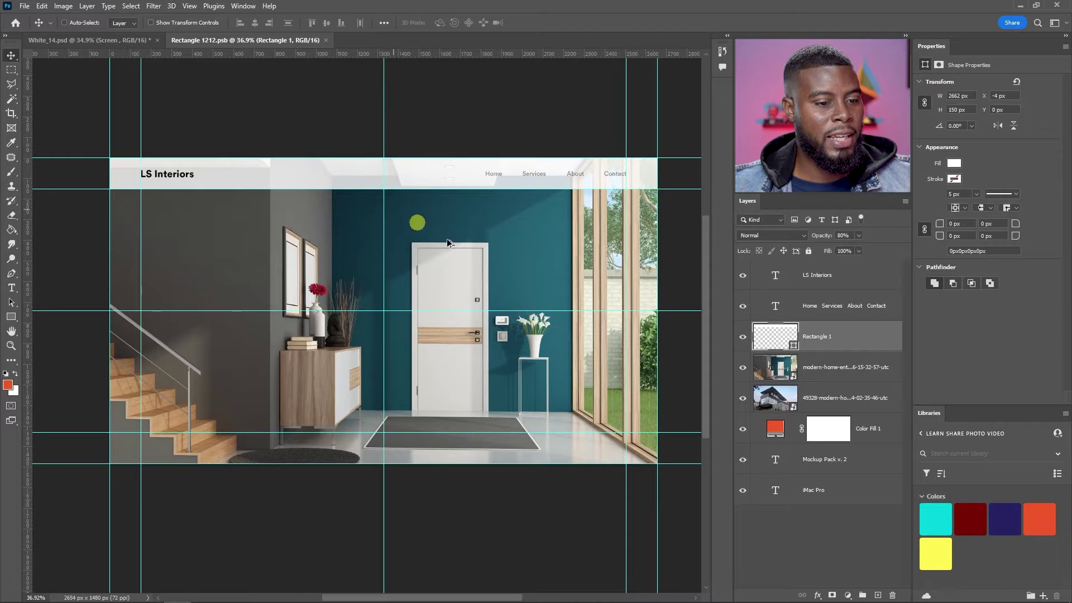
click(771, 373)
click(740, 368)
click(740, 368)
click(746, 369)
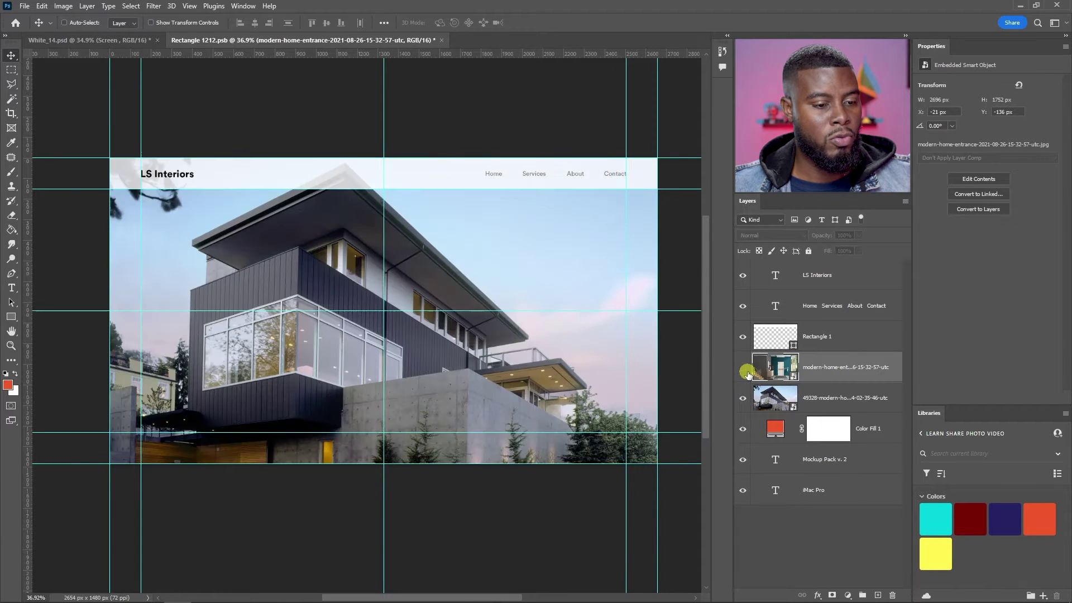
click(744, 369)
- Delete the house exterior photo layer, keeping the entrance photo as the background
click(742, 397)
click(793, 397)
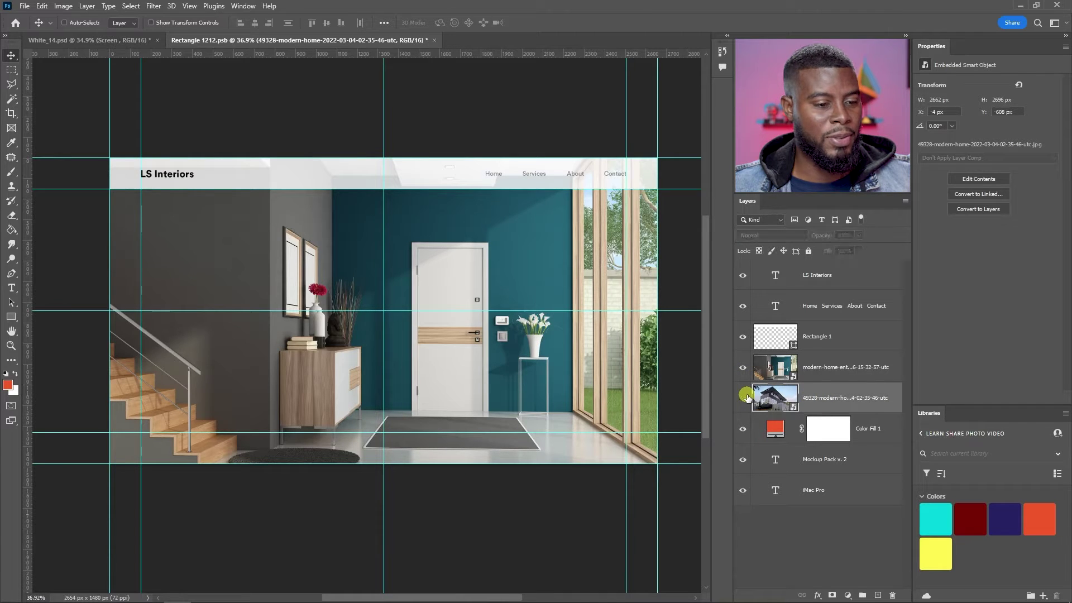
key(Delete)
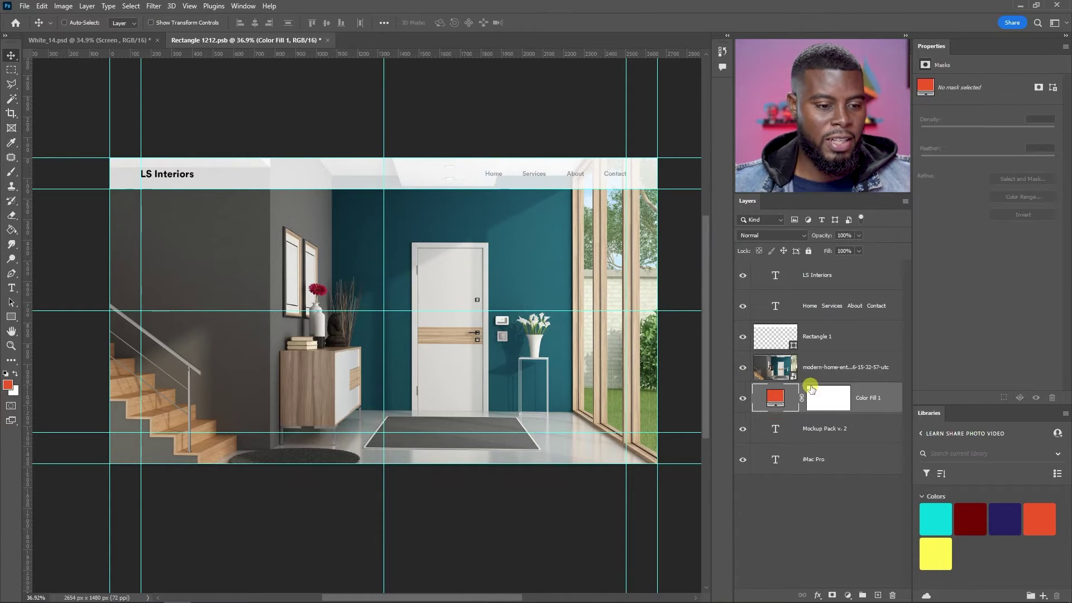
- Select the entrance photo layer, toggle its visibility, and examine up close how the photo shows through the header bar
click(773, 369)
click(743, 367)
click(743, 367)
scroll(438, 215, up, 1)
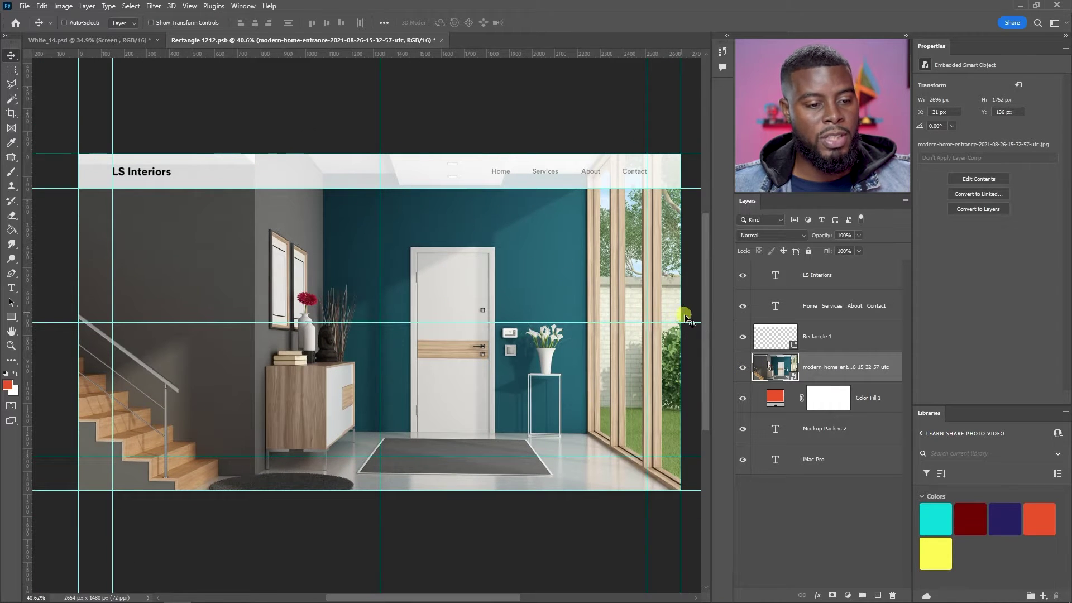
scroll(481, 296, up, 10)
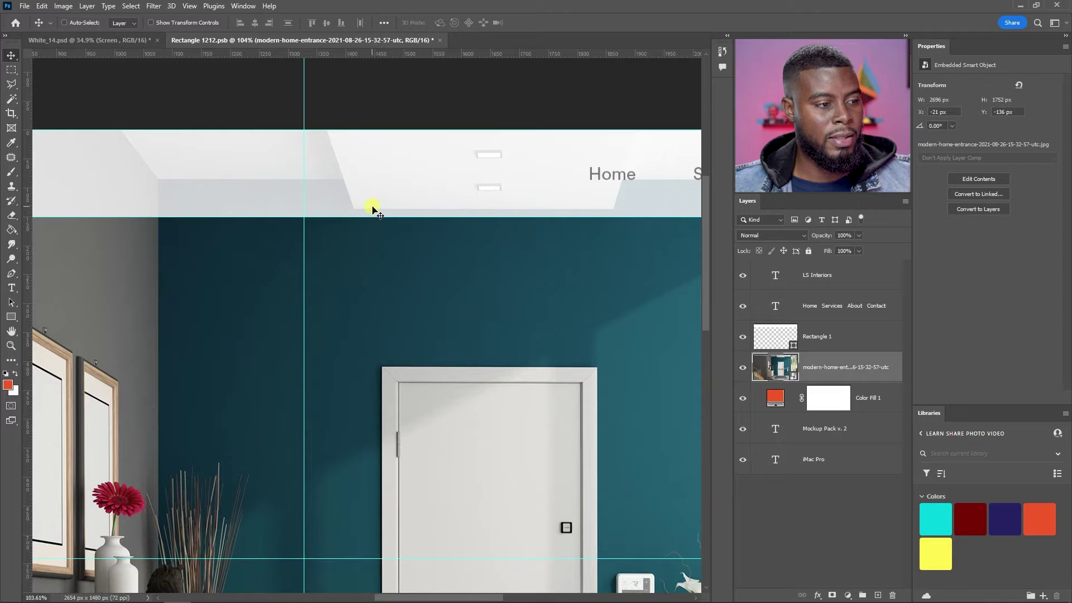
scroll(359, 192, down, 10)
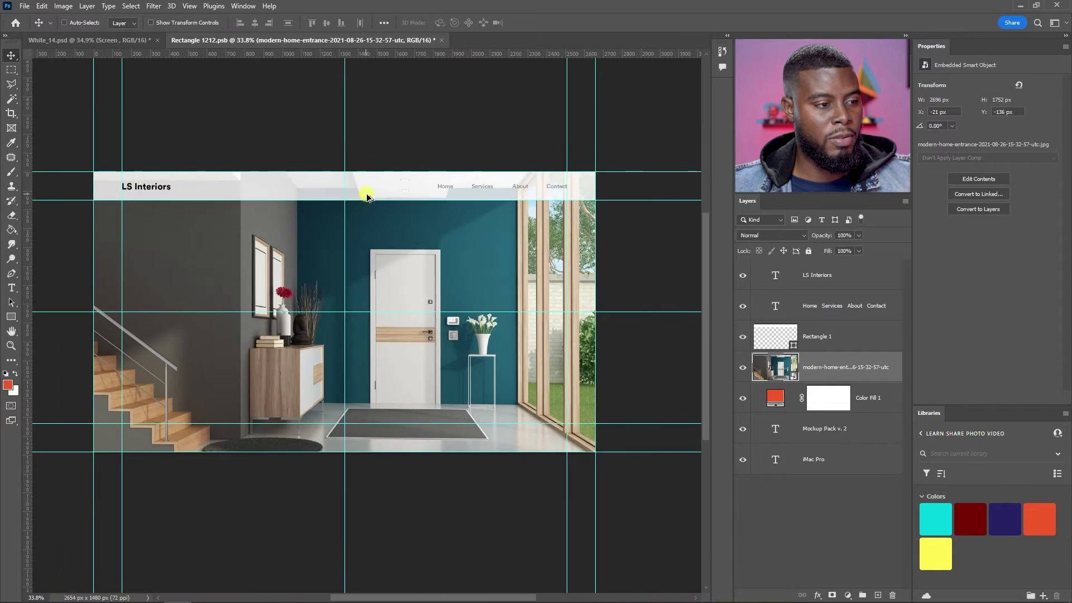
scroll(366, 191, up, 11)
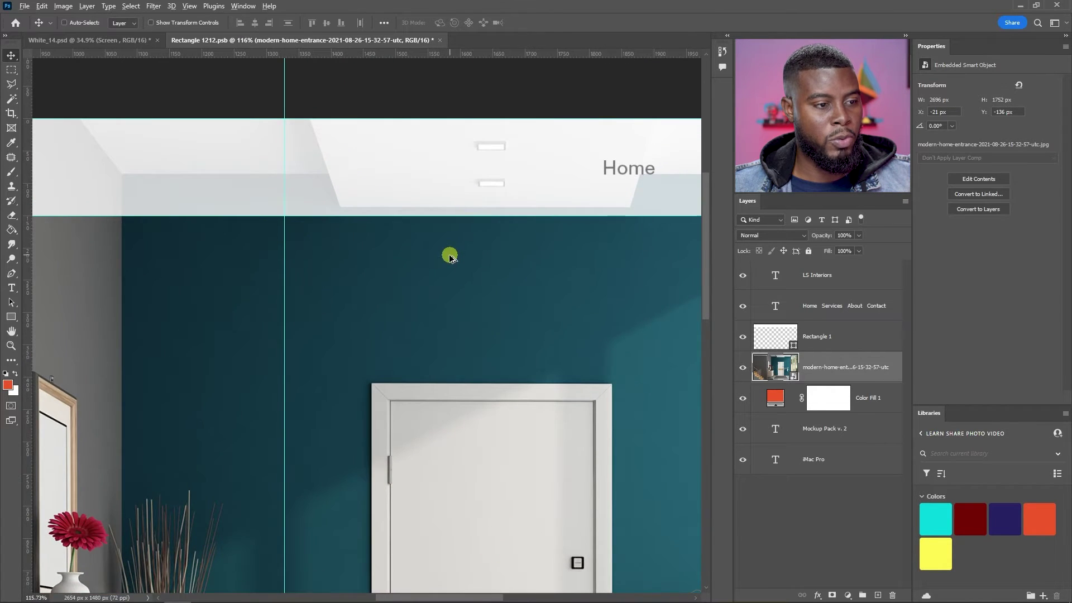
scroll(444, 246, down, 8)
- Try scaling the entrance photo proportionally with Free Transform, enlarging it to 264% and reducing it to about 215%
key(ctrl+t)
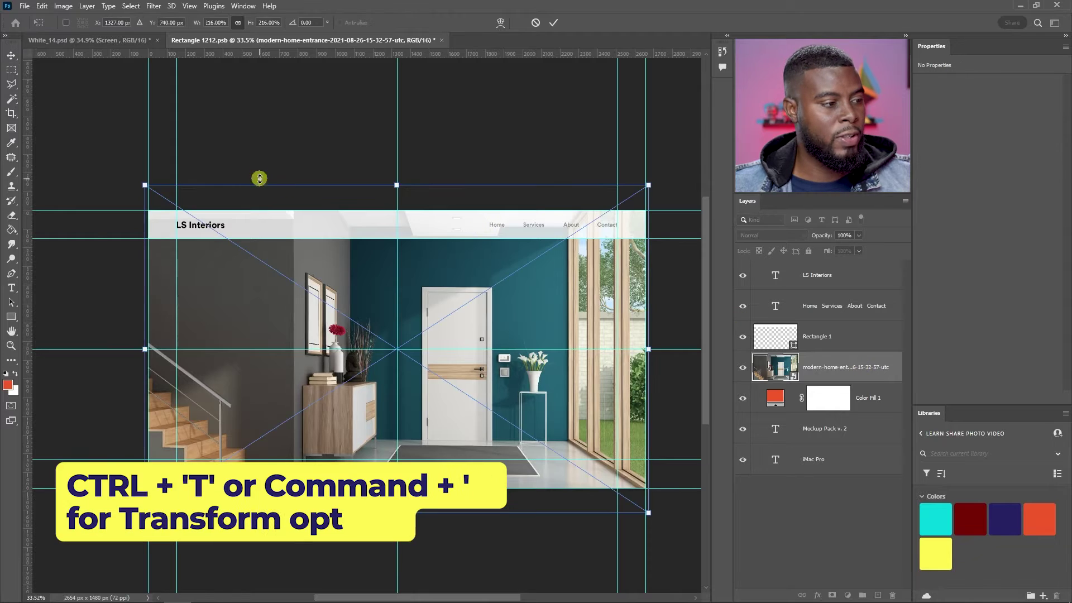
click(217, 26)
scroll(217, 25, up, 11)
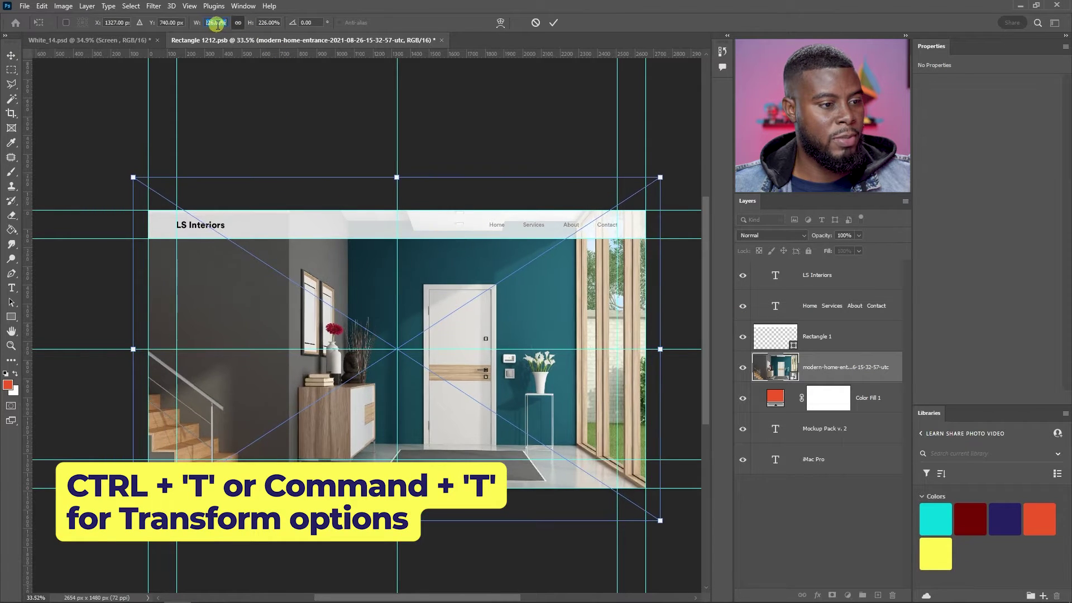
scroll(216, 24, up, 2)
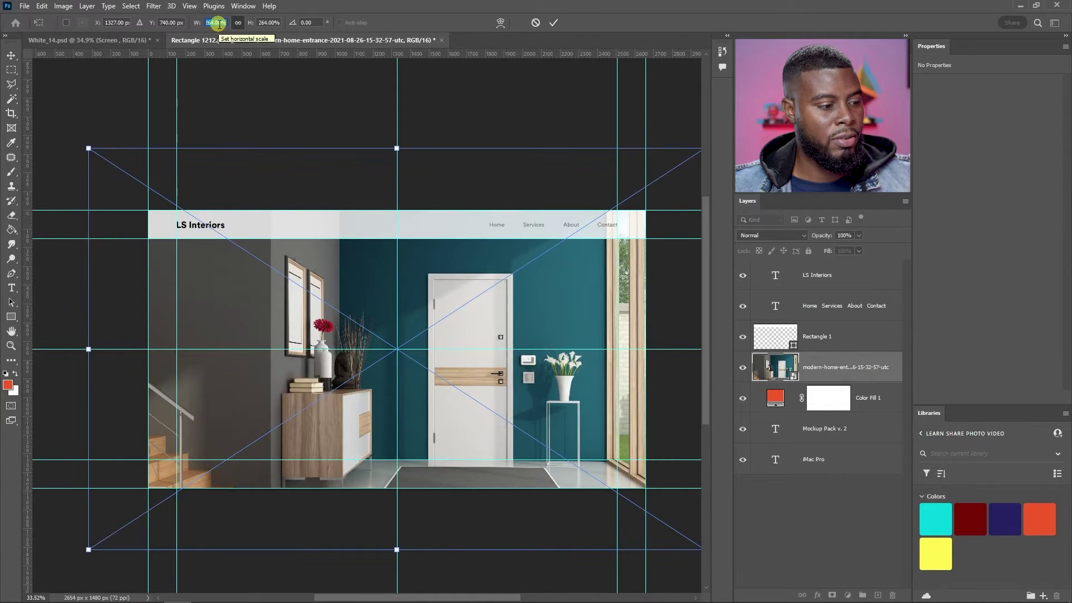
scroll(217, 24, down, 10)
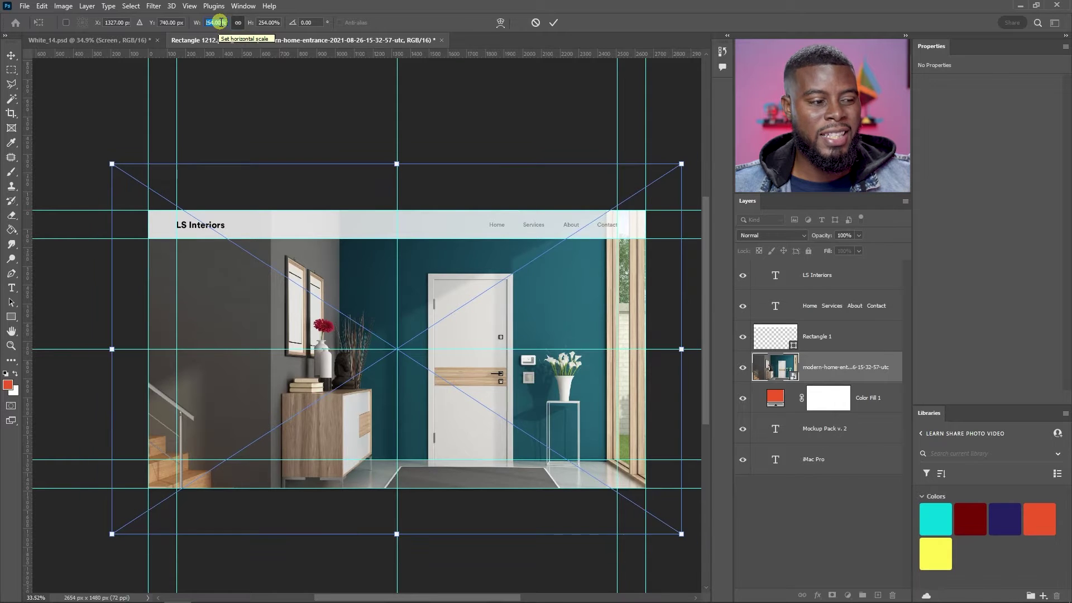
scroll(221, 23, down, 10)
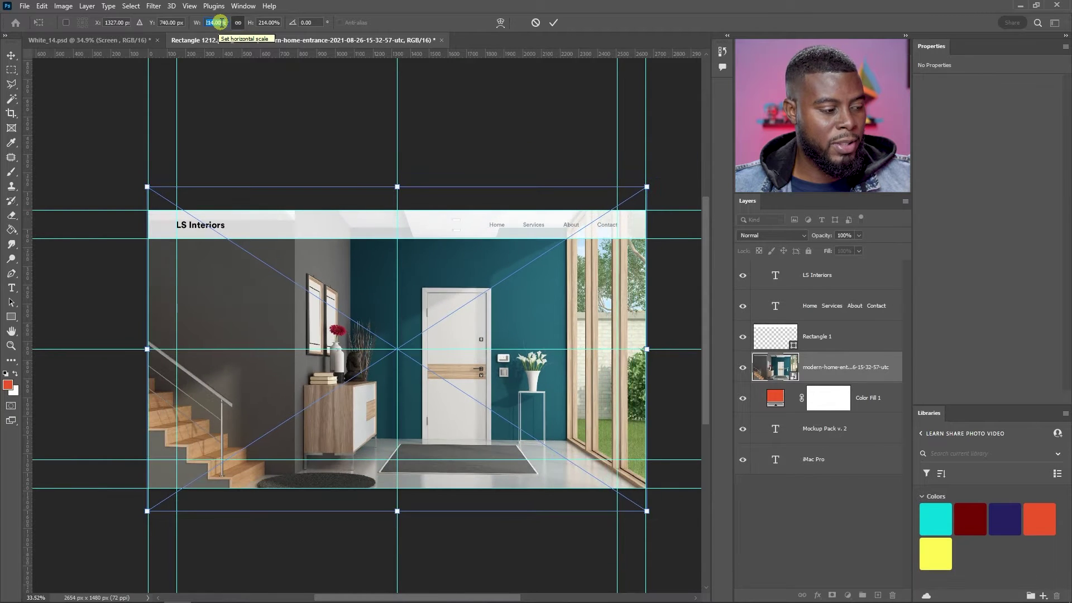
scroll(222, 23, up, 1)
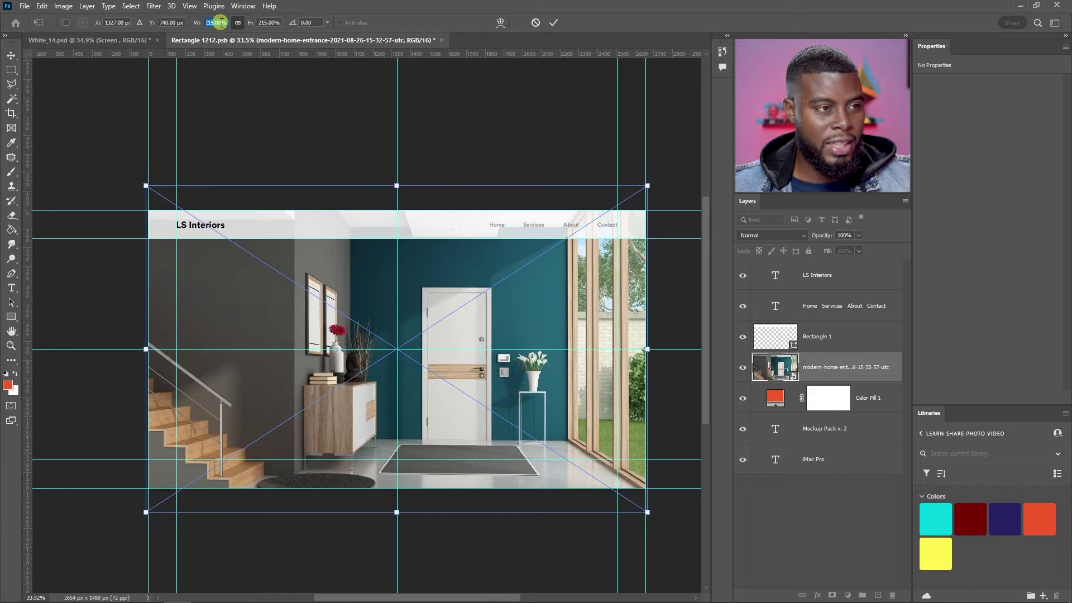
key(Return)
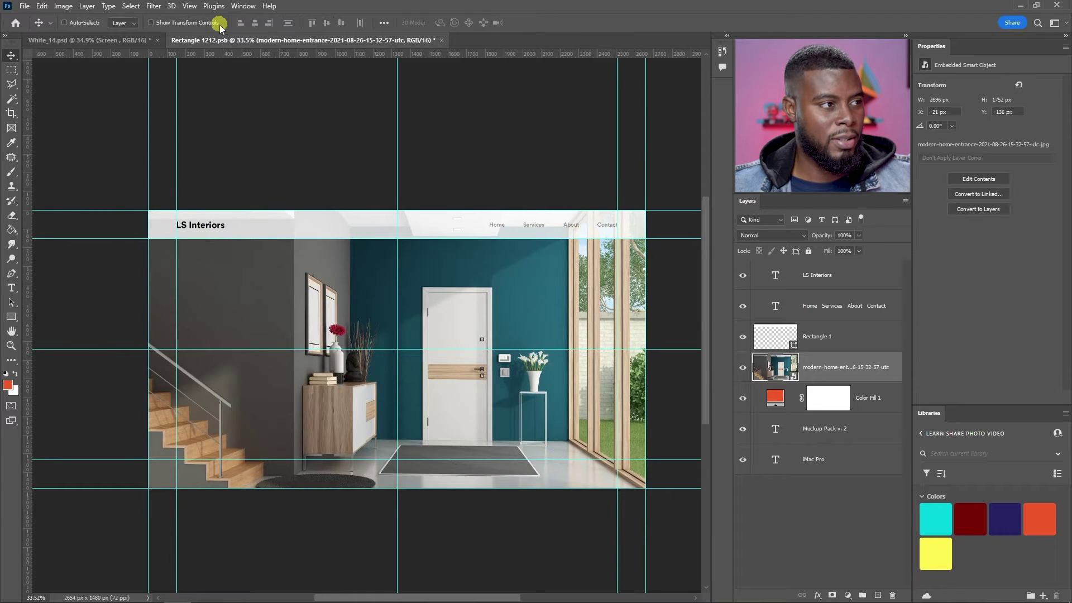
scroll(360, 246, up, 3)
scroll(360, 245, down, 2)
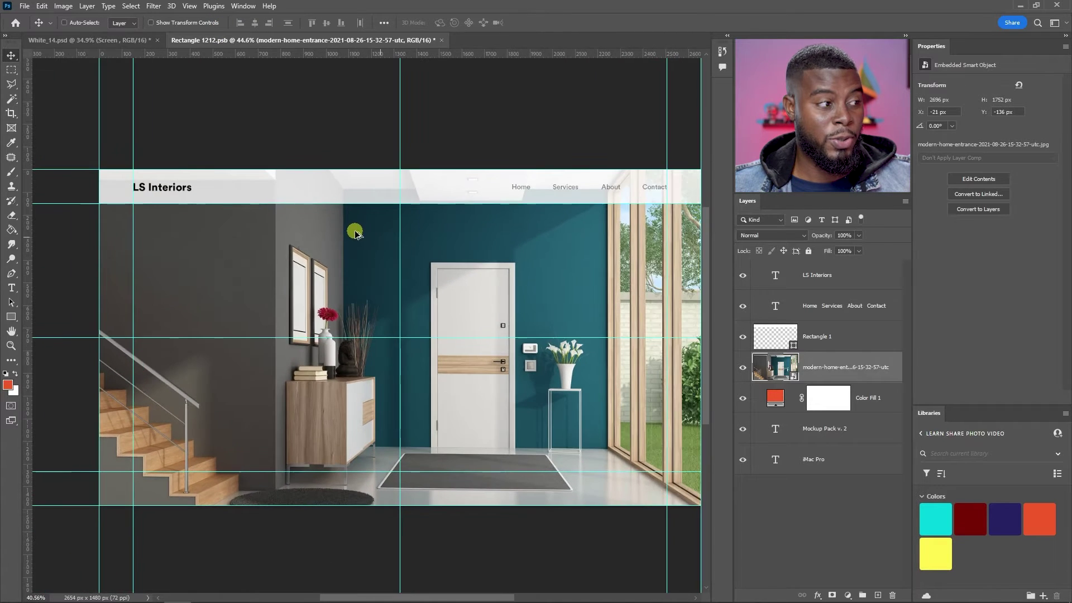
scroll(354, 233, up, 1)
scroll(355, 232, down, 1)
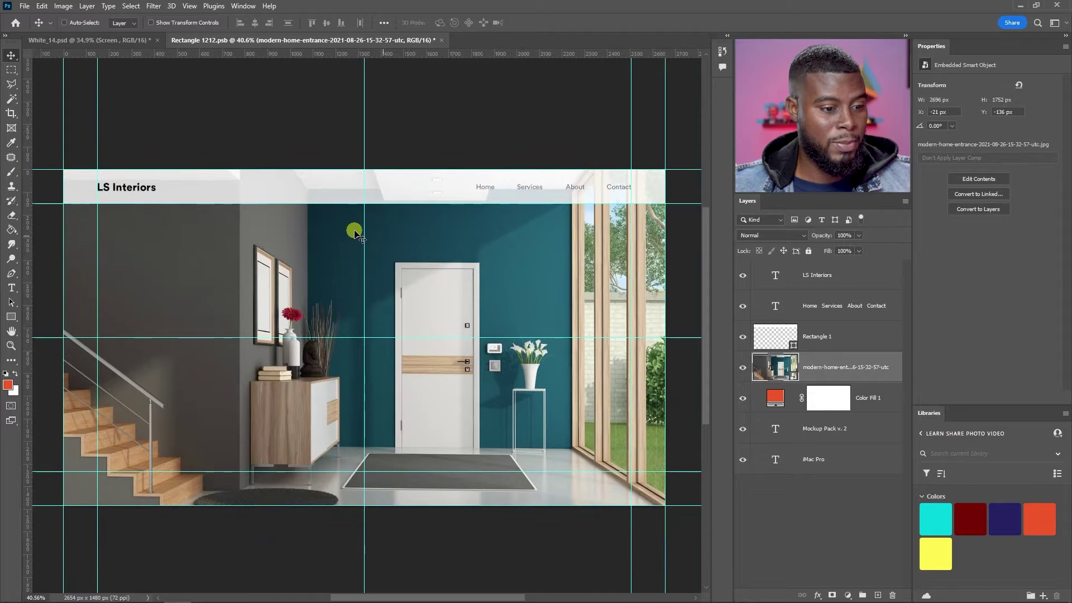
- Group the Rectangle 1 header bar with the navigation and LS Interiors text layers, and name the group Header
scroll(356, 234, left, 1)
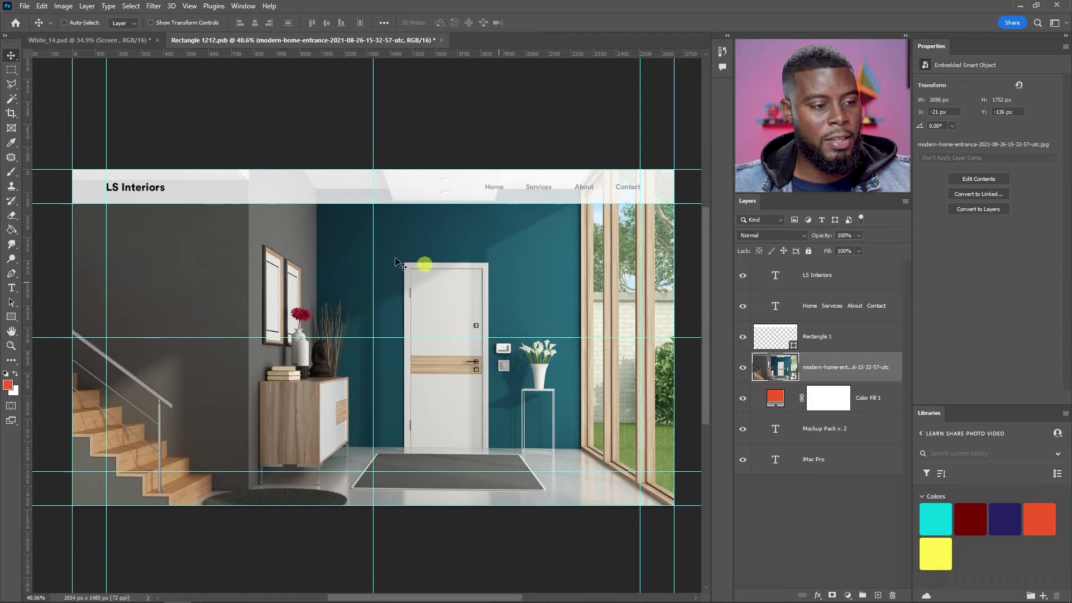
click(848, 339)
click(742, 337)
click(743, 337)
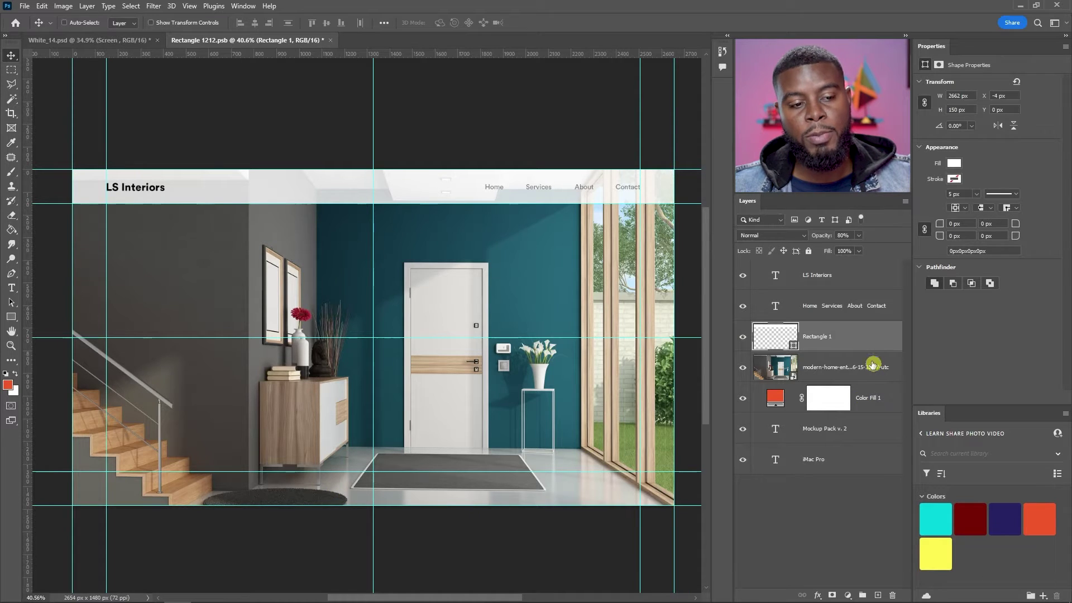
shift+click(842, 277)
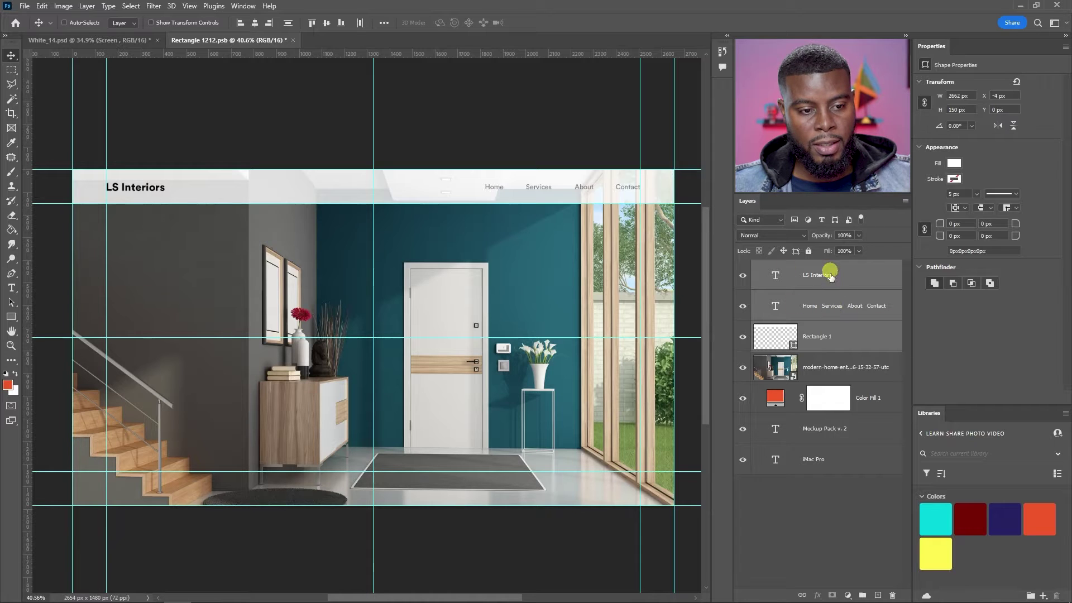
key(ctrl+g)
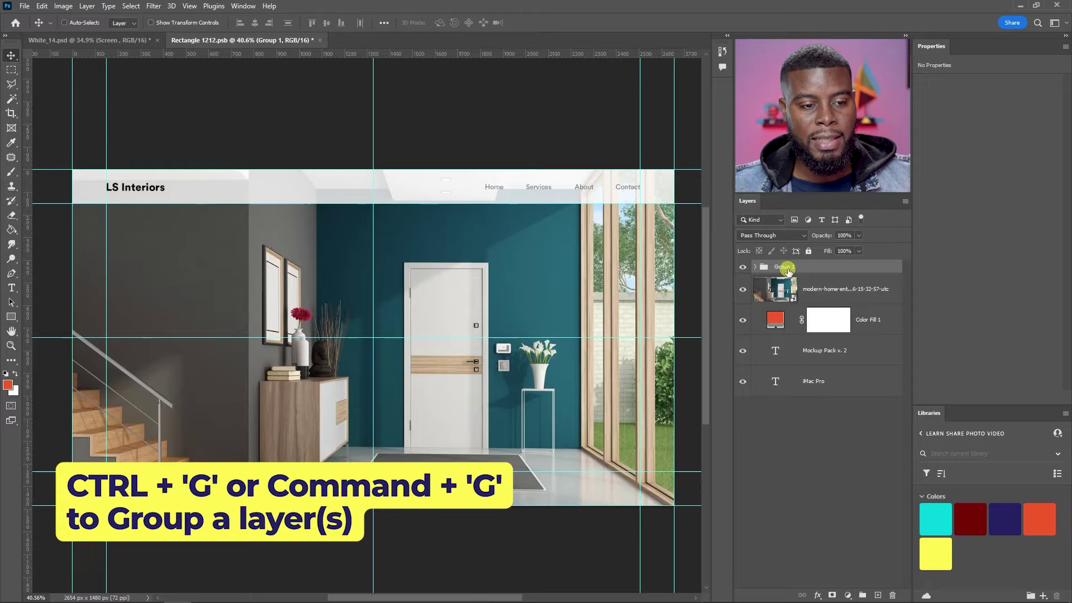
double_click(784, 267)
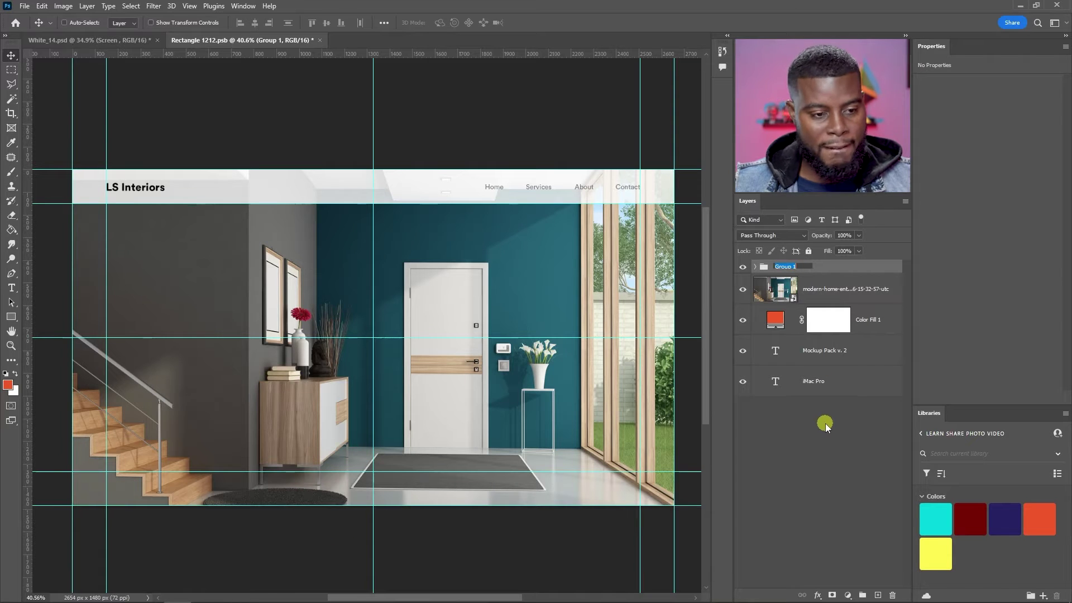
text(Header)
key(Return)
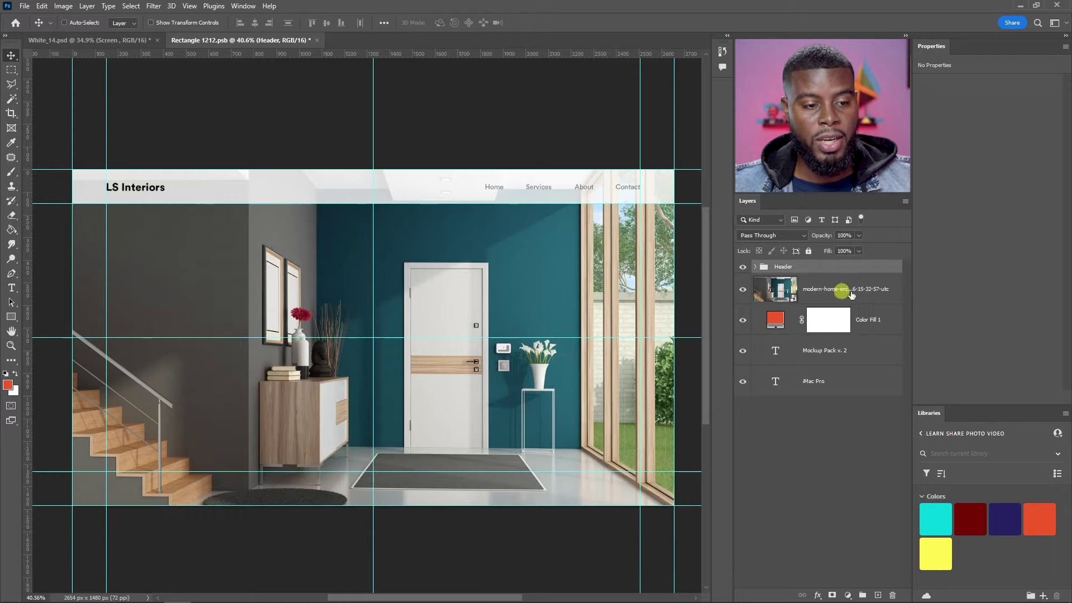
- Lower the entrance photo layer's opacity to 70% over the Color Fill 1 layer
click(871, 301)
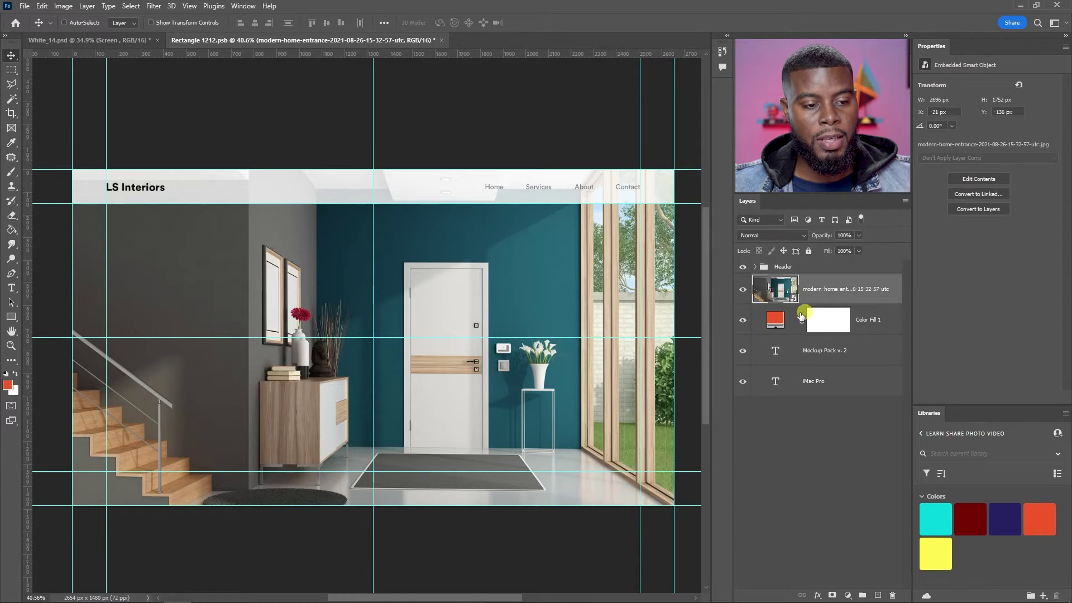
click(744, 291)
click(745, 291)
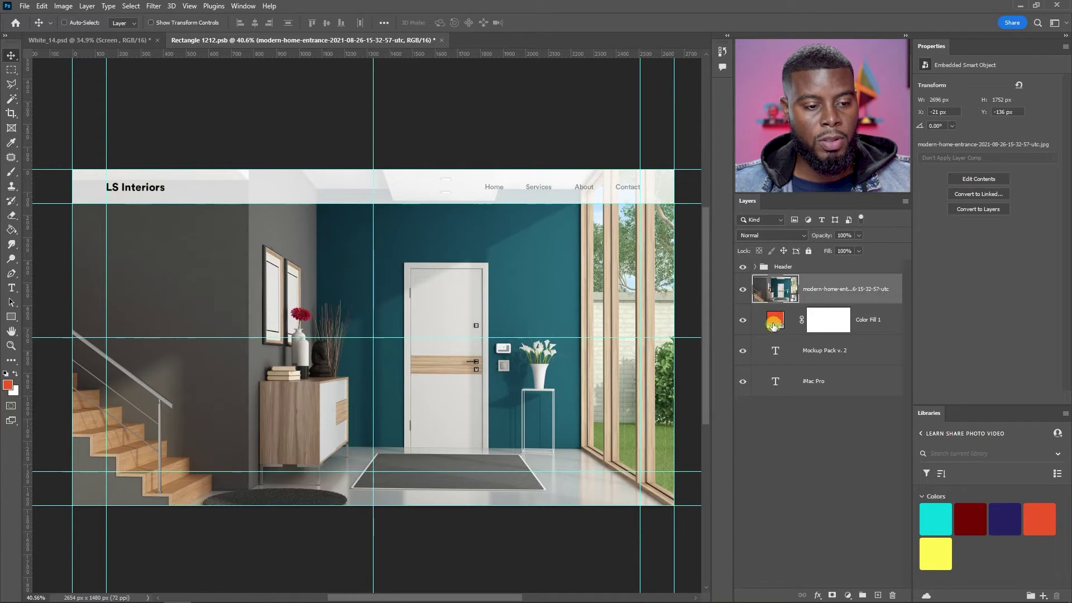
click(876, 321)
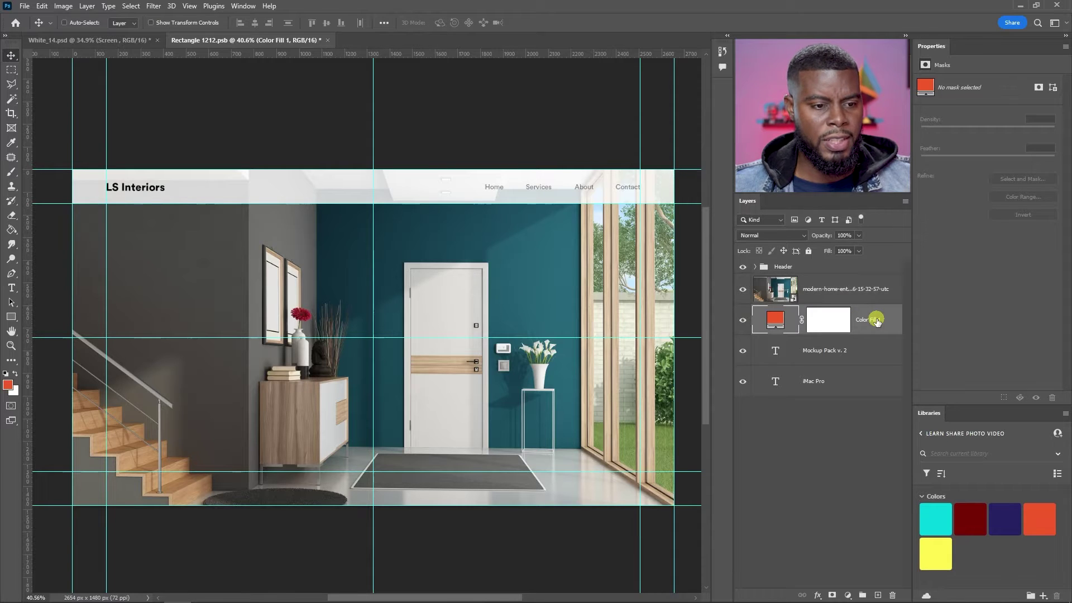
click(853, 290)
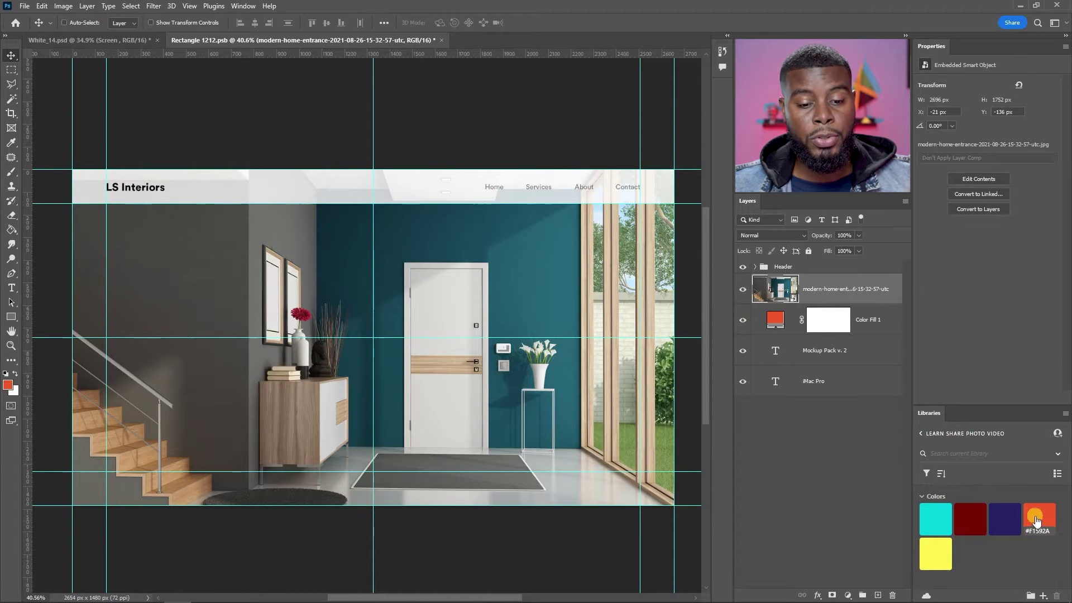
click(842, 317)
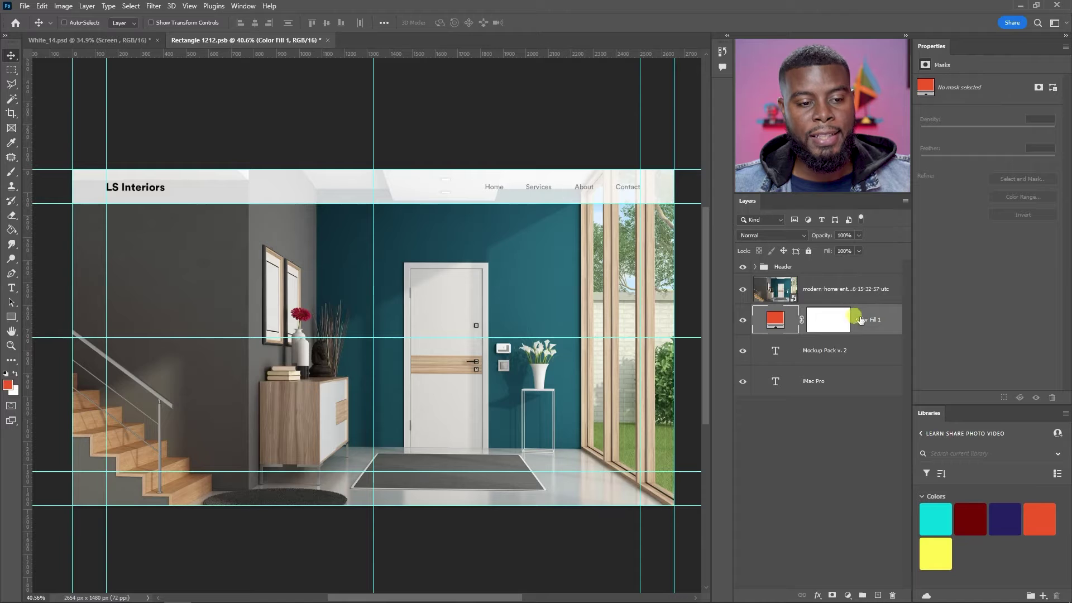
click(834, 292)
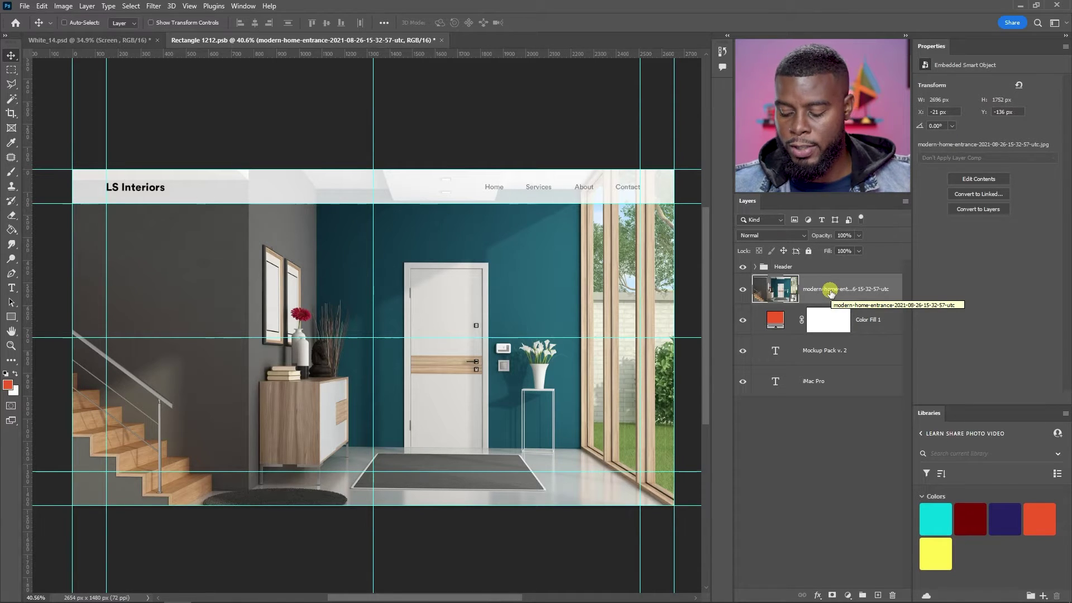
key(7)
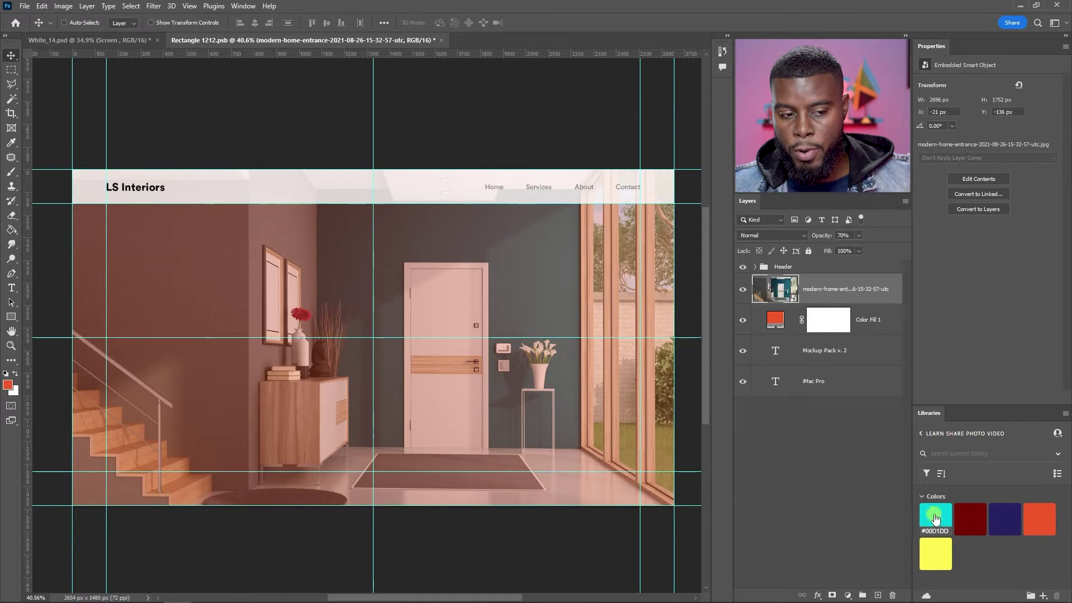
- Try the library colors on the Color Fill 1 layer, settle on turquoise #00D1DD, and save the document
click(780, 326)
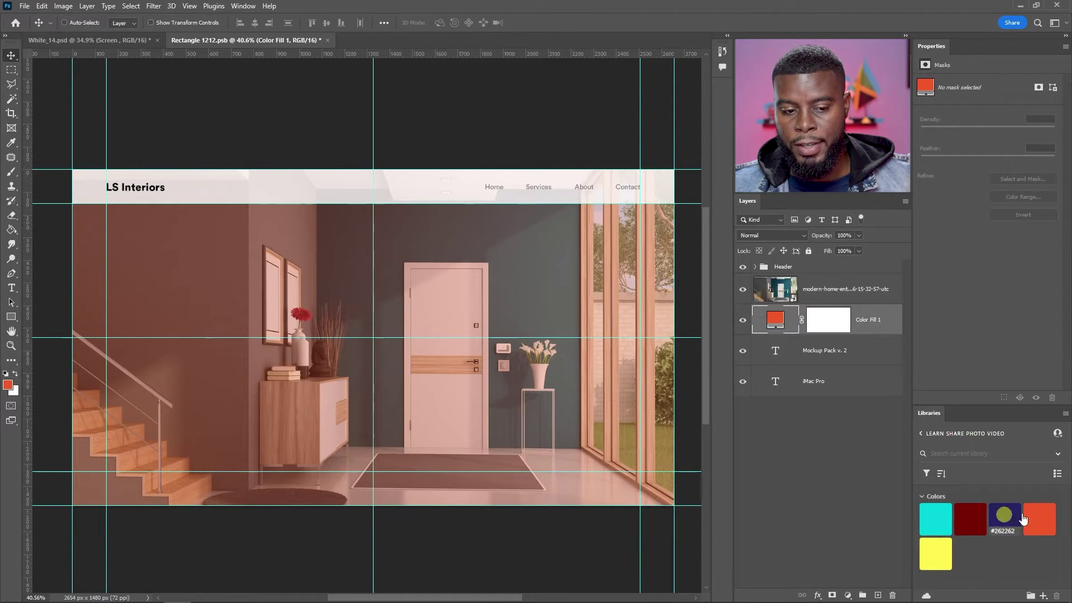
click(942, 531)
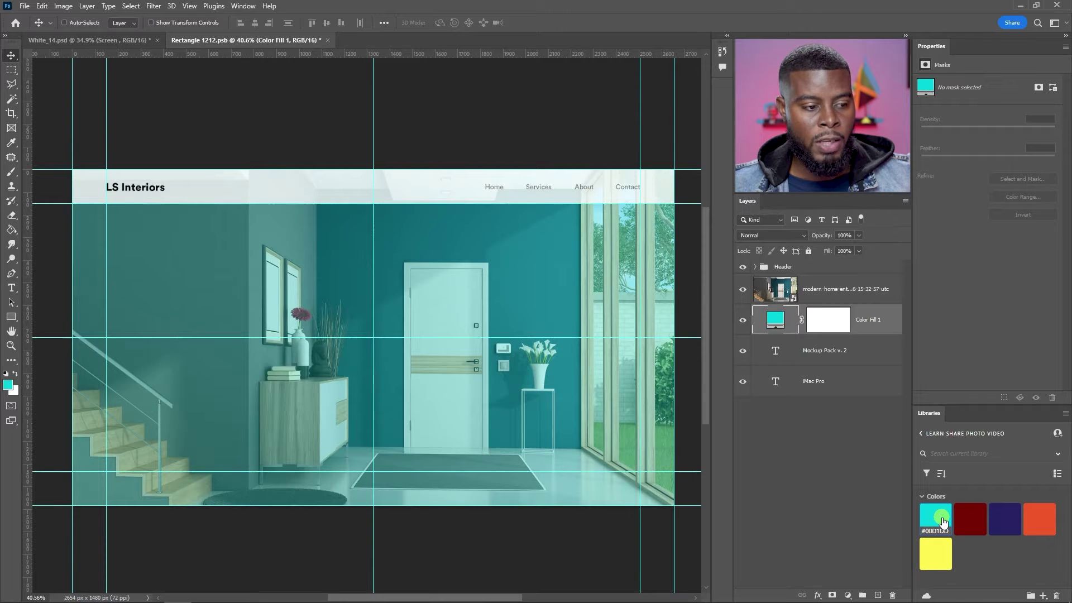
click(942, 553)
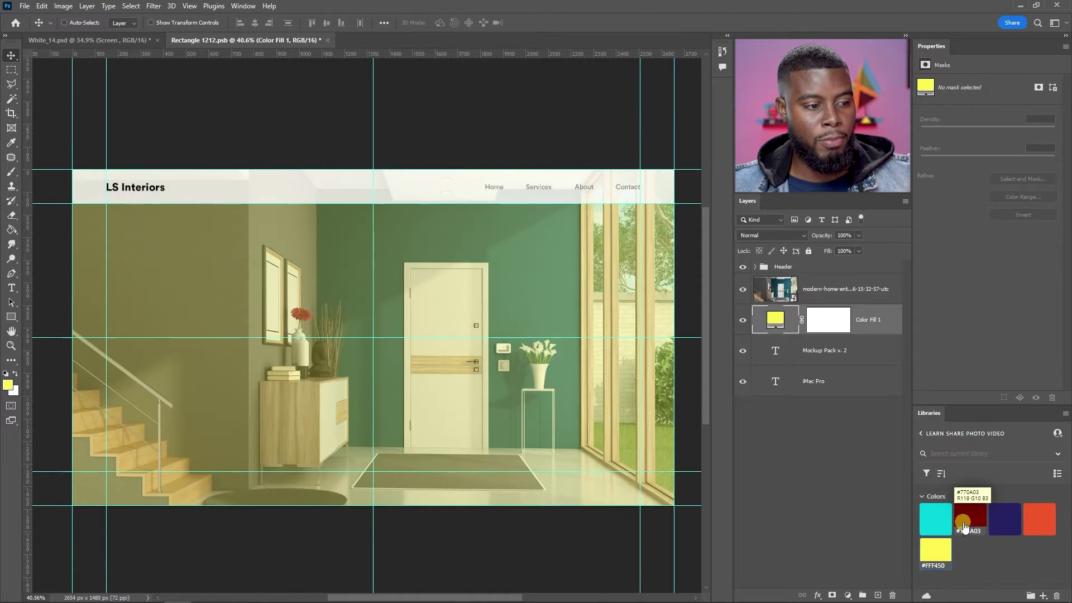
click(982, 519)
click(1005, 519)
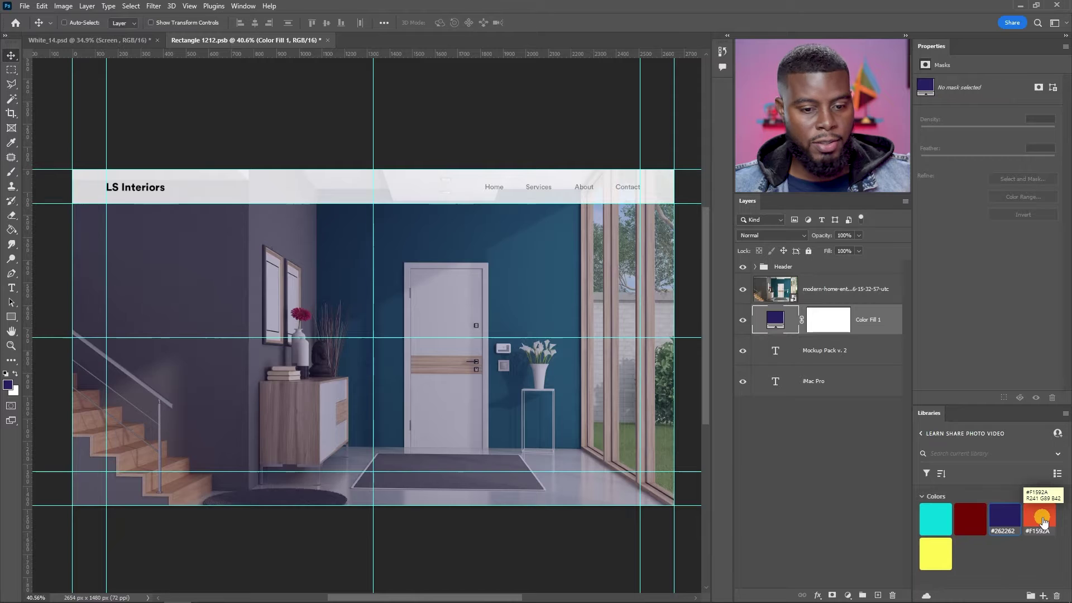
click(1039, 520)
click(1007, 519)
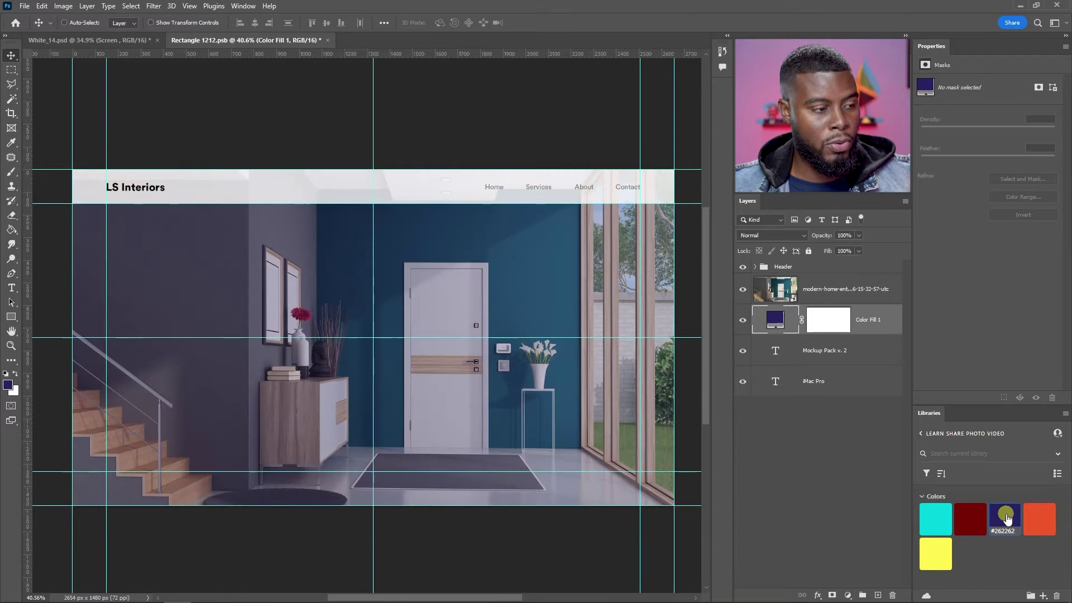
click(935, 549)
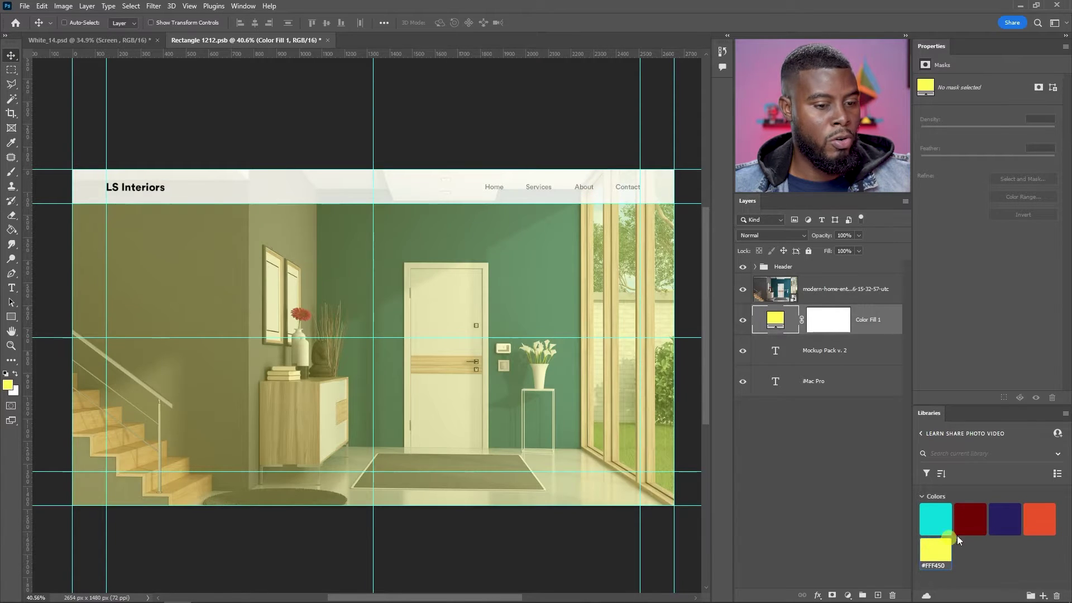
click(1003, 519)
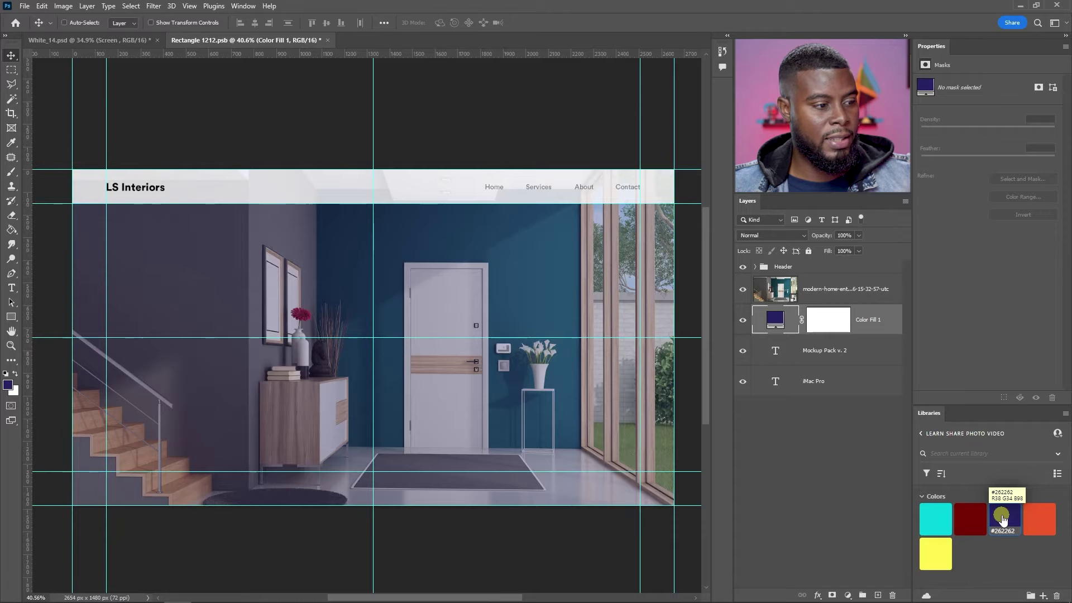
click(1041, 516)
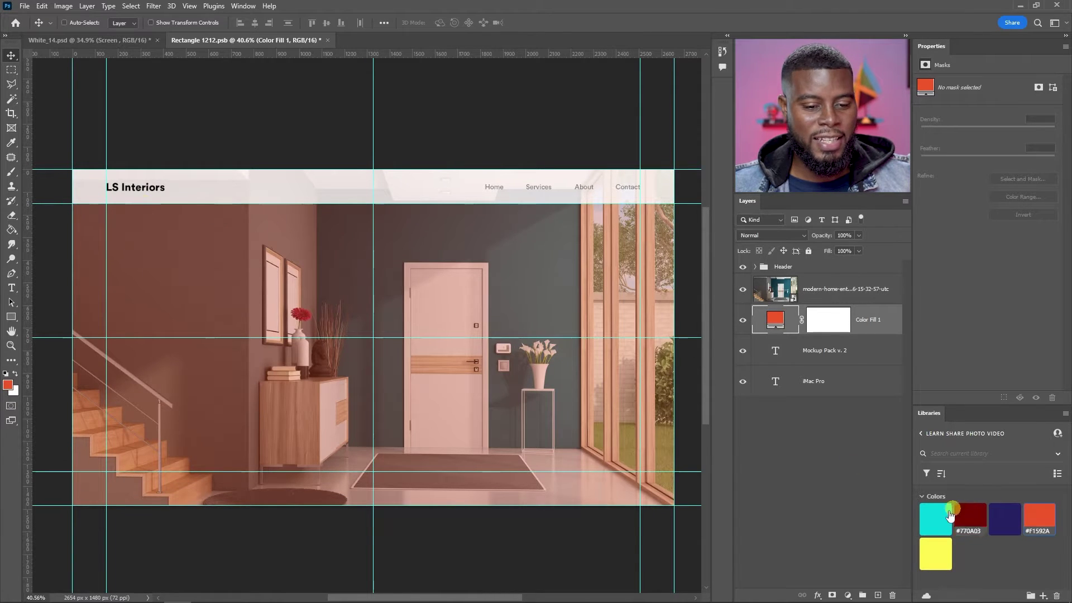
click(933, 518)
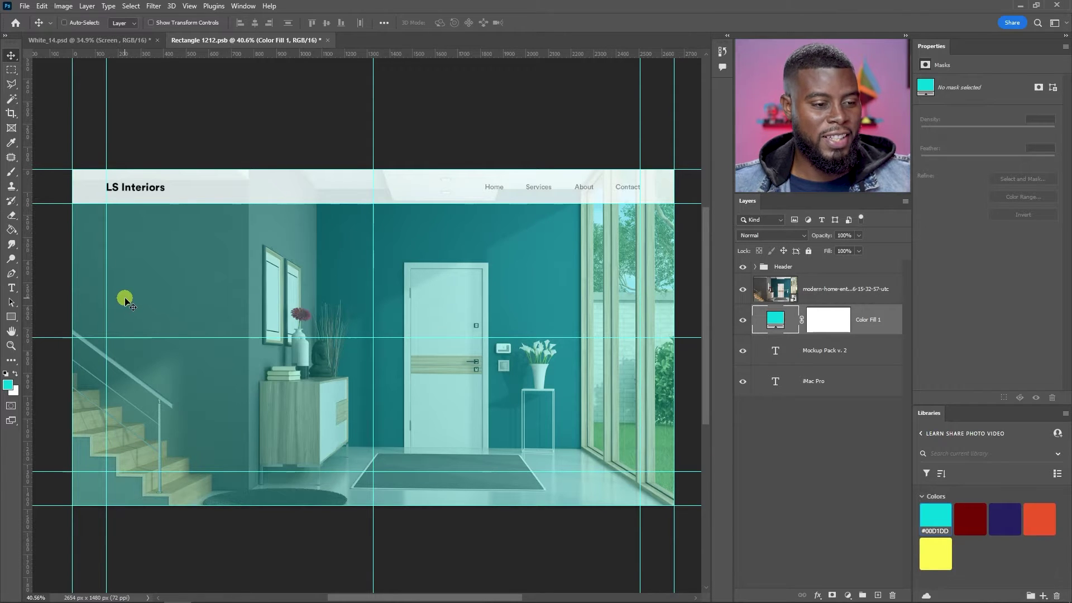
key(ctrl+s)
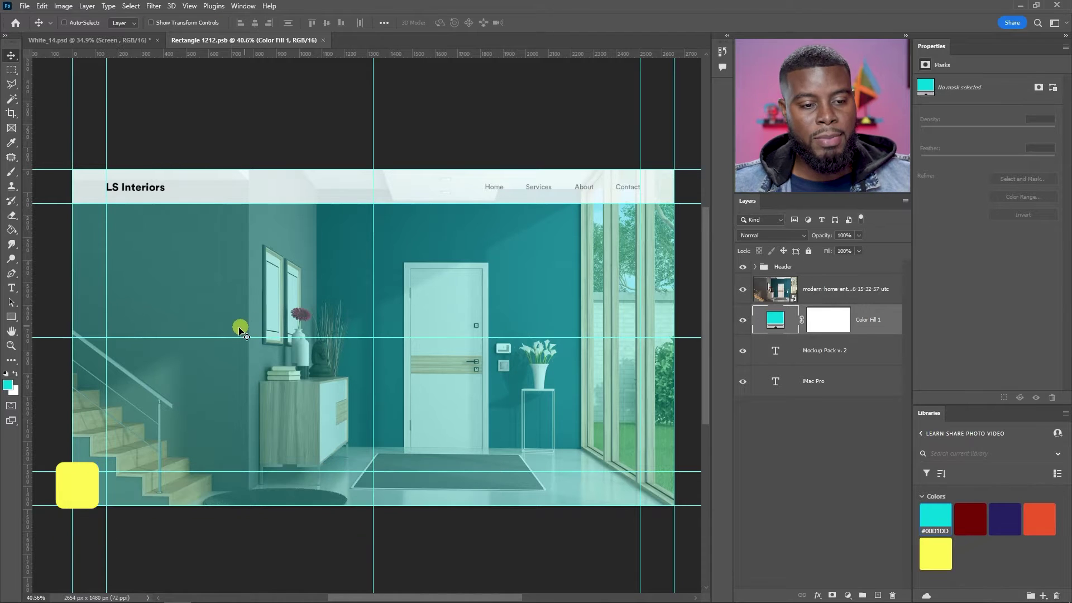
- Add a Lorem Ipsum text layer over the wall above the staircase and stack it directly above the entrance photo
key(t)
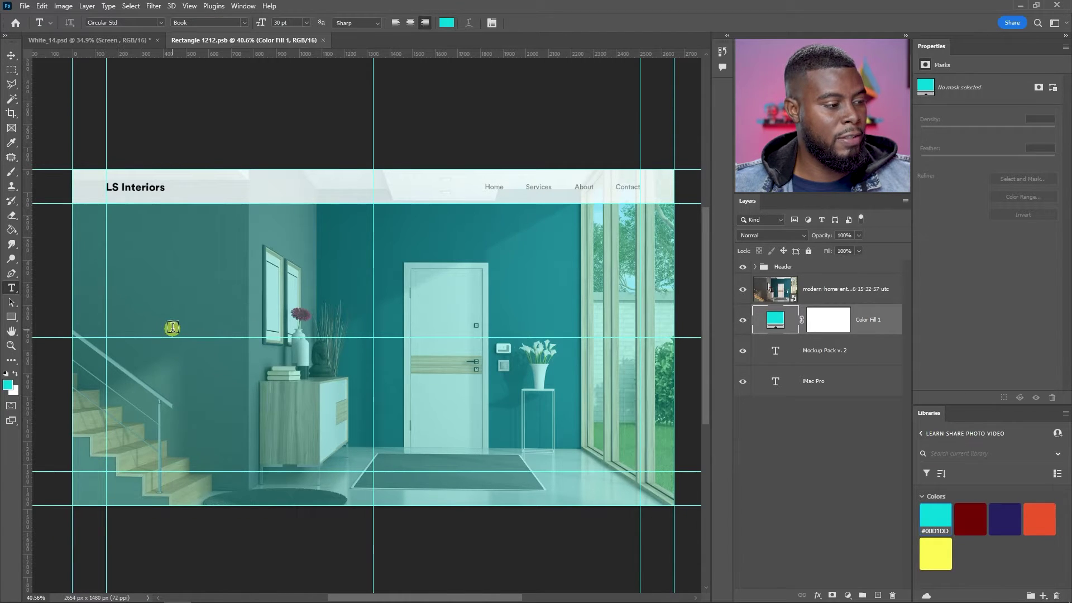
click(172, 327)
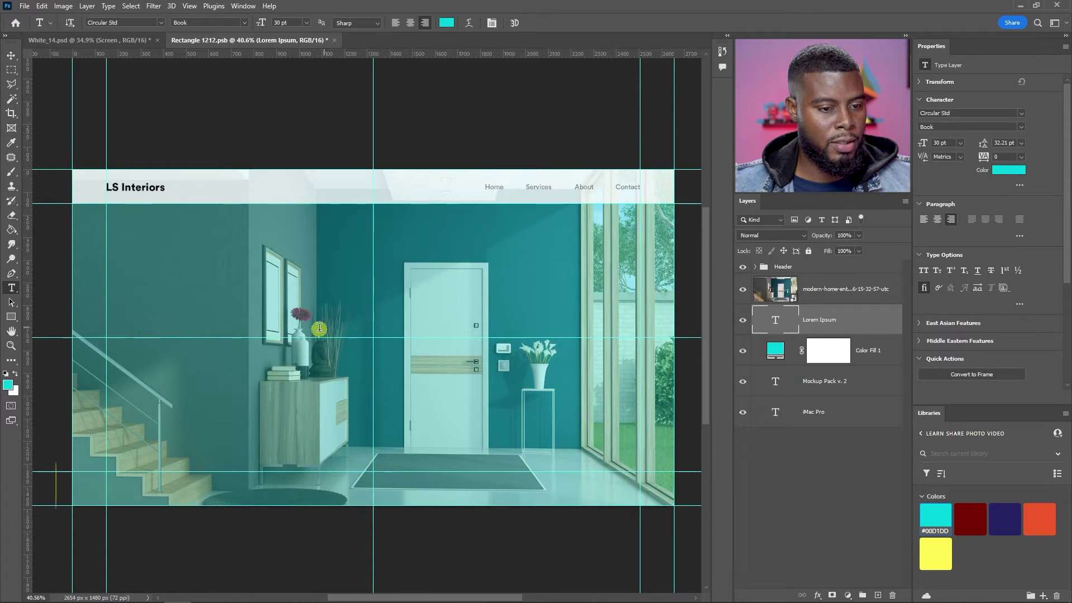
drag(837, 321, 835, 276)
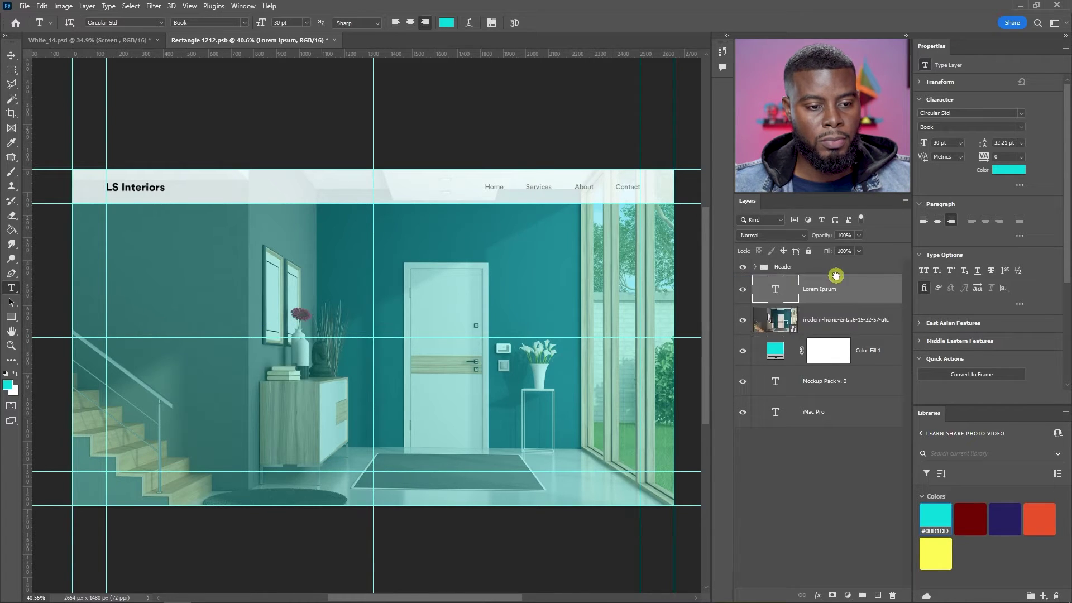
- Format the Lorem Ipsum text at 60 pt in white #ffffff and move it rightward along the wall above the stairs
click(959, 143)
click(957, 276)
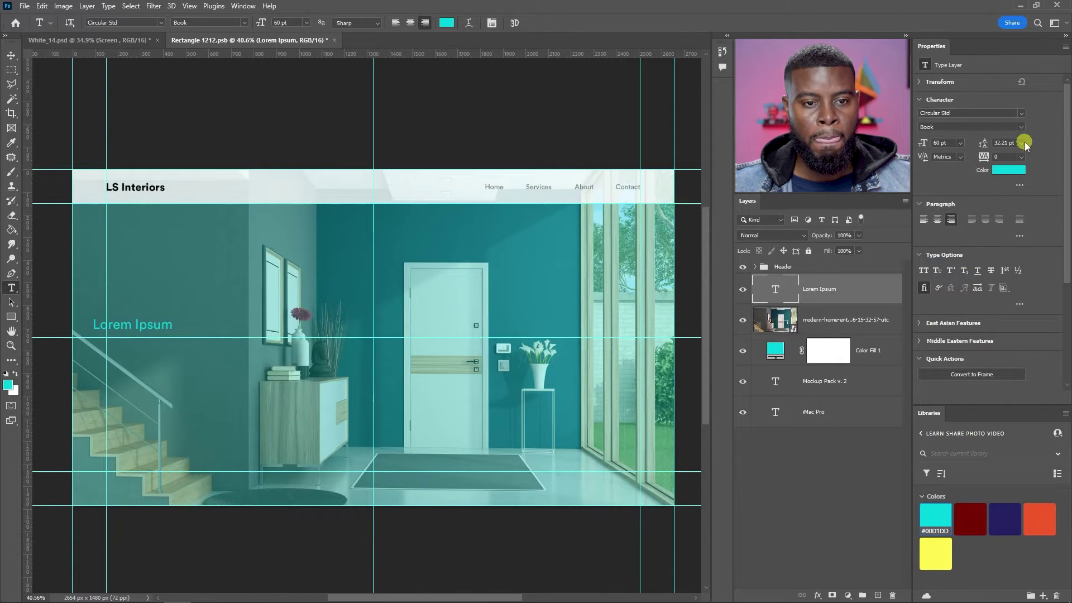
click(1008, 169)
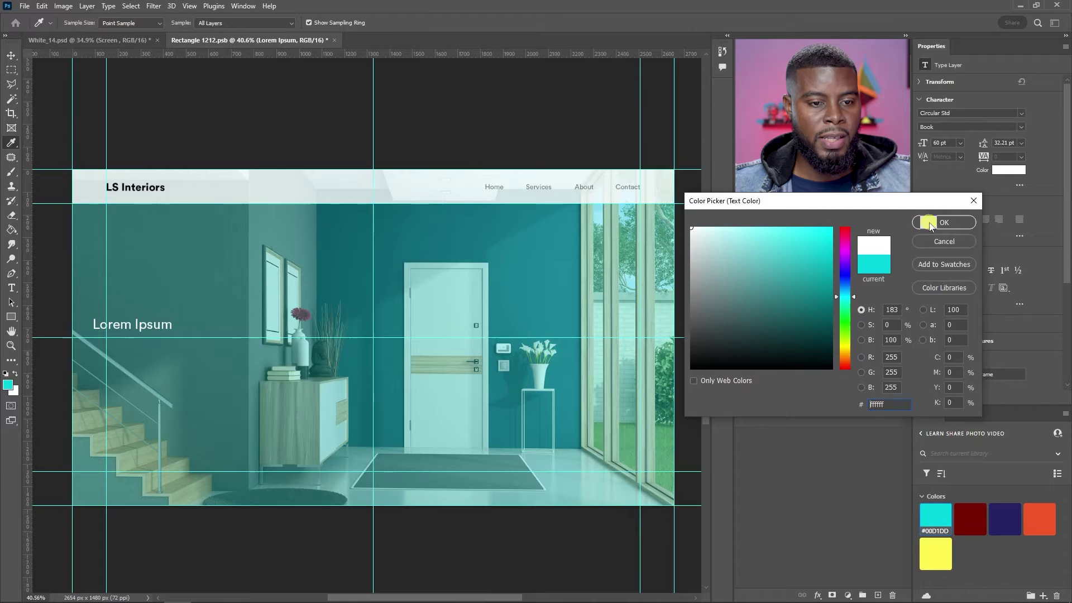
click(943, 222)
key(v)
drag(152, 326, 224, 330)
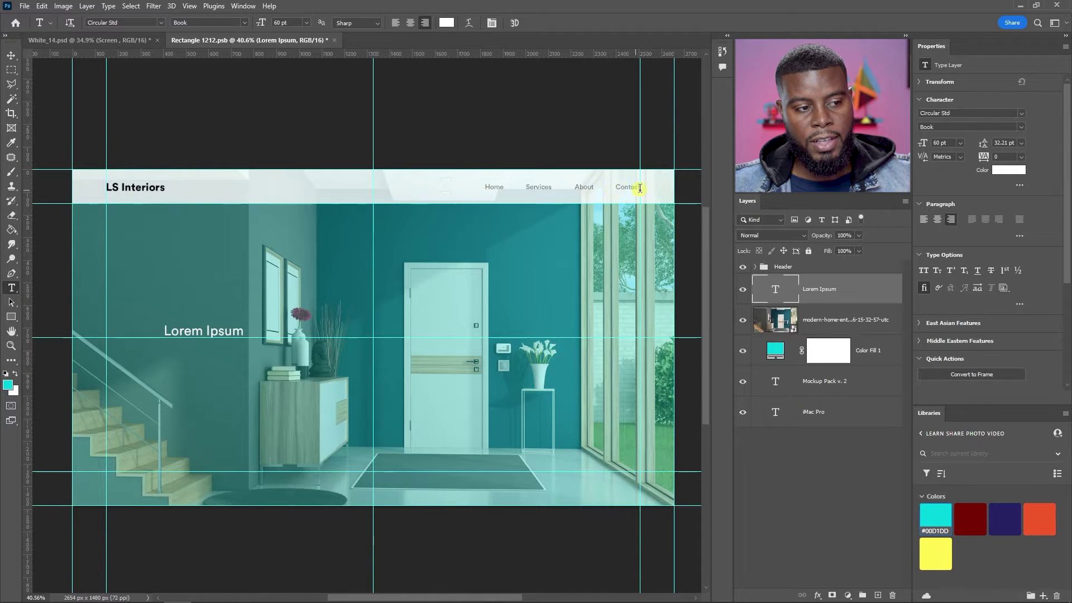
- Replace the Lorem Ipsum placeholder with the two-line headline "Modern Designs" and "for every home."
scroll(625, 186, up, 5)
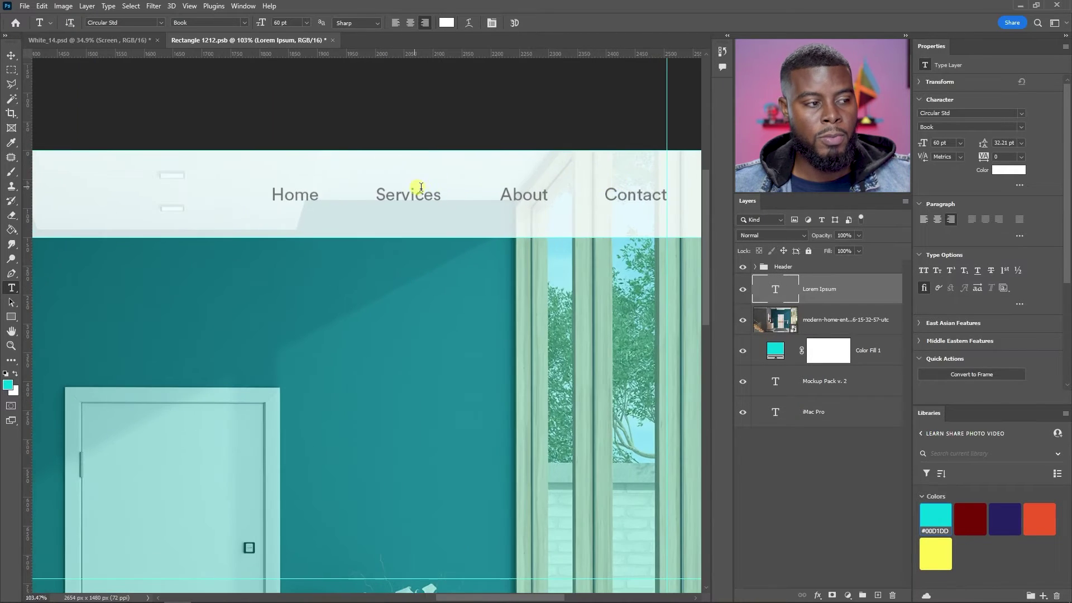
scroll(424, 188, down, 5)
scroll(409, 230, left, 5)
scroll(152, 356, up, 4)
scroll(166, 351, down, 4)
scroll(168, 349, up, 2)
click(209, 328)
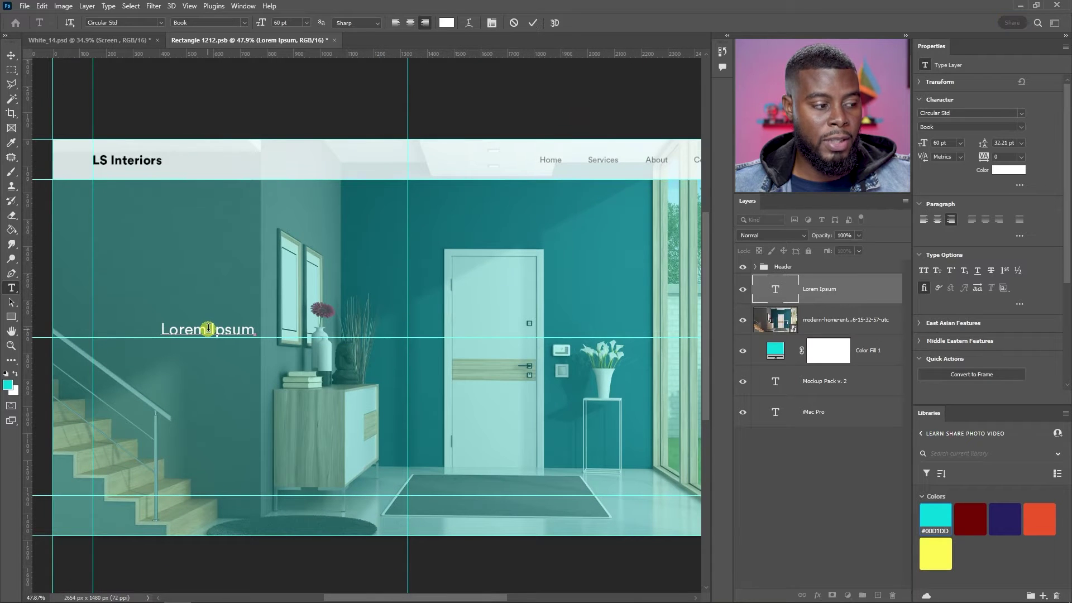
key(ctrl+a)
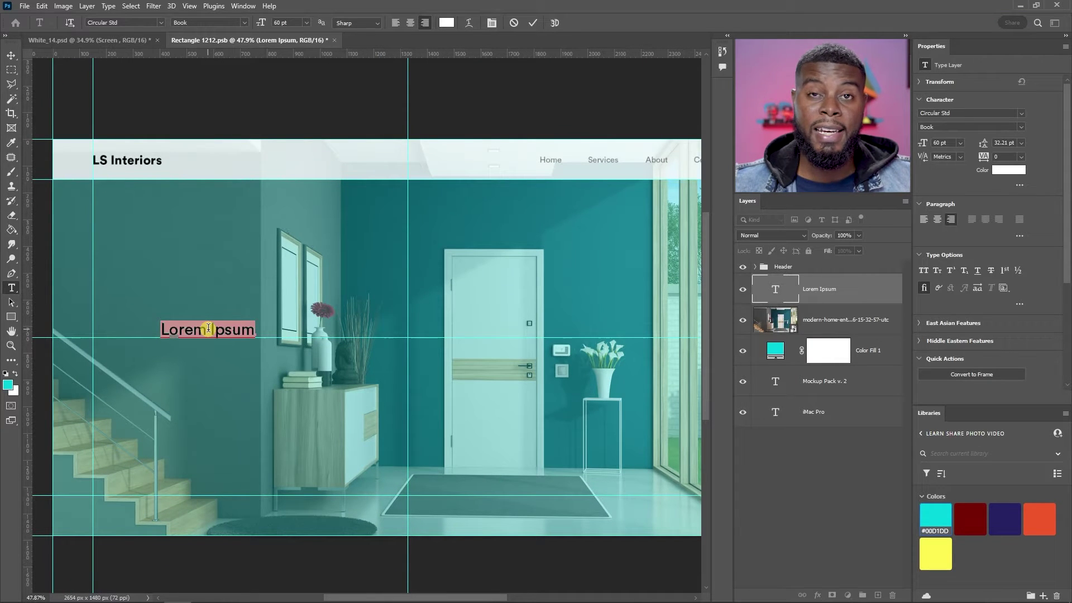
text(Modern)
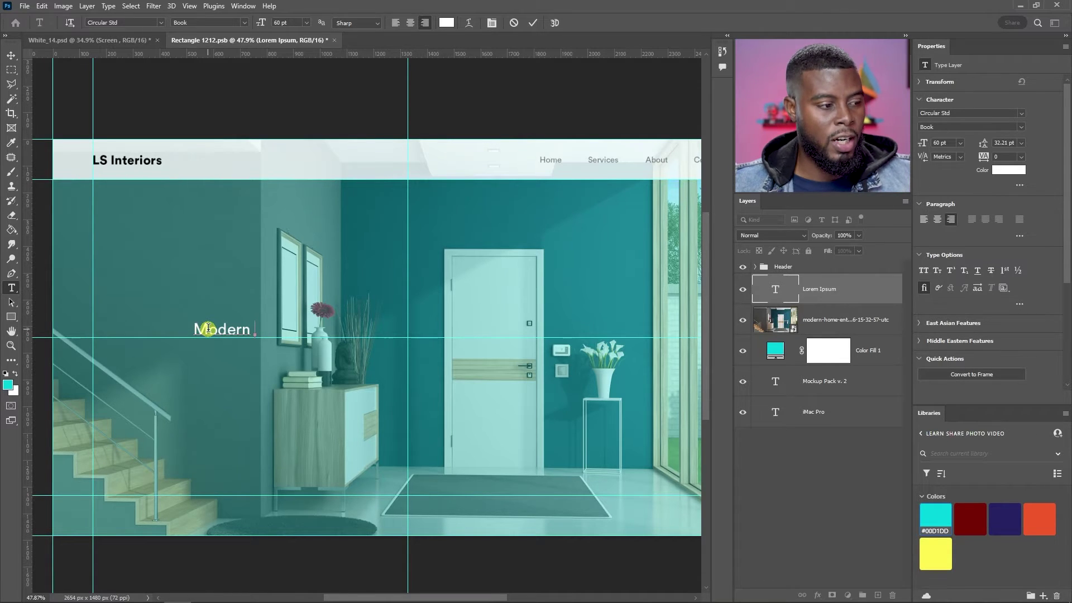
text( Designs)
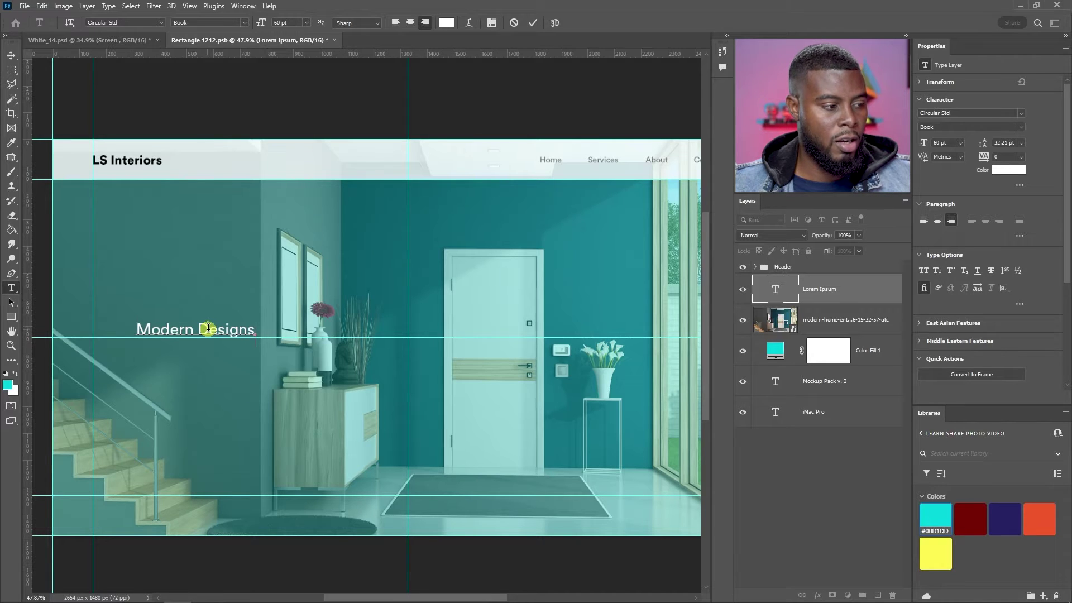
text( for every home.)
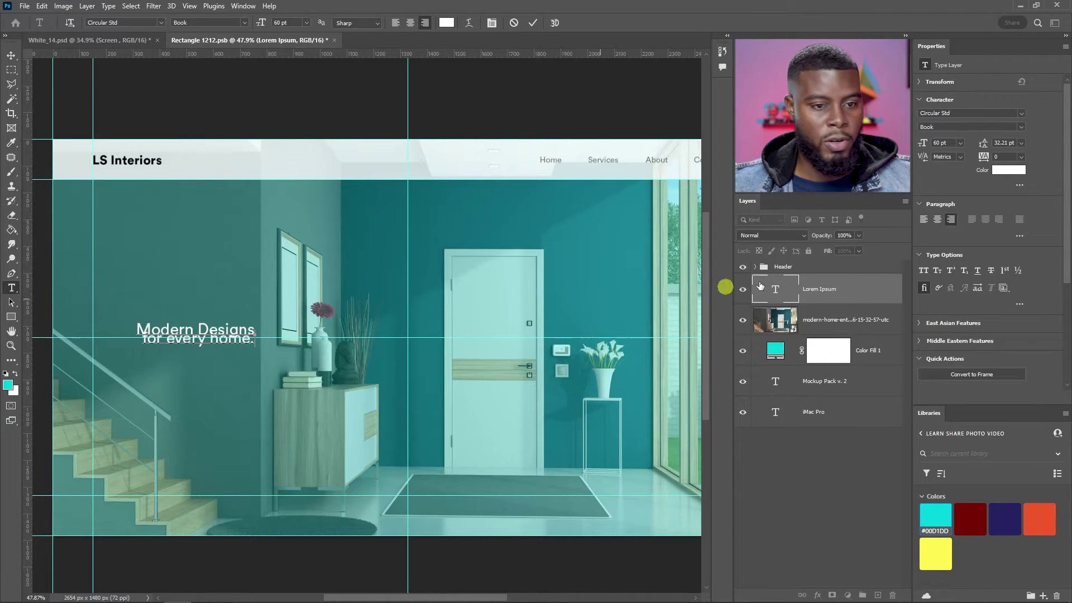
- Try to set the headline to 72 pt with Auto leading
scroll(170, 340, up, 4)
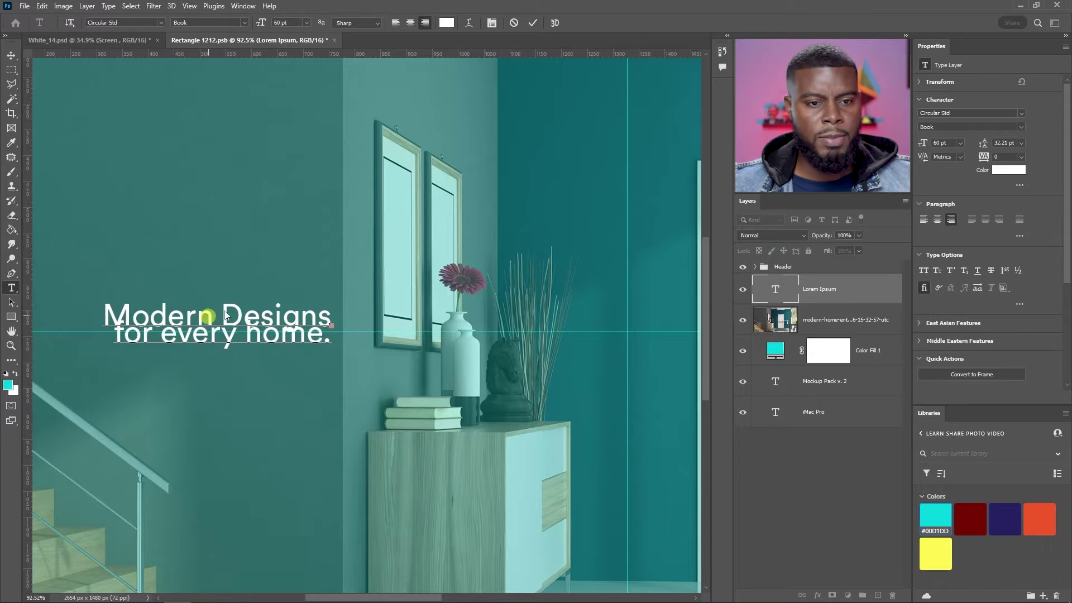
click(960, 142)
click(966, 286)
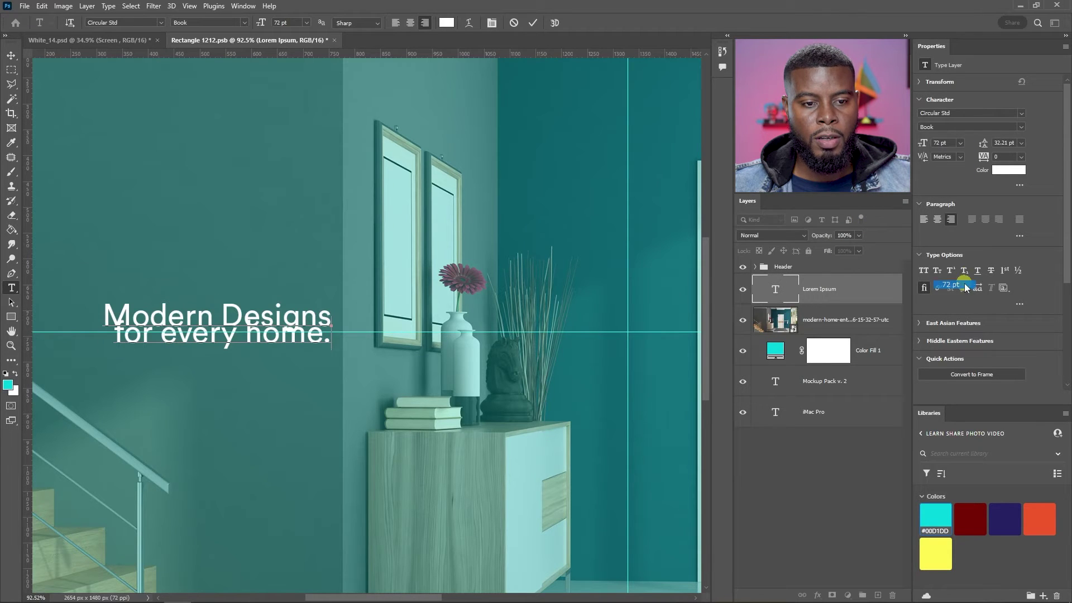
click(1022, 145)
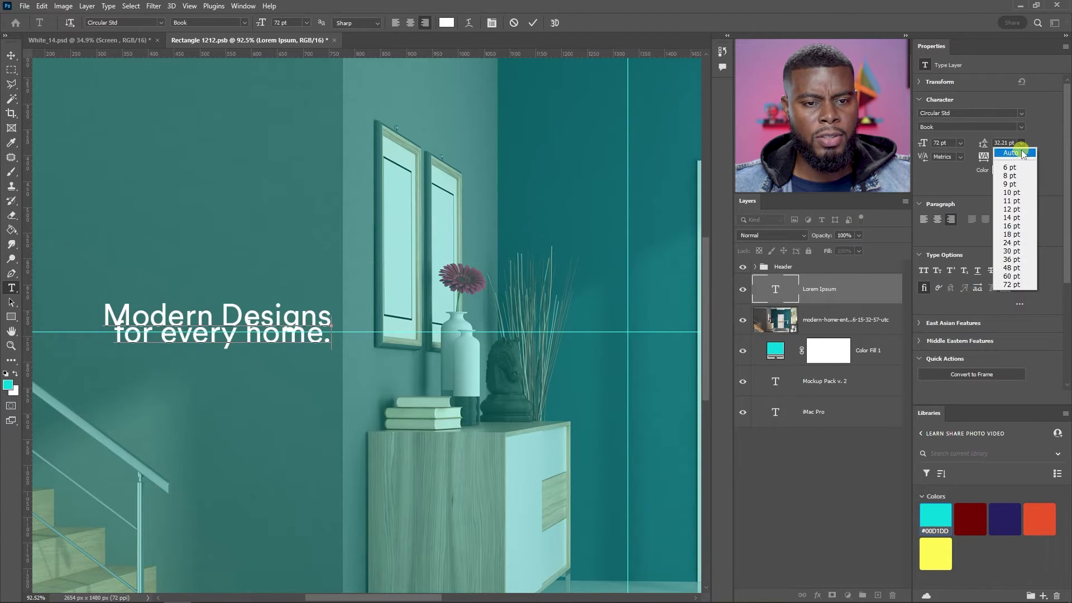
click(1023, 155)
- Select the whole headline text, set its leading to Auto, and commit the edit
click(193, 335)
key(ctrl+a)
click(1022, 144)
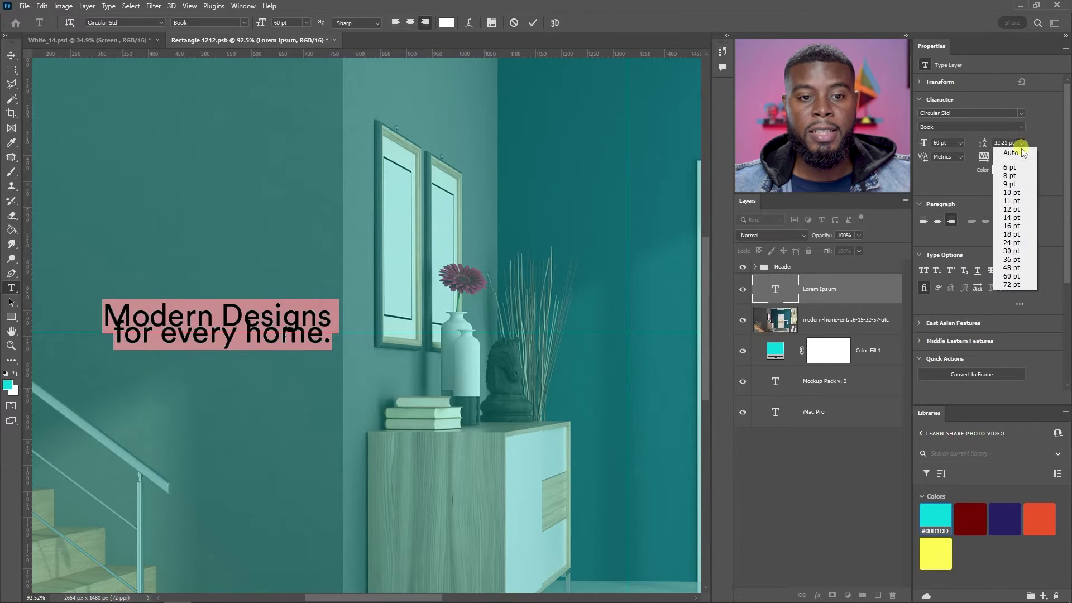
click(1013, 153)
click(378, 326)
scroll(378, 325, down, 5)
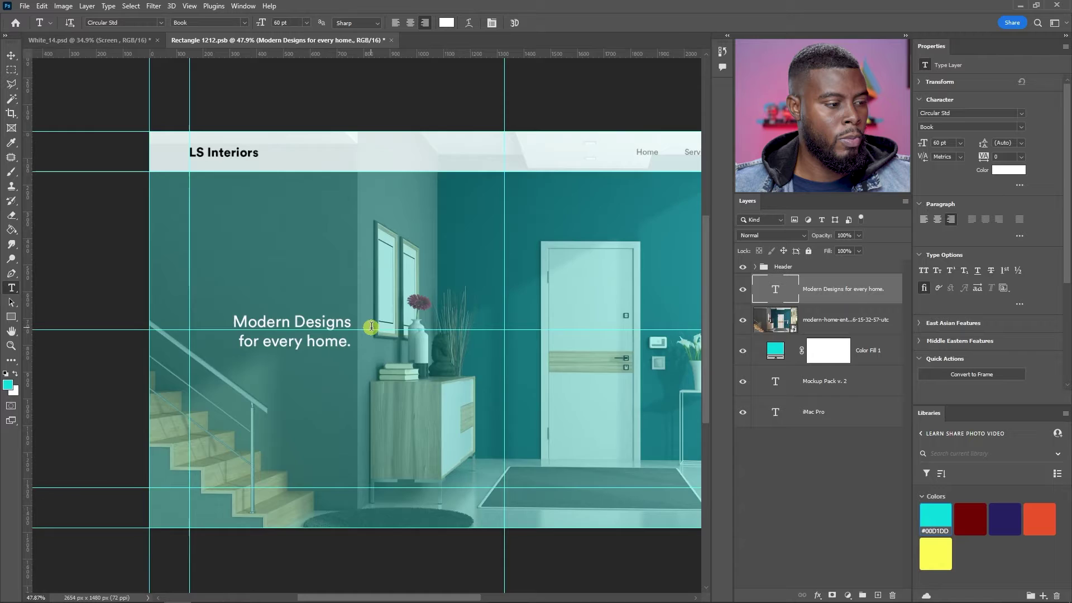
- Left-align the headline text and move it about 350 px leftward, level with its current height
click(923, 219)
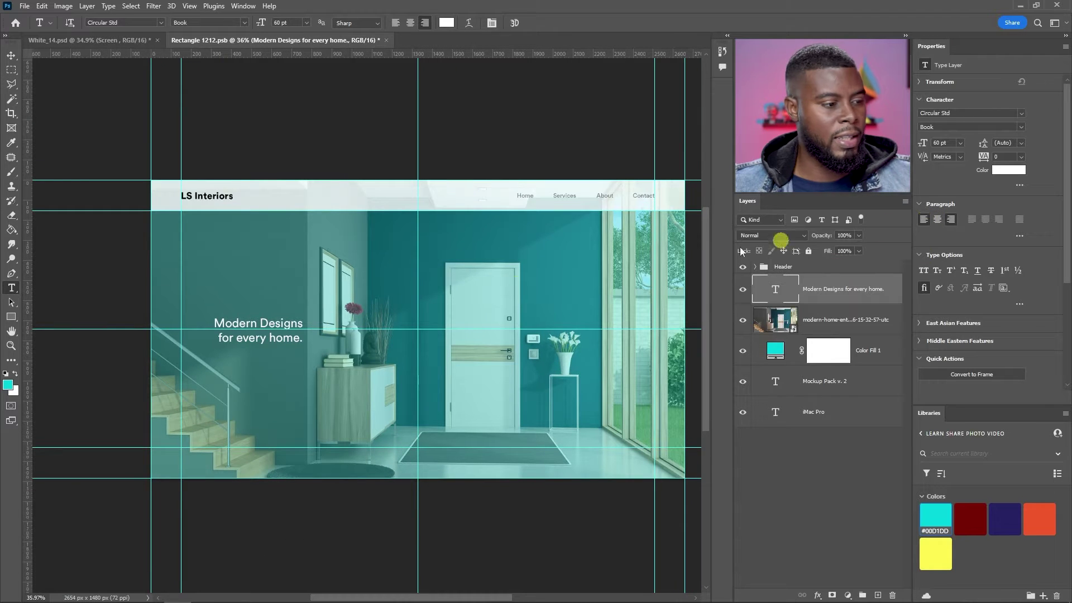
key(v)
drag(363, 326, 292, 322)
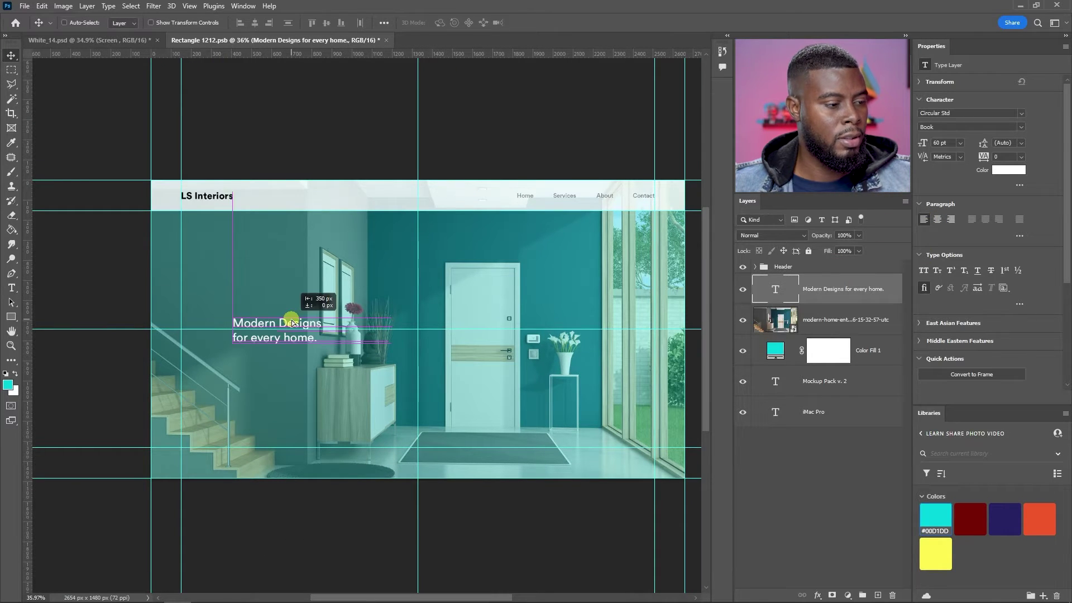
- Increase the headline's font size to 120 pt
click(958, 143)
click(949, 144)
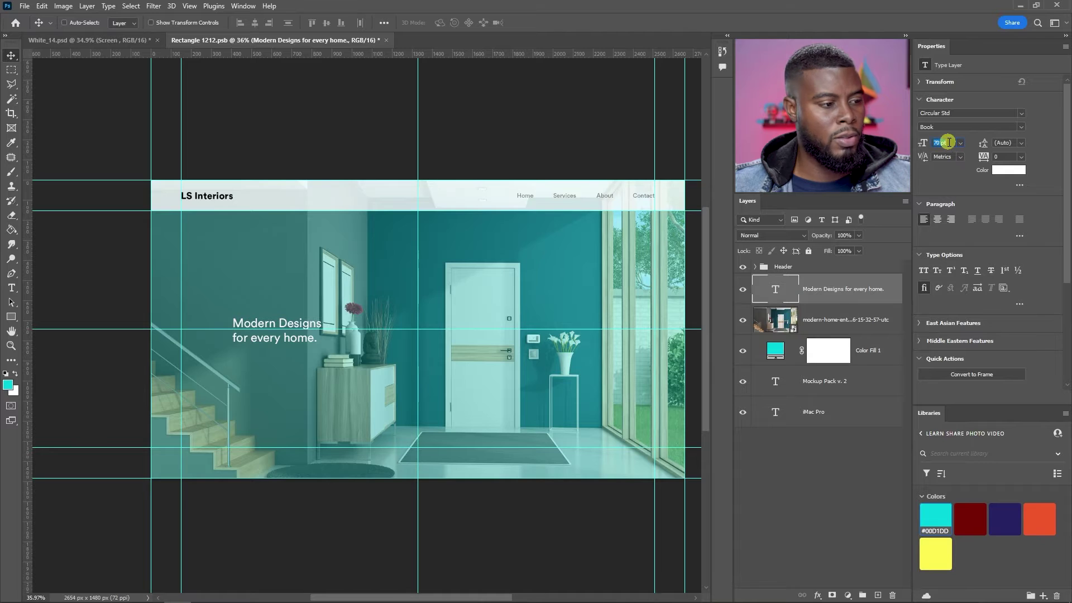
key(shift+Up)
key(shift+Up)
key(shift+Up)
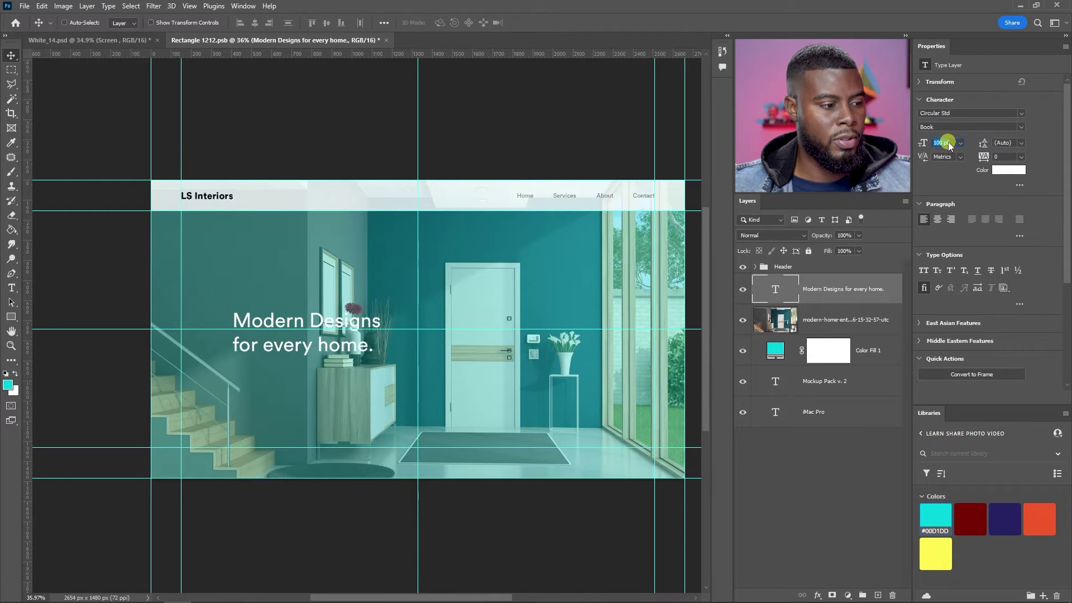
key(shift+Up)
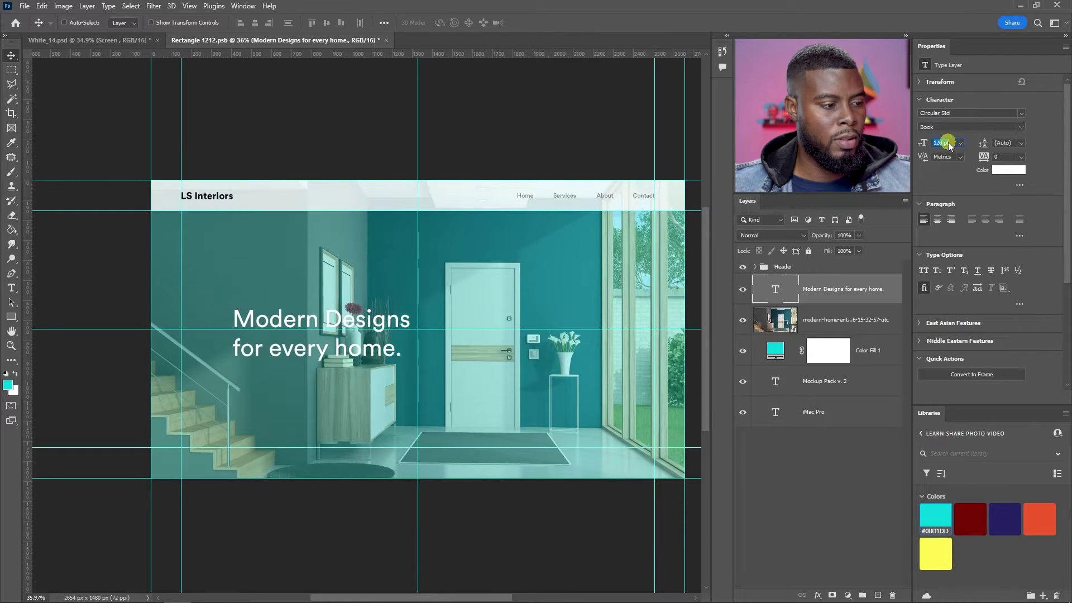
key(Return)
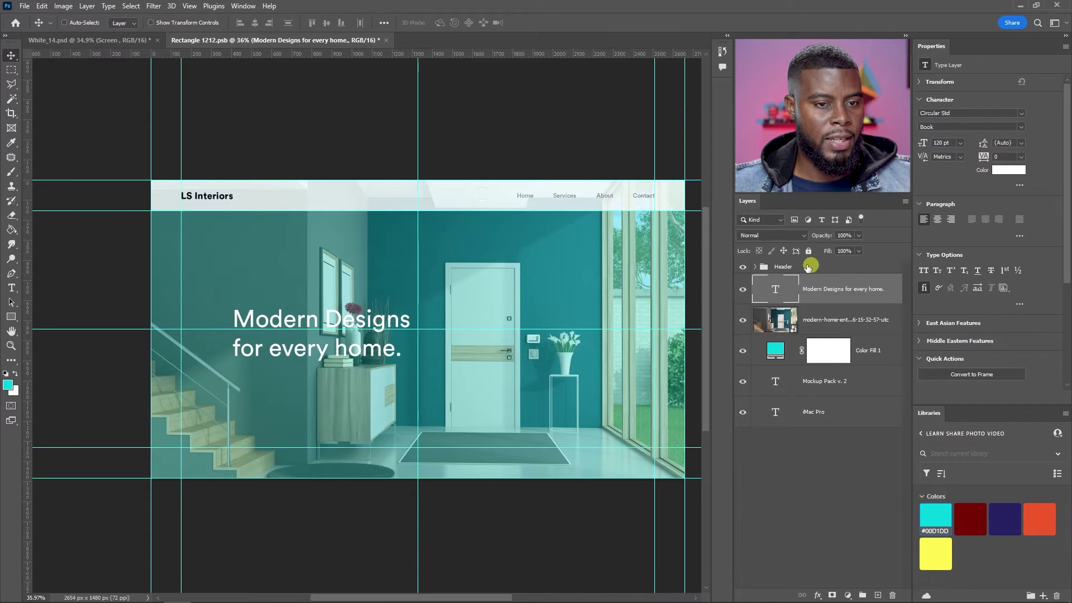
- Change the headline's Circular Std font style to Bold
scroll(322, 325, up, 5)
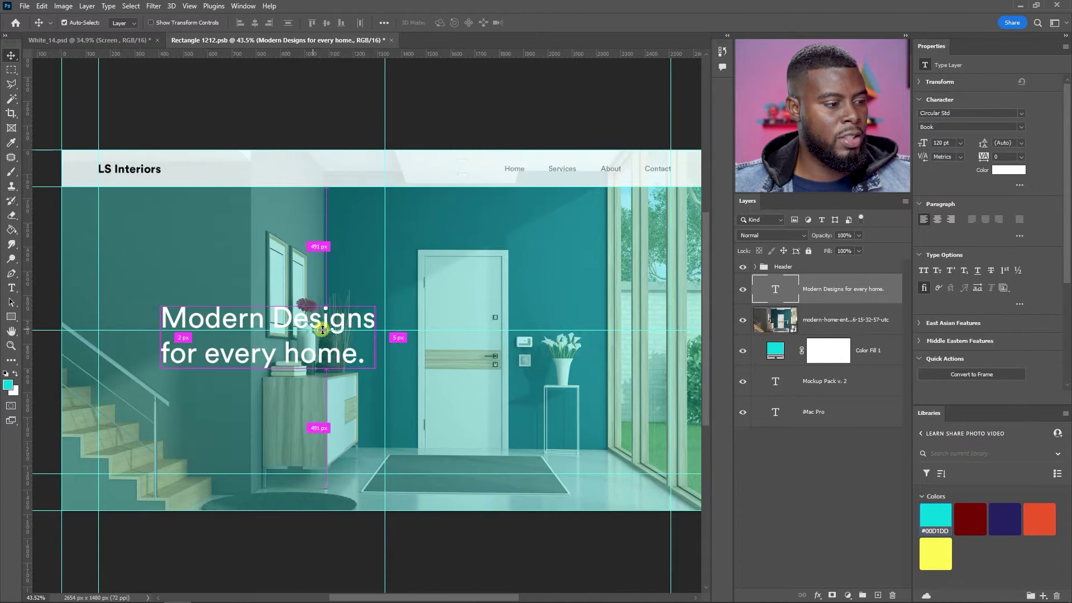
scroll(323, 329, down, 1)
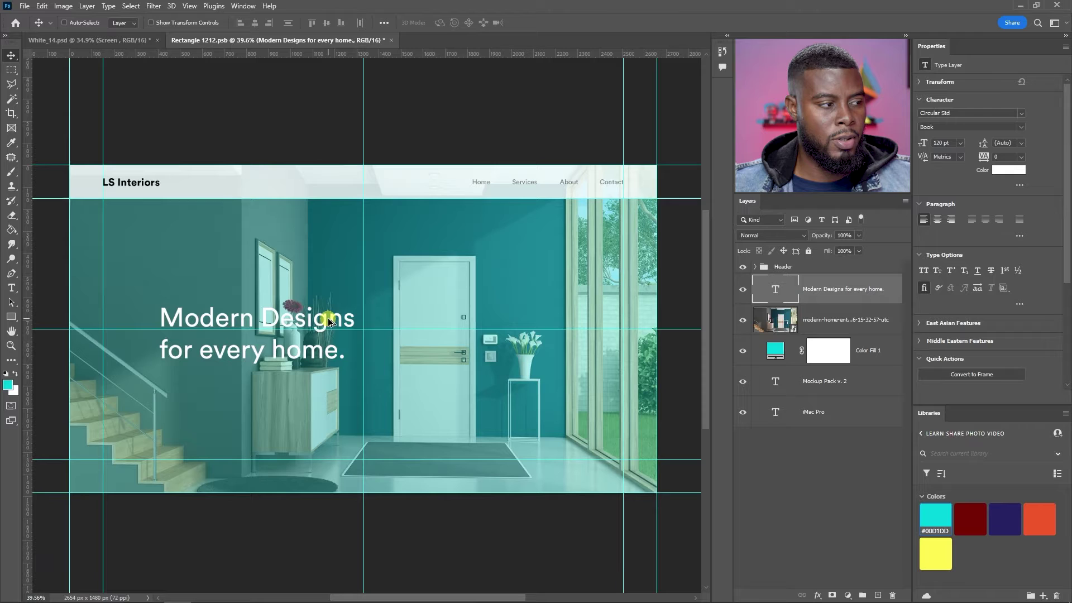
click(1020, 127)
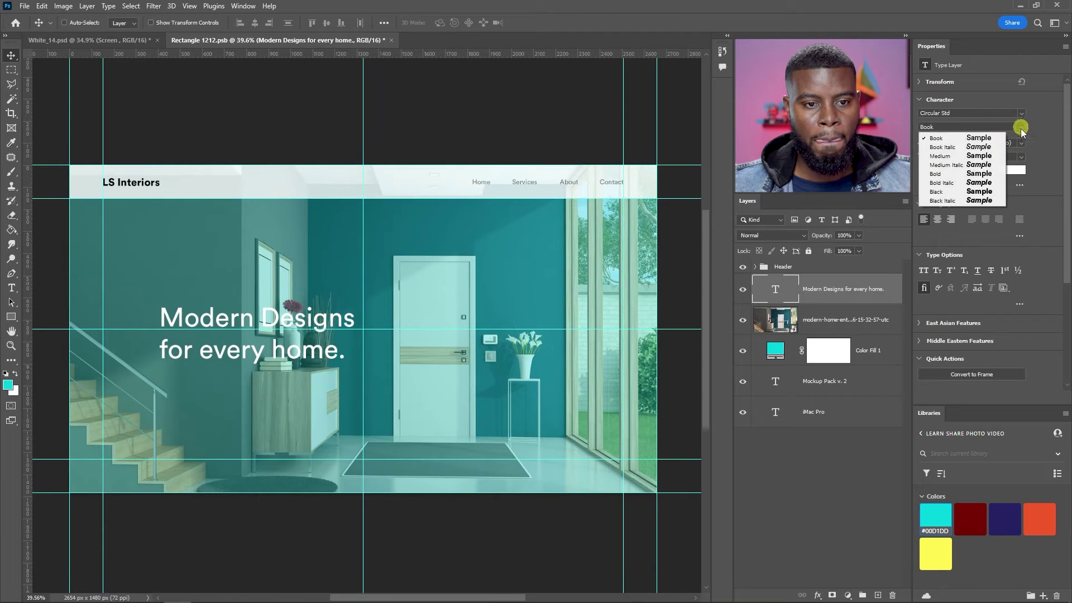
click(974, 174)
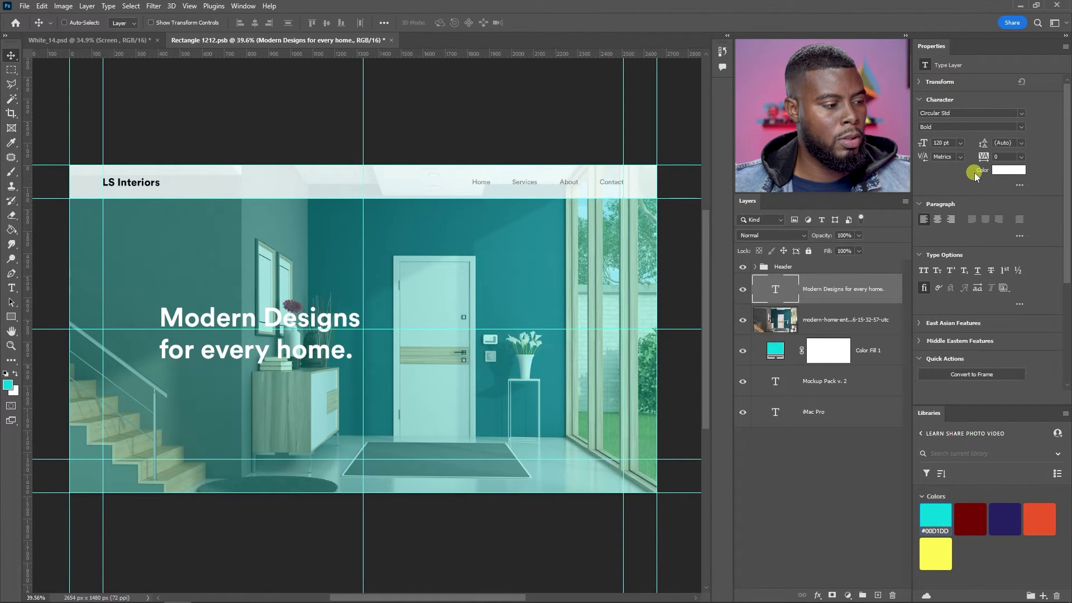
- Tighten the headline's leading to 122 pt
click(1022, 144)
click(1013, 142)
scroll(1013, 142, down, 1)
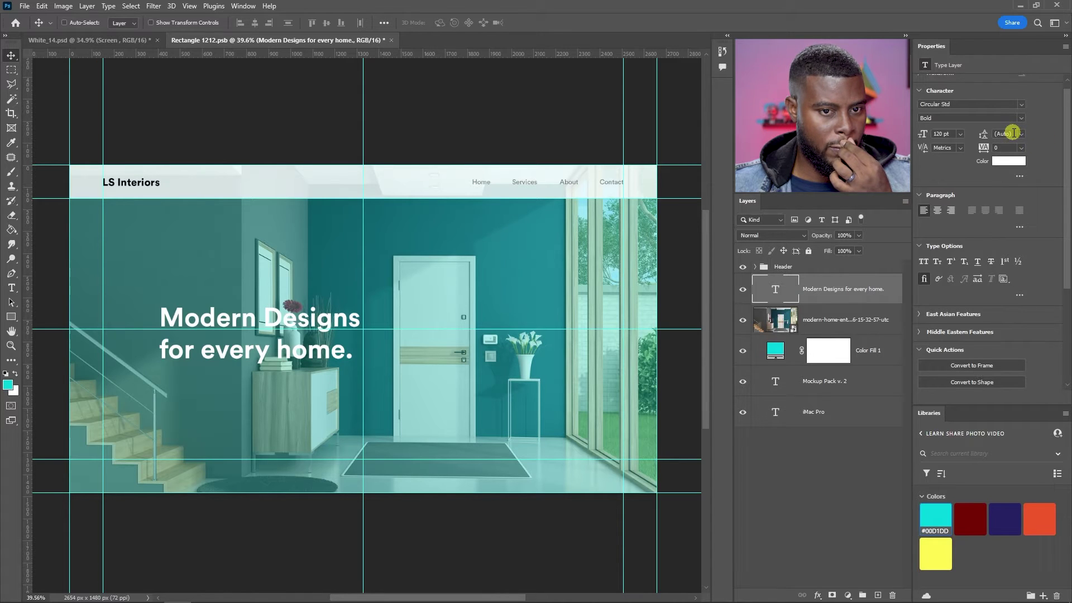
scroll(1014, 133, up, 1)
scroll(1016, 137, down, 2)
scroll(1015, 133, down, 10)
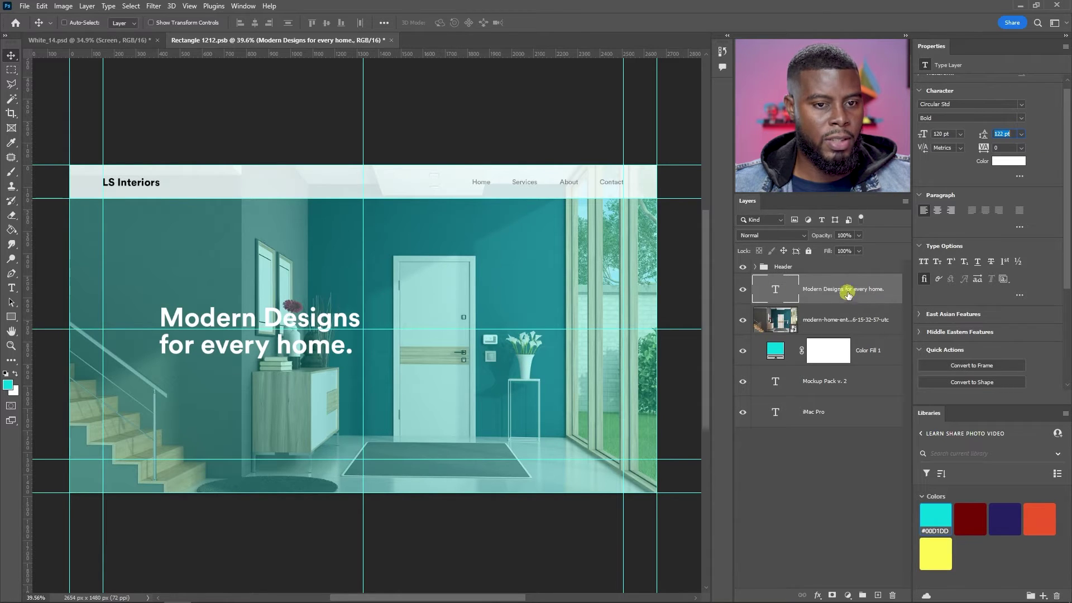
- Try the headline at the left margin guide, and settle on center-aligned text in the middle of the canvas
drag(279, 315, 234, 316)
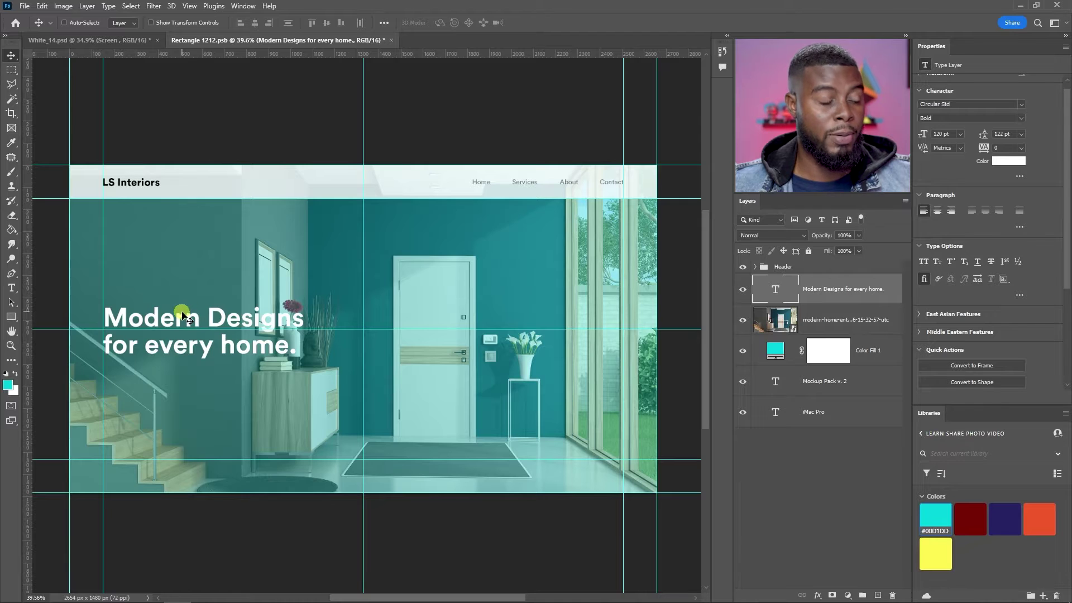
click(937, 210)
drag(162, 316, 407, 314)
scroll(375, 301, down, 2)
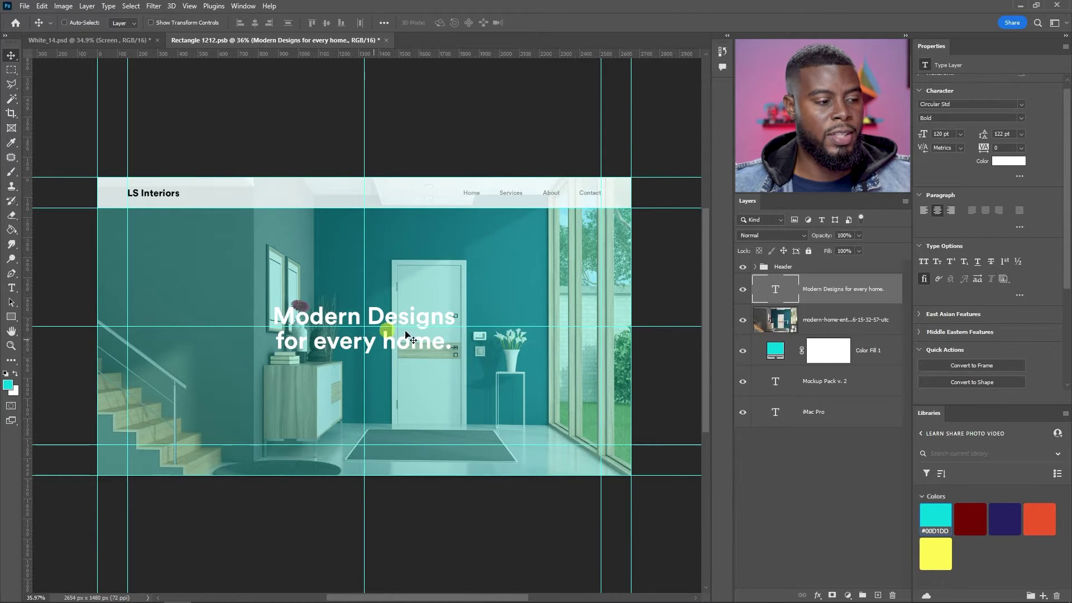
- Add a Drop Shadow effect to the headline layer and compare the text with and without it
scroll(329, 341, up, 2)
scroll(328, 342, up, 2)
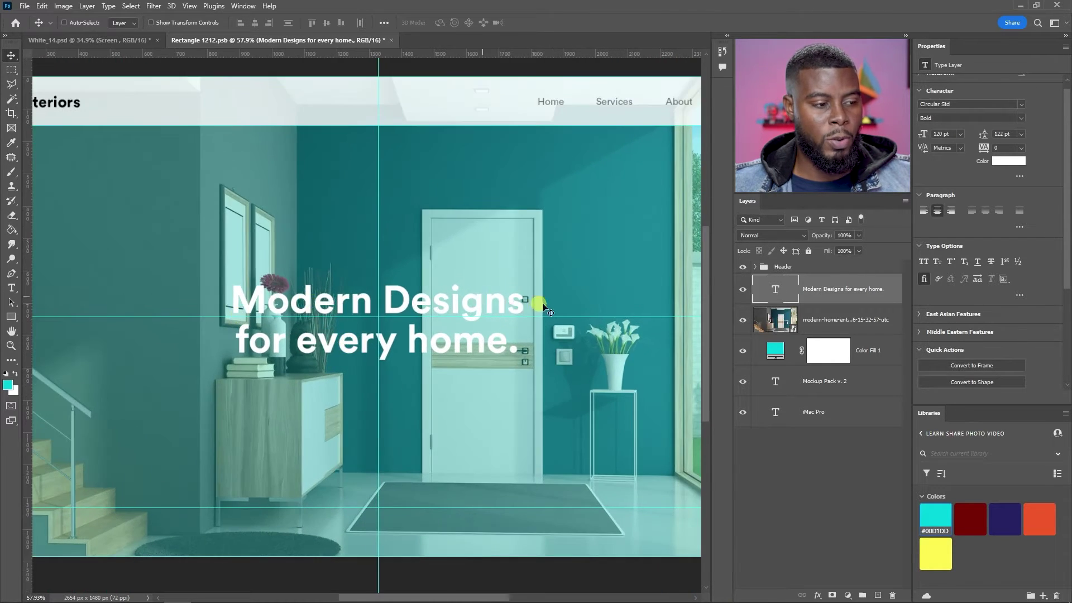
scroll(307, 308, up, 2)
scroll(491, 302, up, 1)
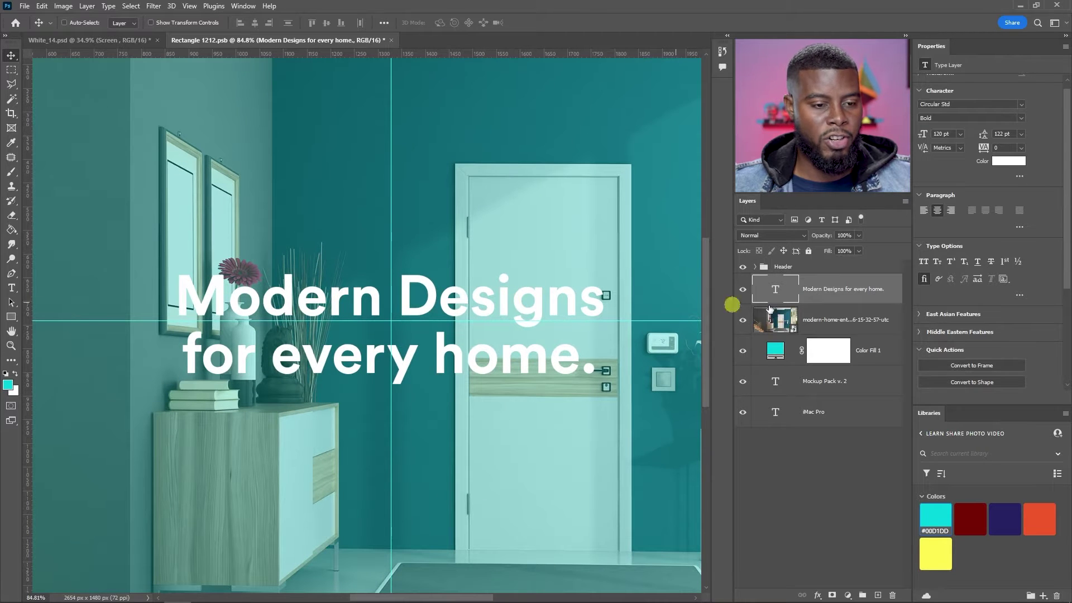
double_click(857, 300)
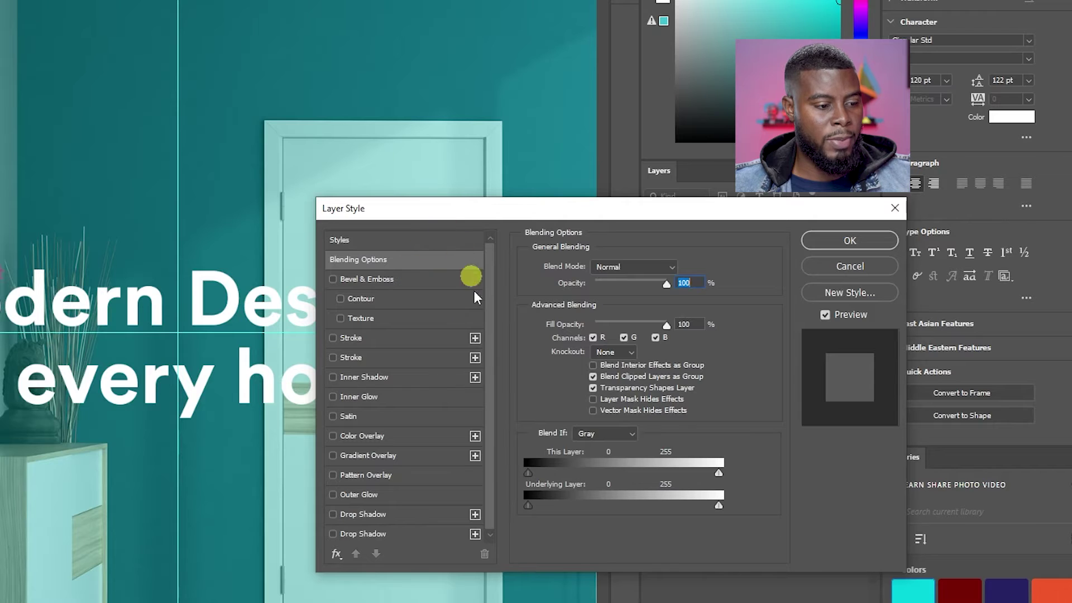
click(361, 514)
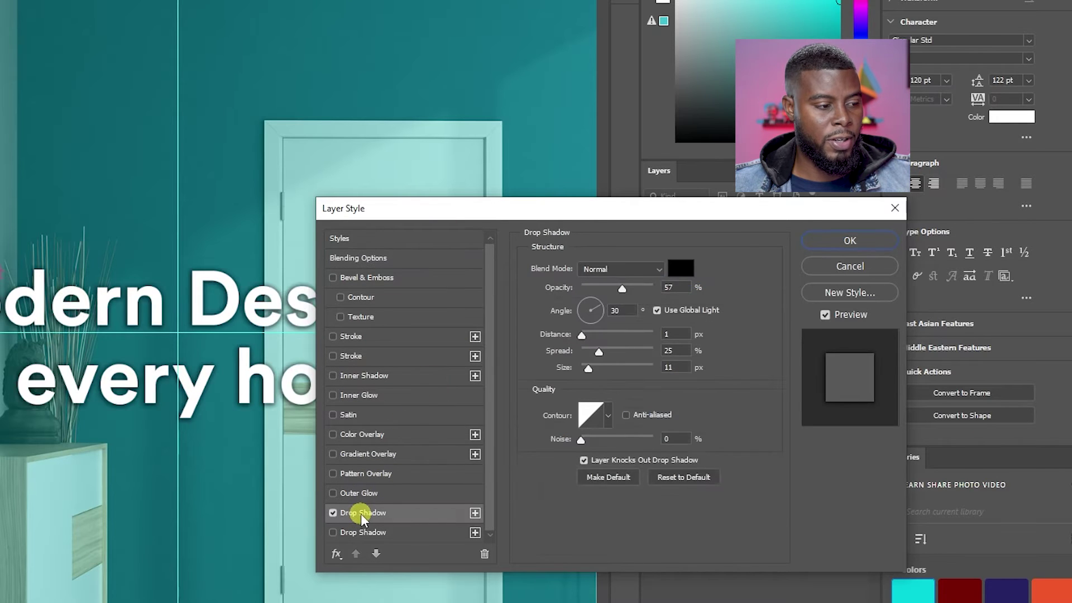
drag(511, 215, 695, 129)
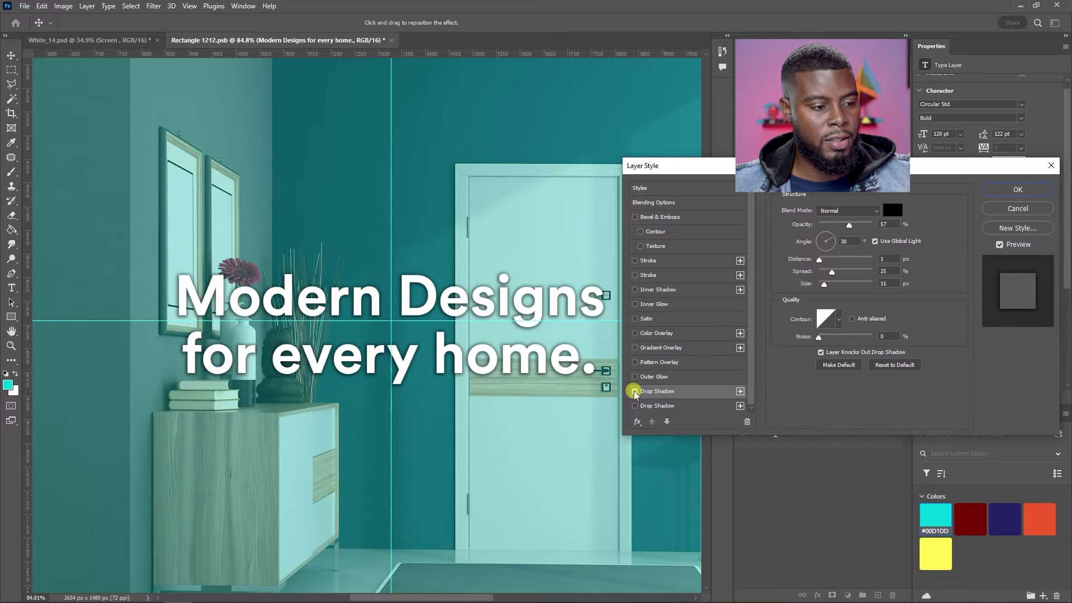
click(634, 390)
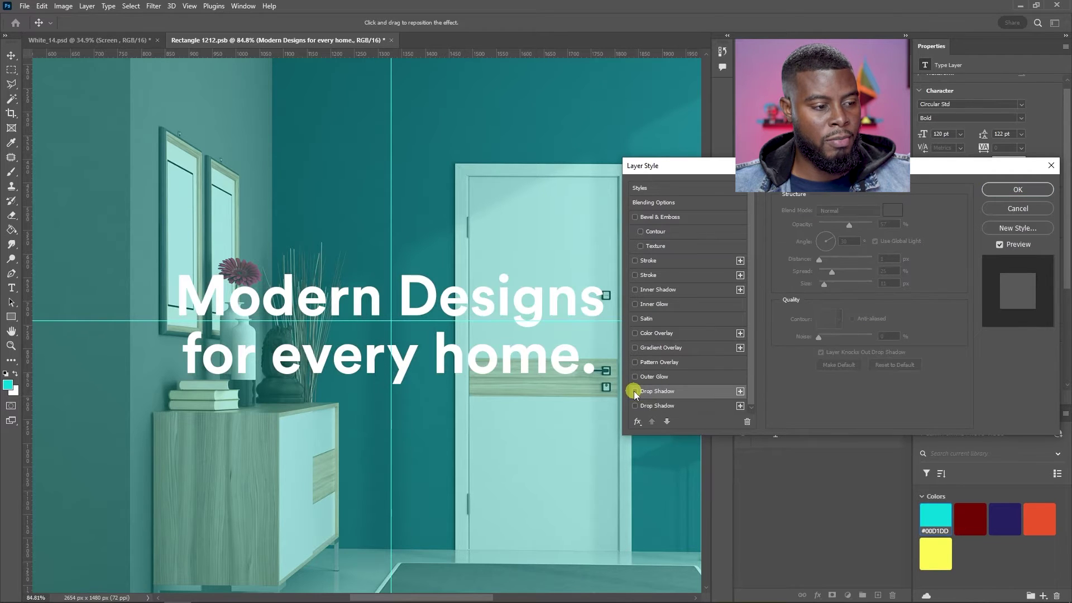
click(634, 391)
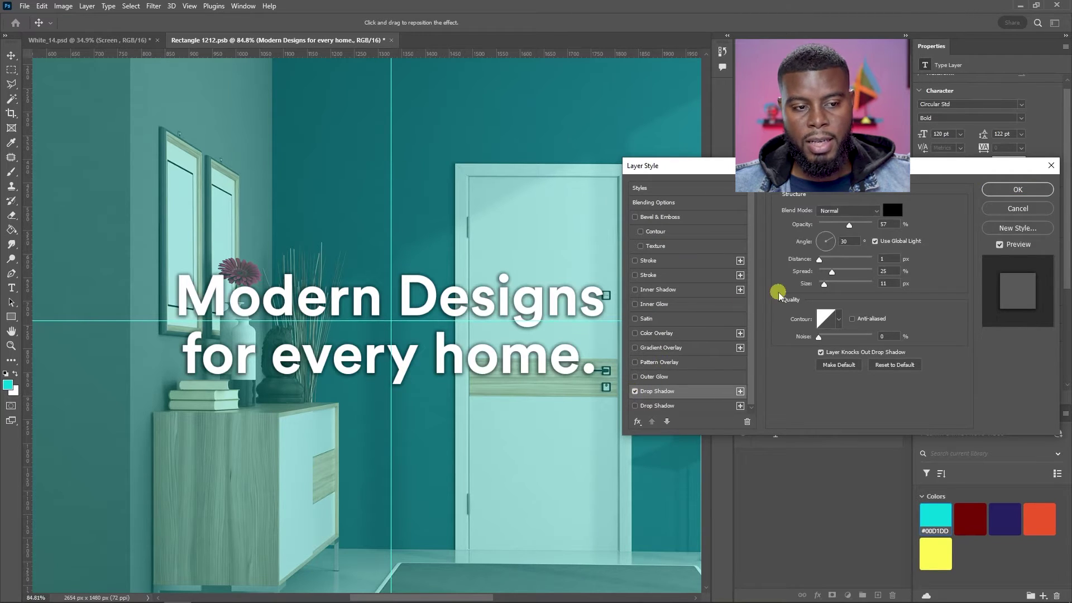
- Soften the headline's drop shadow to 20% opacity with a 13 px size and apply the layer style
drag(819, 260, 824, 283)
key(ctrl+z)
drag(848, 225, 835, 228)
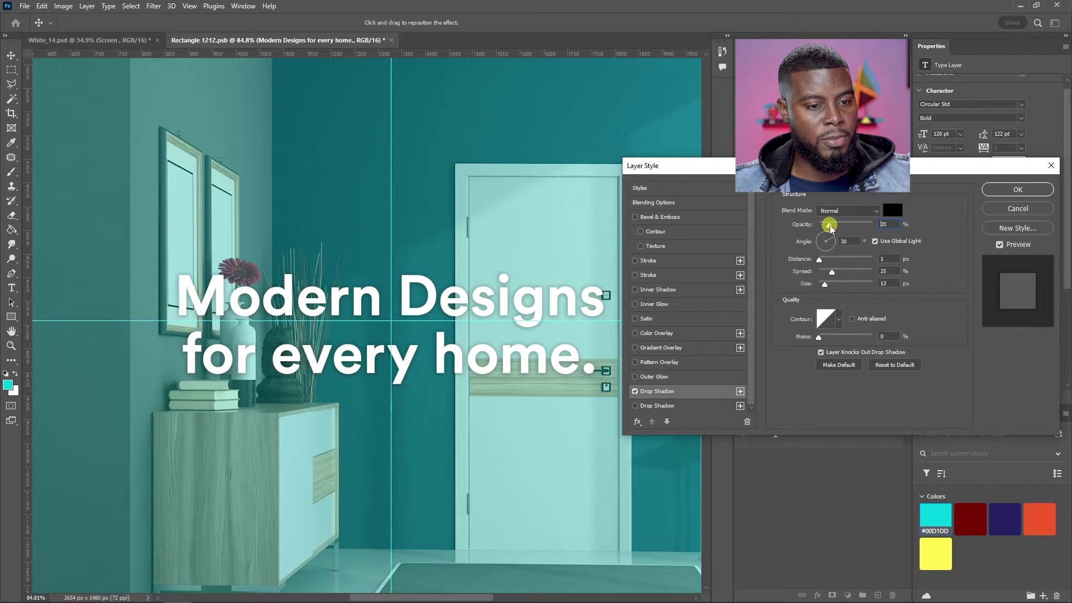
click(1017, 190)
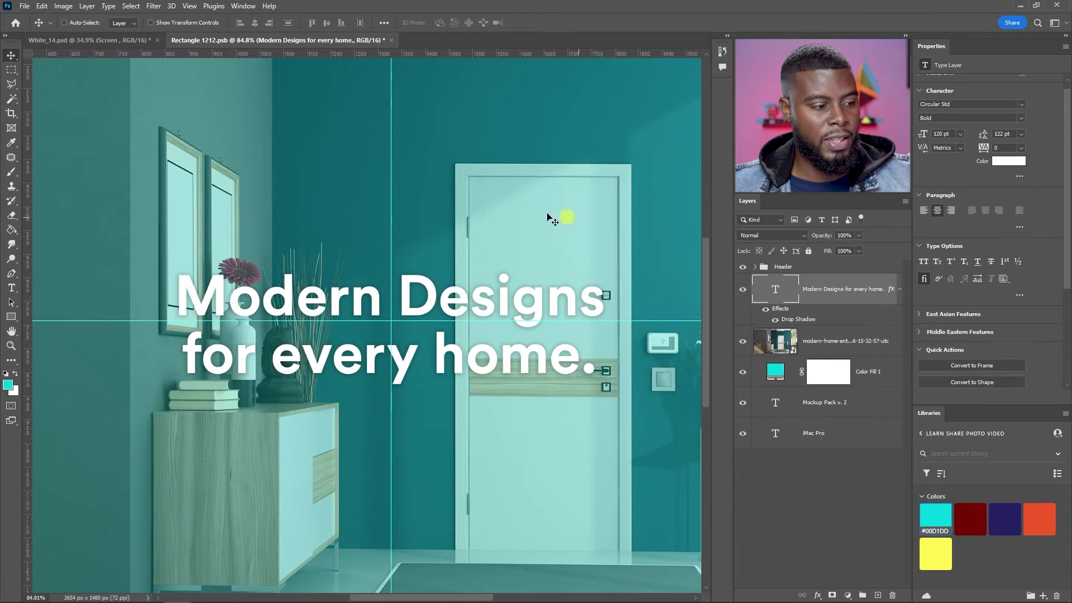
- Lower the entrance photo layer's opacity to 50%
scroll(499, 204, down, 3)
scroll(499, 205, down, 2)
scroll(511, 201, up, 2)
scroll(512, 201, down, 2)
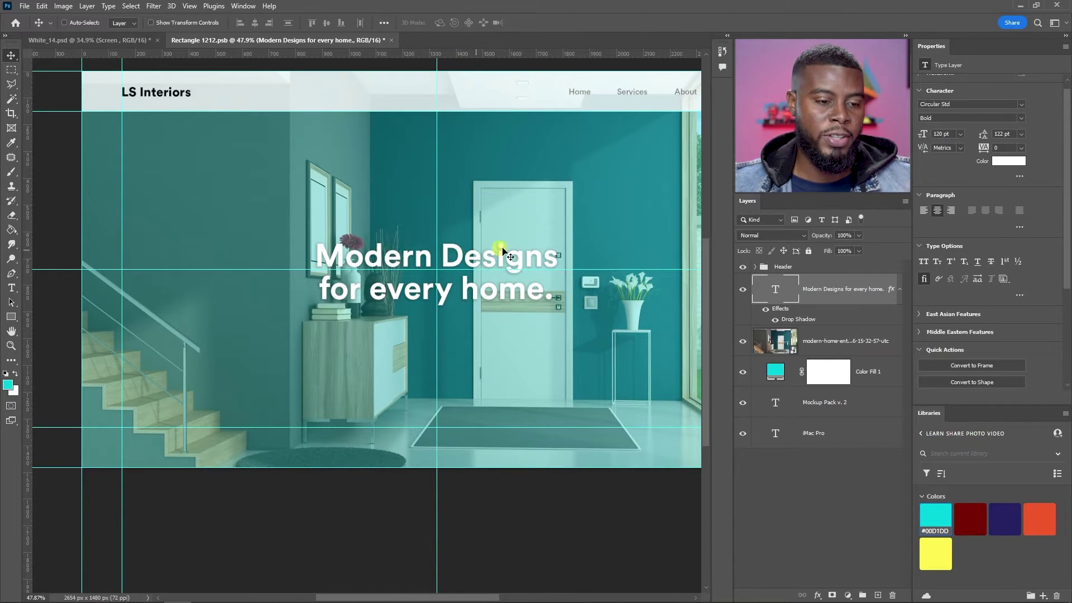
click(852, 341)
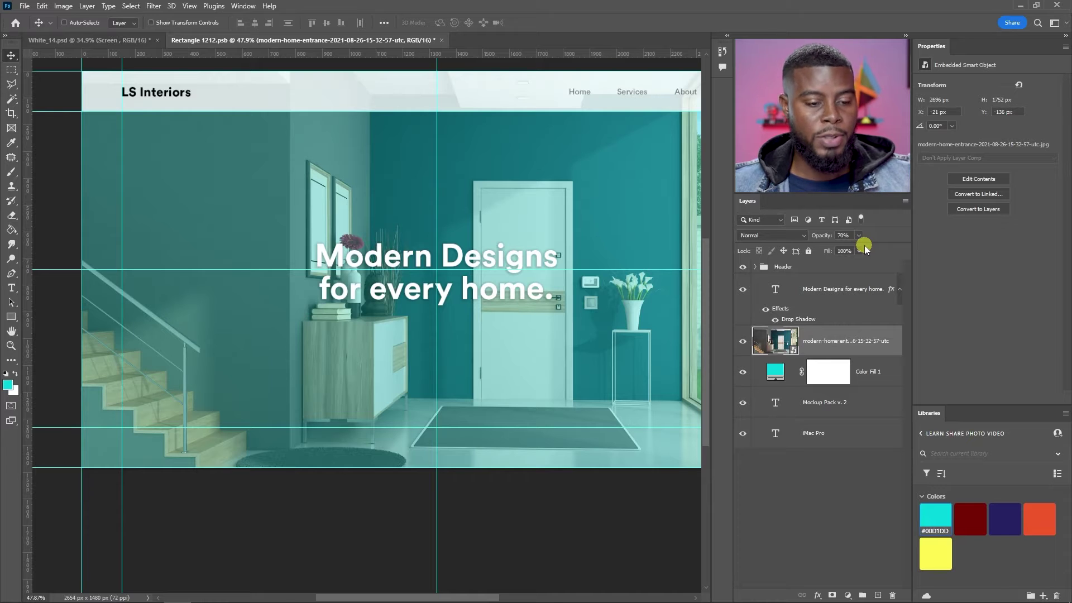
key(5)
scroll(480, 262, down, 3)
scroll(480, 265, up, 3)
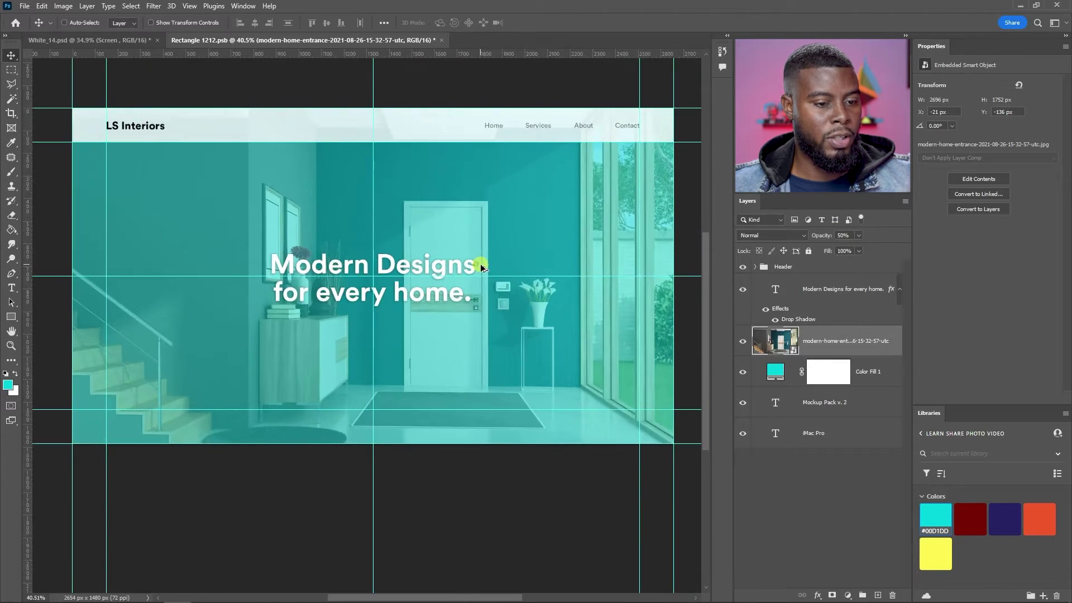
scroll(484, 270, down, 1)
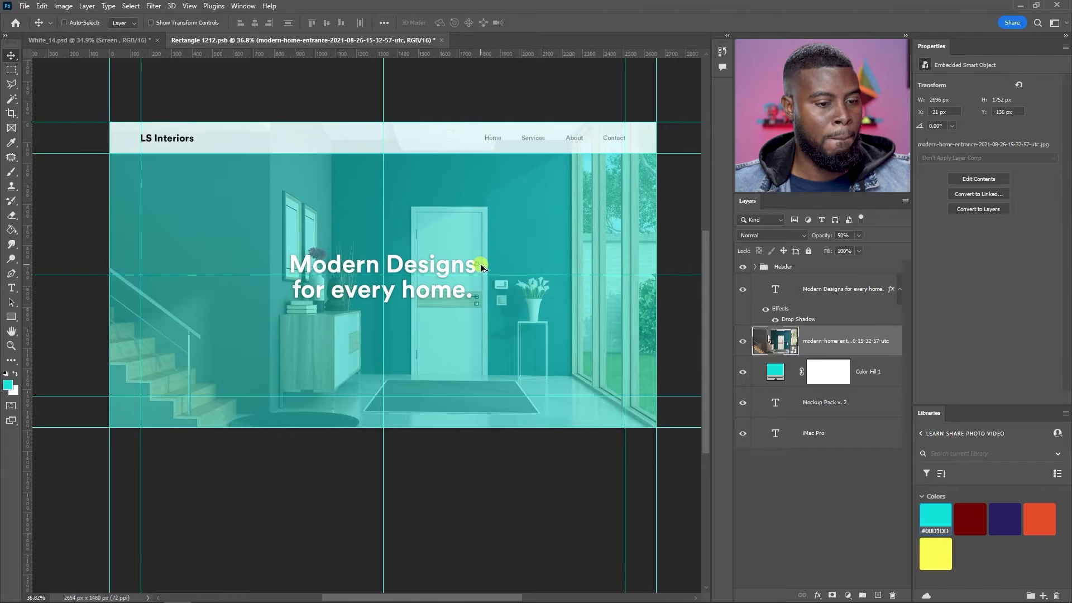
- Try navy #262262, orange and yellow from the library on the Color Fill 1 layer, and return it to turquoise #00D1DD
click(776, 373)
click(1005, 516)
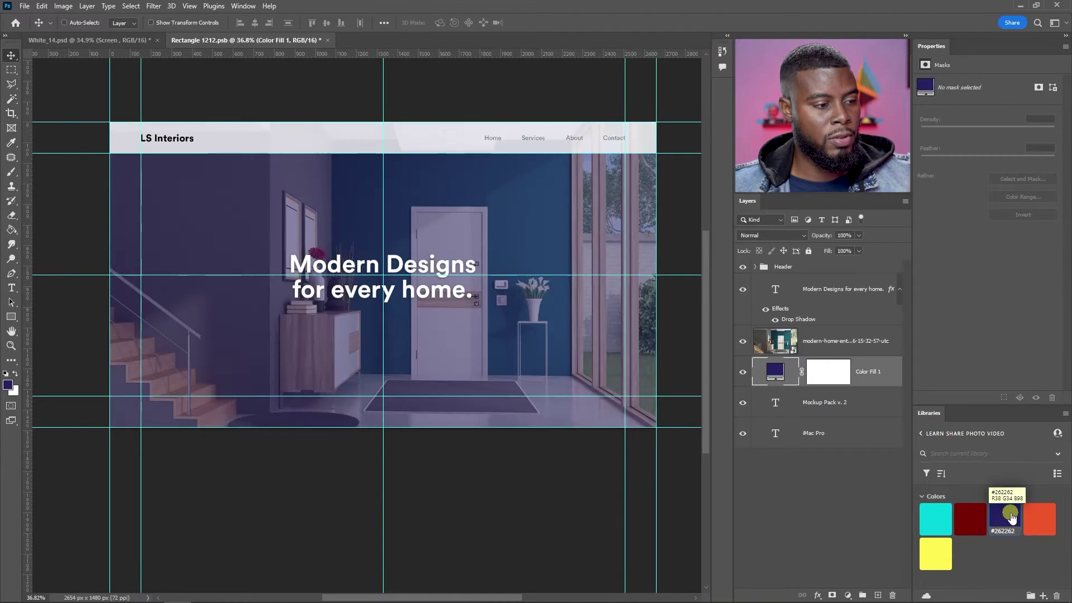
click(1033, 519)
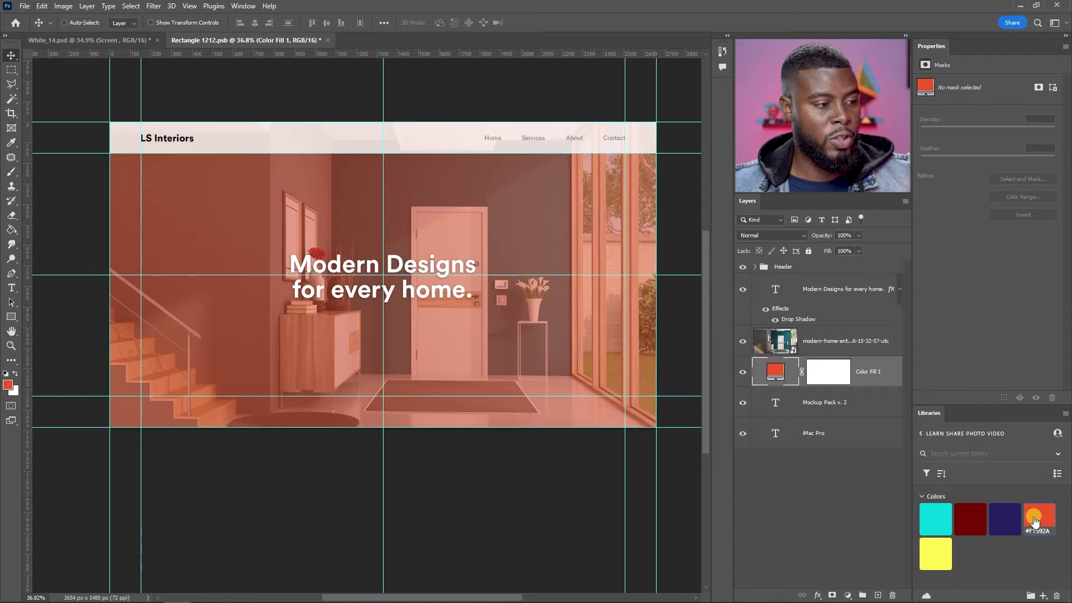
click(943, 552)
click(935, 518)
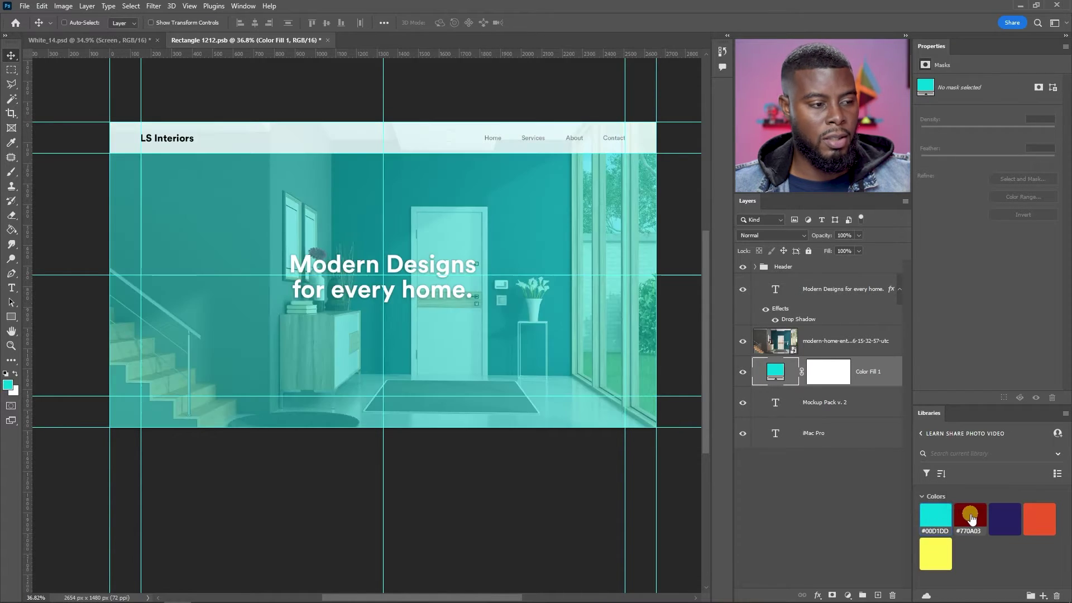
- Try dark red, orange #F1592A and navy #262262 from the library on the Color Fill 1 layer, and return it to turquoise #00D1DD
click(969, 518)
click(1034, 518)
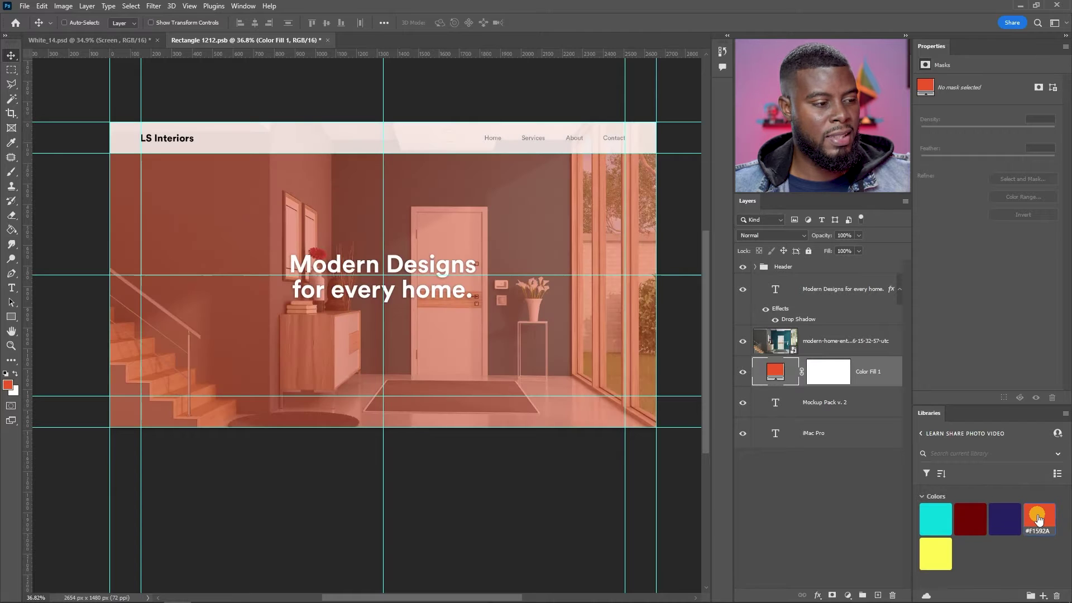
click(1003, 516)
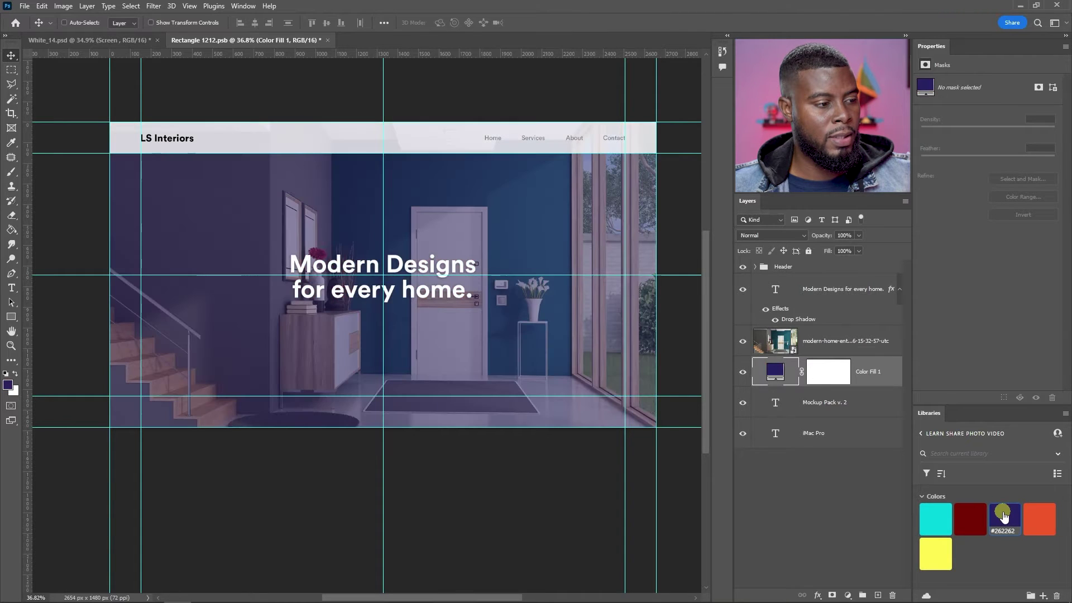
click(934, 520)
right_click(934, 518)
click(932, 520)
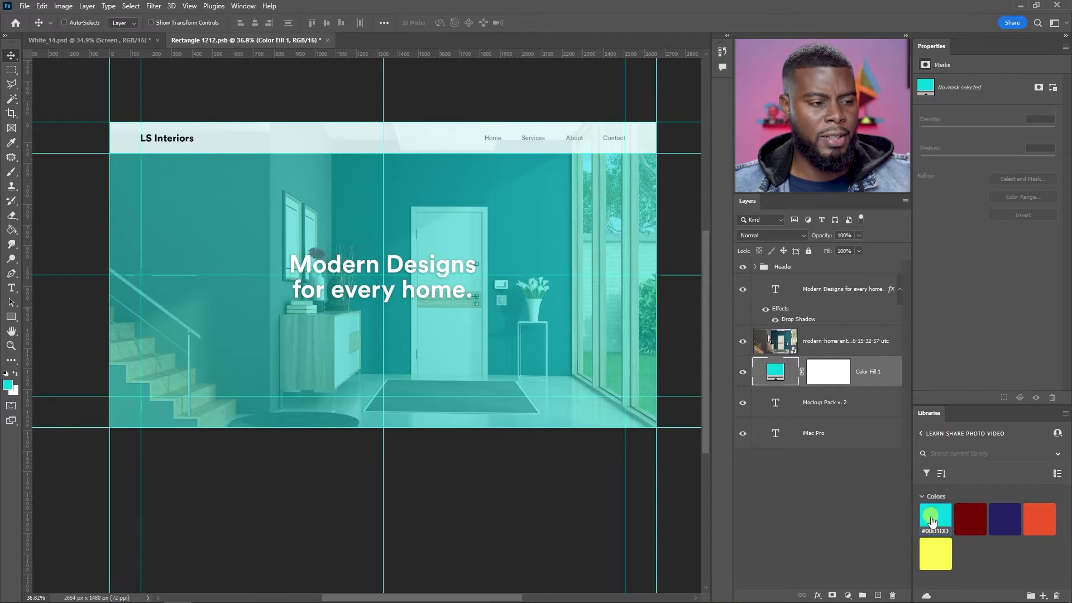
click(1012, 521)
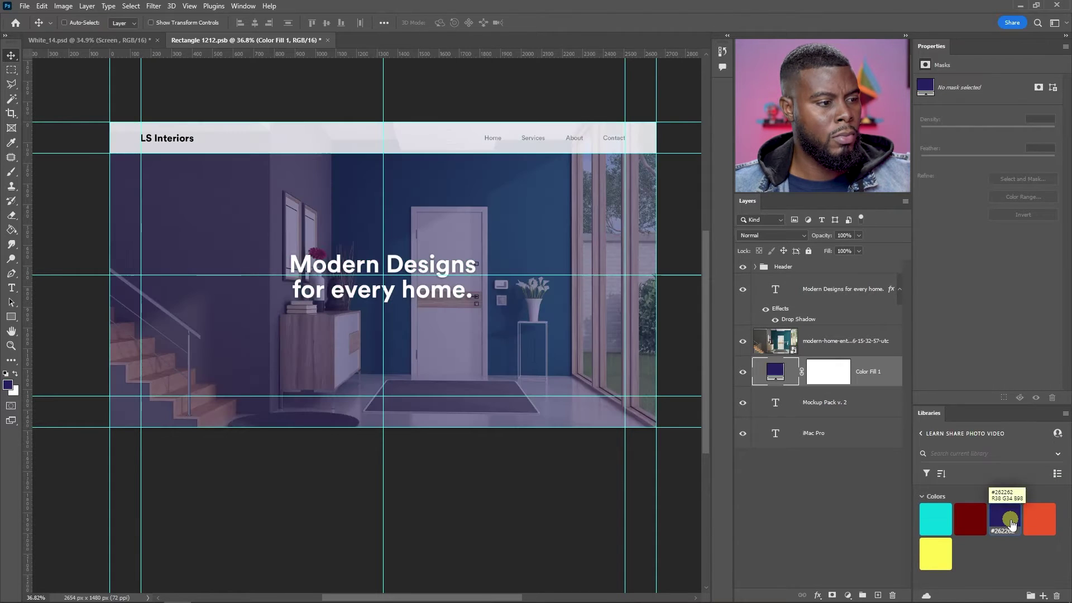
click(936, 519)
- Save the smart object's website design and check the updated screen in the White_14.psd iMac mockup
scroll(342, 289, up, 1)
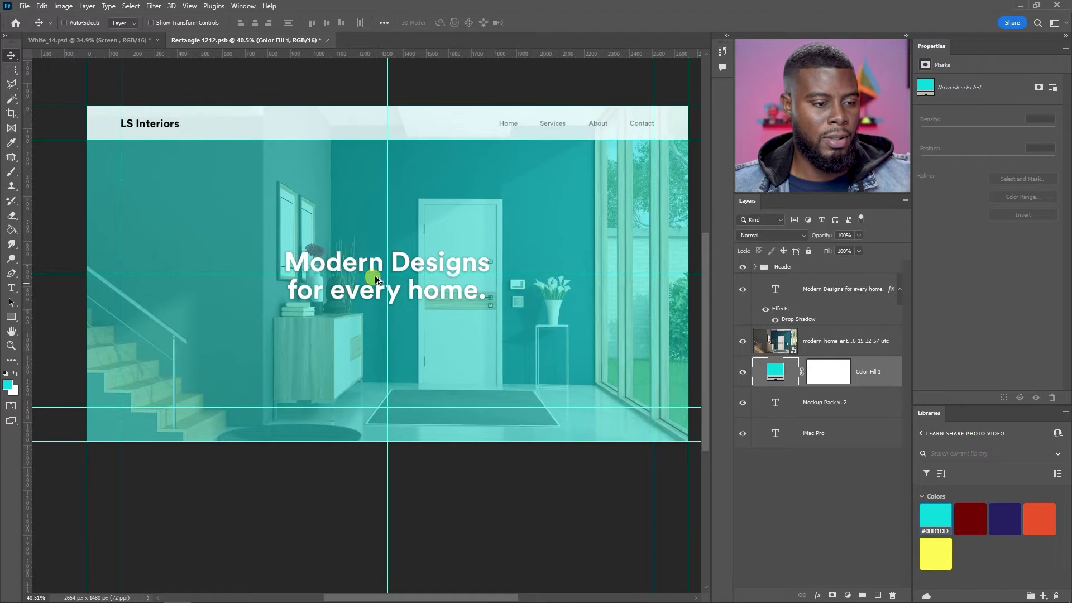
scroll(444, 237, up, 2)
scroll(449, 240, right, 1)
scroll(449, 239, down, 2)
scroll(417, 230, up, 1)
scroll(419, 233, down, 1)
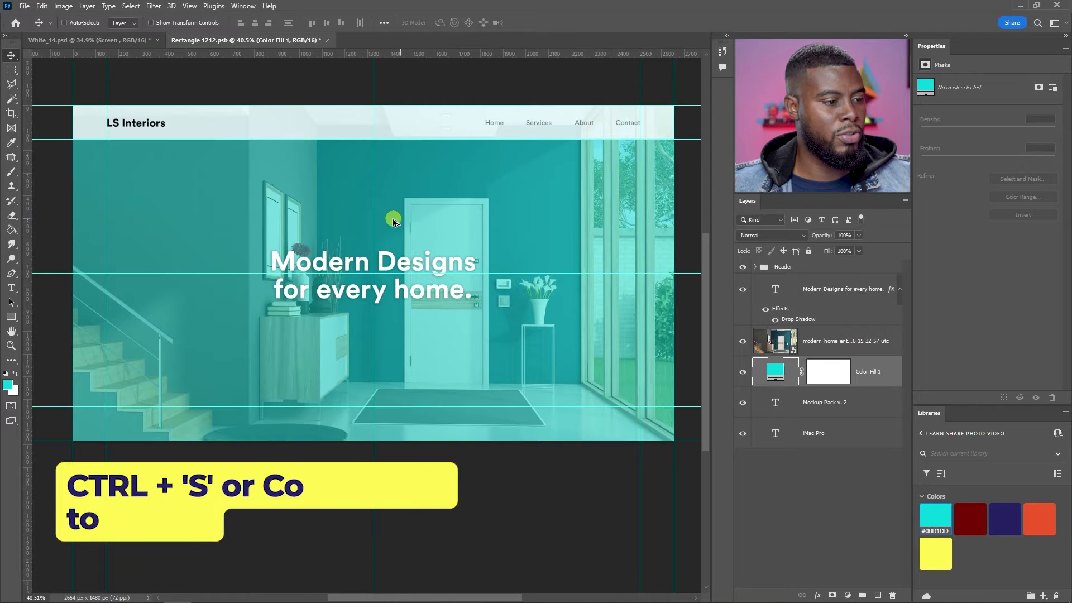
key(ctrl+s)
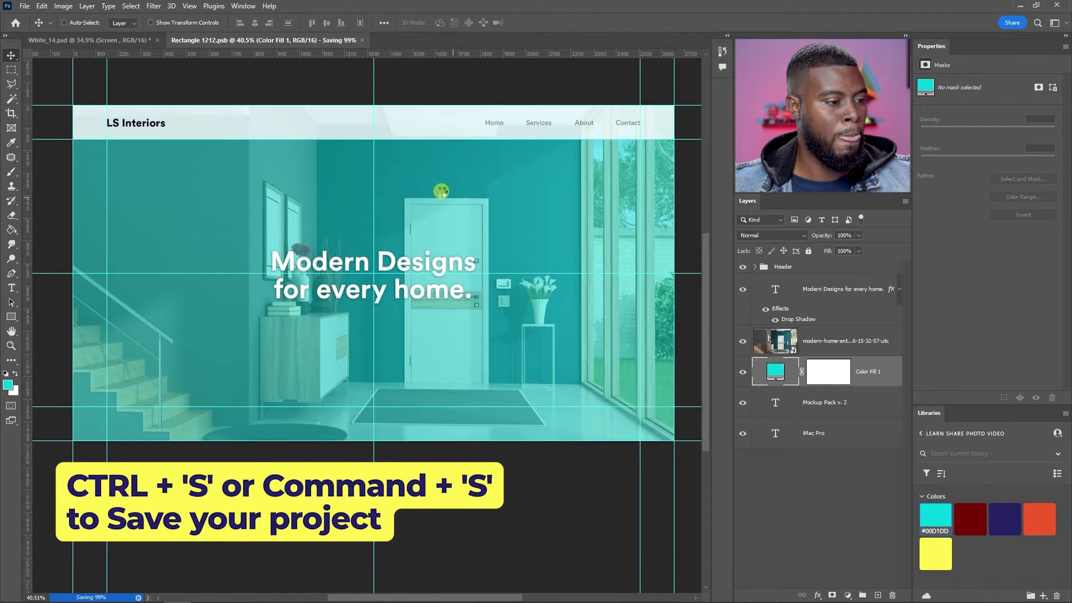
click(136, 42)
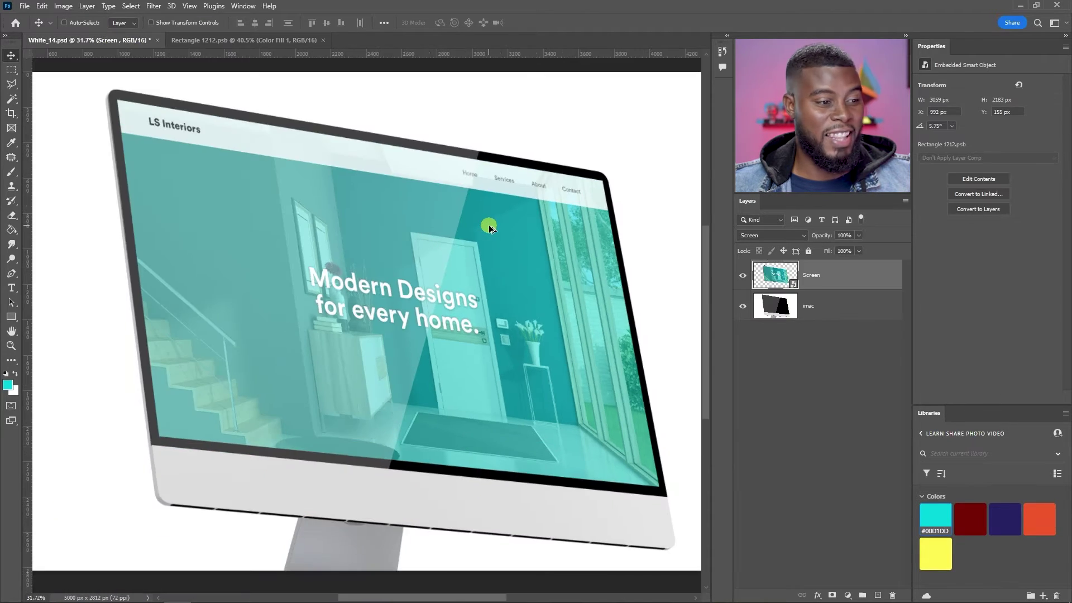
click(260, 42)
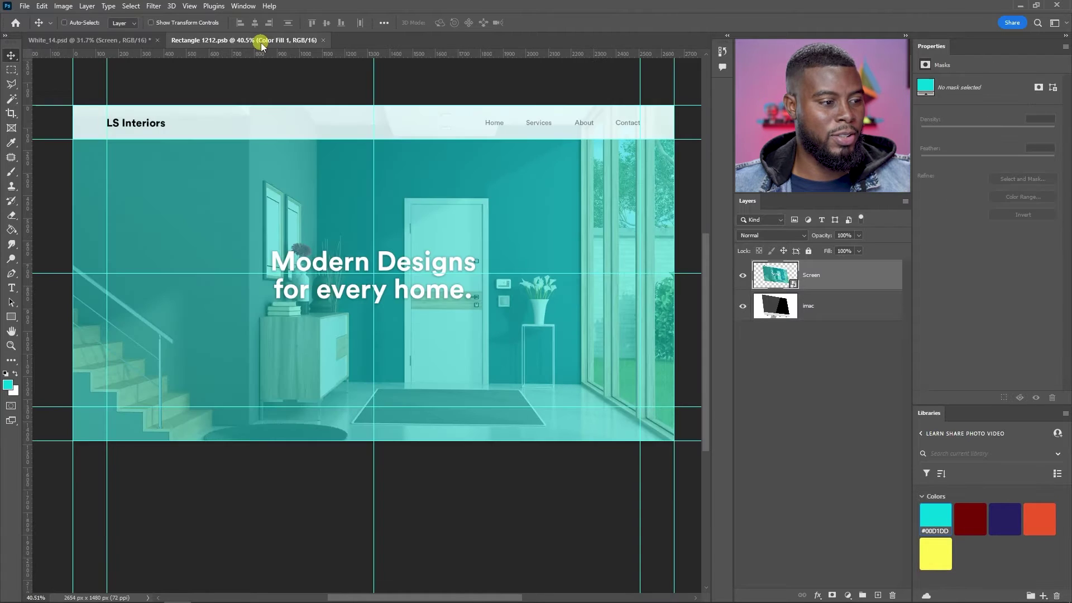
click(152, 40)
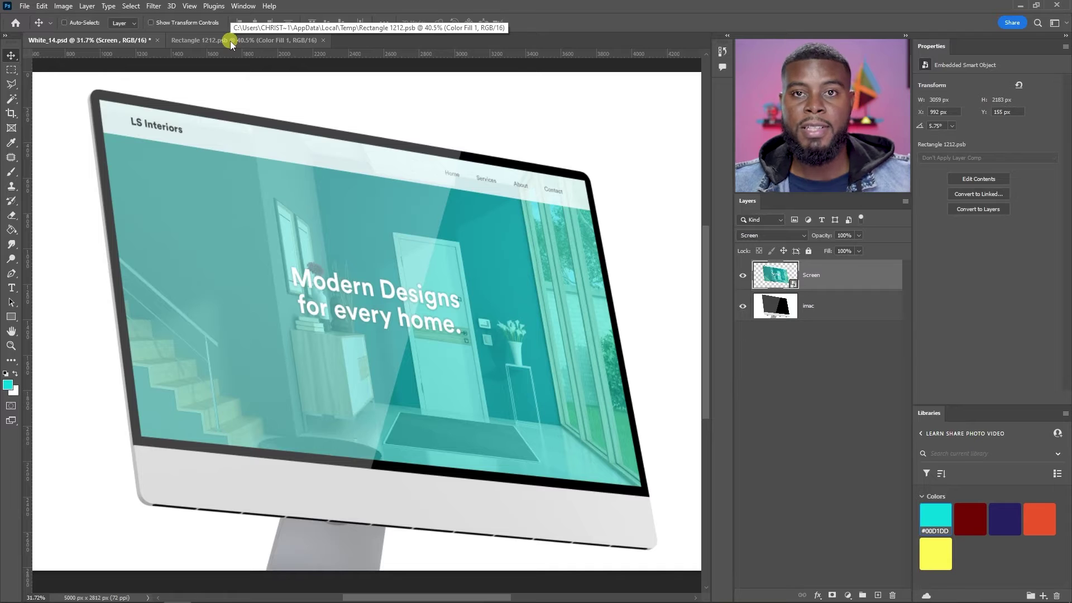
- In the Rectangle 1212.psb design, set the headline's font style to Black and its leading to 112 pt
click(275, 44)
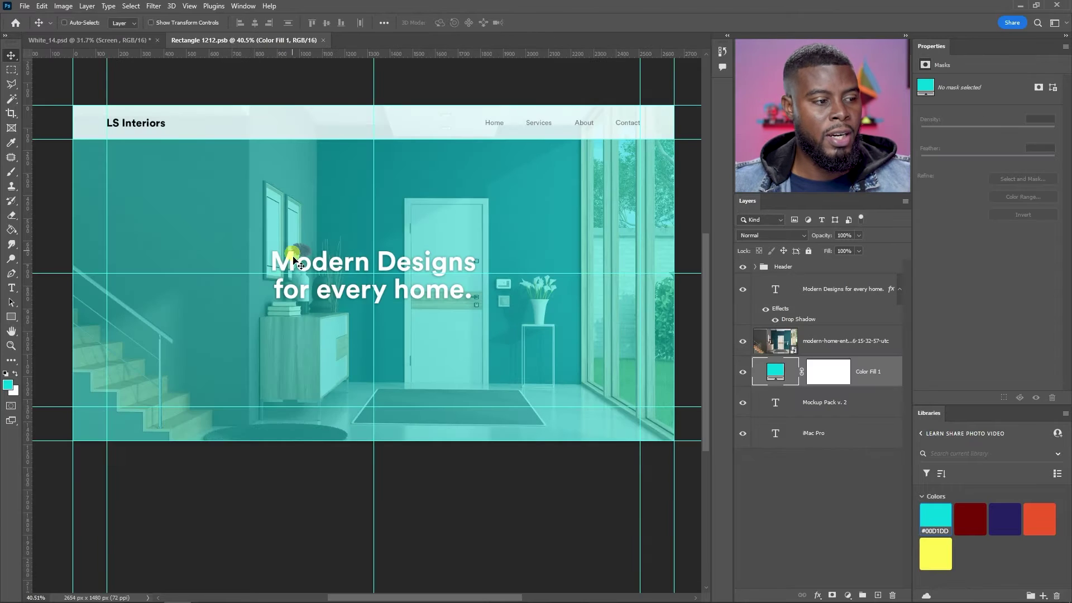
click(819, 297)
click(1015, 127)
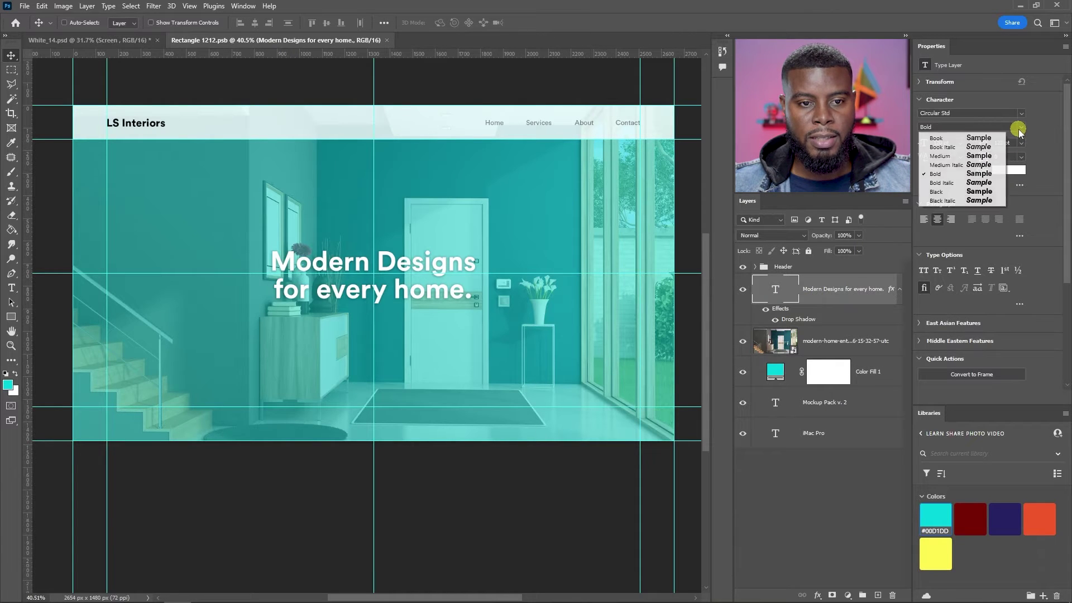
click(981, 193)
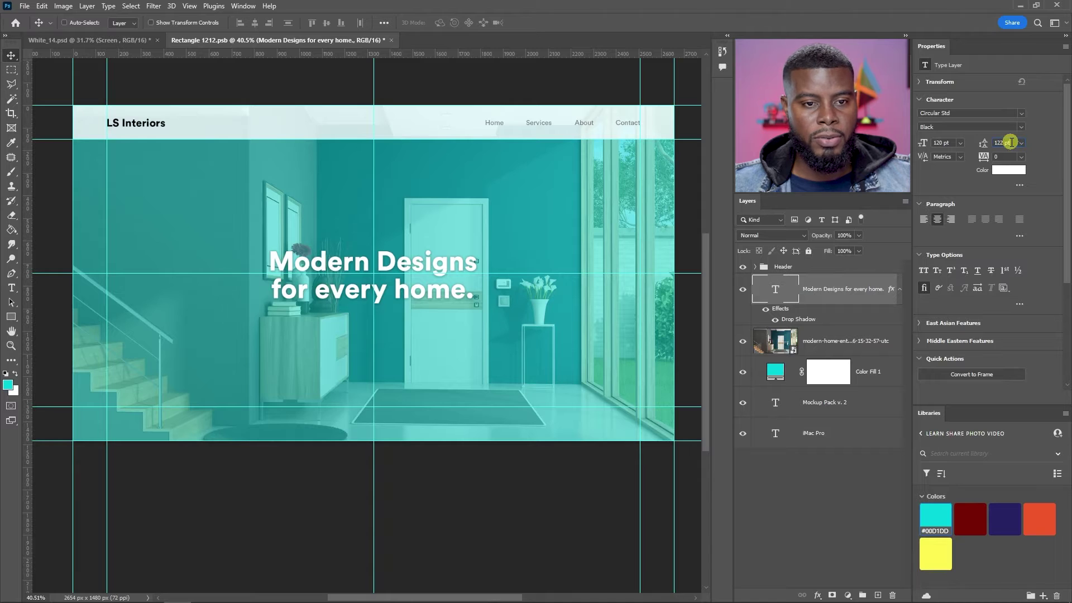
key(shift+Down)
key(shift+Up)
click(832, 291)
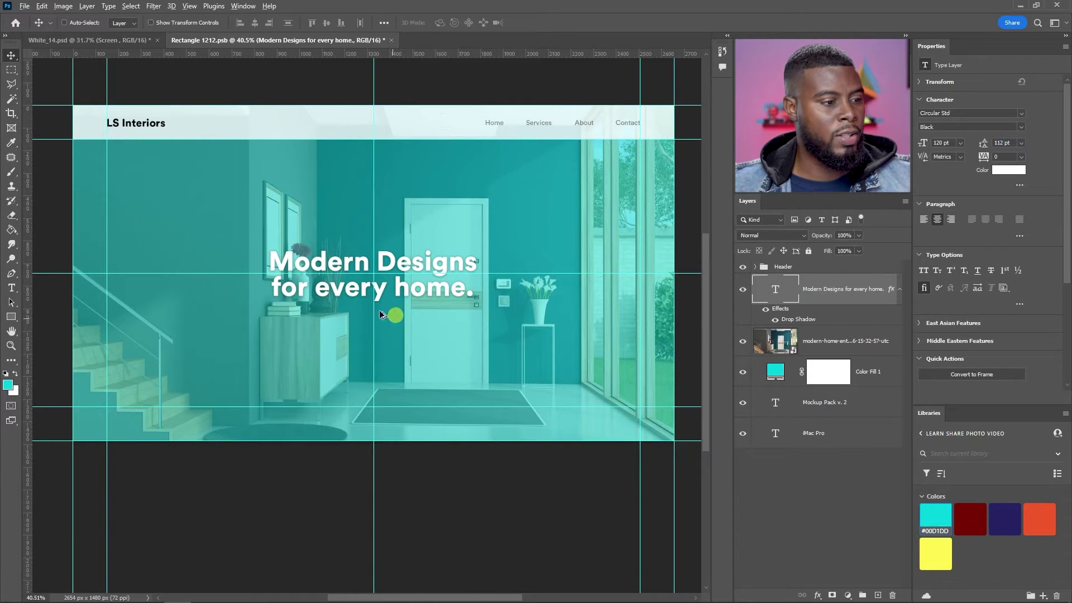
scroll(334, 306, up, 5)
key(t)
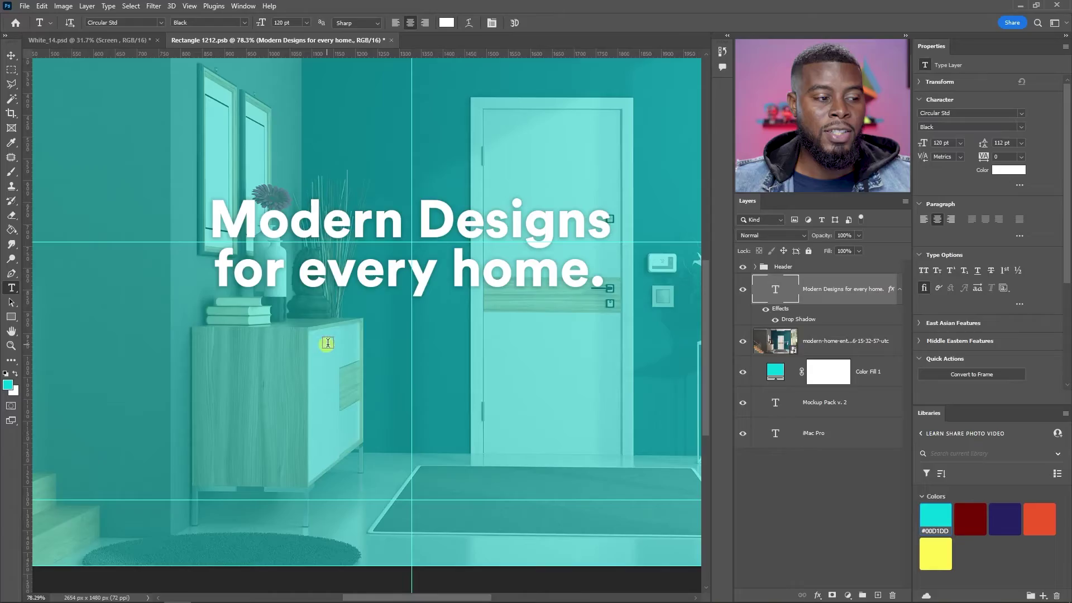
scroll(335, 341, down, 1)
scroll(380, 326, up, 1)
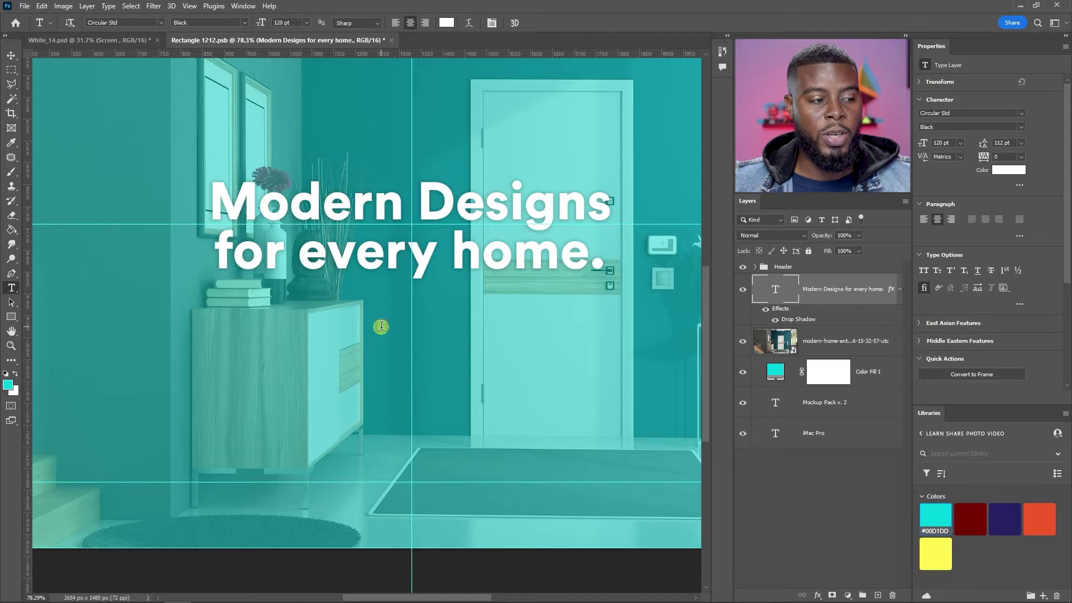
key(v)
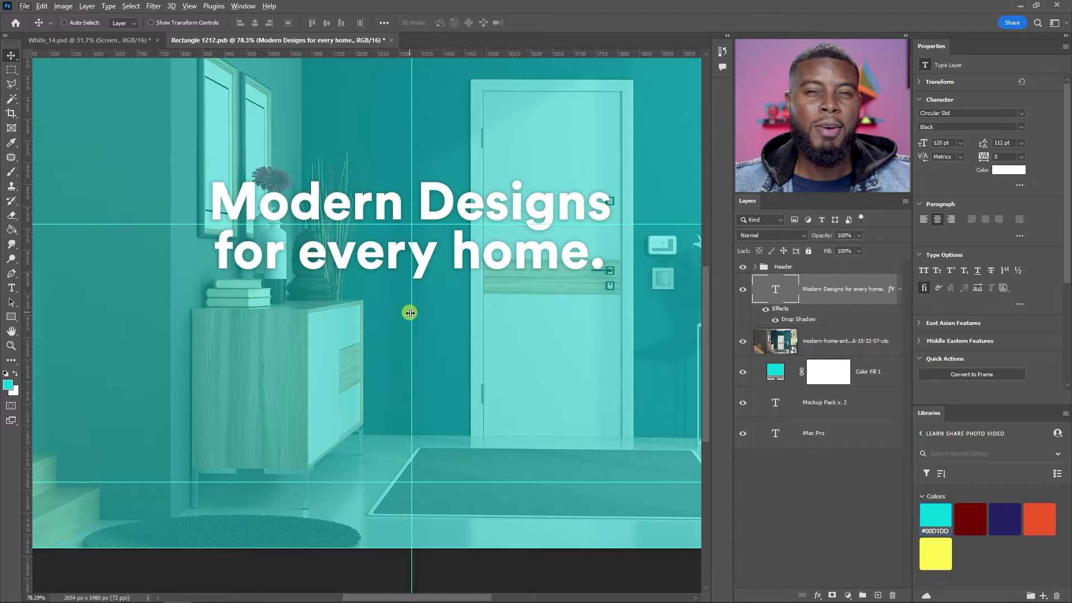
key(alt+t)
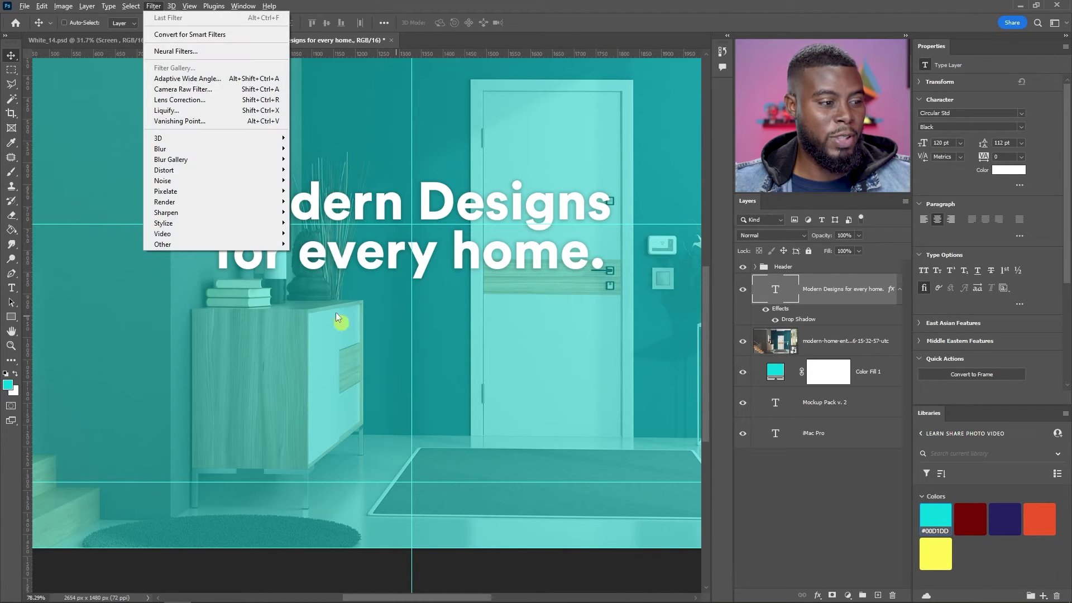
click(555, 8)
- Add a new text layer reading "Book Consultation" below the headline
key(t)
click(394, 348)
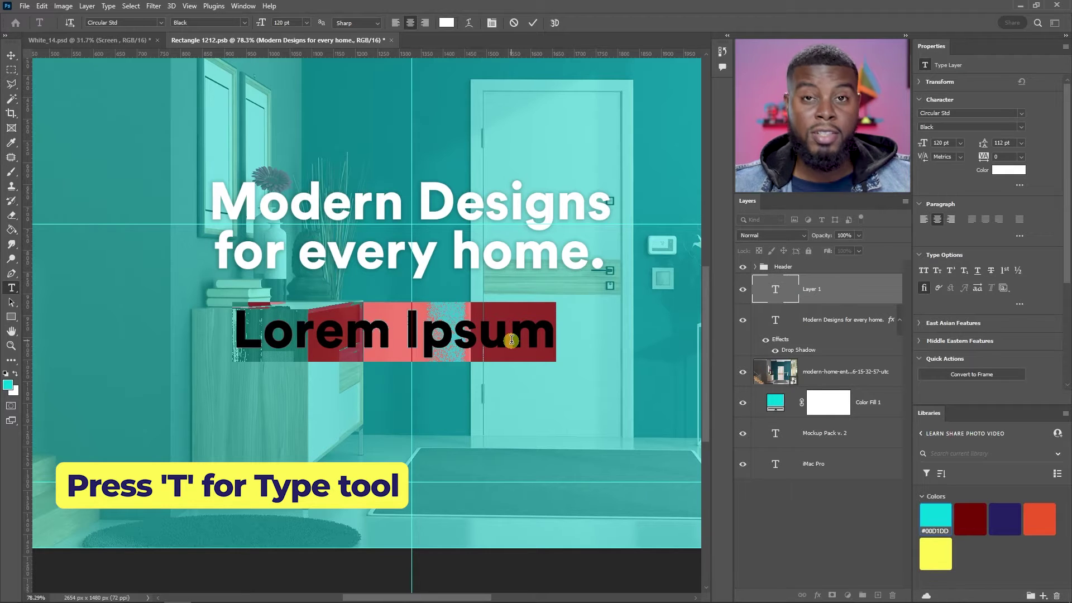
text(Coo)
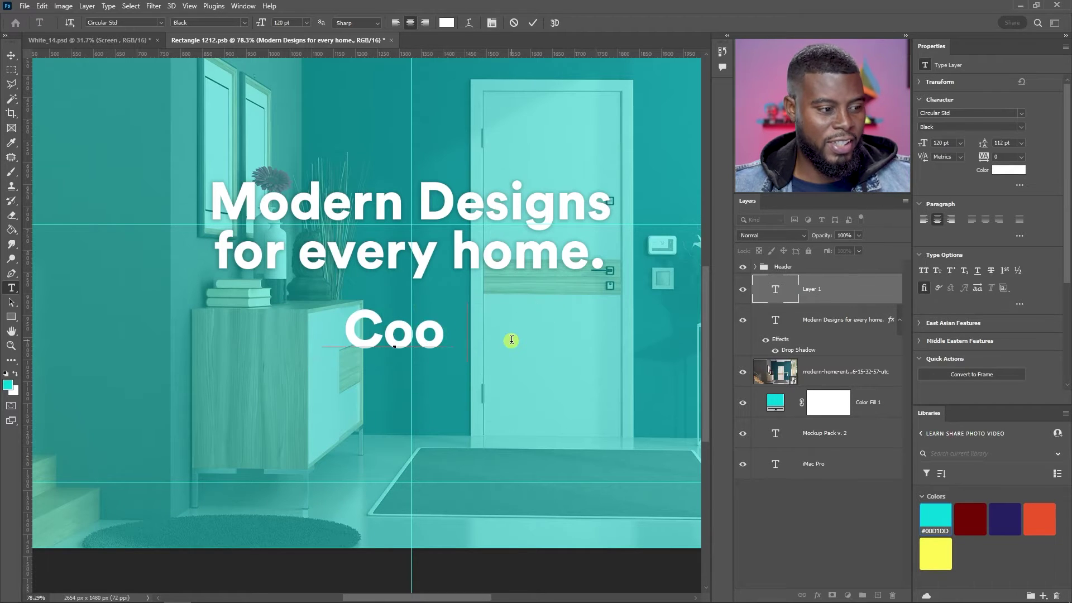
text(k)
key(ctrl+a)
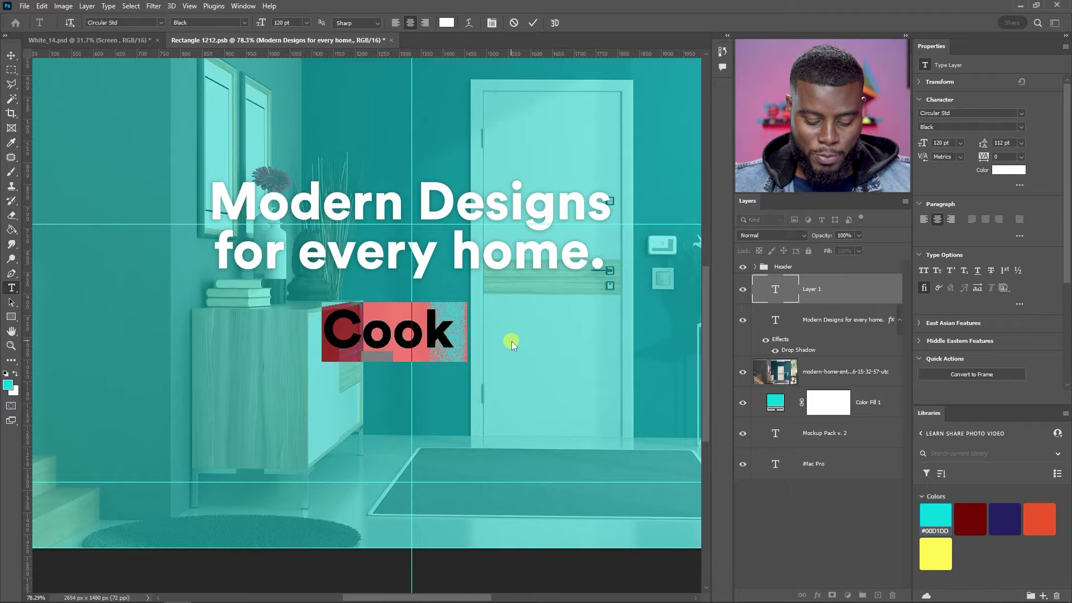
text(Book Cons)
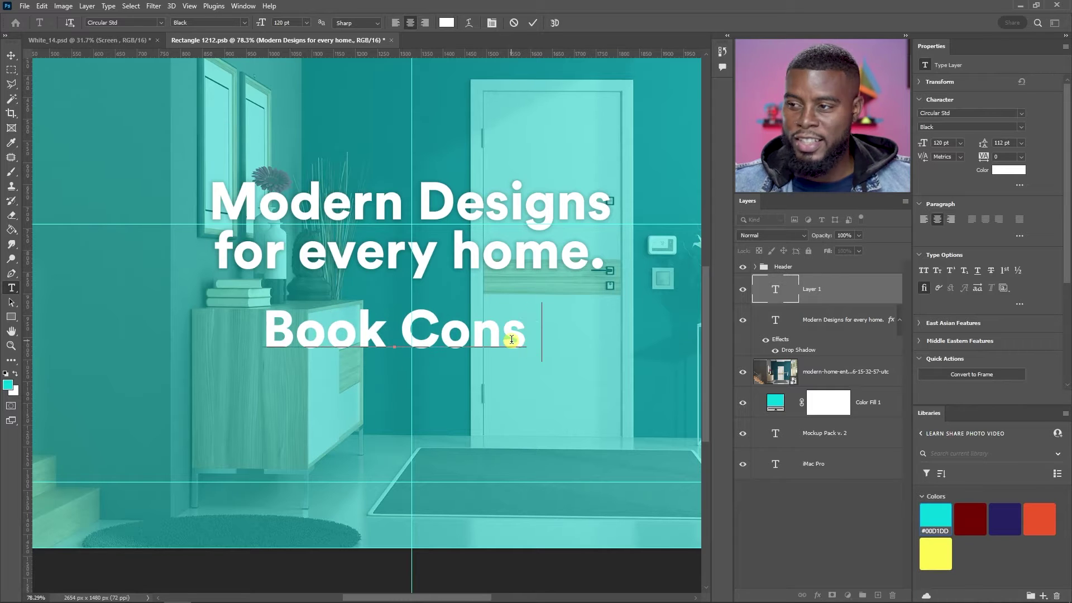
text(ultation)
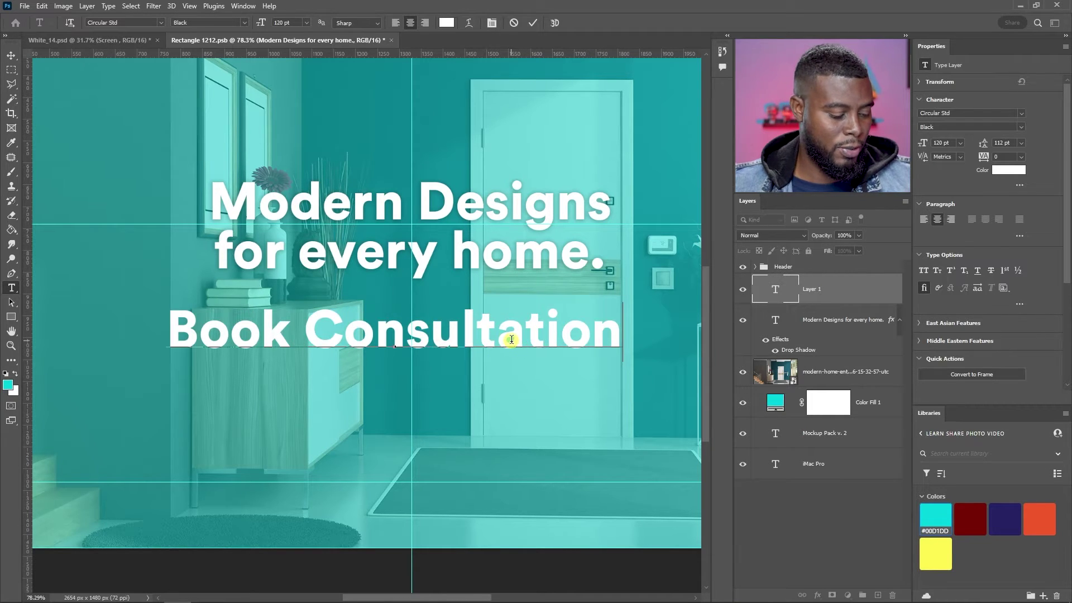
click(813, 294)
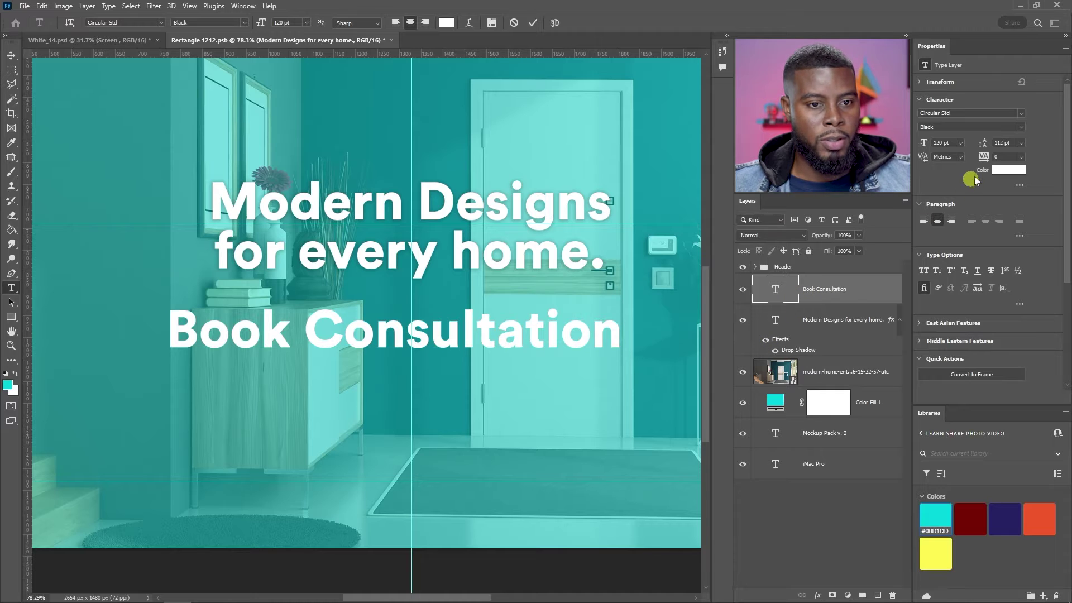
- Set the Book Consultation text's font style to Medium
click(1020, 127)
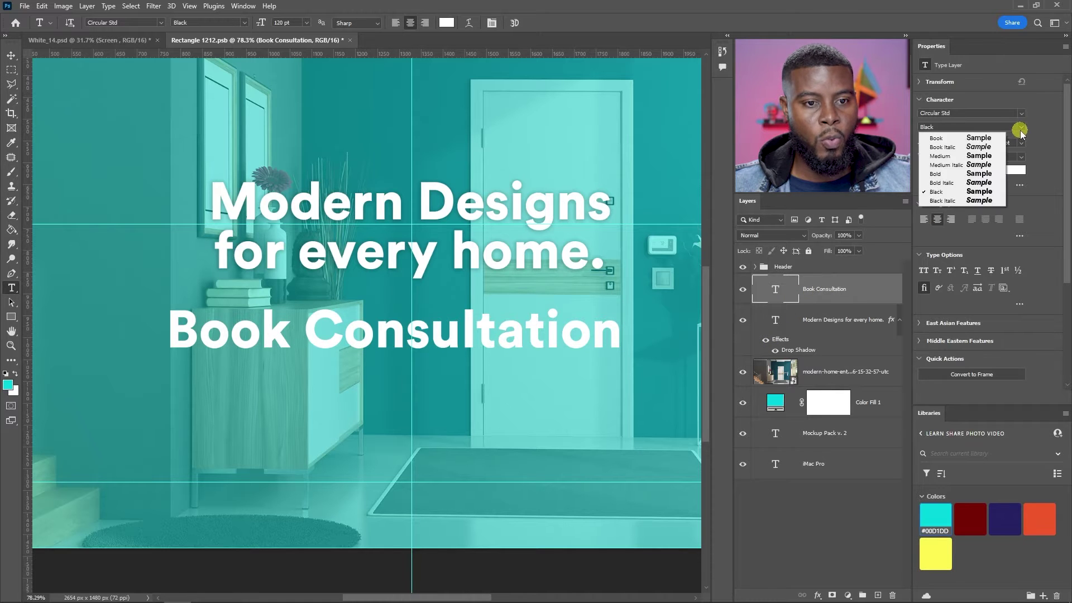
click(967, 157)
scroll(550, 242, down, 5)
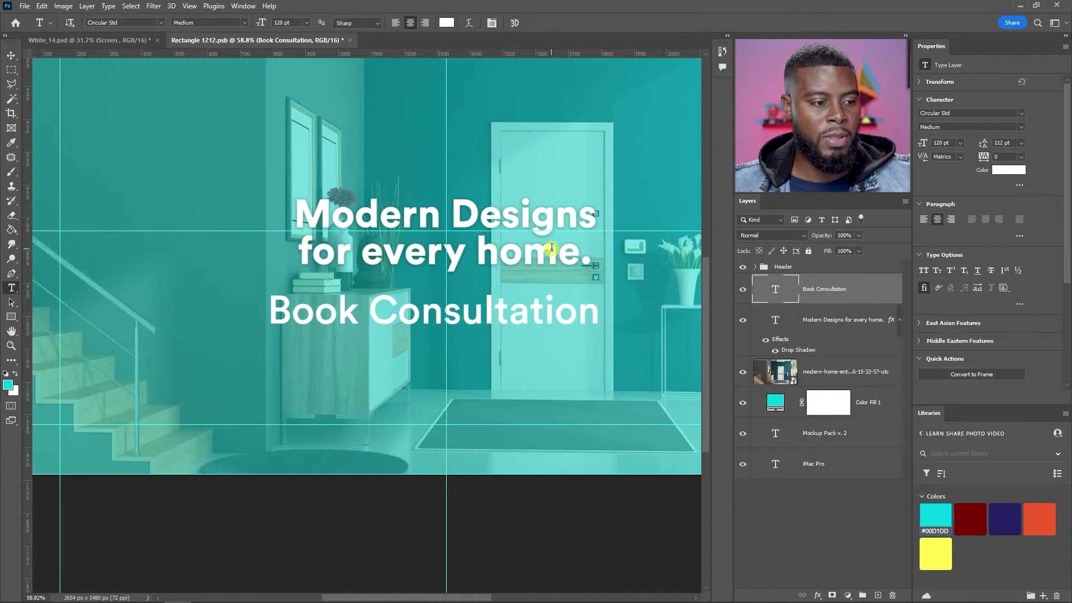
key(v)
- Check the font size of the navigation text layer inside the Header group
scroll(626, 130, up, 3)
key(t)
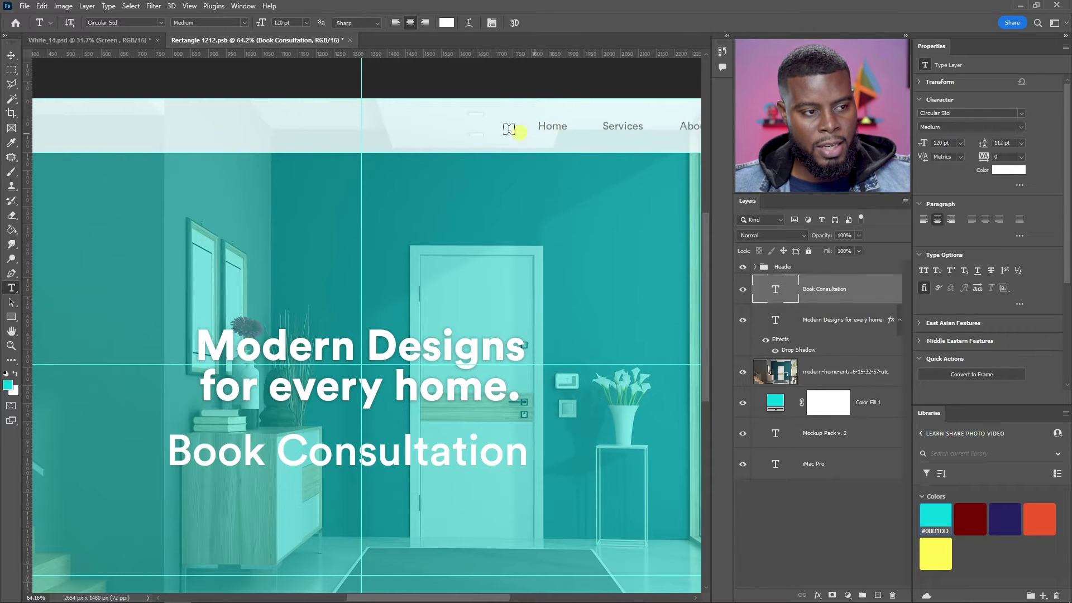
click(756, 267)
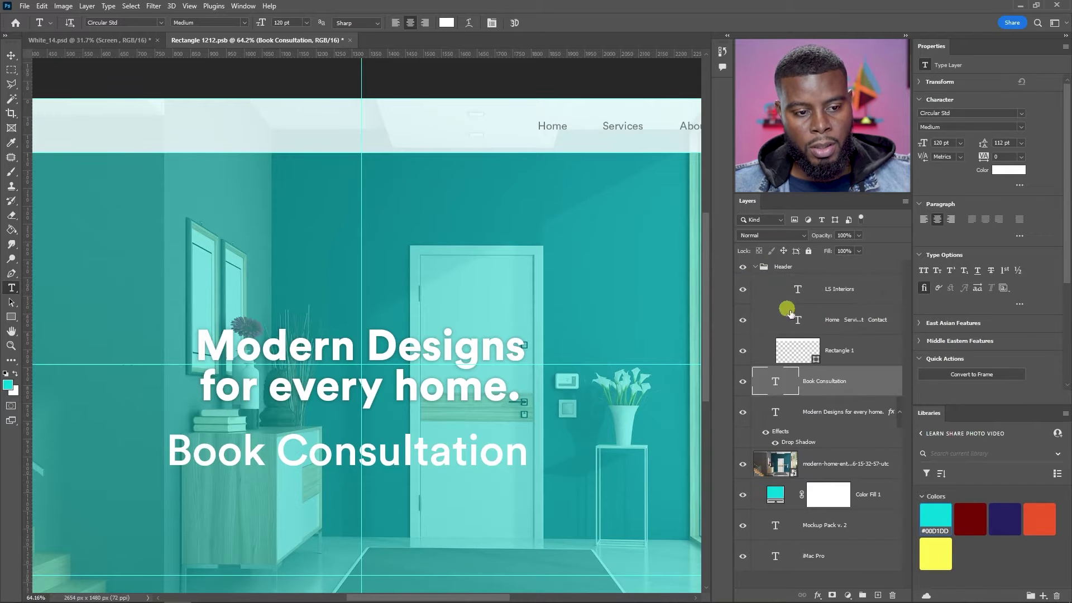
click(836, 318)
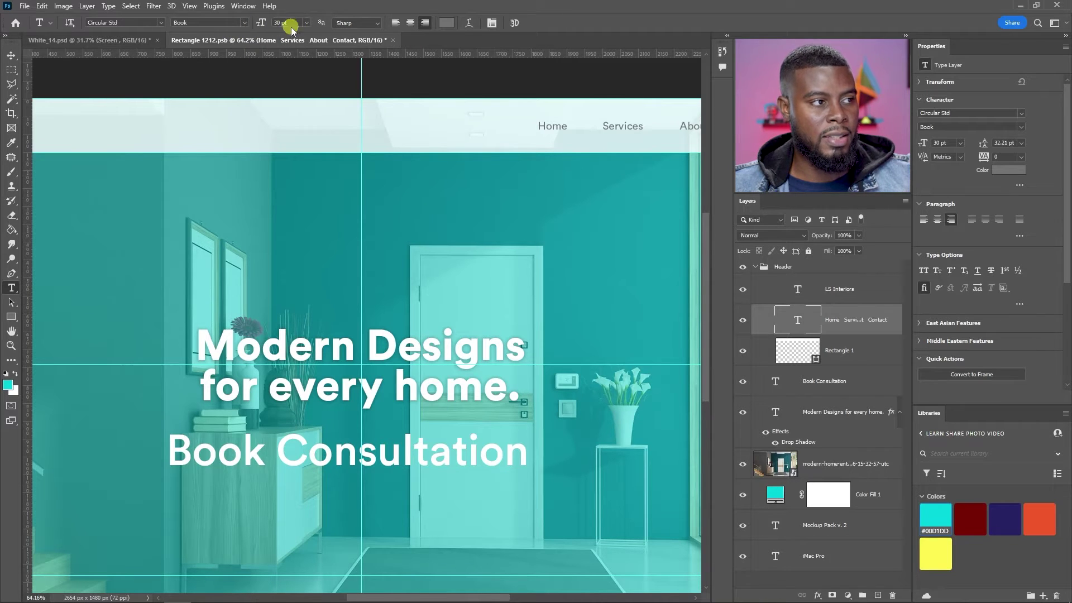
click(757, 267)
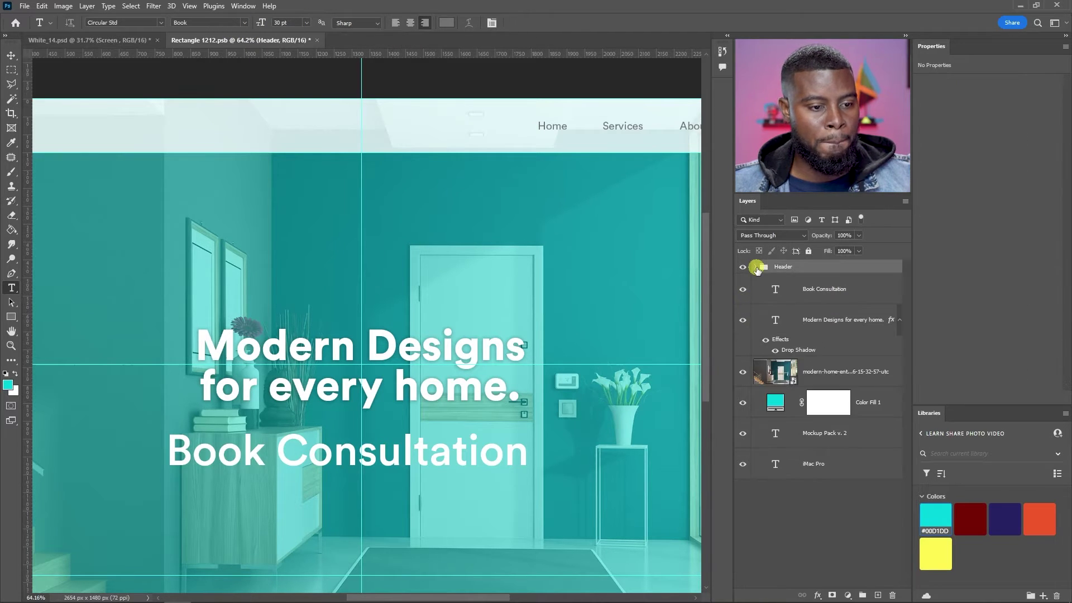
- Set the Book Consultation text's font size to 30 pt
click(824, 295)
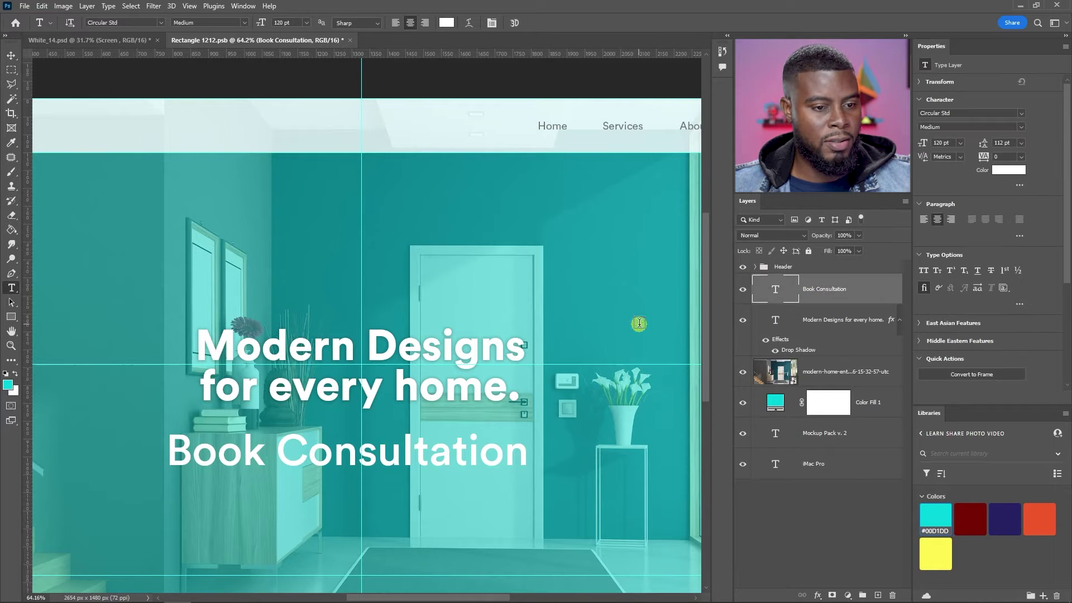
click(961, 143)
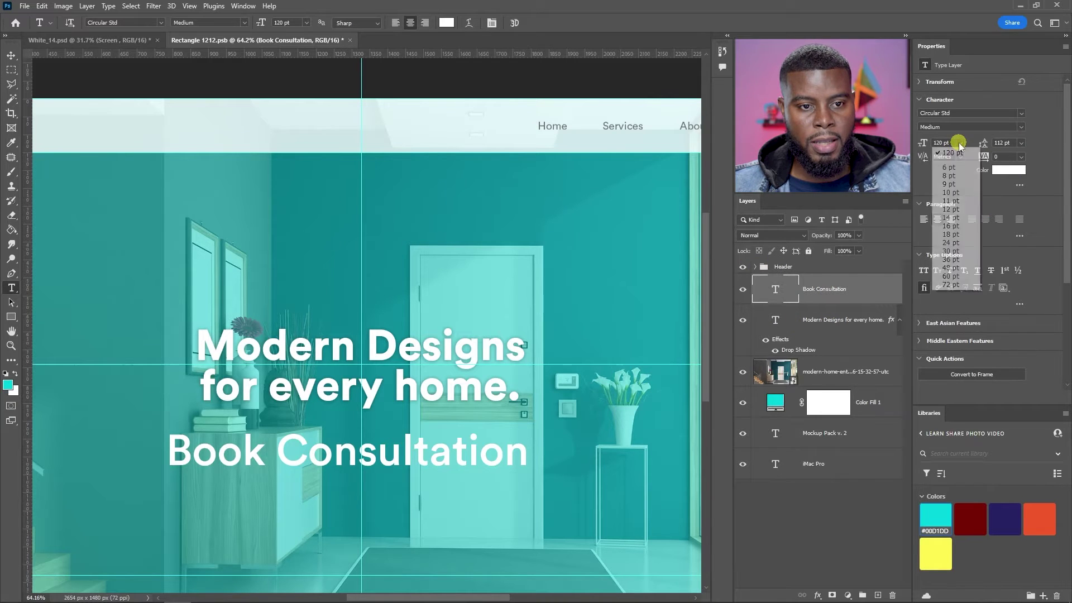
click(951, 251)
scroll(316, 473, up, 5)
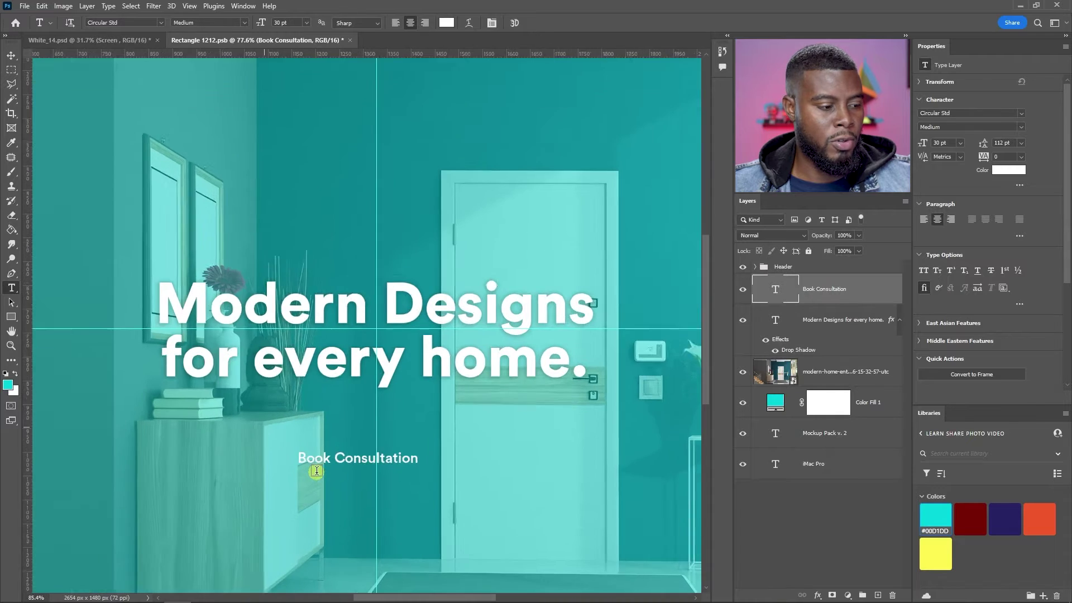
scroll(379, 383, down, 3)
key(v)
scroll(347, 363, up, 1)
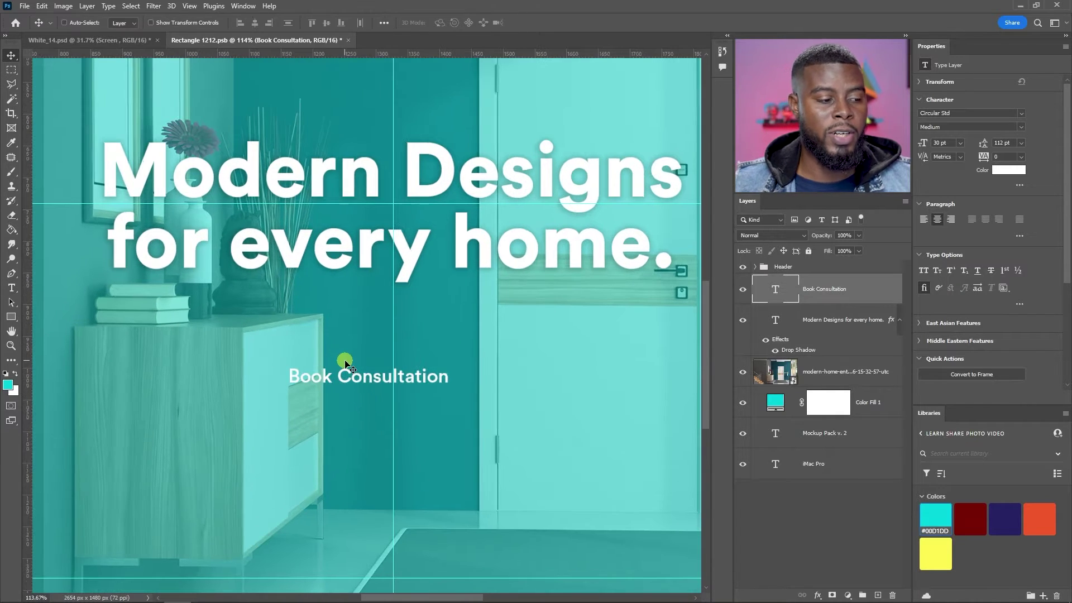
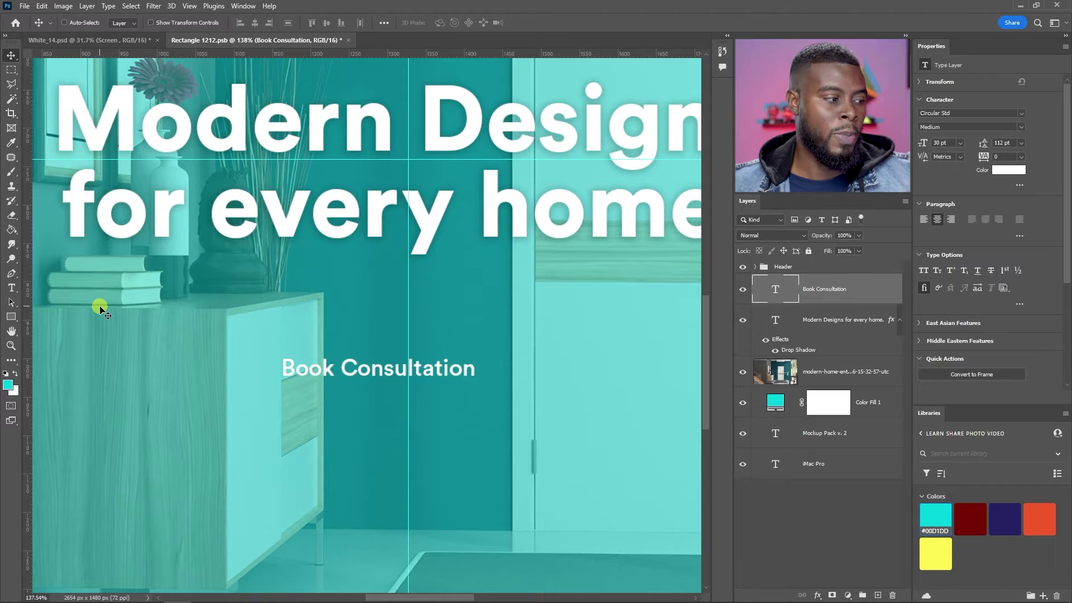
- Draw a turquoise rectangle about 304 by 65 px over the Book Consultation text and stack the text layer above it
key(u)
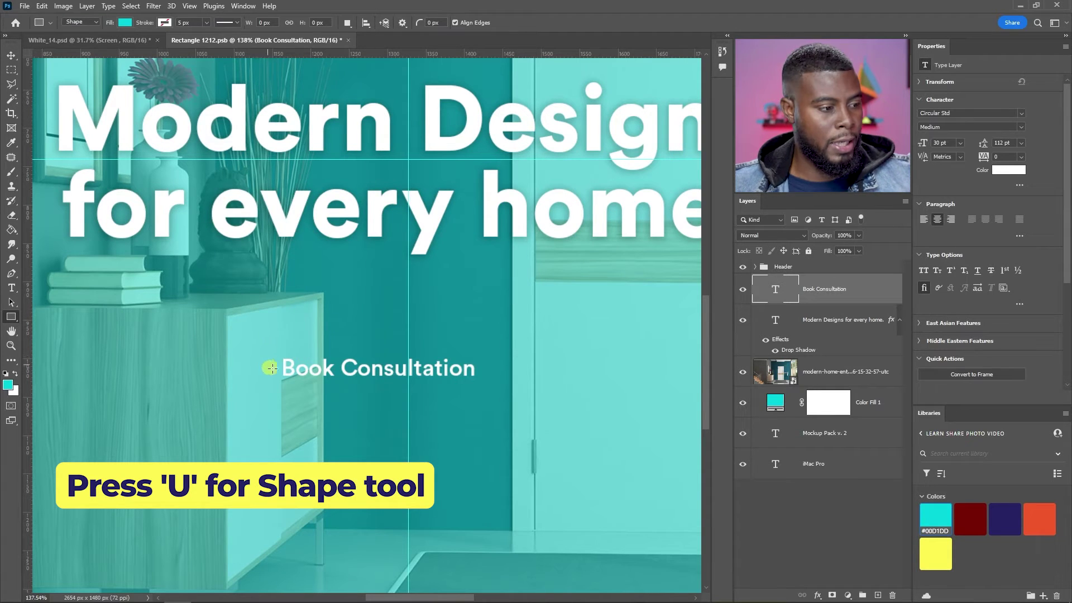
mouse_move(265, 345)
mouse_down()
mouse_move(408, 364)
mouse_move(497, 395)
mouse_up()
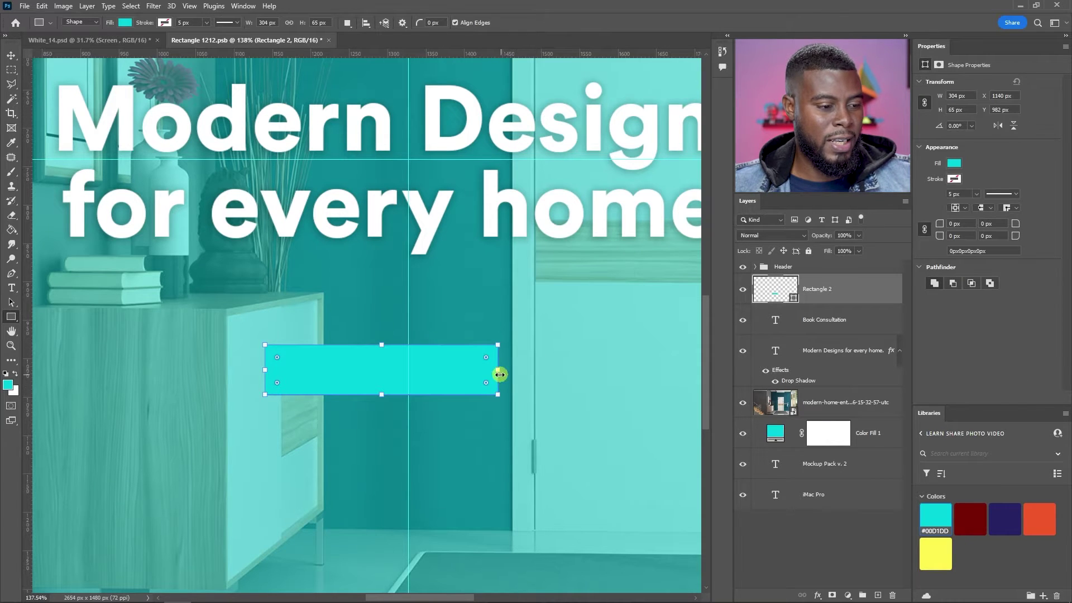
scroll(464, 386, up, 1)
scroll(464, 387, up, 1)
drag(815, 317, 826, 280)
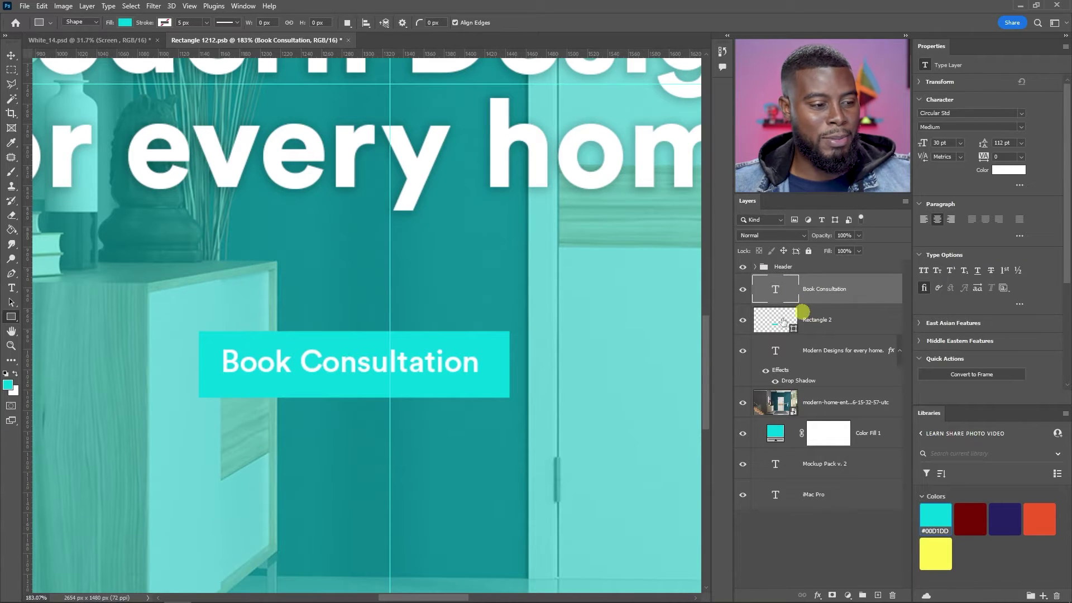
- Move the Book Consultation text to the middle of the rectangle and align both layers by their horizontal centers
key(v)
drag(400, 359, 409, 367)
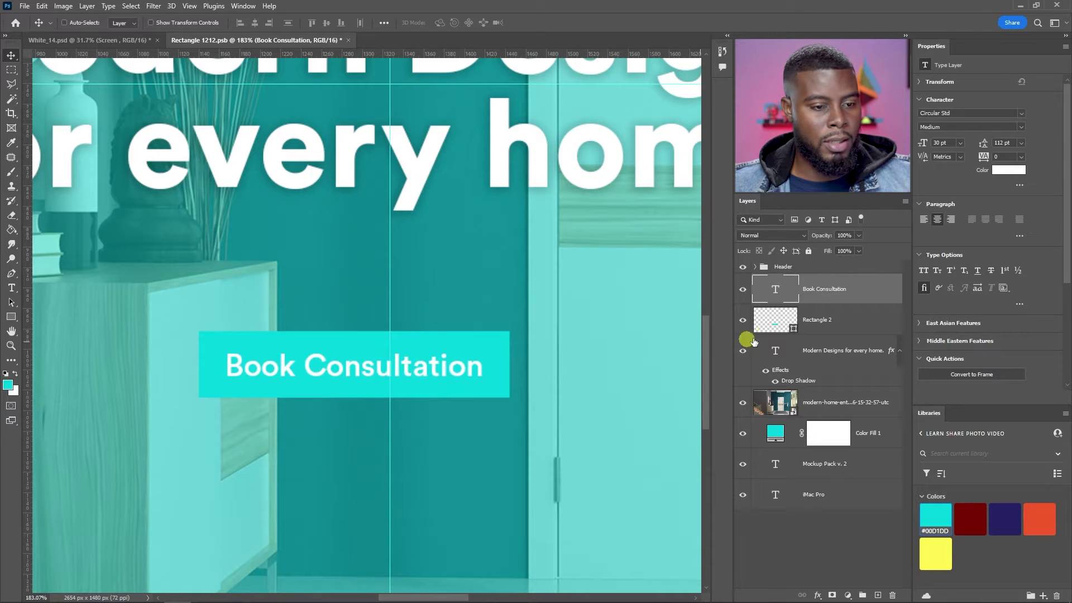
shift+click(831, 319)
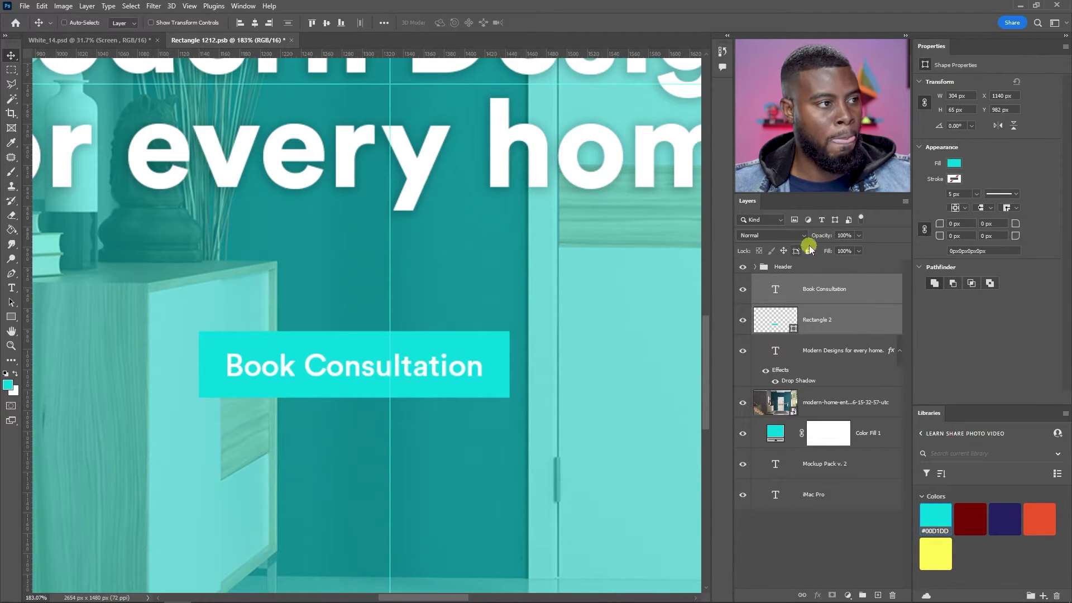
click(255, 23)
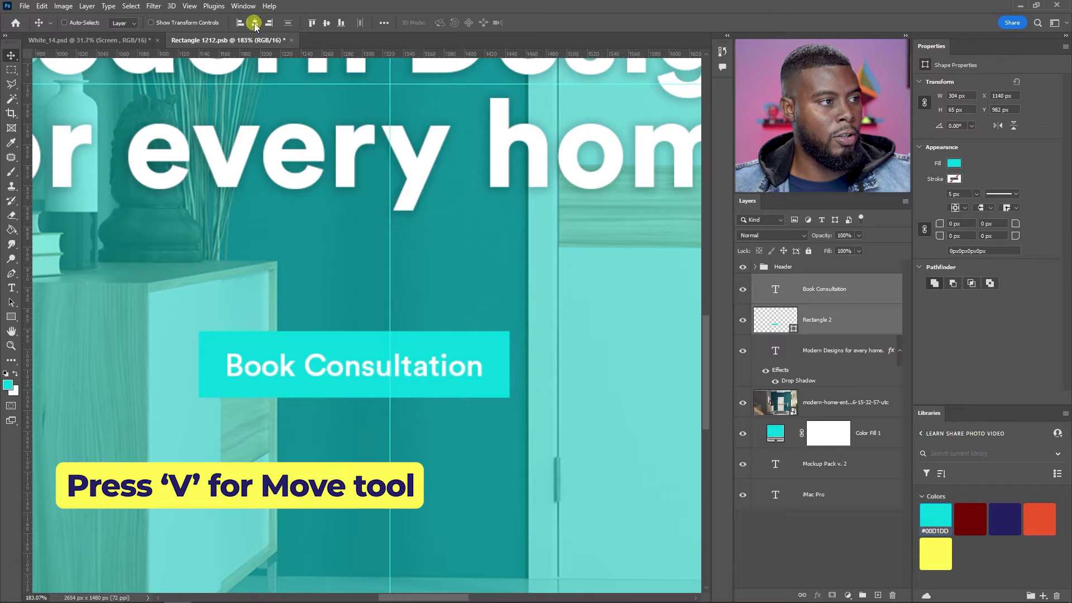
- Change the fill color of the rectangle behind the Book Consultation text to white
click(837, 313)
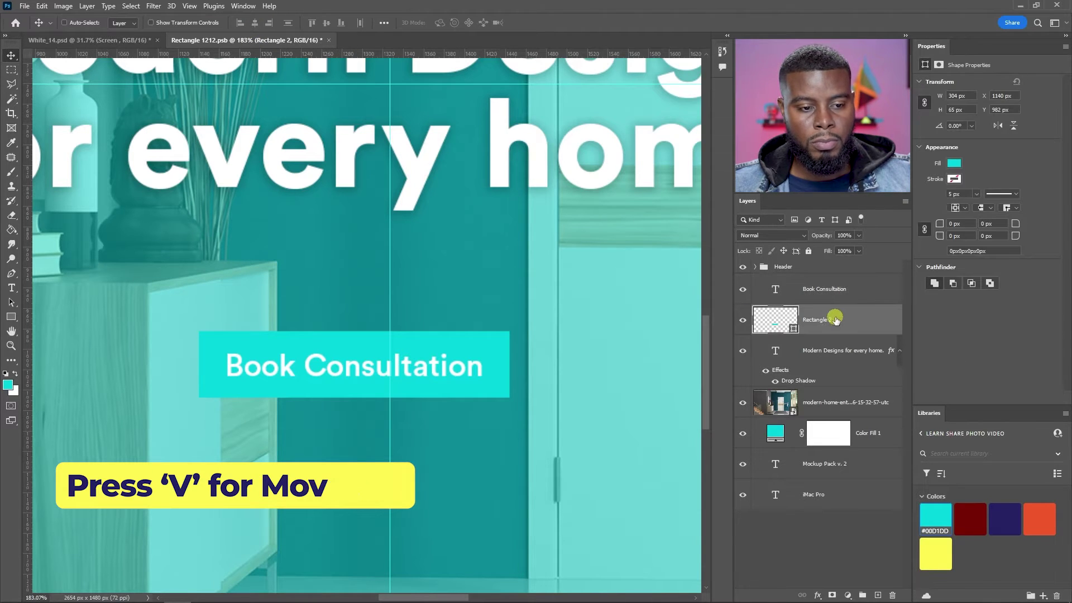
click(956, 166)
click(955, 164)
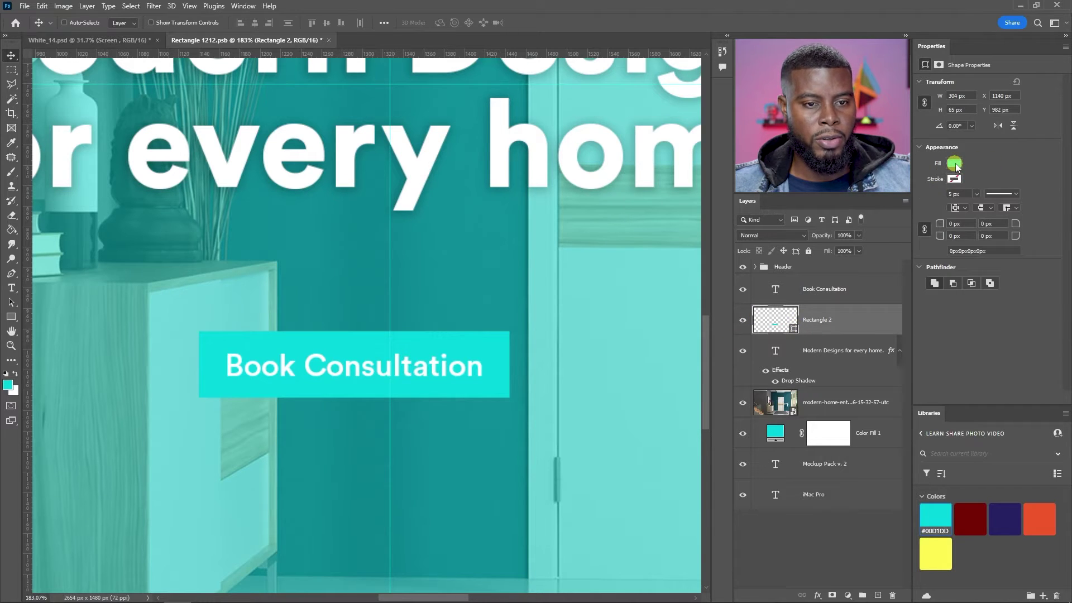
double_click(793, 328)
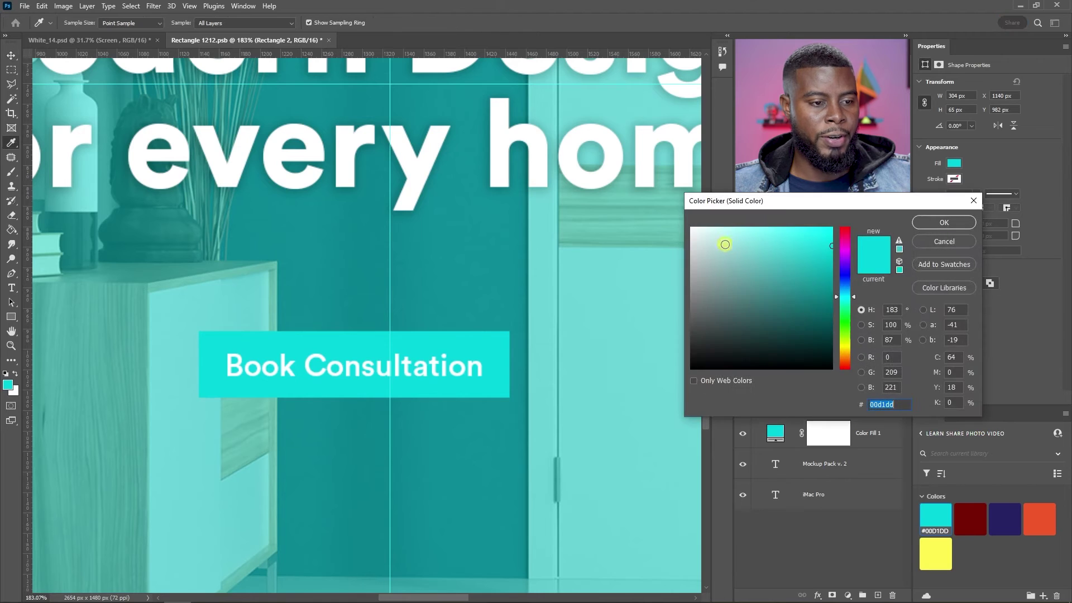
drag(724, 244, 678, 215)
click(943, 220)
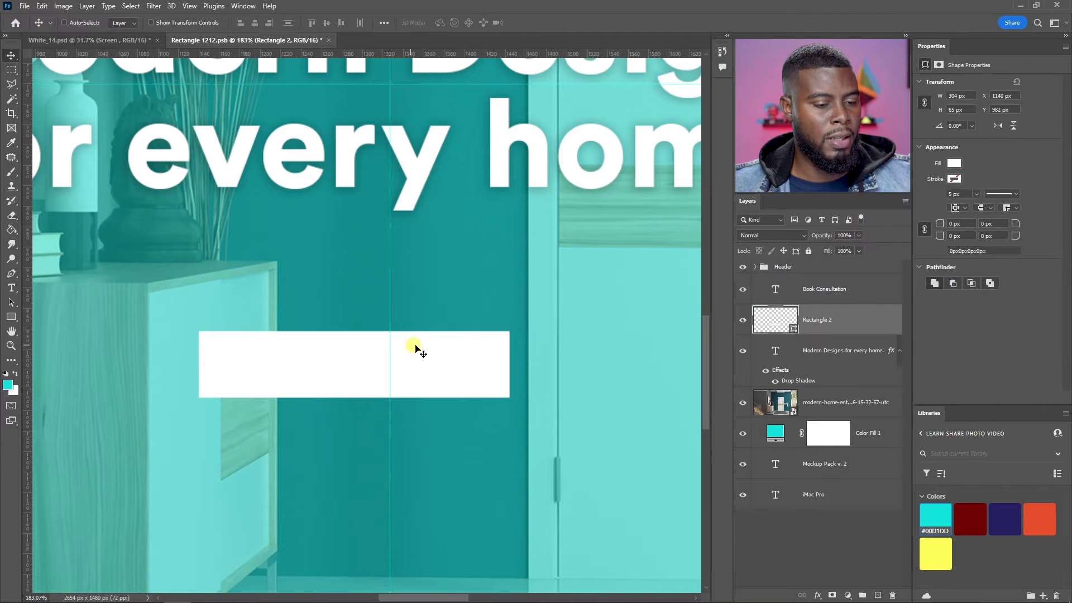
- Change the Book Consultation text color to a medium gray
click(837, 289)
click(1008, 169)
drag(713, 299, 691, 298)
click(928, 230)
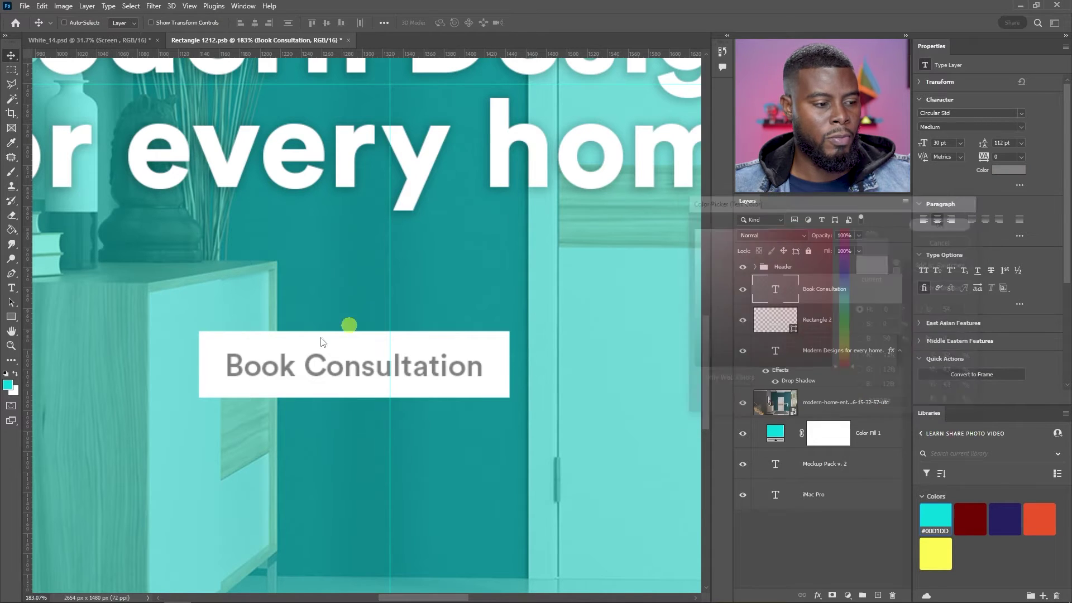
- Open the corner radius of the white rectangle behind the Book Consultation text for editing
click(824, 320)
scroll(480, 384, up, 2)
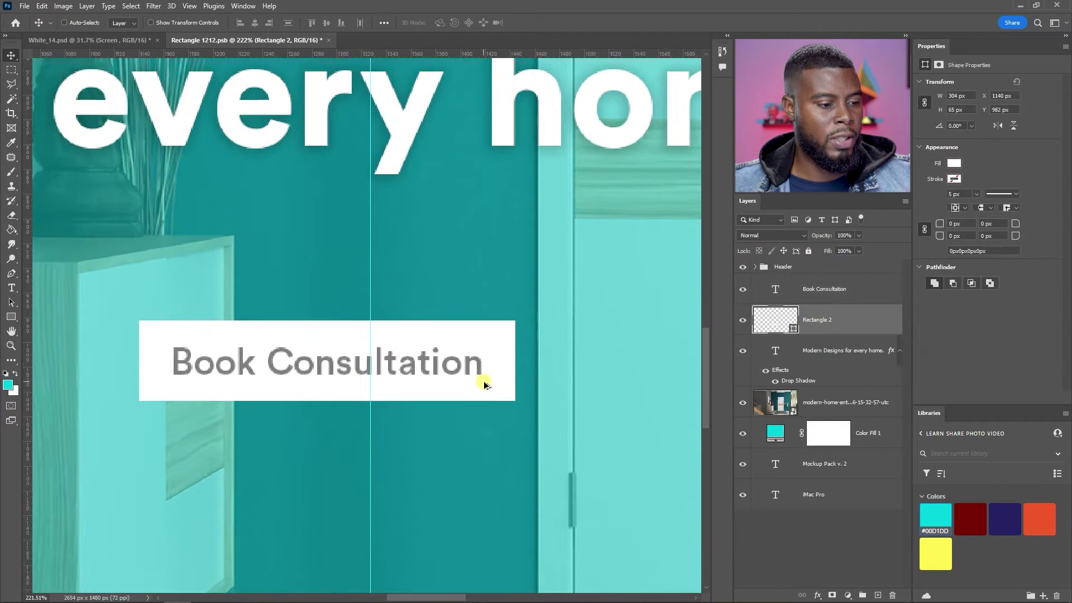
drag(972, 224, 939, 224)
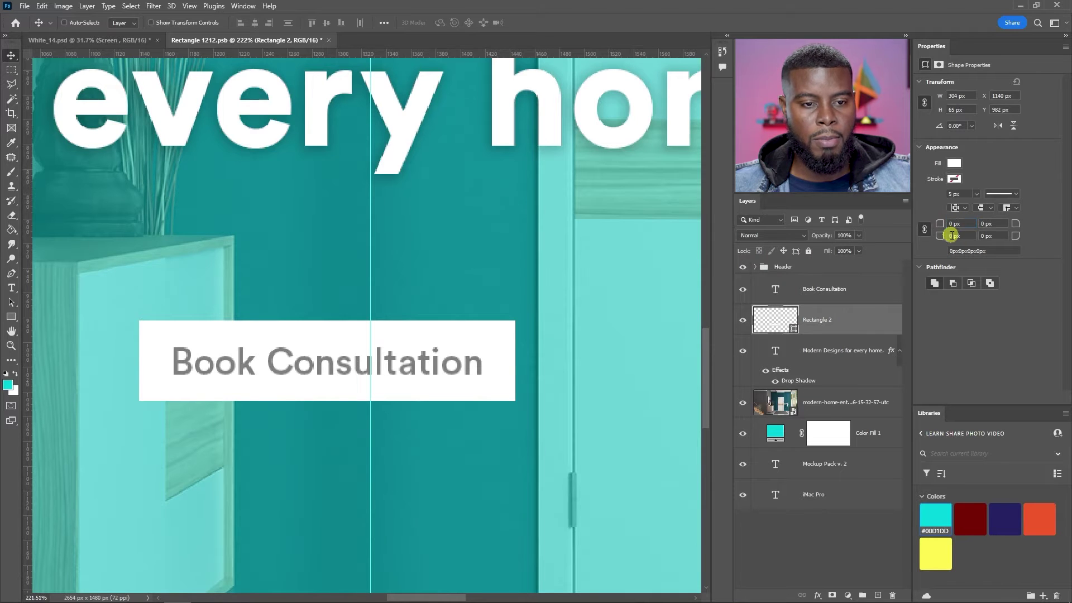
- Round all corners of the white rectangle behind the Book Consultation text to a 32 px radius
key(u)
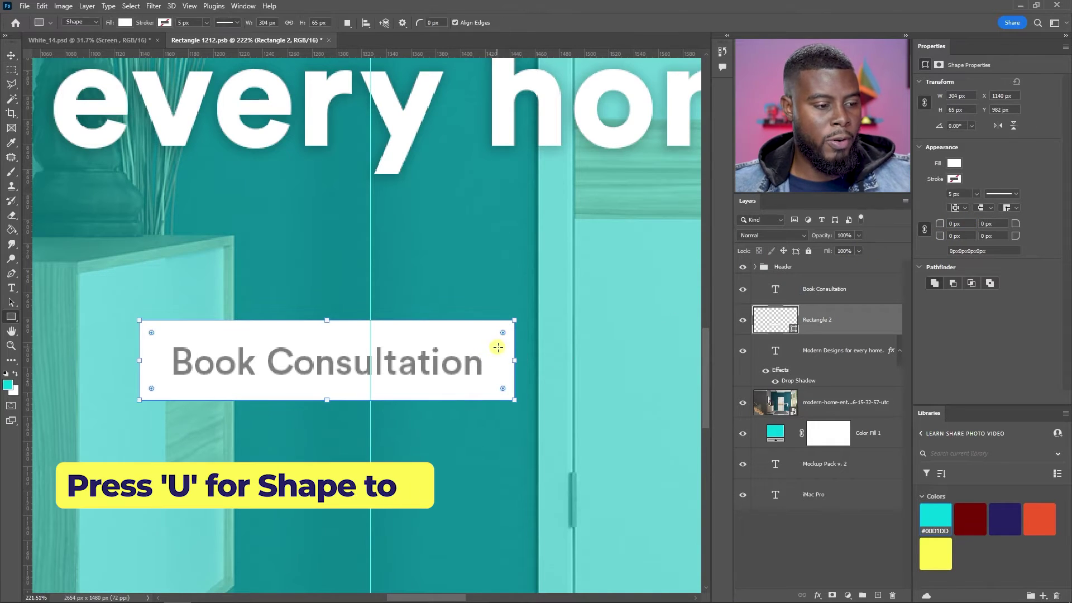
scroll(497, 347, up, 3)
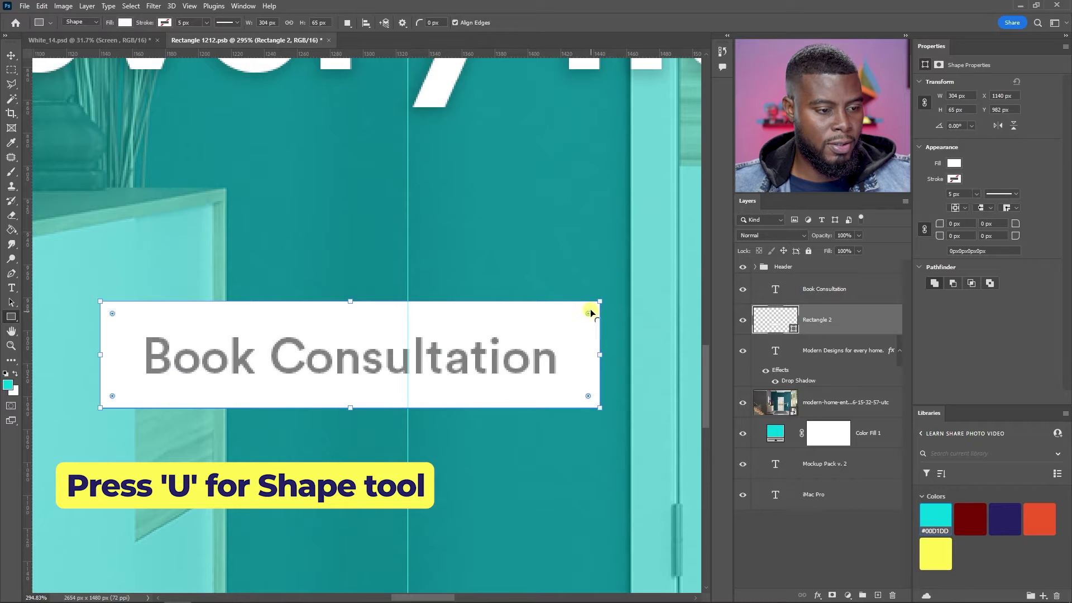
drag(587, 313, 575, 320)
drag(569, 319, 537, 319)
key(v)
scroll(450, 321, down, 5)
scroll(446, 333, down, 2)
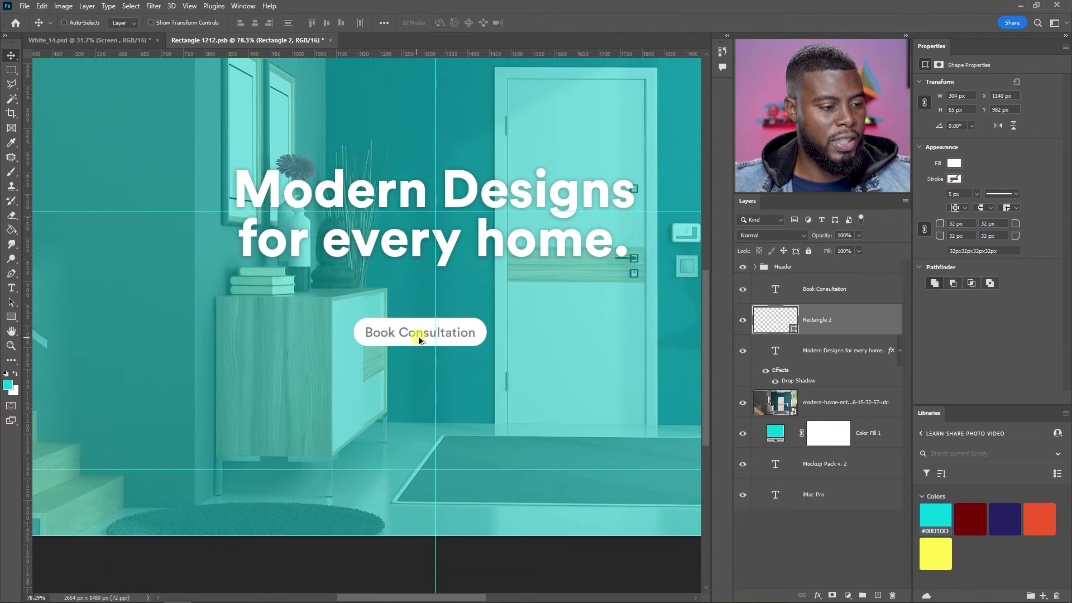
scroll(420, 338, down, 3)
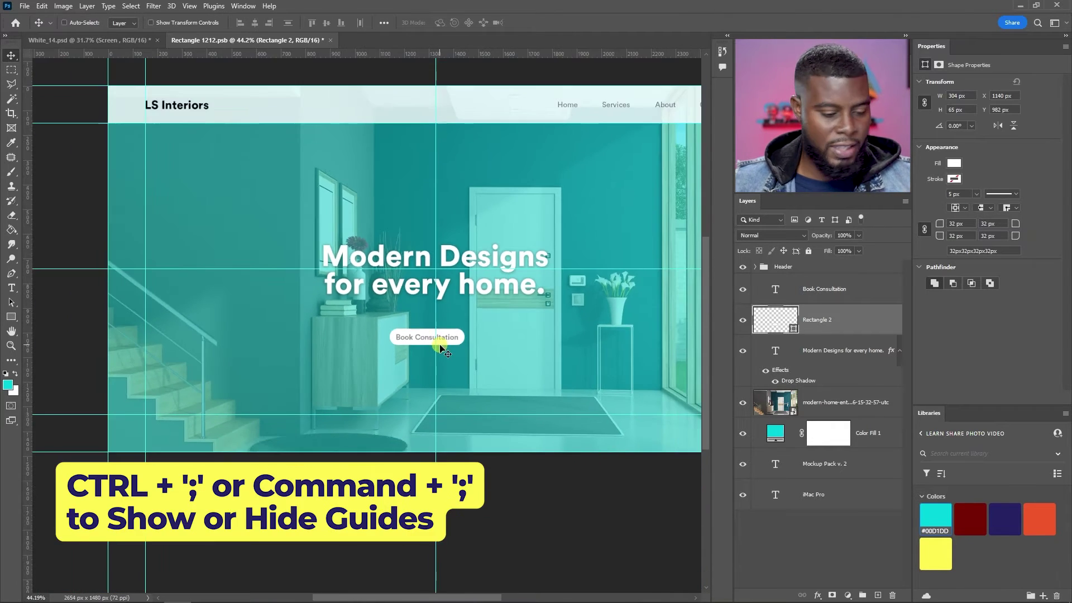
- Hide the guides and widen the white button rectangle symmetrically to 343 px, keeping its height
key(ctrl+semicolon)
scroll(428, 348, up, 7)
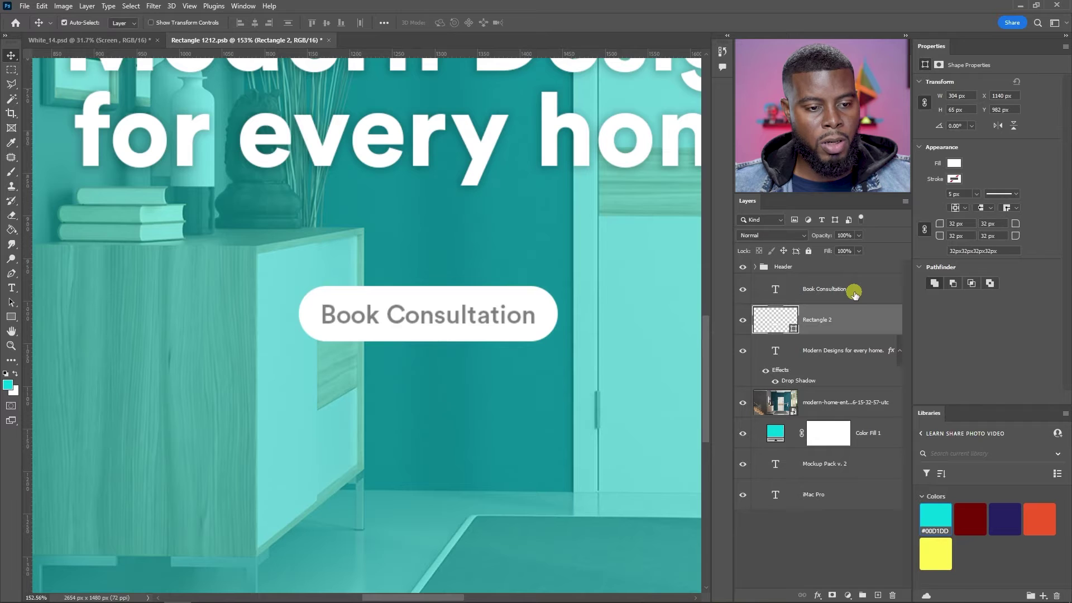
ctrl+click(854, 294)
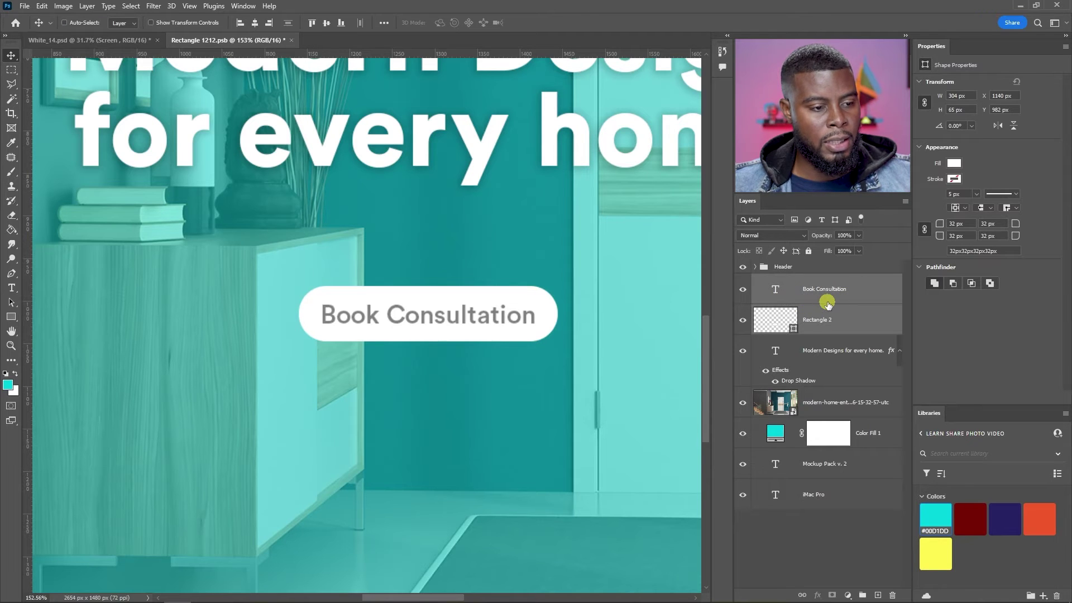
click(822, 316)
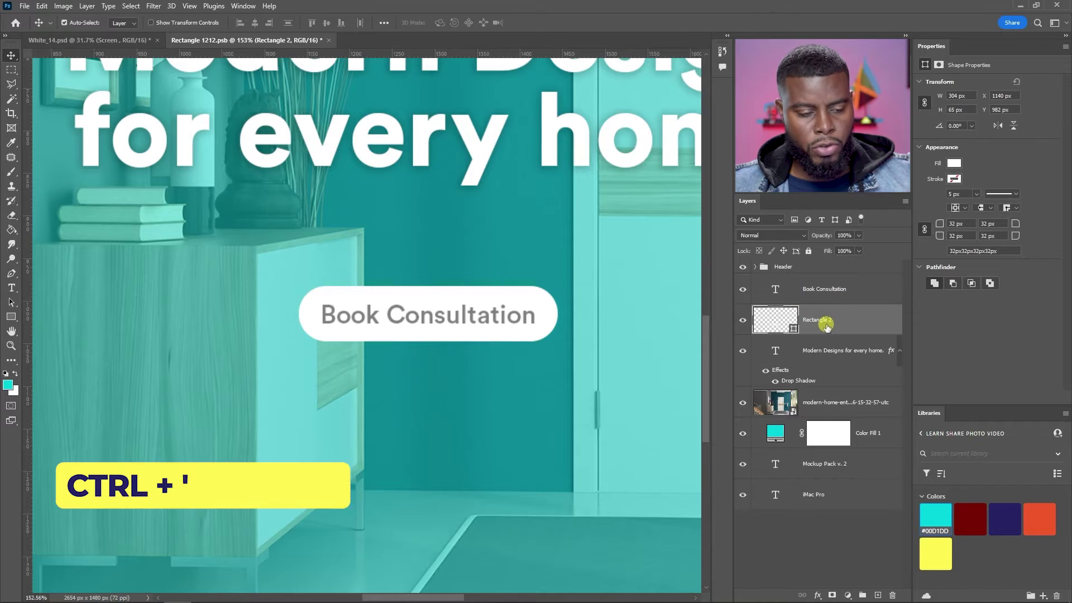
key(ctrl+t)
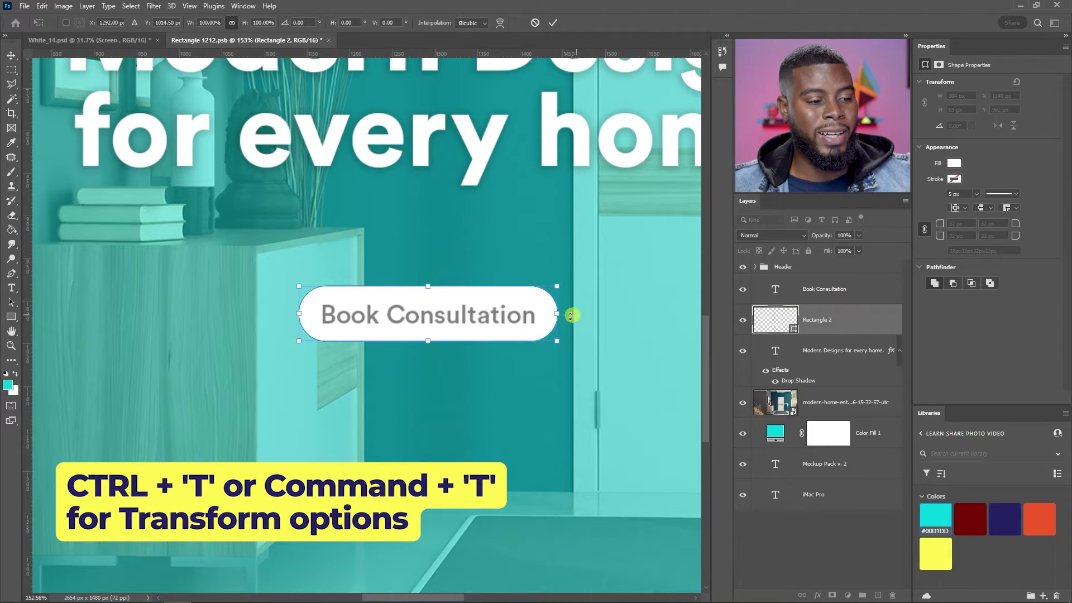
drag(557, 315, 575, 314)
double_click(427, 314)
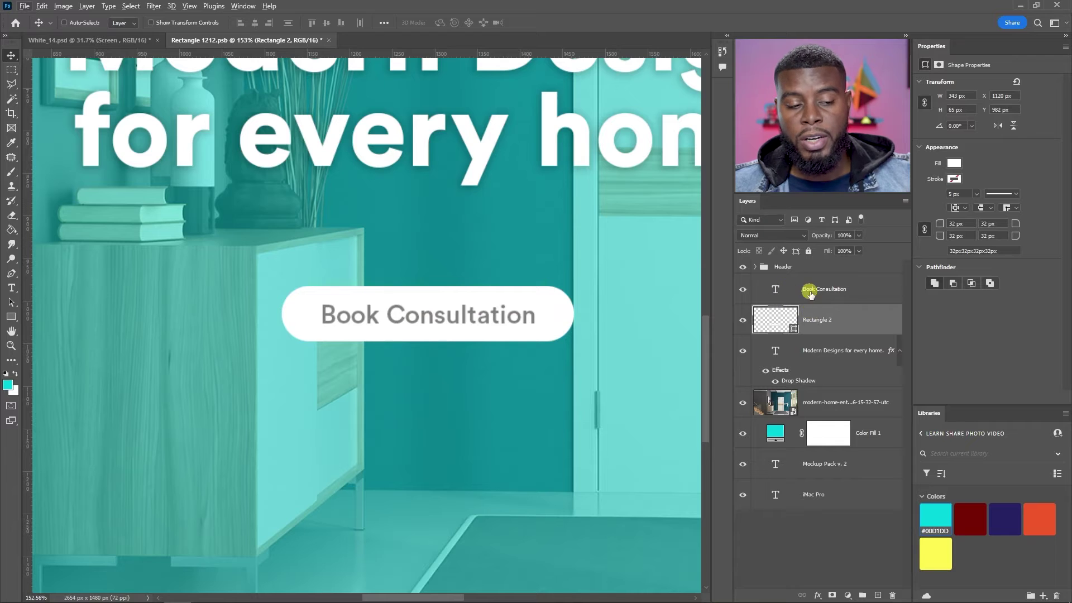
- Group the Book Consultation text with its rectangle as "Book Consultation Button" and save the document
shift+click(845, 291)
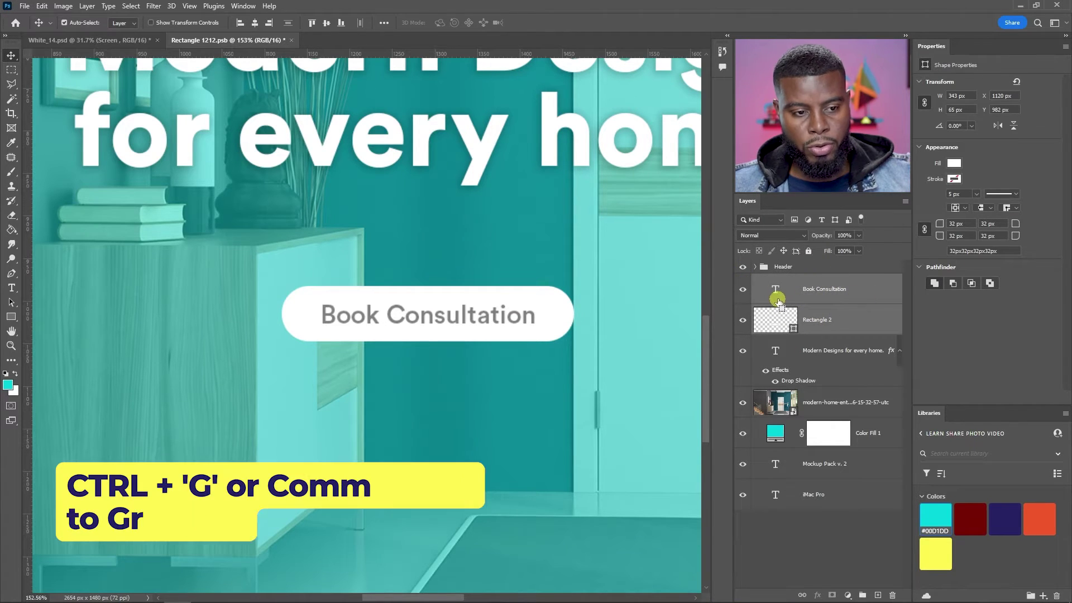
key(ctrl+g)
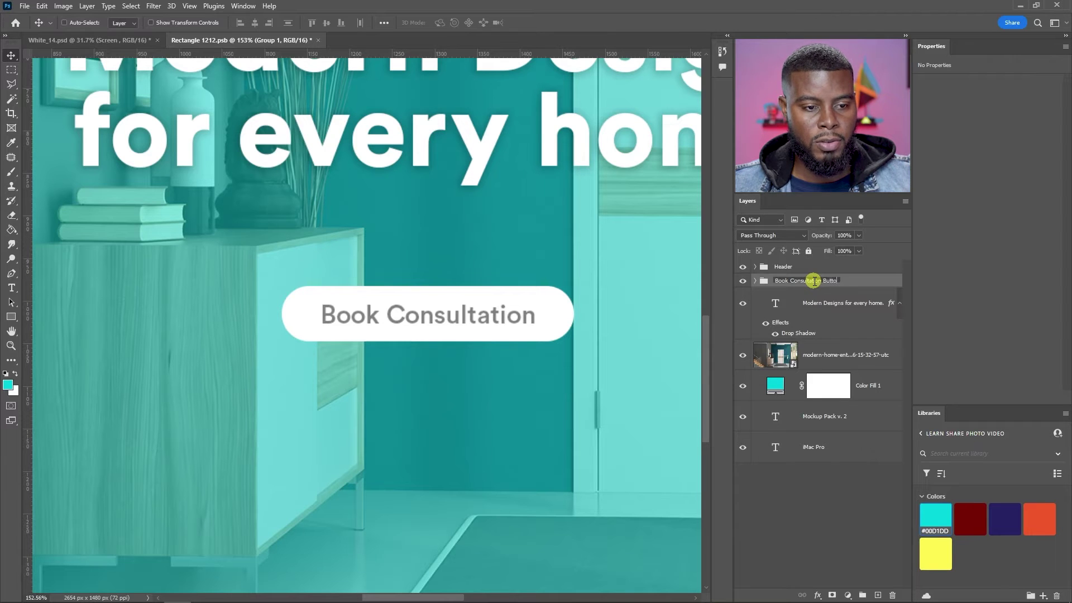
text(n)
key(Return)
key(ctrl+s)
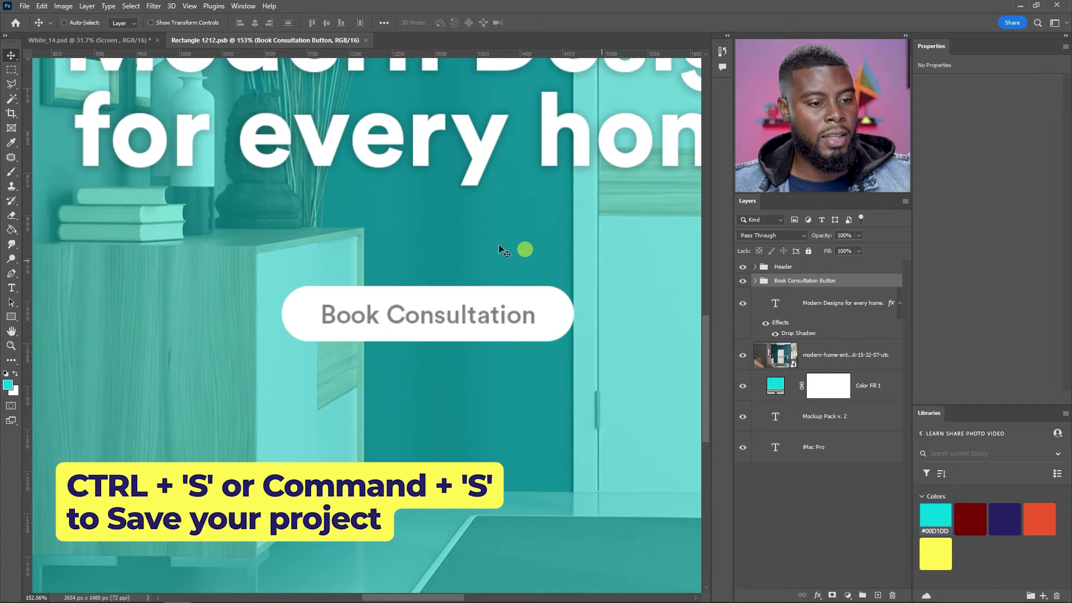
- Show the guides and centre the Book Consultation Button group horizontally on the vertical centre guide, at X 1326.50 px
scroll(492, 246, down, 10)
scroll(492, 246, up, 5)
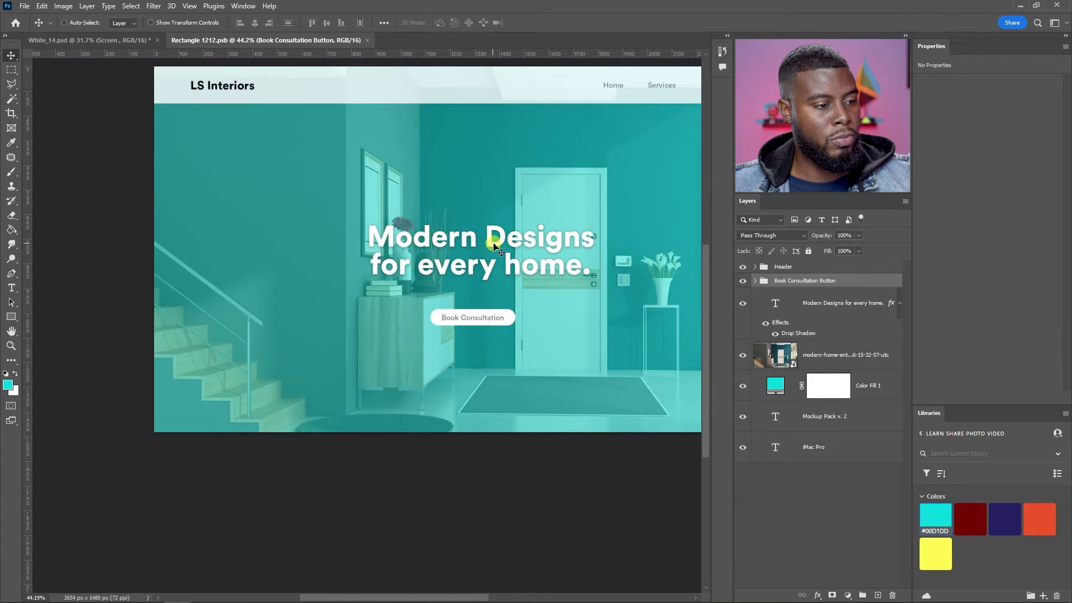
scroll(496, 247, right, 4)
scroll(497, 248, right, 2)
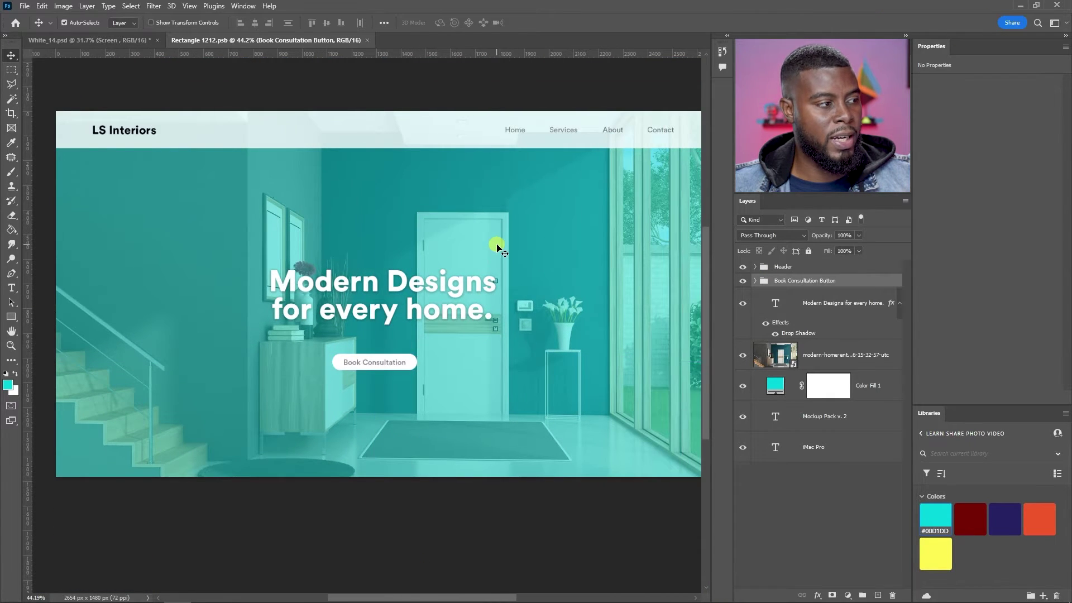
key(ctrl+semicolon)
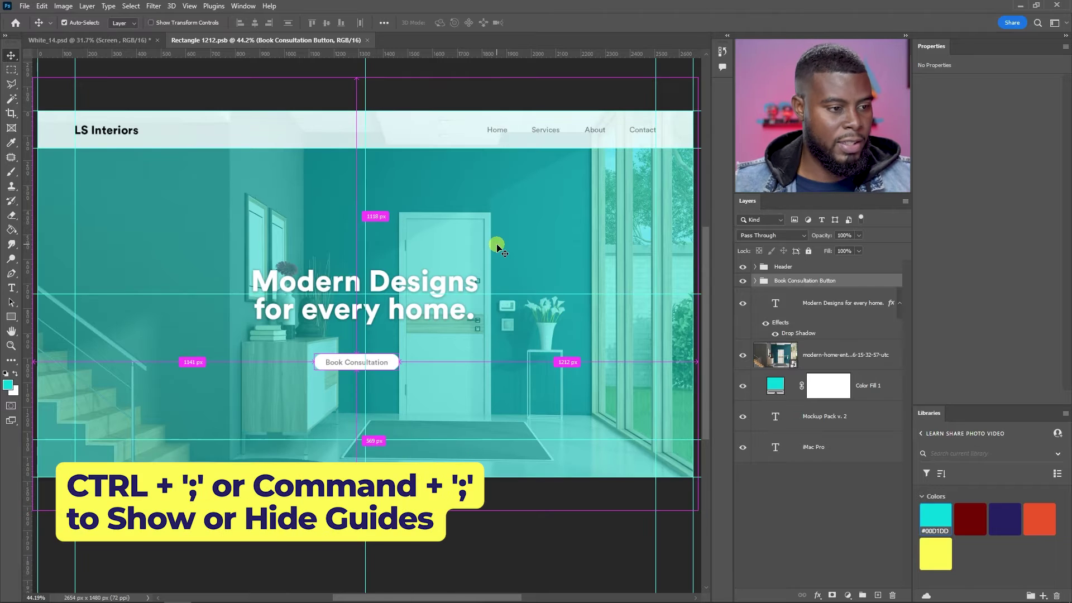
drag(255, 401, 423, 378)
key(ctrl+t)
drag(418, 275, 448, 275)
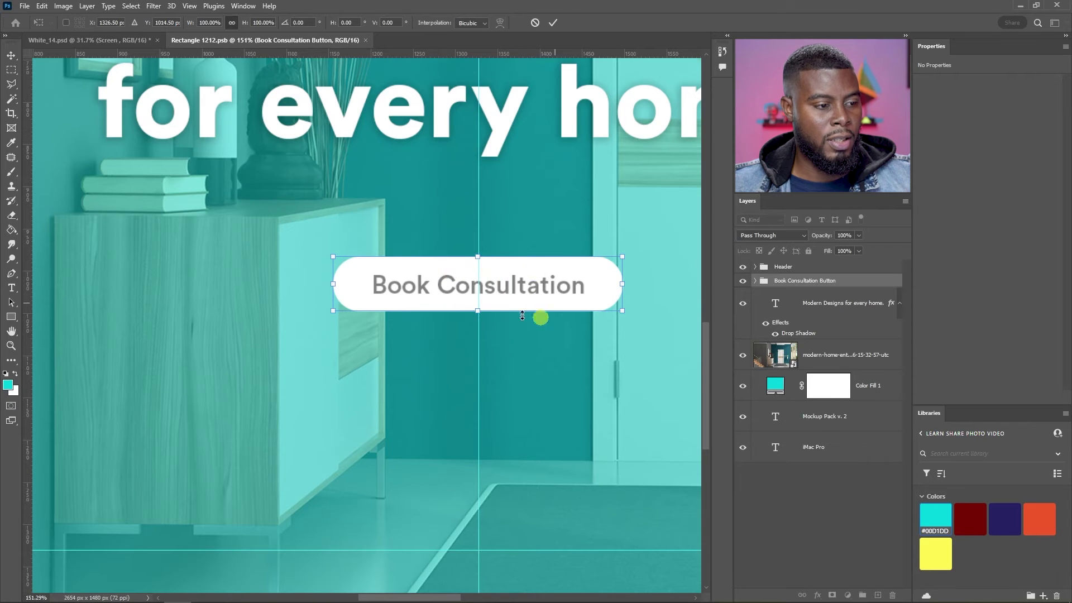
scroll(461, 276, up, 5)
scroll(461, 276, down, 4)
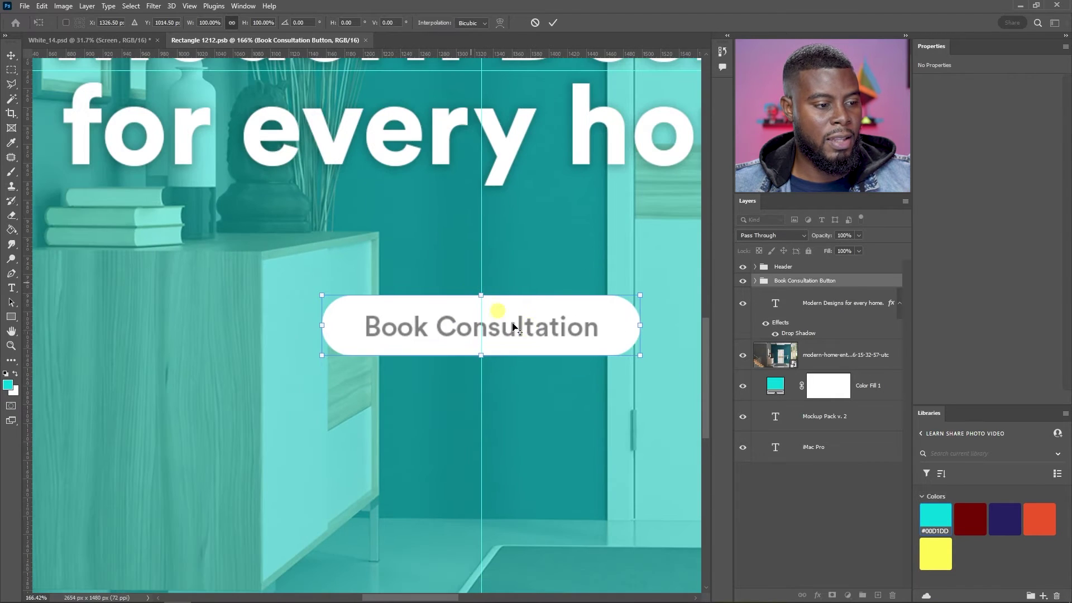
- Move the Book Consultation Button group up closer to the headline, to Y 955.50 px, keeping it centred
drag(507, 302, 515, 248)
scroll(490, 247, down, 5)
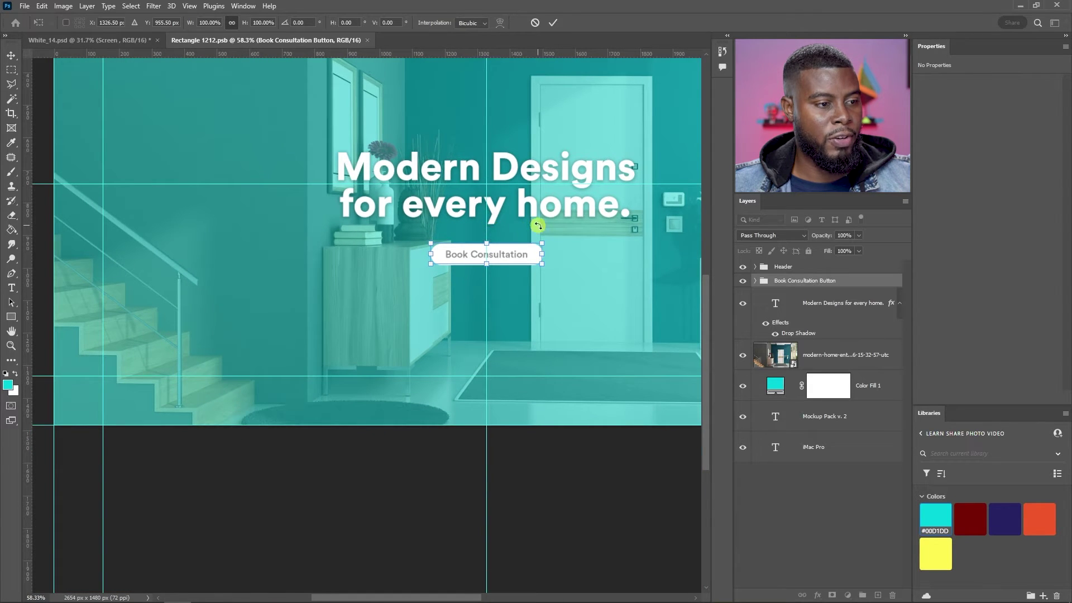
key(Return)
scroll(533, 223, down, 3)
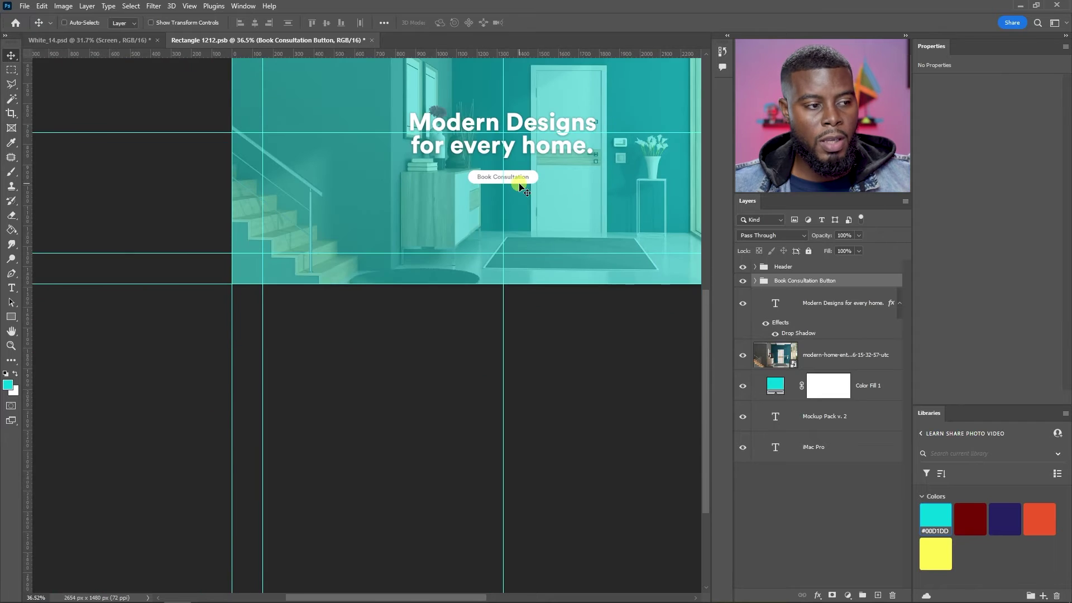
scroll(533, 201, up, 2)
scroll(514, 196, right, 3)
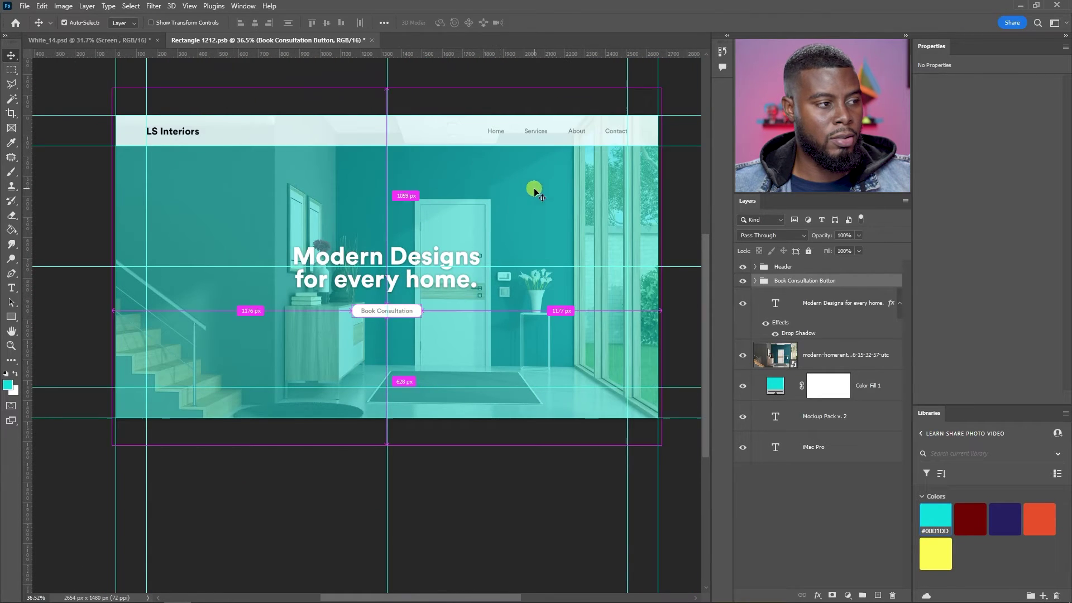
scroll(493, 190, up, 1)
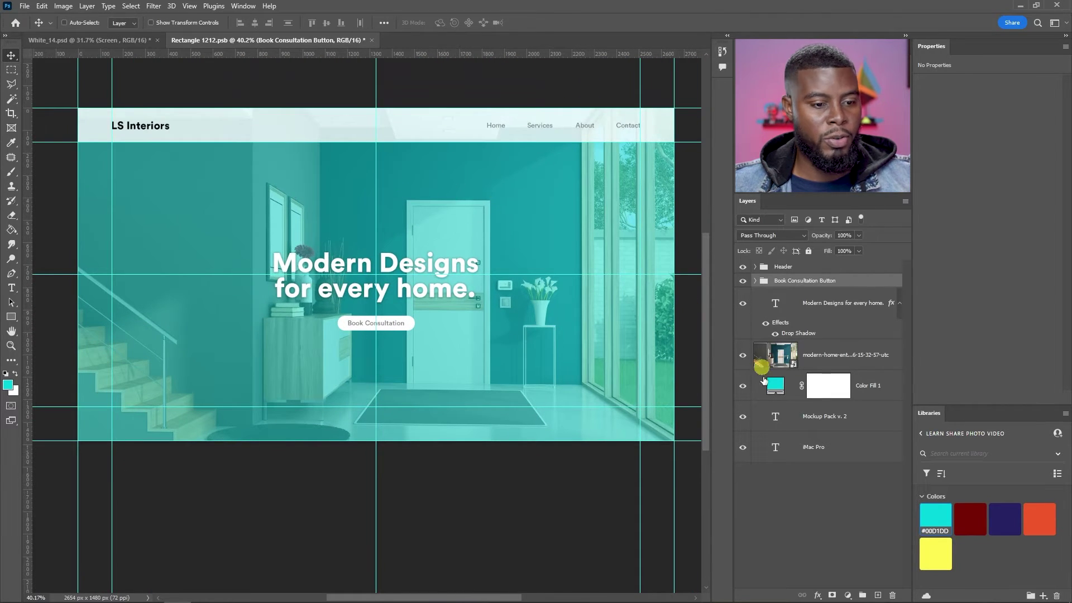
click(823, 355)
key(ctrl+t)
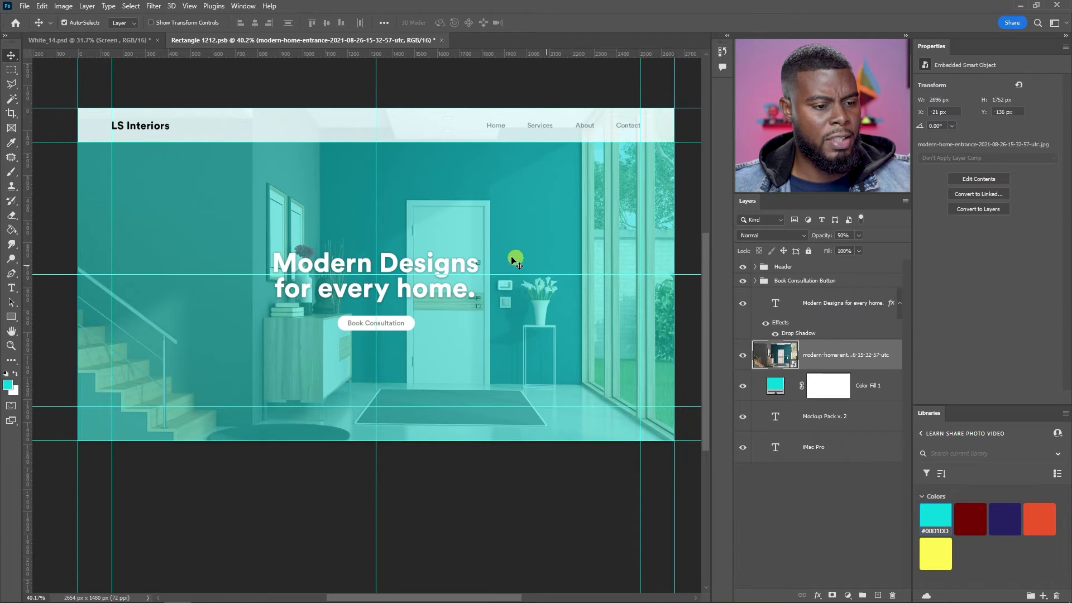
key(Return)
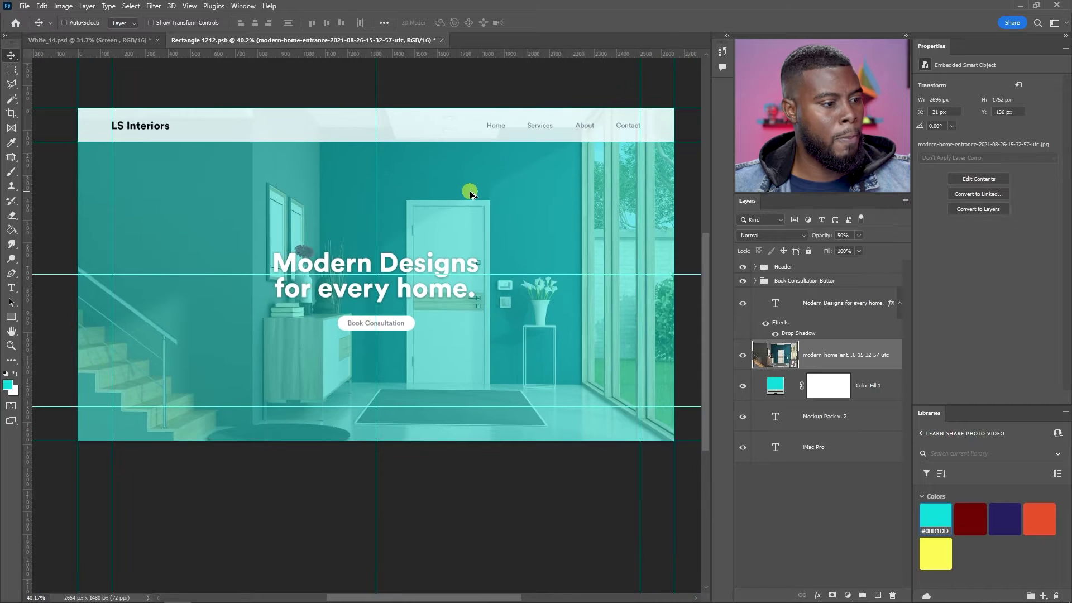
scroll(469, 190, up, 1)
scroll(513, 195, down, 1)
- Save the web page design and view the updated screen in the White_14.psd mockup
key(ctrl+s)
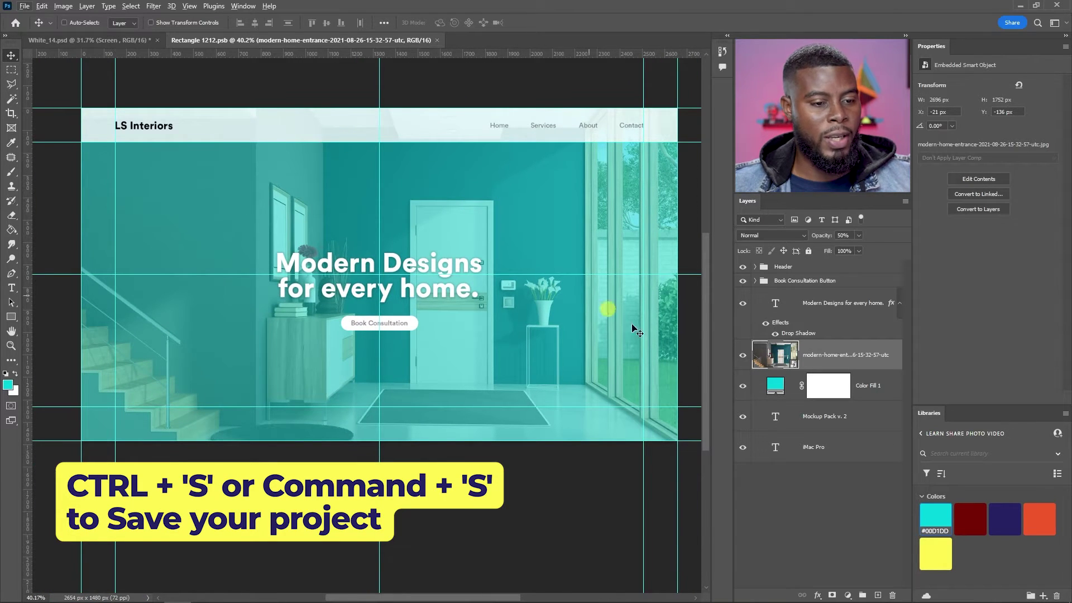
click(111, 41)
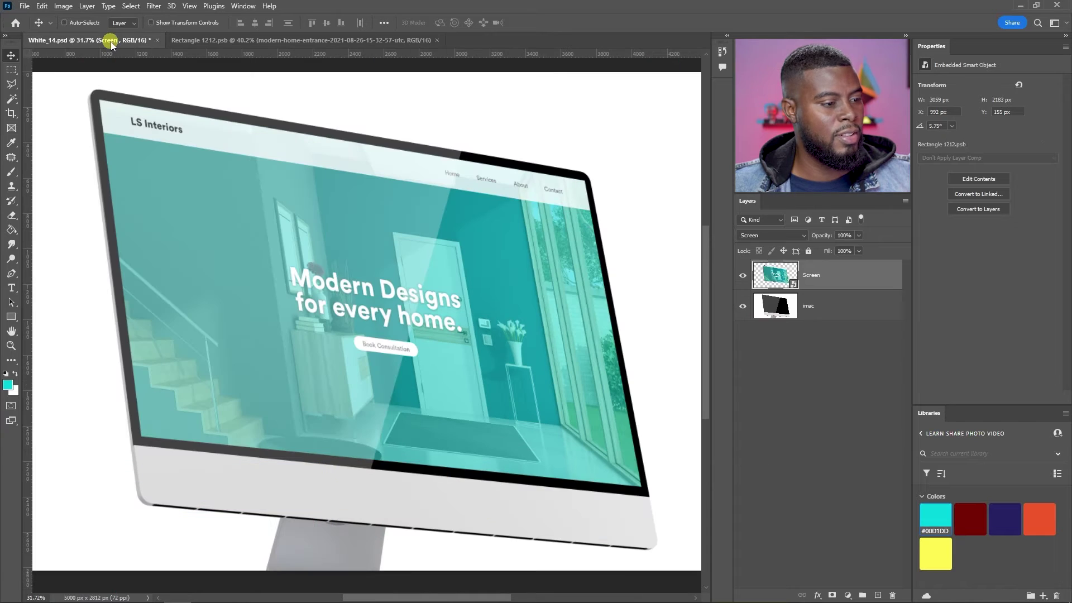
- In Rectangle 1212.psb, copy the headline's Drop Shadow effect onto the Book Consultation Button group and compare the button with and without it
click(311, 41)
scroll(389, 314, up, 2)
scroll(389, 314, up, 3)
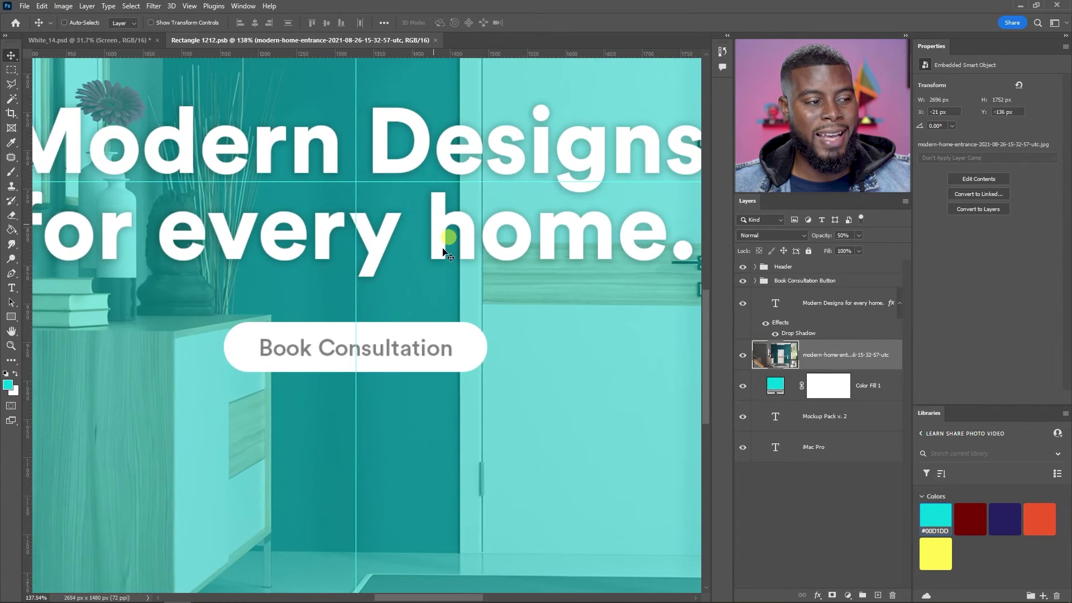
scroll(297, 152, down, 1)
scroll(299, 151, down, 1)
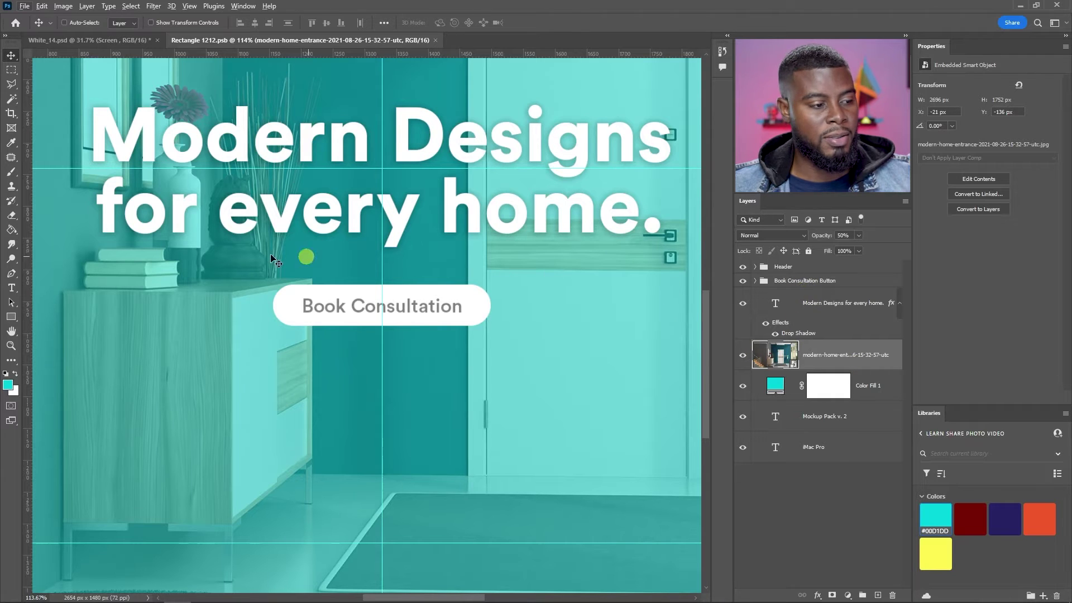
click(766, 324)
click(766, 325)
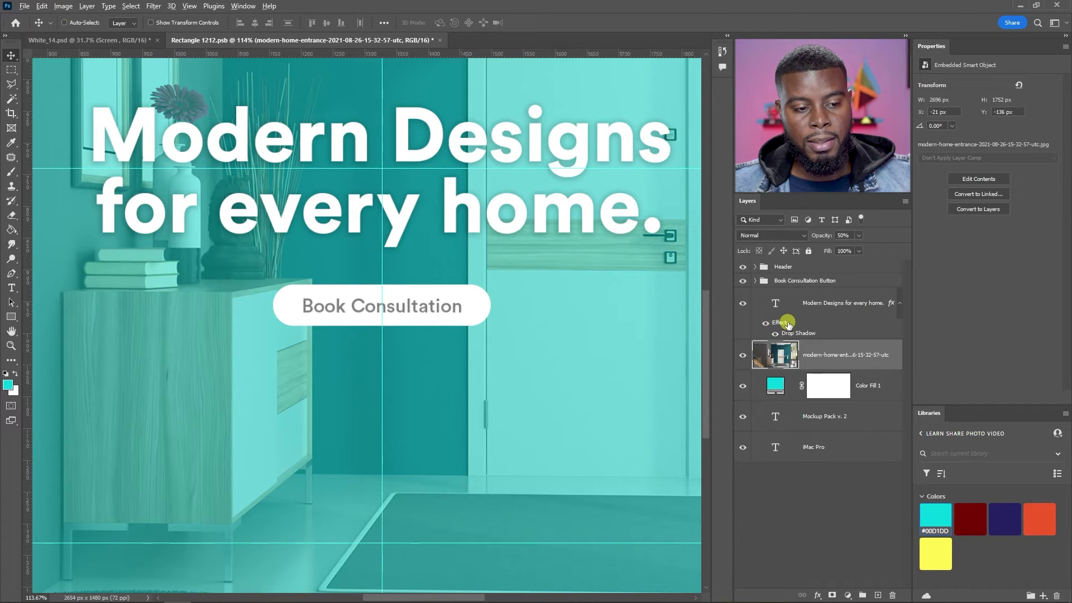
drag(793, 280, 794, 280)
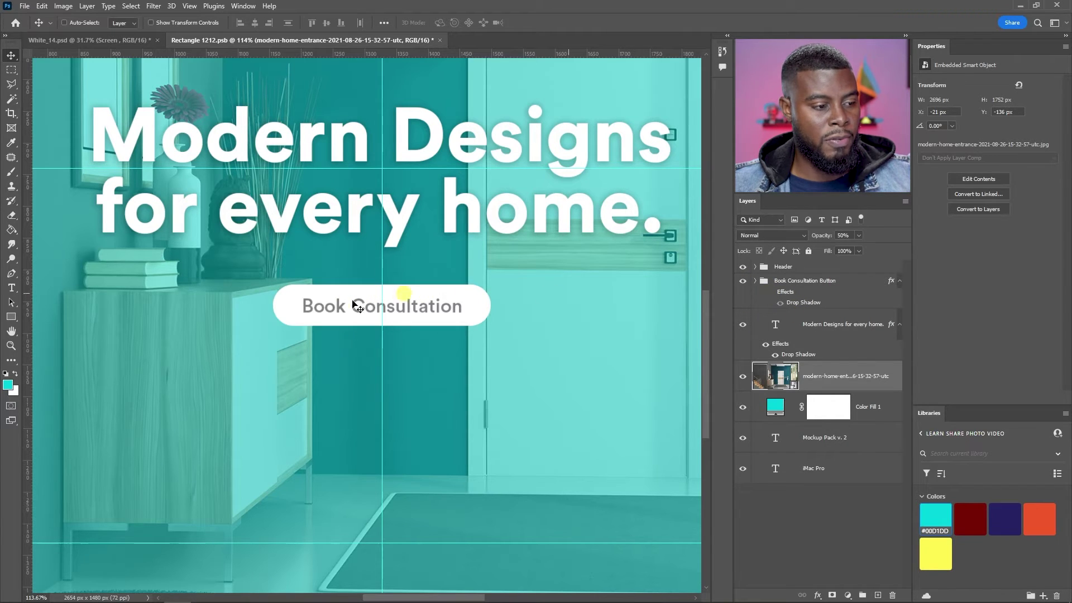
click(771, 294)
click(771, 293)
click(771, 294)
- Save the web page design, check it in the White_14.psd mockup and return to Rectangle 1212.psb
scroll(509, 268, down, 5)
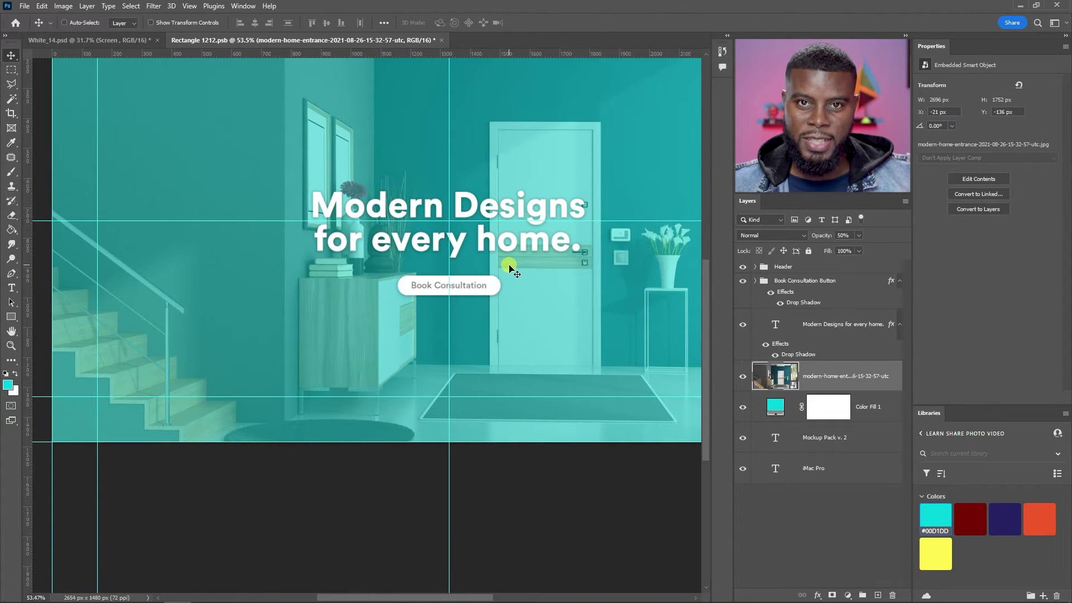
scroll(521, 270, down, 3)
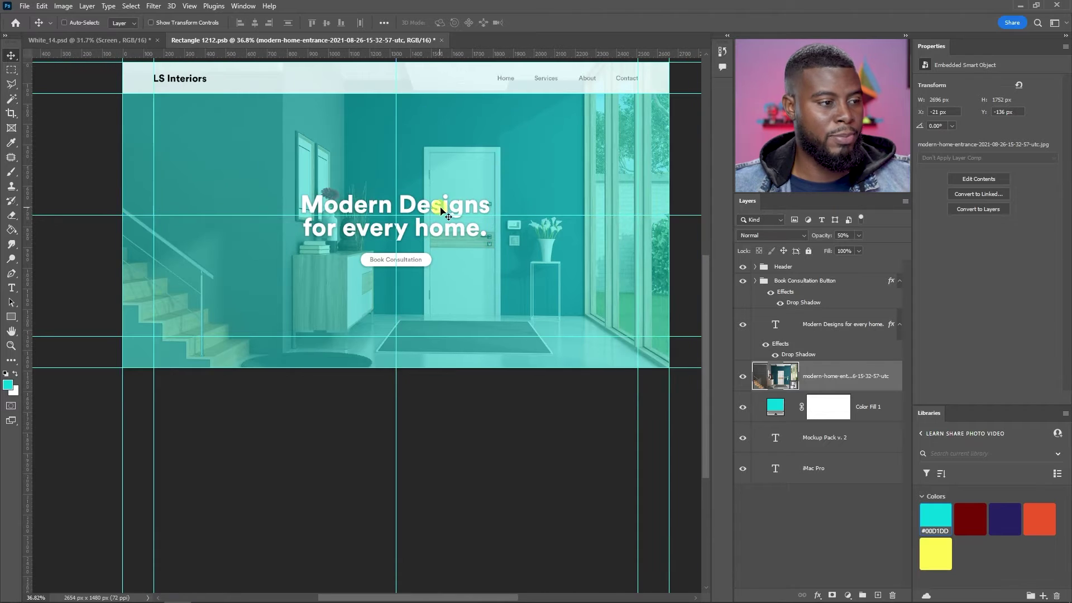
scroll(398, 215, up, 1)
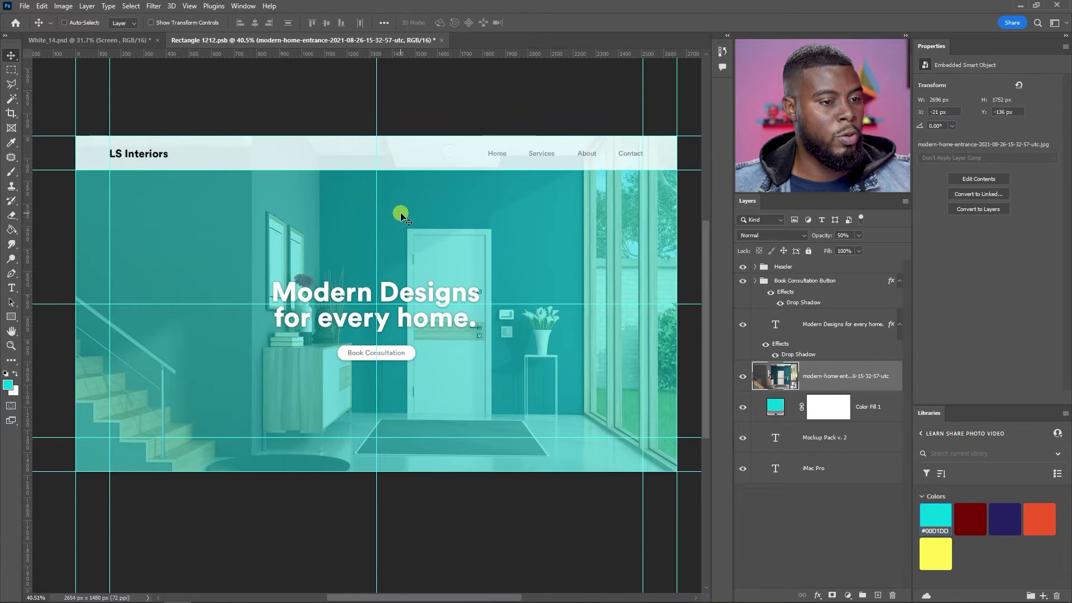
key(ctrl+s)
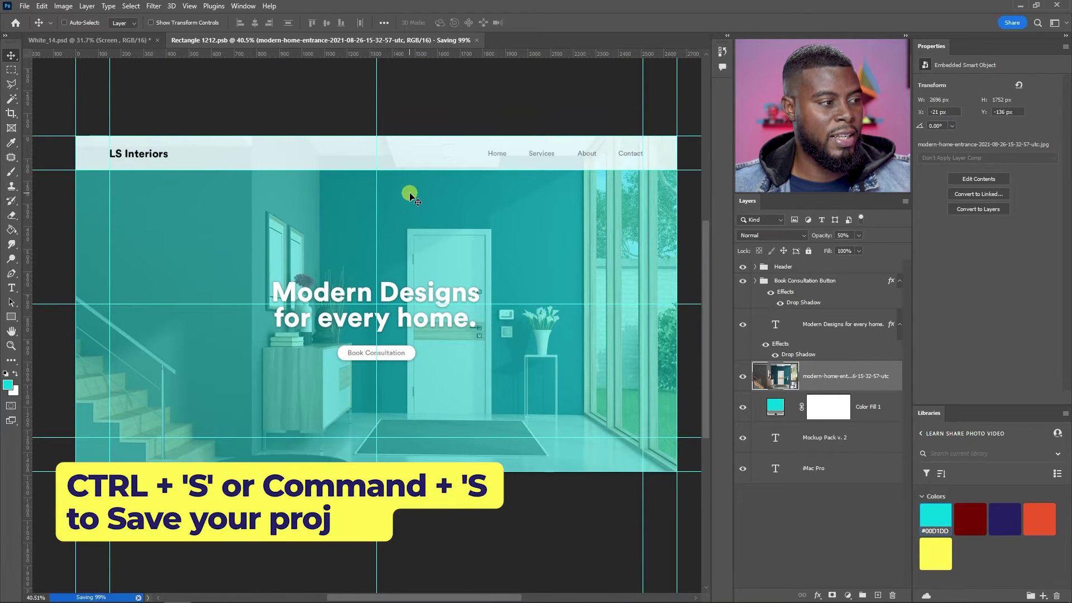
click(103, 43)
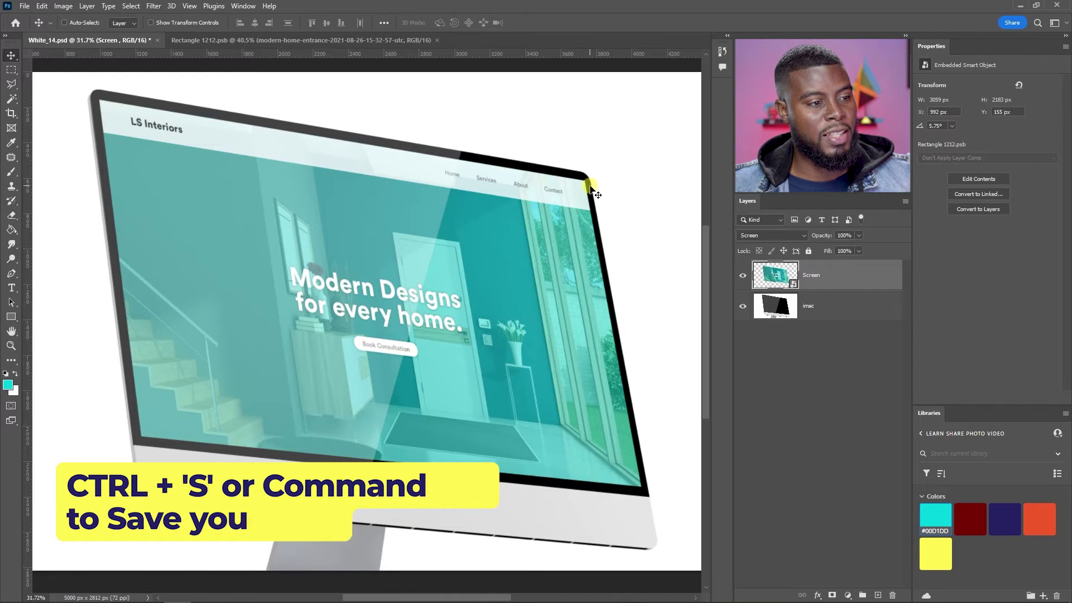
click(341, 41)
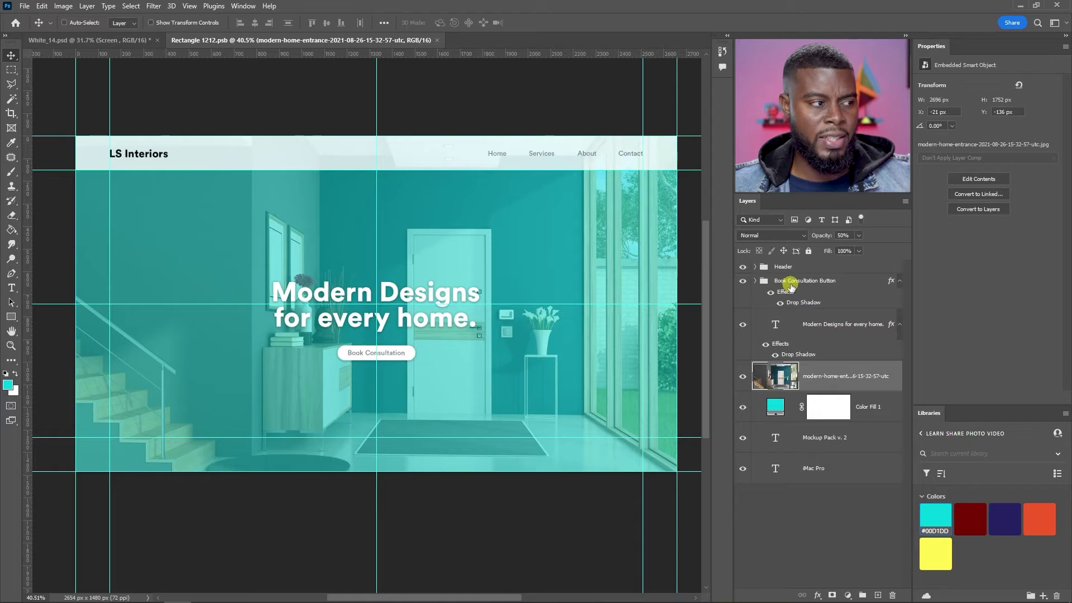
- Hide the white bar, Rectangle 1, inside the Header group
click(755, 267)
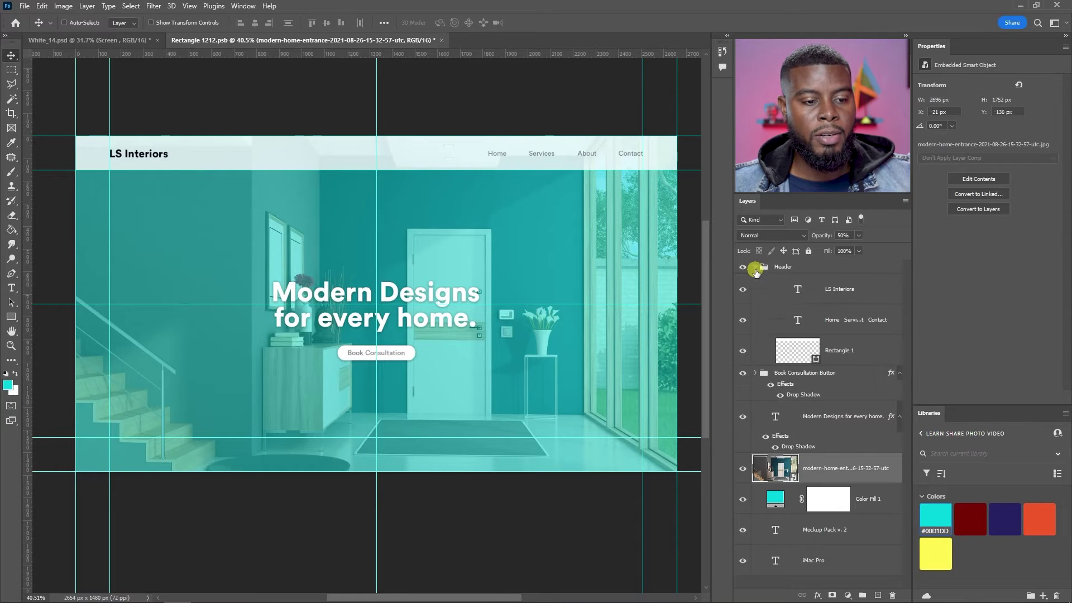
click(743, 350)
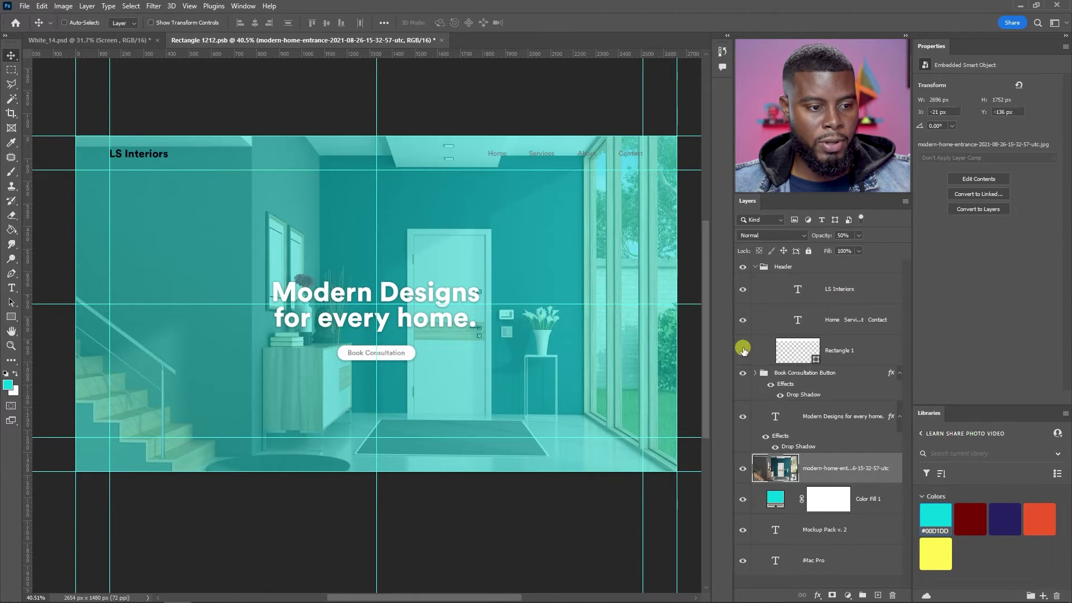
click(843, 348)
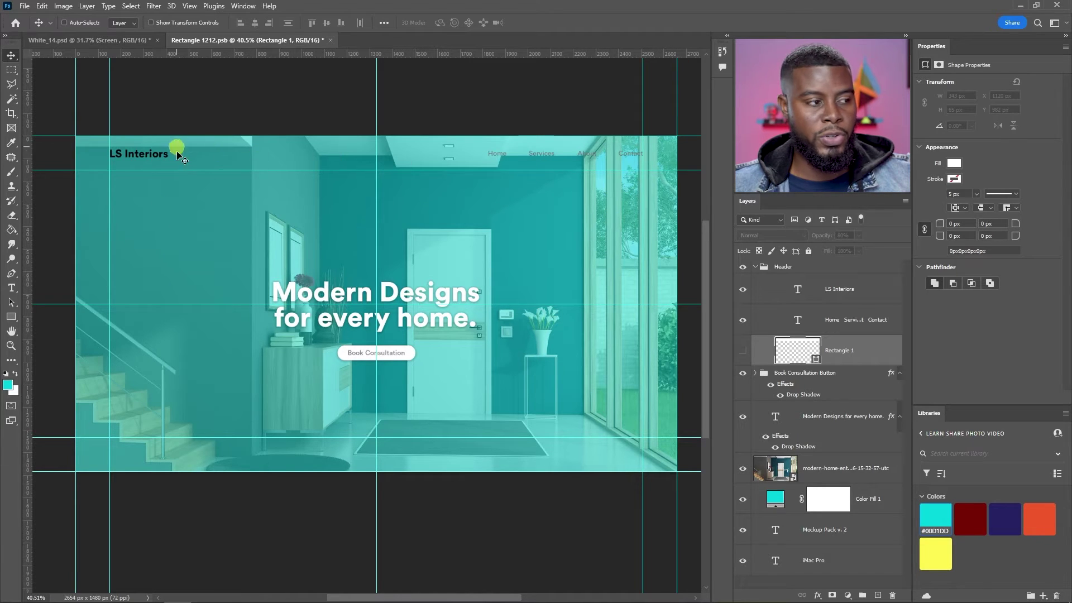
- Change the Home, Services, About and Contact navigation text colour to white, #ffffff
click(839, 317)
scroll(630, 142, up, 5)
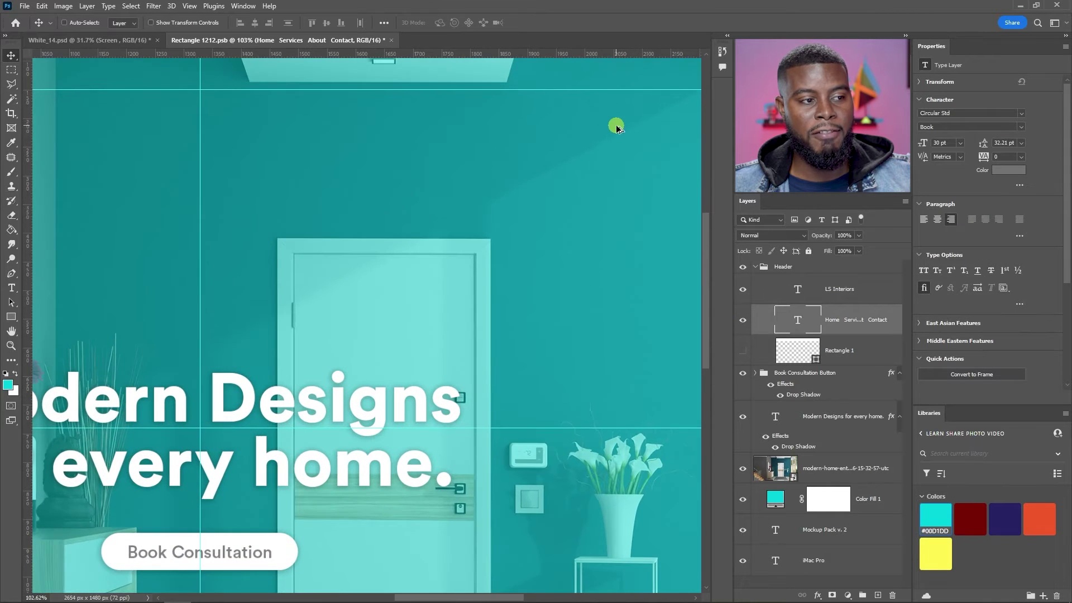
scroll(591, 121, right, 3)
key(space)
drag(562, 141, 461, 302)
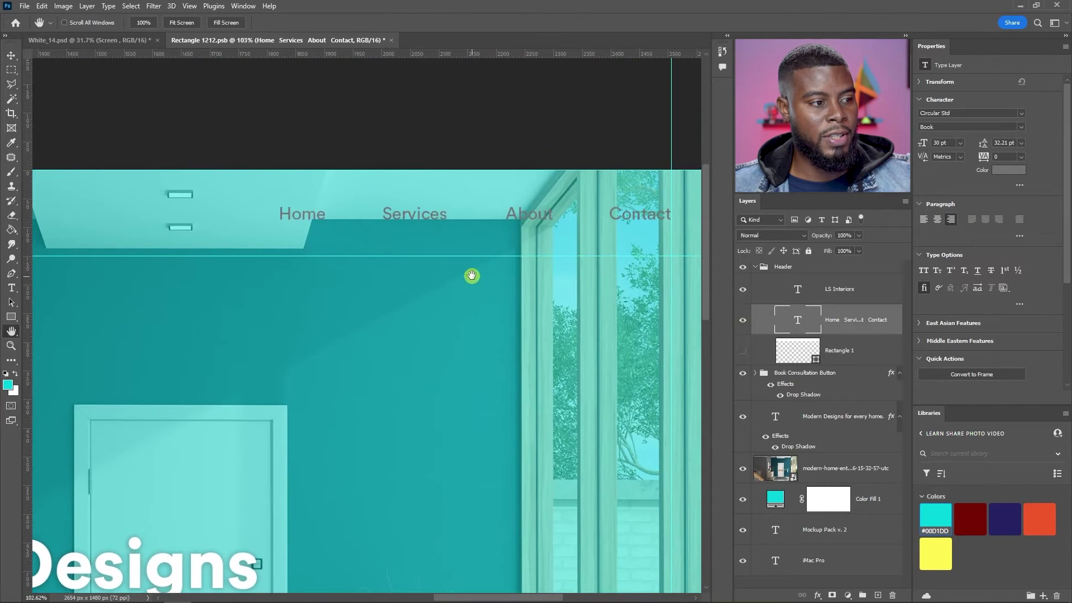
click(1007, 169)
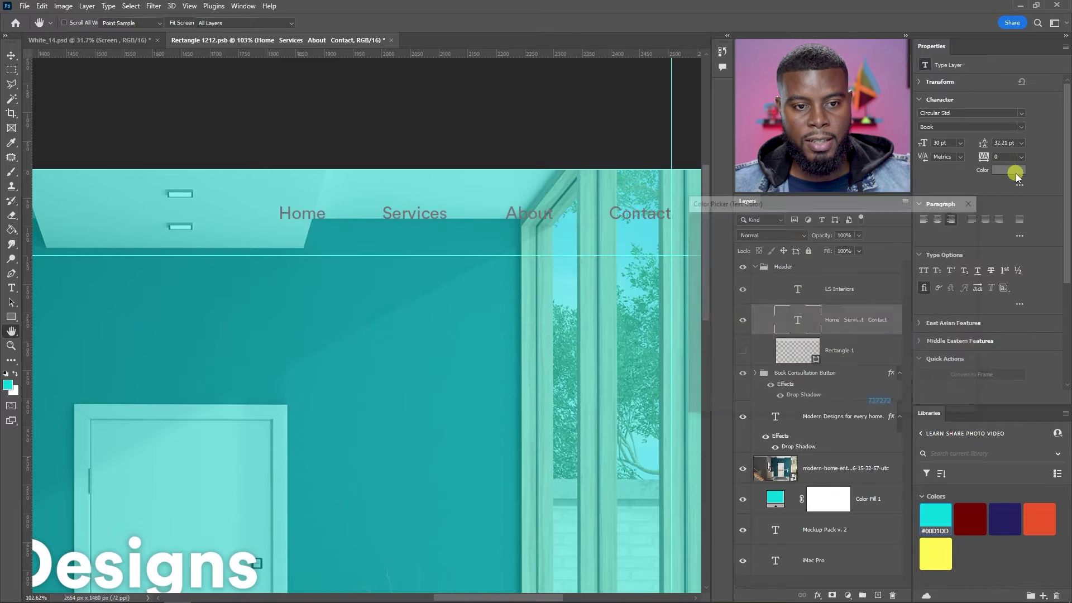
click(691, 364)
drag(751, 282, 691, 228)
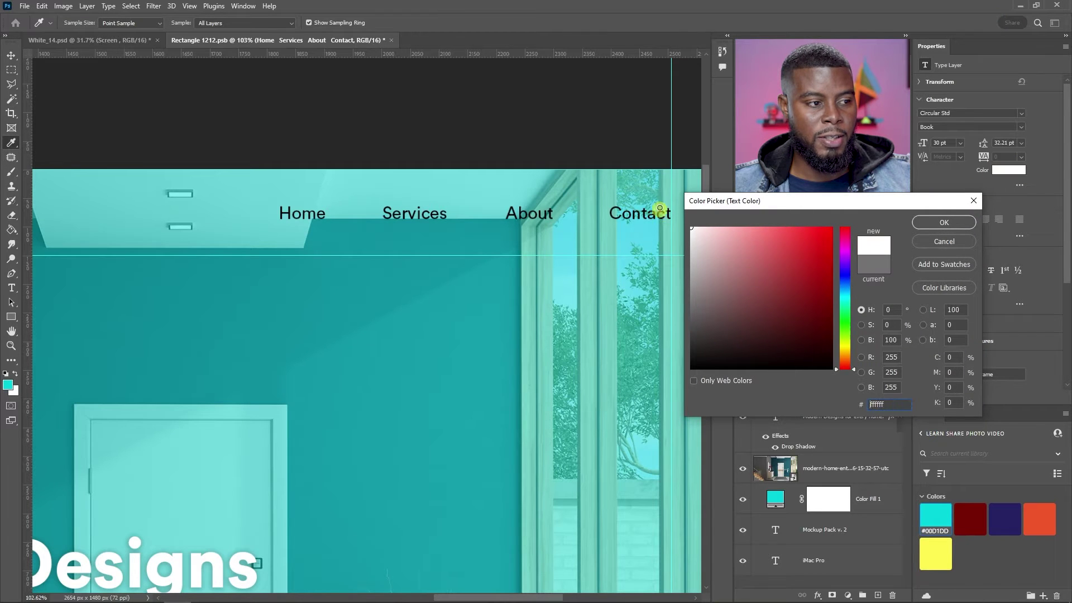
click(948, 228)
scroll(510, 232, down, 4)
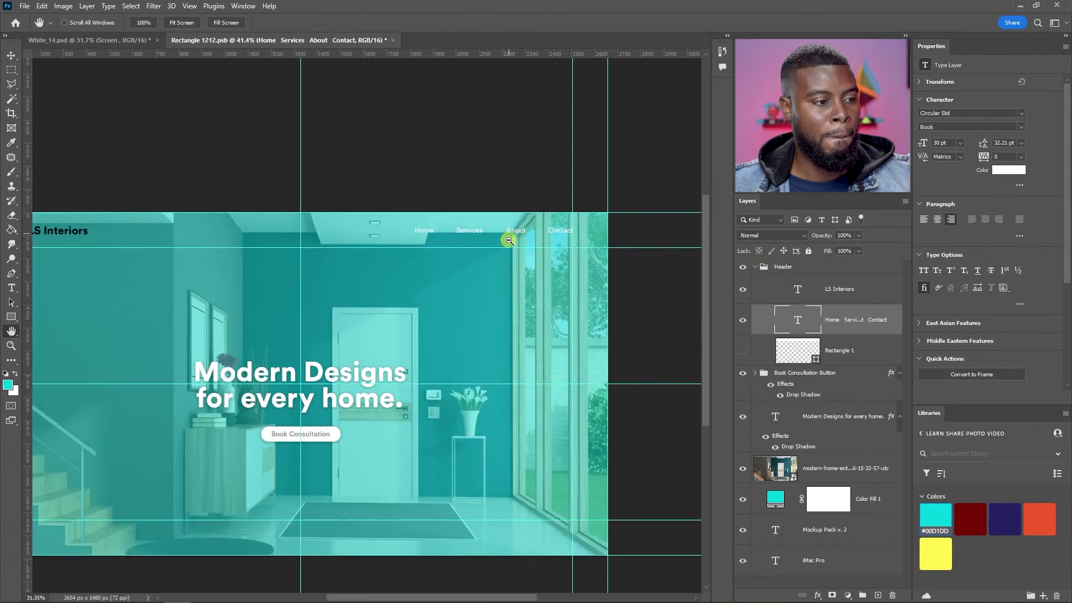
scroll(263, 235, up, 1)
scroll(263, 235, right, 1)
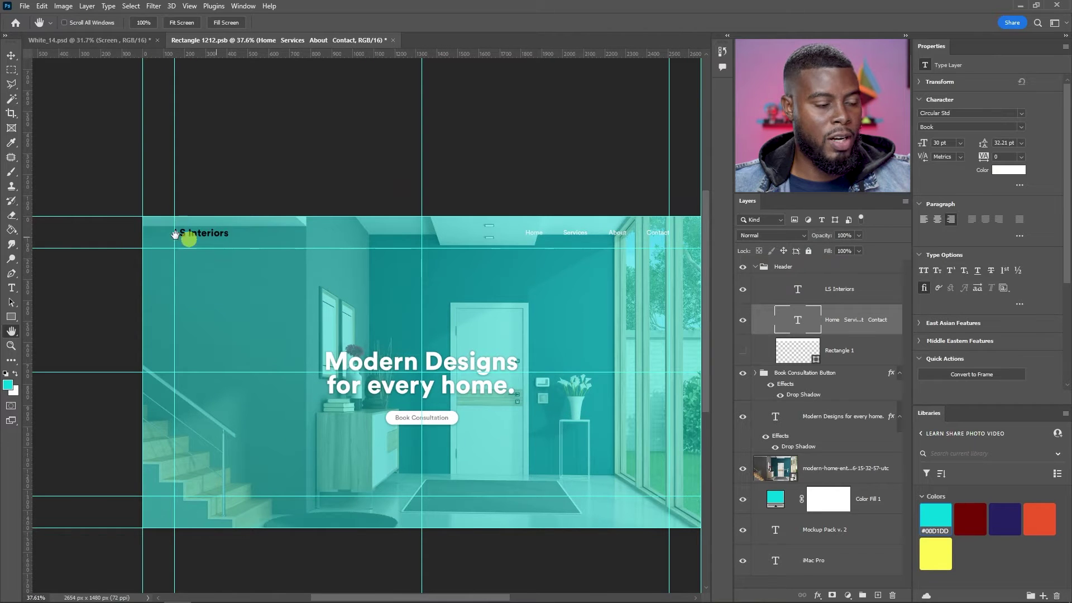
- Change the LS Interiors logo text colour to white
click(819, 290)
click(1004, 170)
drag(698, 230, 641, 210)
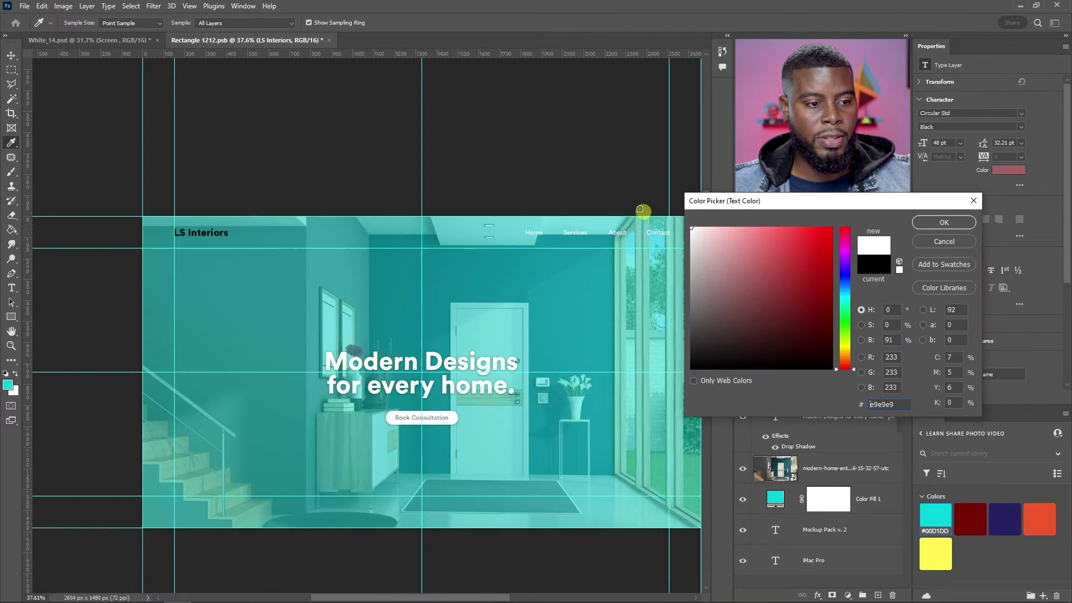
click(947, 219)
scroll(437, 246, right, 1)
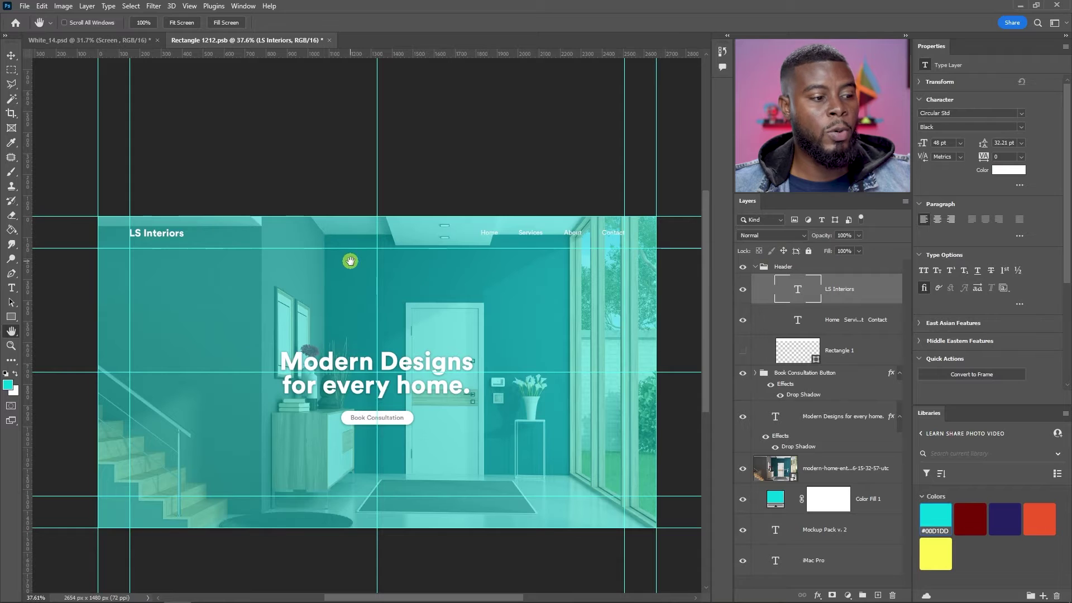
- Copy the existing Drop Shadow effect onto the LS Interiors logo text and the navigation menu text
scroll(364, 282, up, 1)
scroll(365, 283, right, 1)
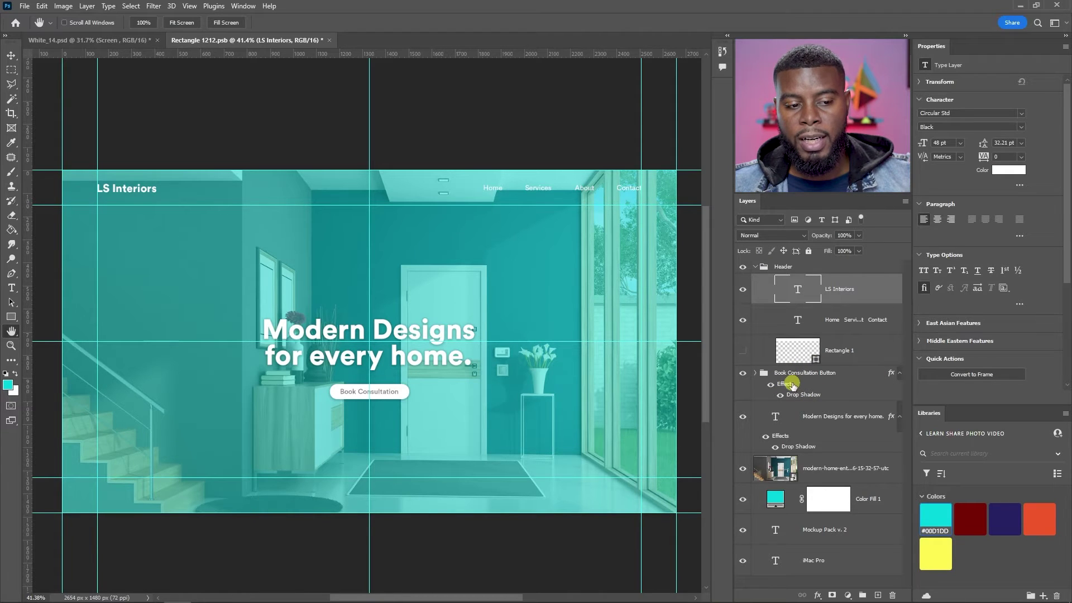
drag(789, 385, 824, 290)
drag(787, 406, 814, 342)
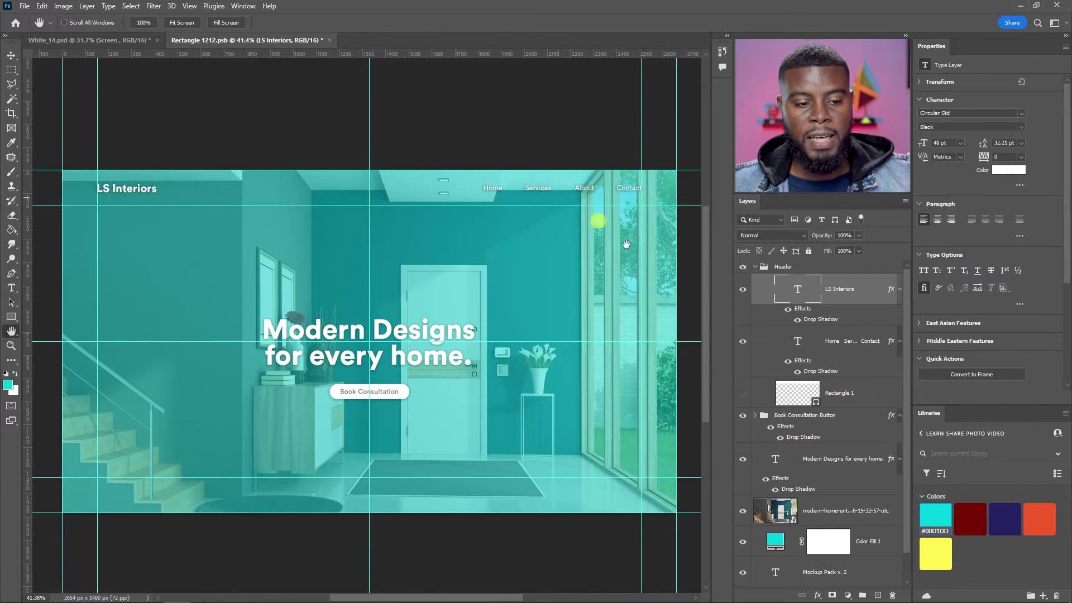
- Select the modern-home-entrance background photo layer and hide the guides
click(852, 392)
scroll(830, 366, down, 1)
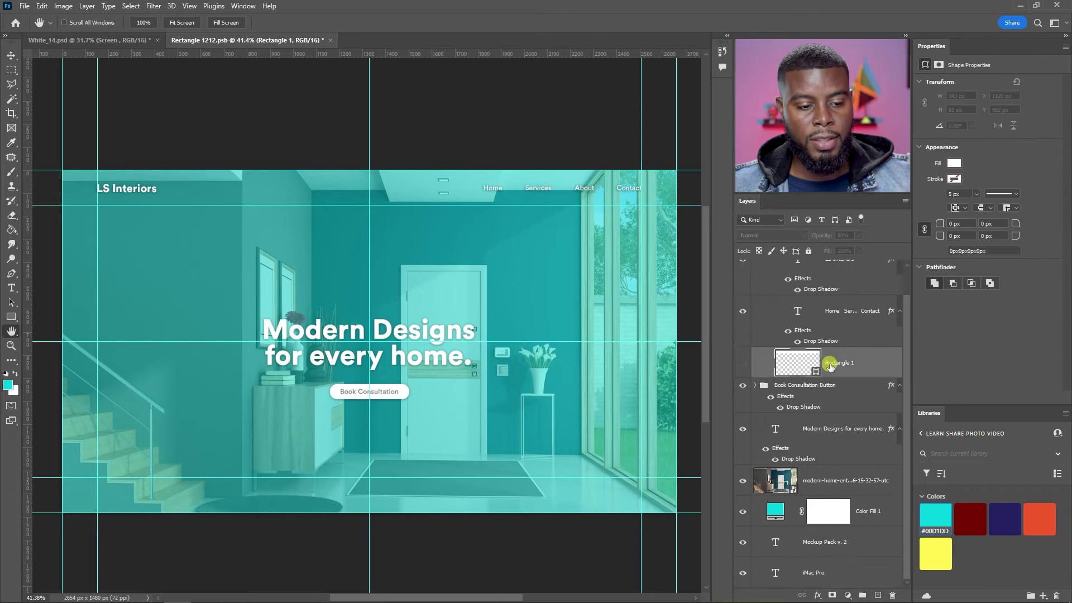
click(814, 482)
scroll(513, 394, down, 3)
scroll(479, 380, up, 3)
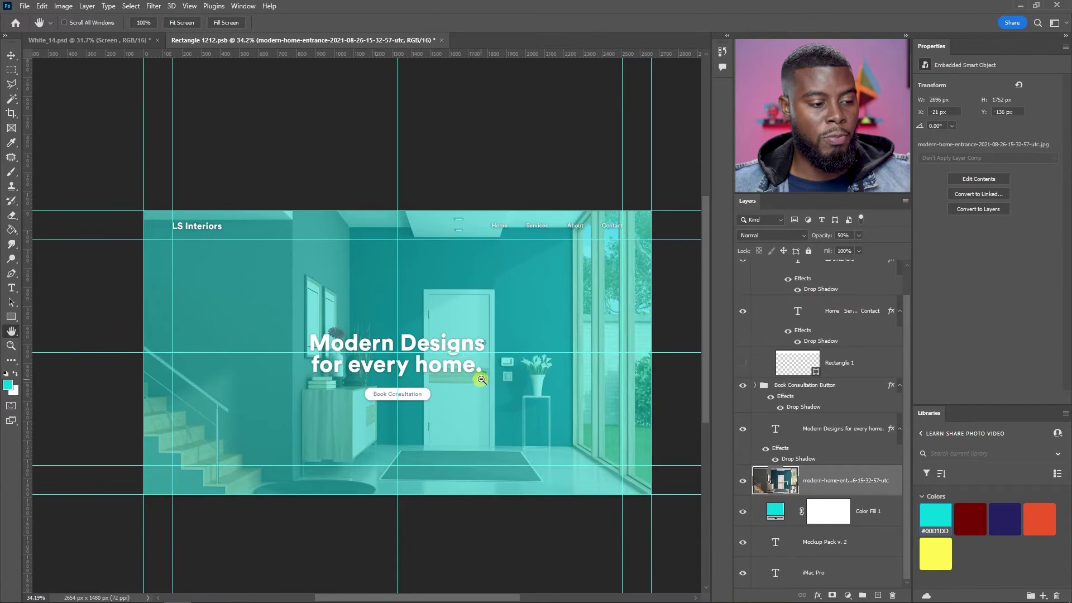
scroll(470, 353, down, 2)
key(ctrl+semicolon)
scroll(463, 321, down, 1)
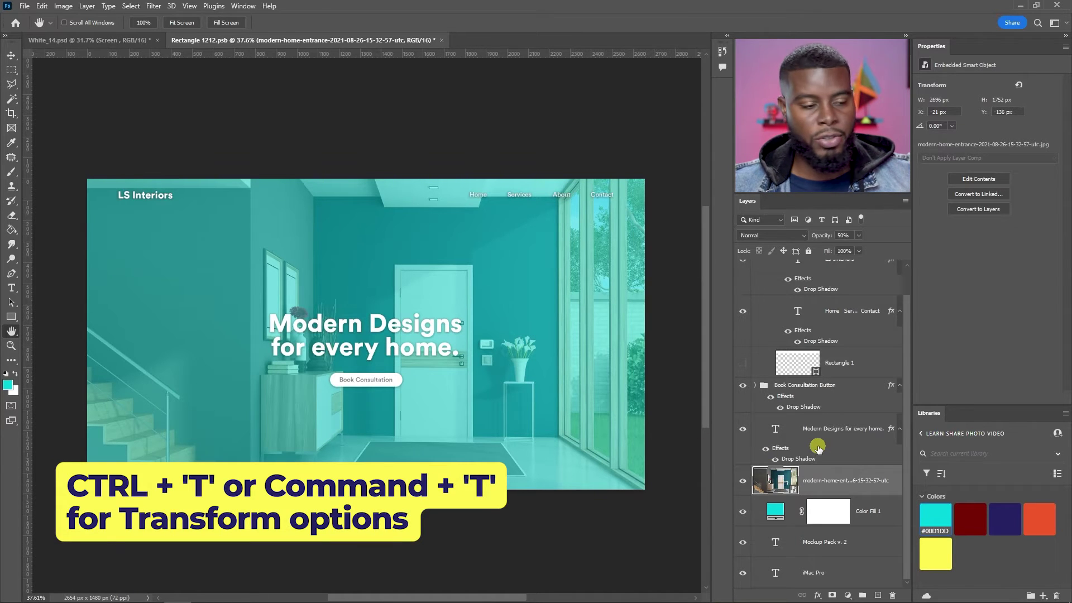
- Move the modern-home-entrance background photo straight up to Y -264 px with Free Transform
key(ctrl+t)
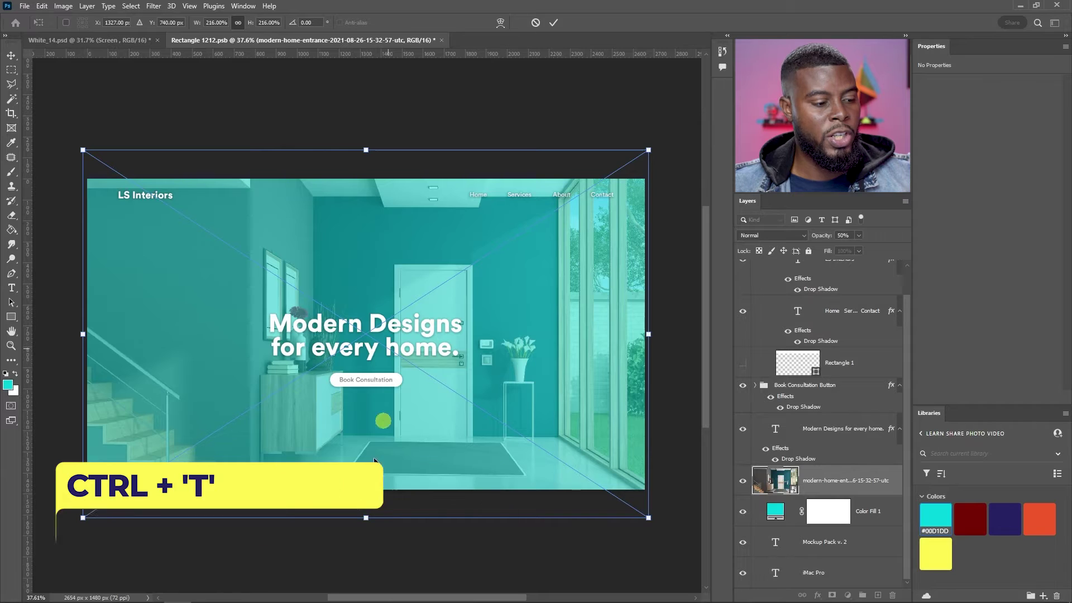
key(ctrl+plus)
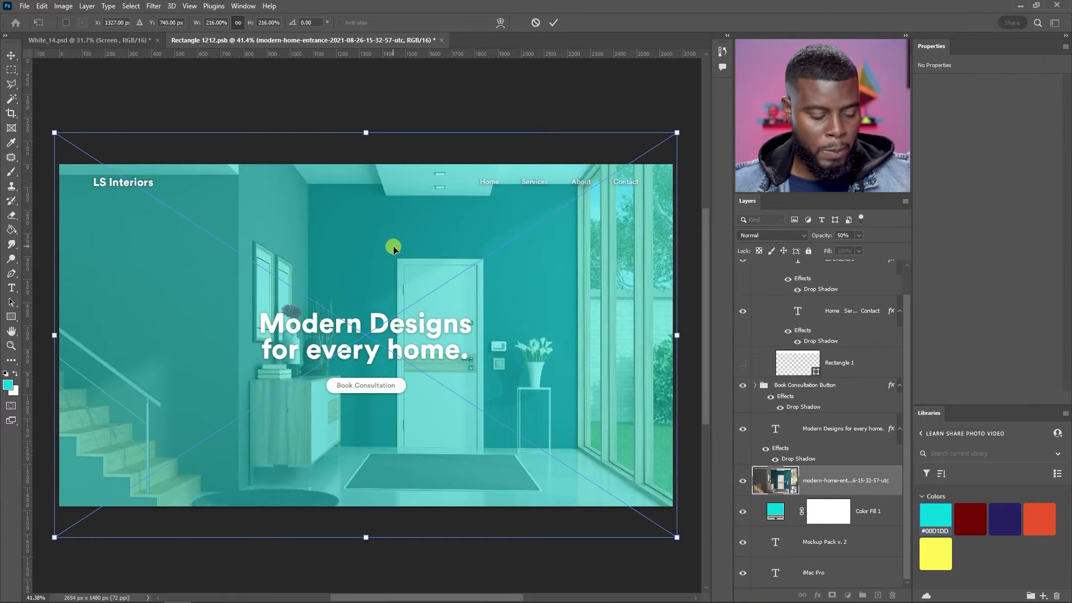
key(shift+Up)
key(shift+Up)
key(shift+Up)
key(shift+Up)
key(shift+Up)
key(shift+Up)
key(shift+Up)
key(shift+Up)
key(shift+Up)
key(shift+Up)
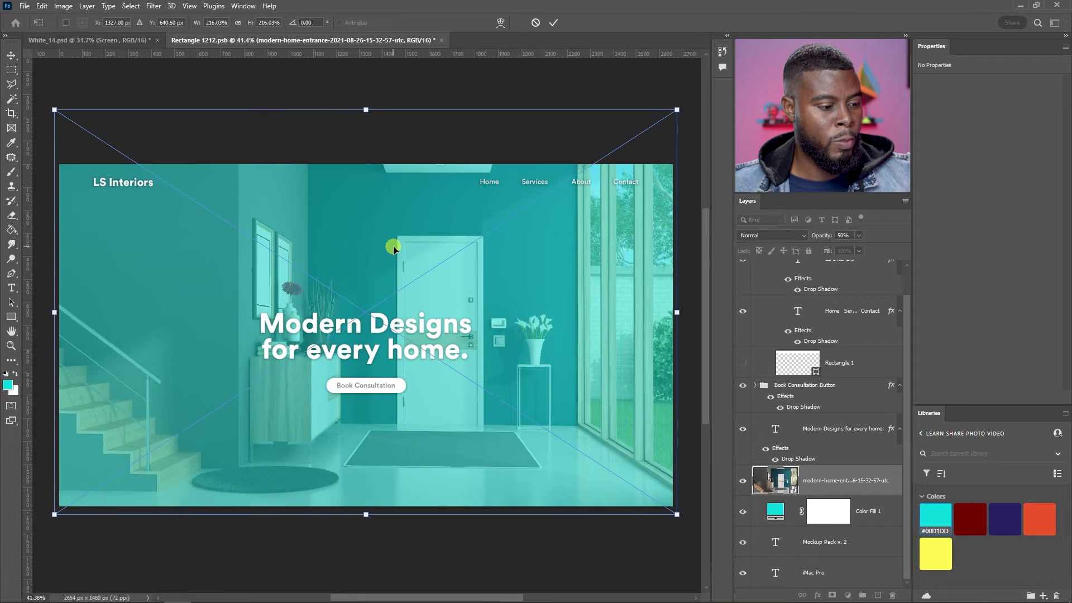
key(Down)
key(Down)
key(Return)
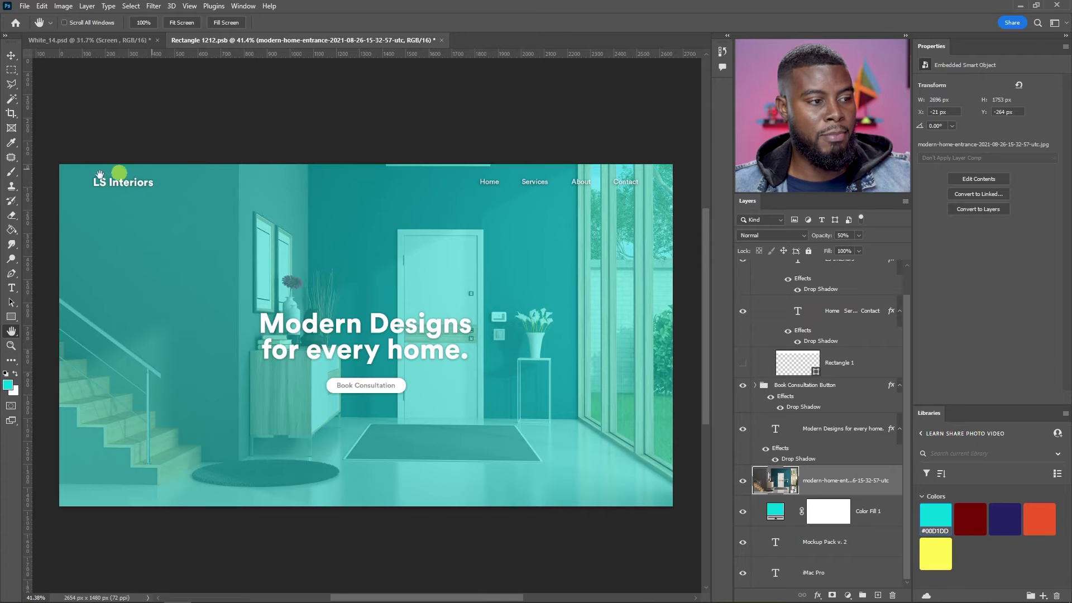
- Examine the header text up close, then review and accept the navigation menu text's Drop Shadow settings
scroll(546, 184, up, 1)
scroll(545, 184, up, 3)
scroll(546, 184, down, 5)
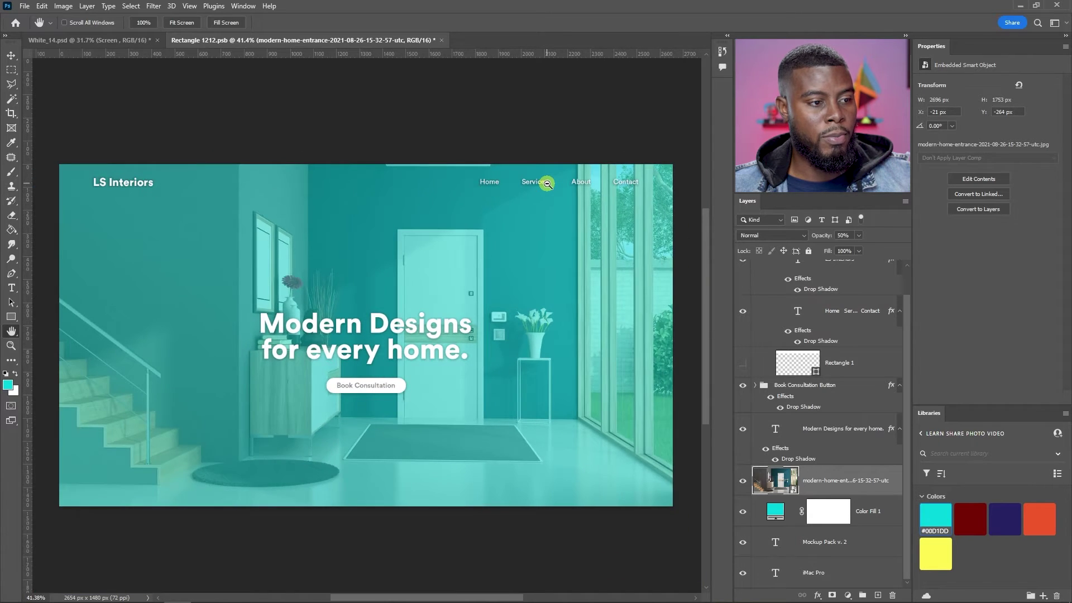
scroll(546, 184, up, 2)
scroll(558, 181, up, 4)
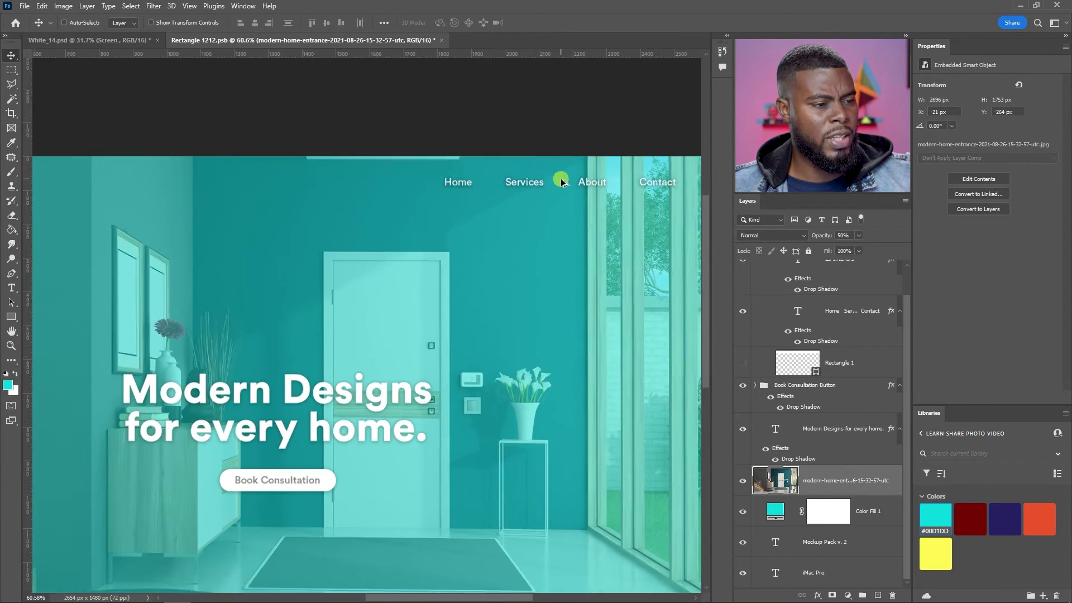
scroll(506, 195, right, 5)
scroll(479, 199, up, 2)
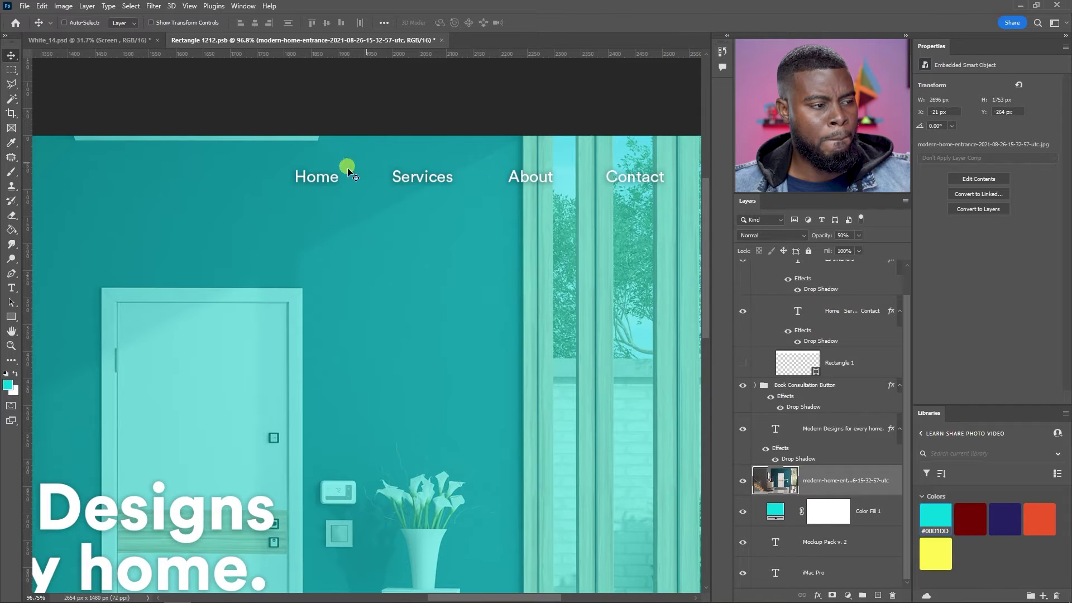
click(849, 311)
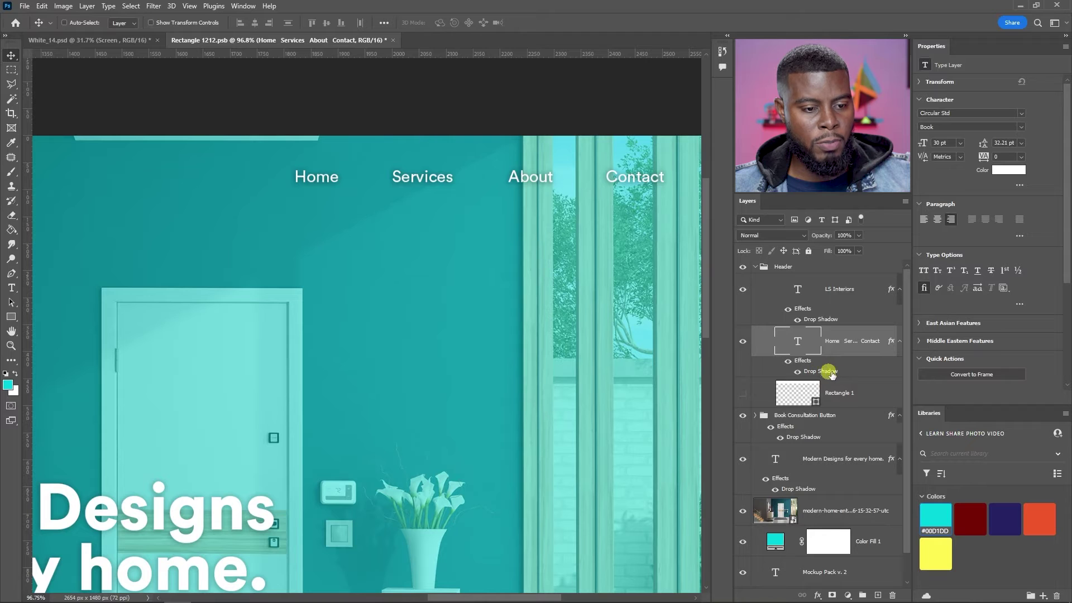
double_click(835, 372)
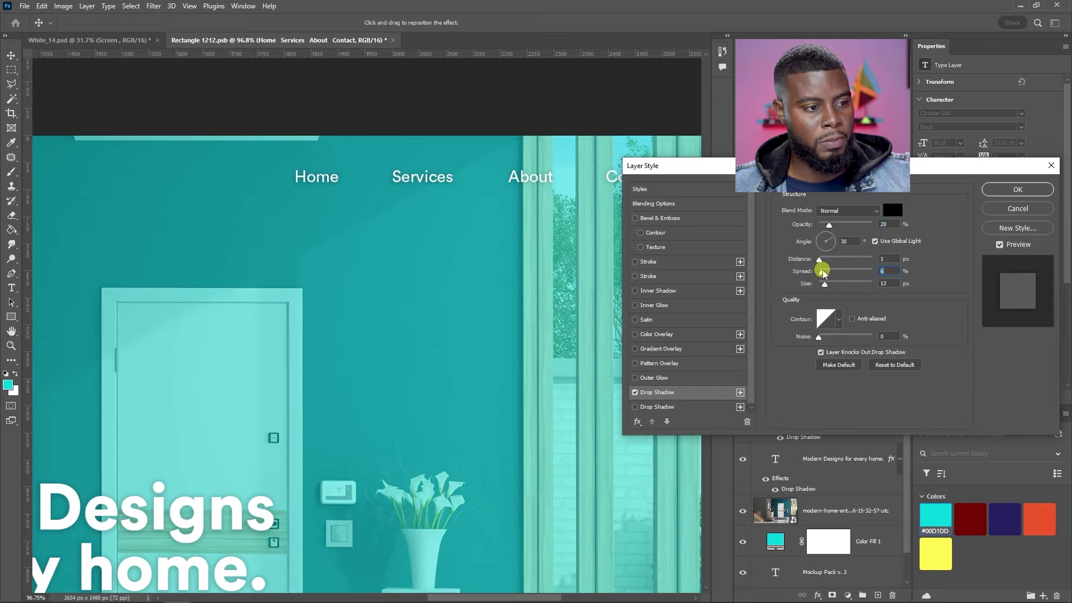
click(1003, 189)
- Review and accept the LS Interiors logo text's Drop Shadow settings
scroll(542, 208, down, 5)
scroll(542, 211, down, 2)
scroll(366, 236, up, 1)
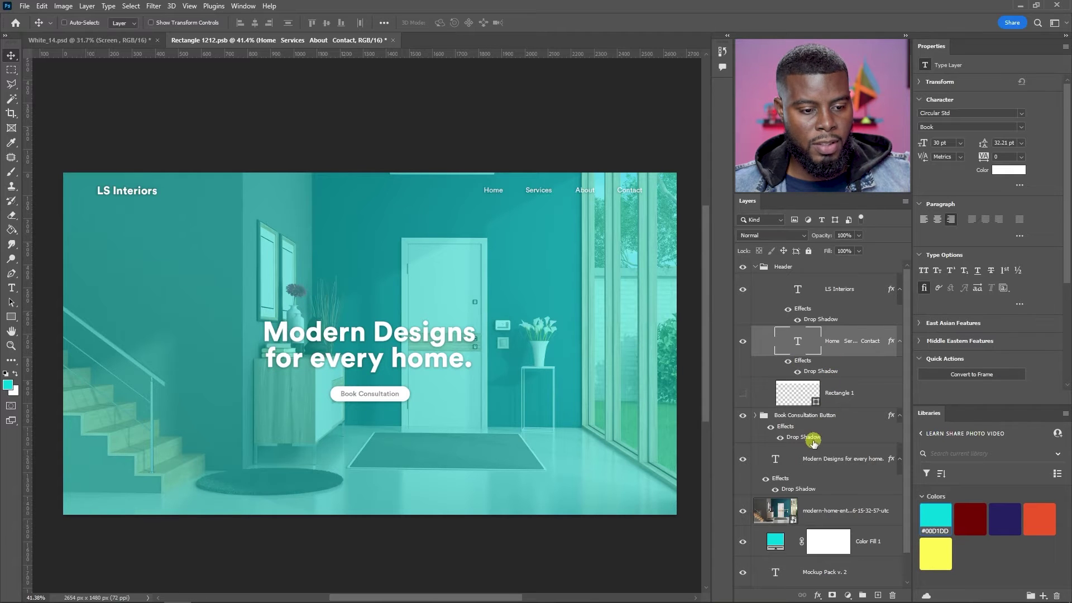
click(832, 292)
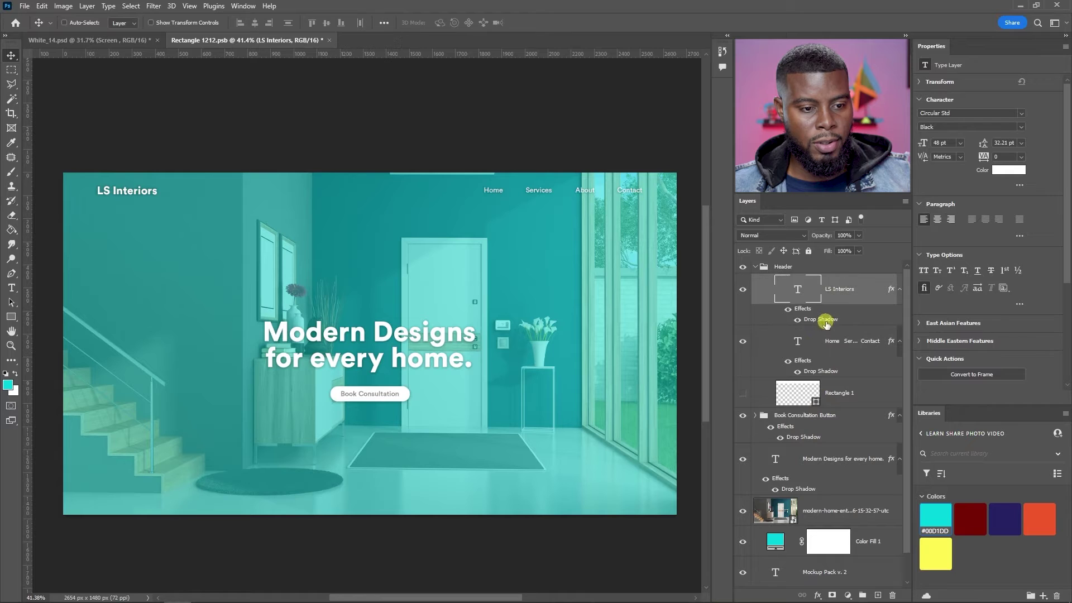
double_click(826, 319)
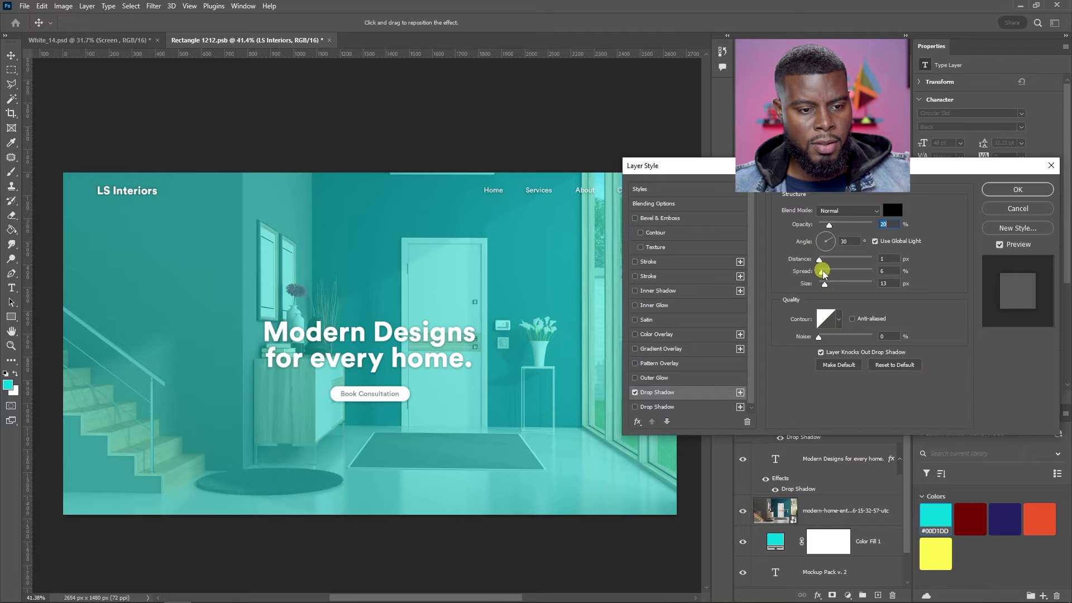
click(1026, 189)
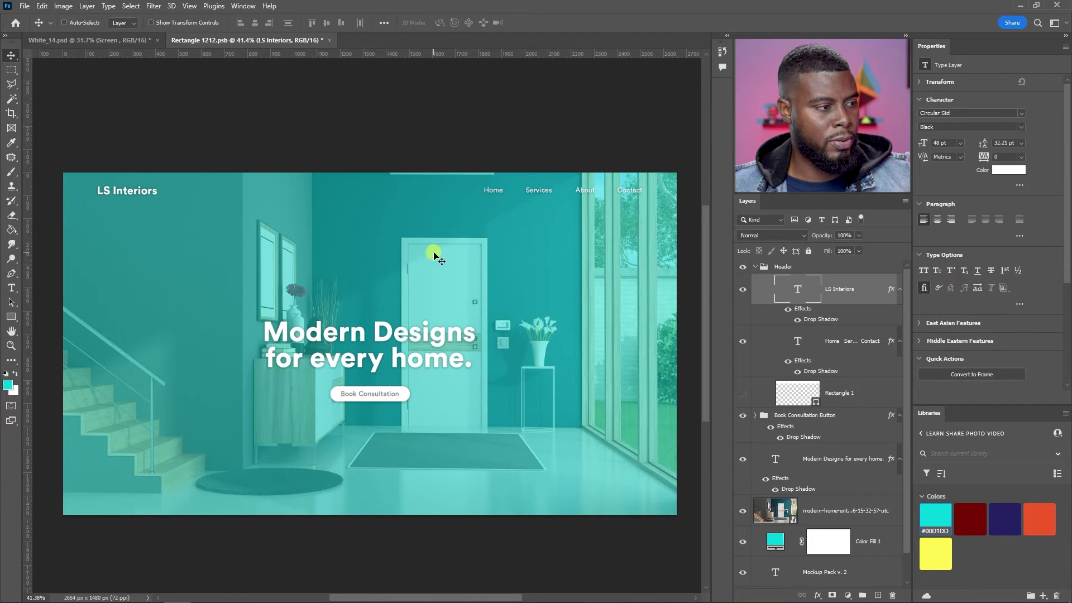
- Save the web page design and collapse the Header group
key(ctrl+s)
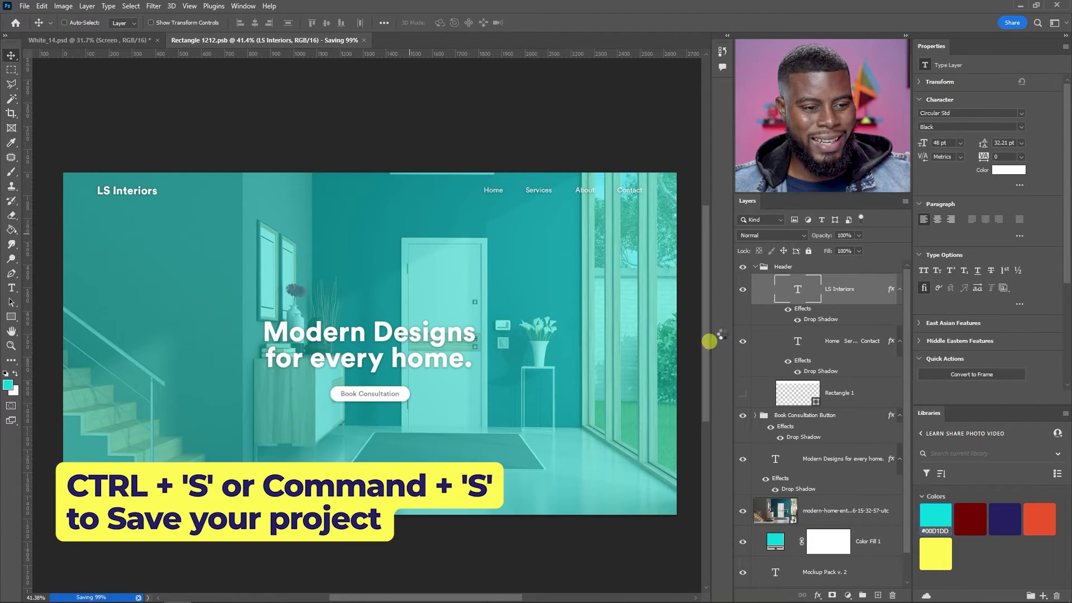
click(755, 267)
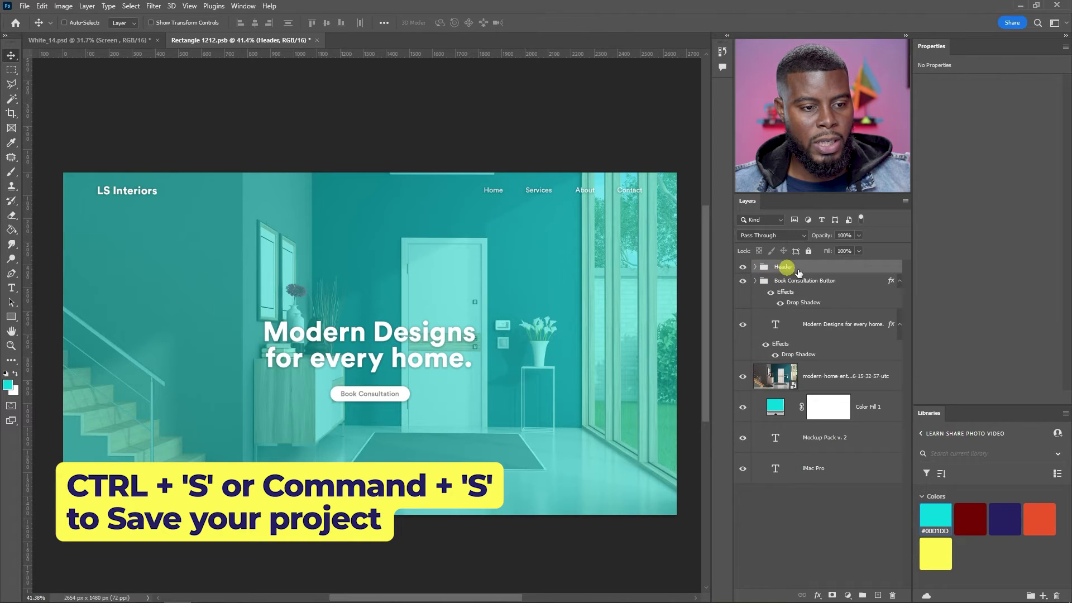
- Group the Book Consultation Button group with the Modern Designs headline text and name the new group Title
click(773, 281)
click(742, 282)
click(742, 282)
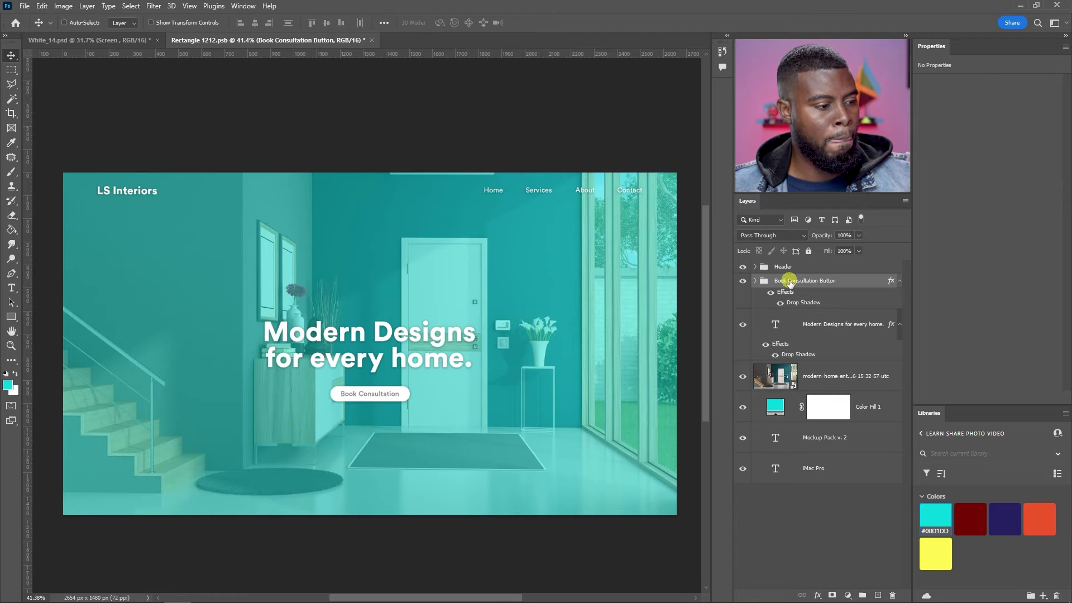
click(817, 324)
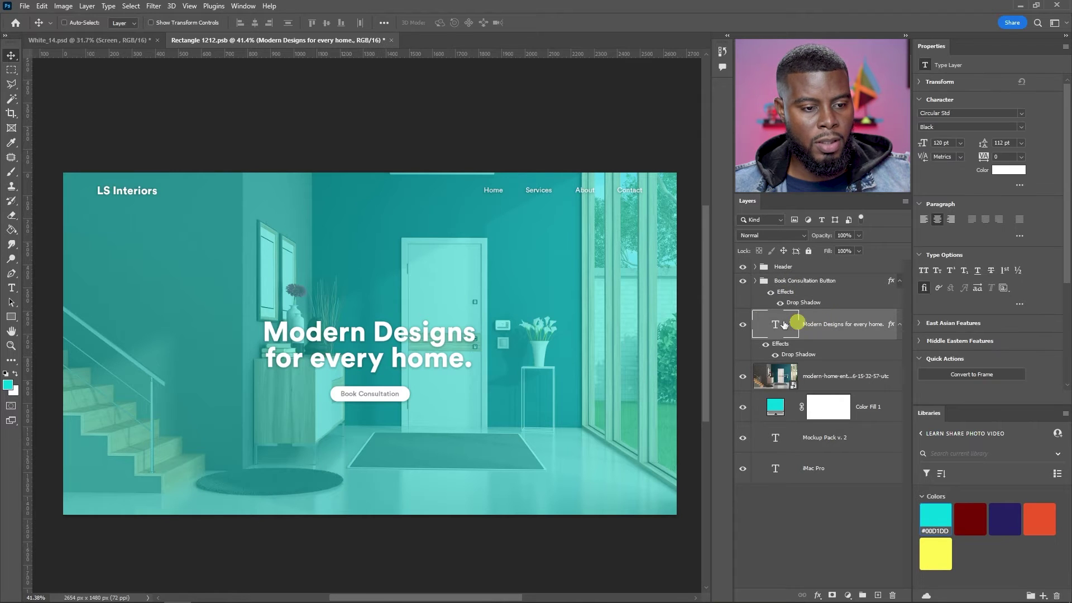
click(748, 327)
click(747, 327)
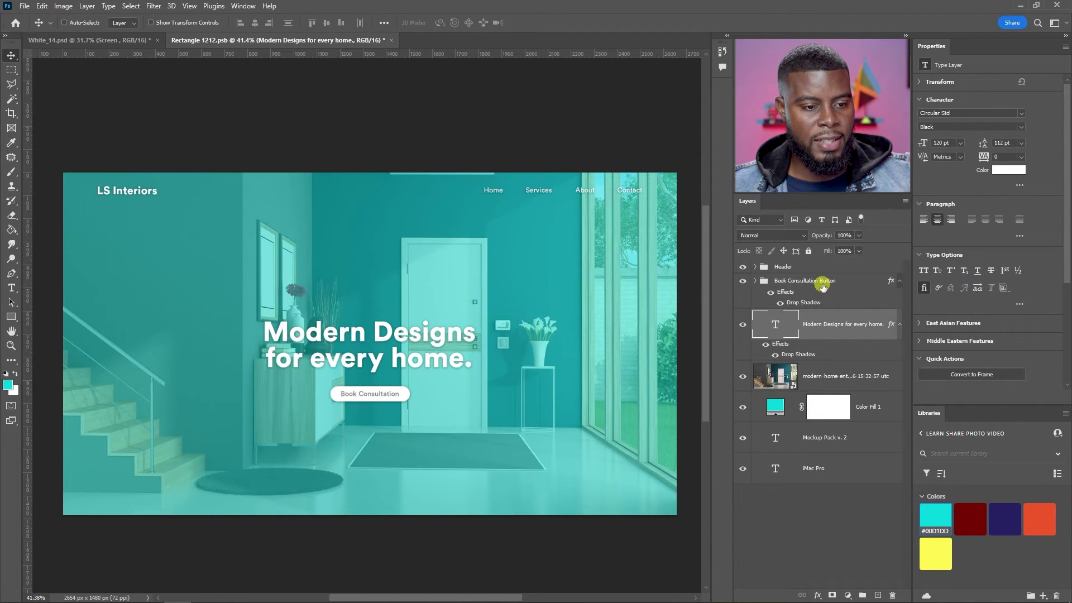
click(819, 288)
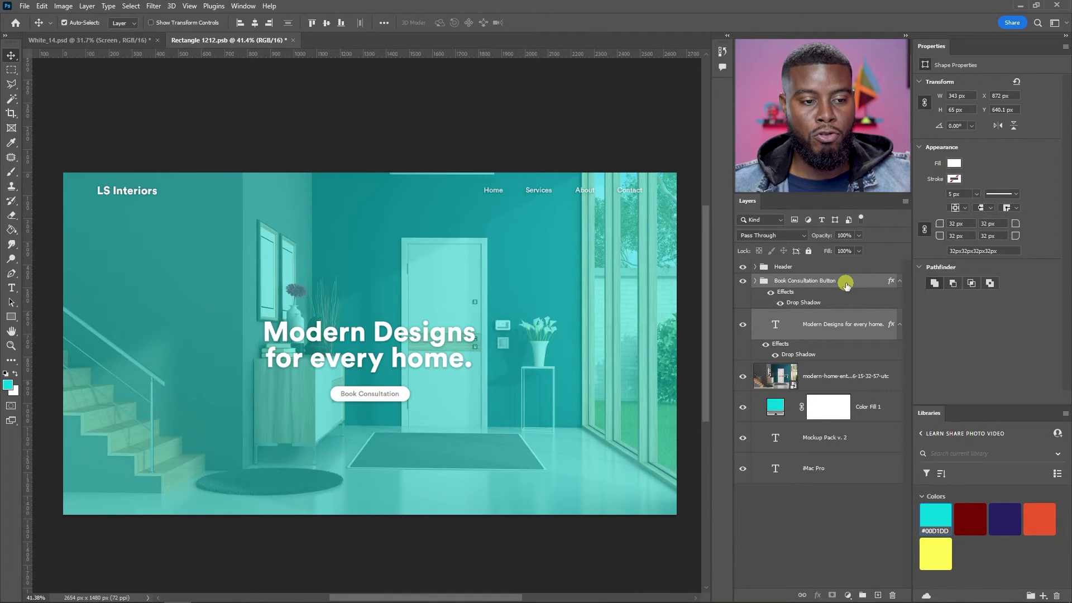
key(ctrl+g)
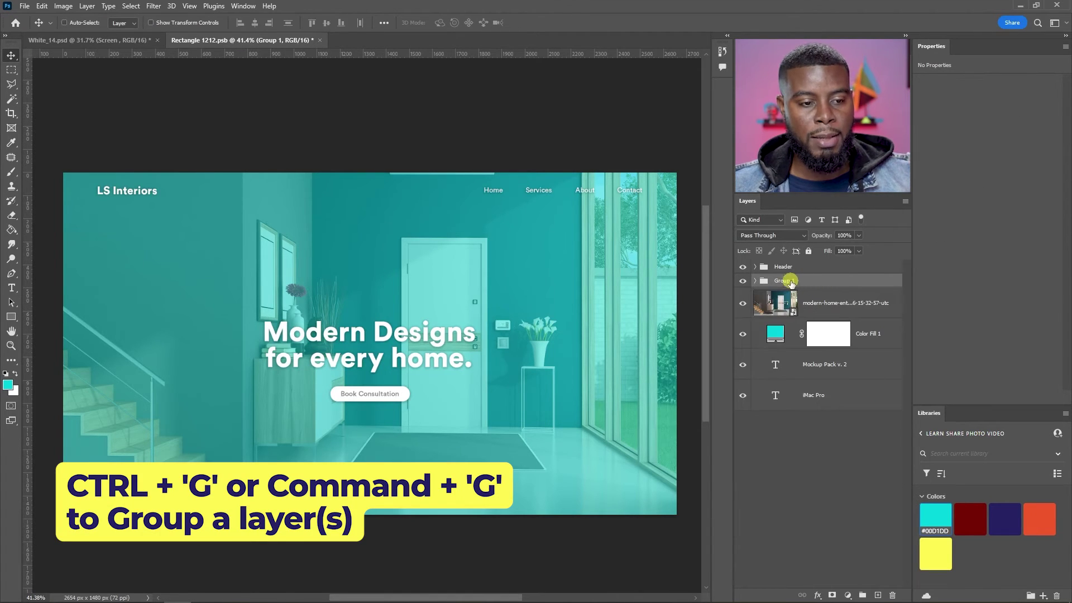
text(le)
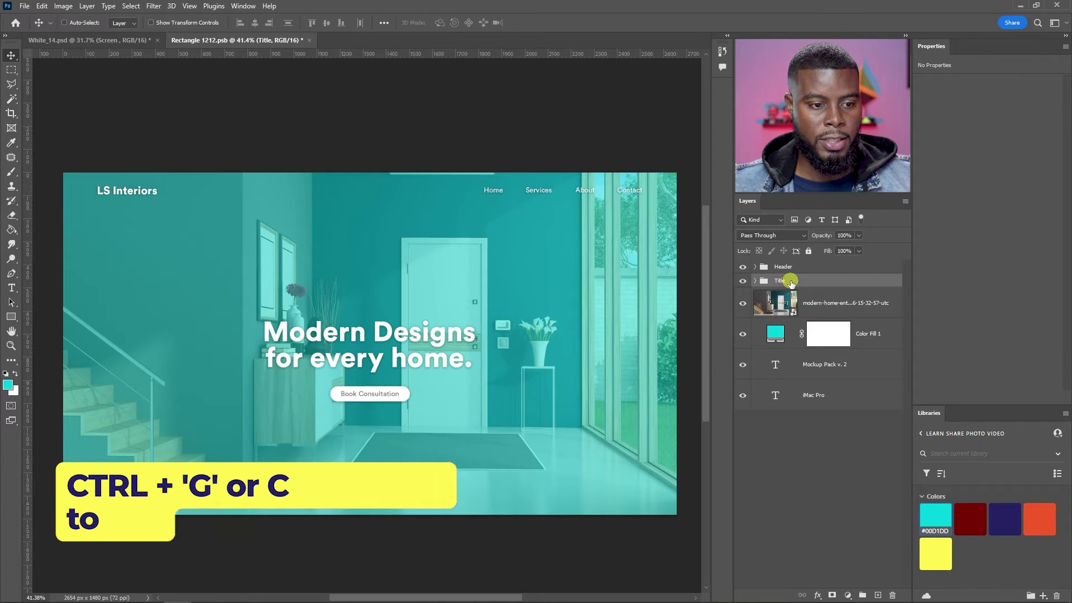
key(Return)
- Group the modern-home-entrance photo with the Color Fill 1 layer and name the group Background
click(851, 307)
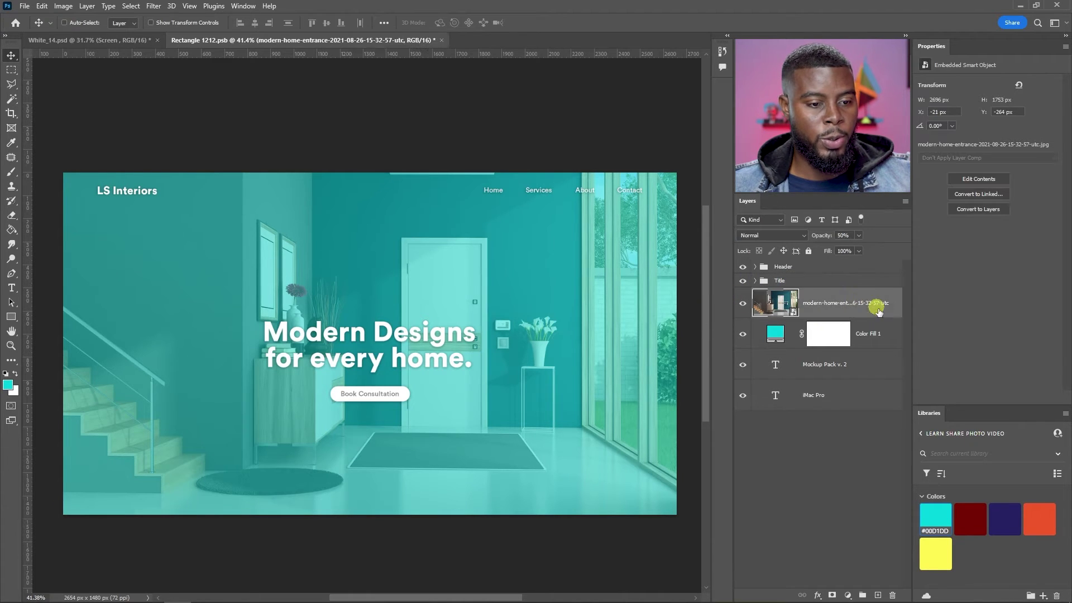
click(741, 303)
click(742, 302)
shift+click(879, 338)
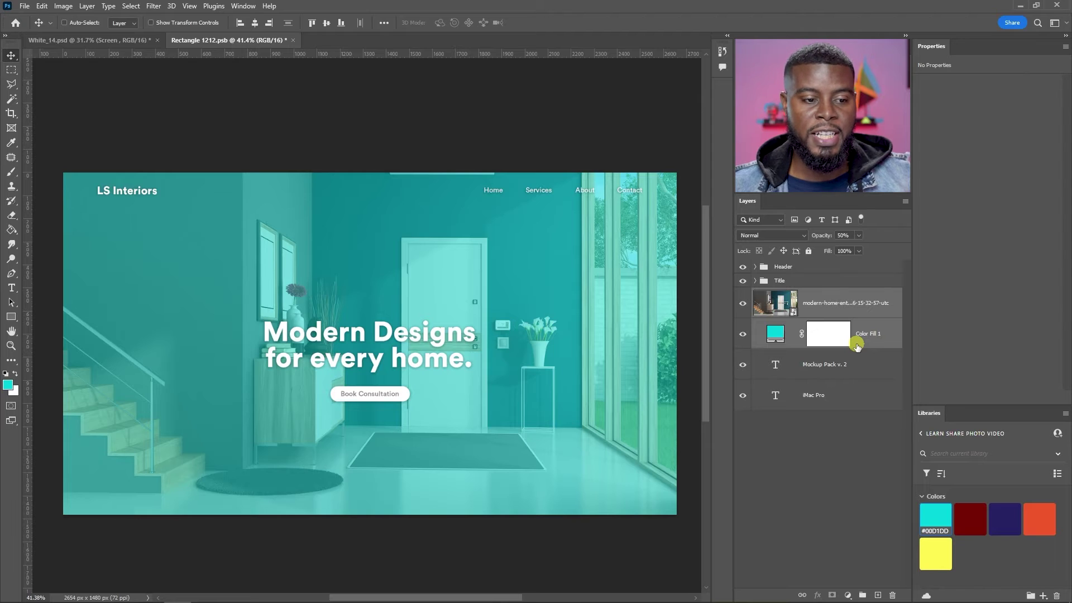
key(ctrl+g)
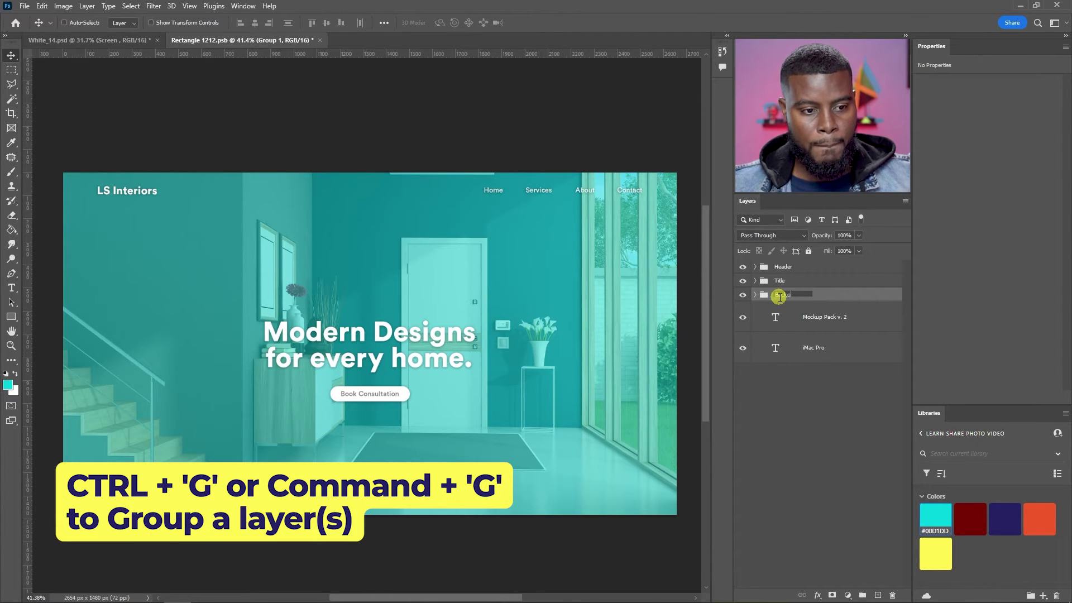
text(d)
key(Return)
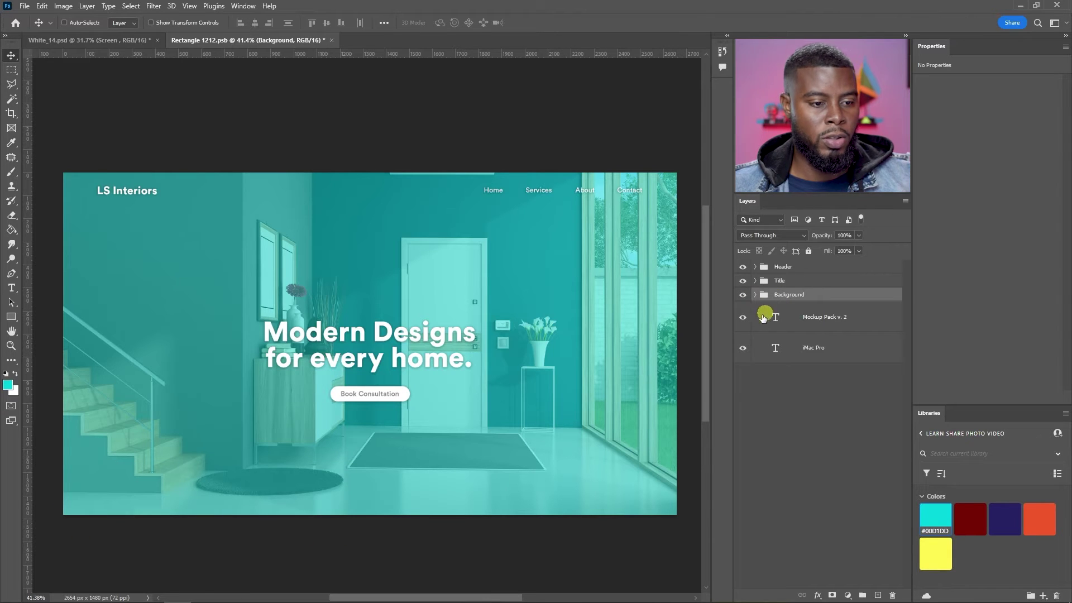
- Hide the Mockup Pack v. 2 and iMac Pro text layers and save the web page design
drag(744, 319, 743, 350)
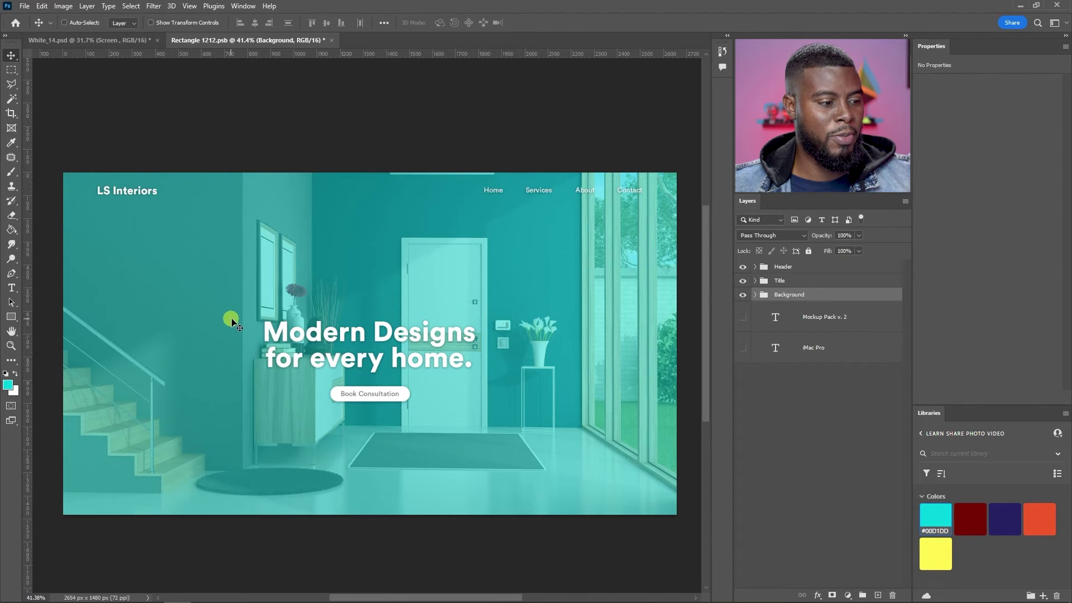
key(ctrl+s)
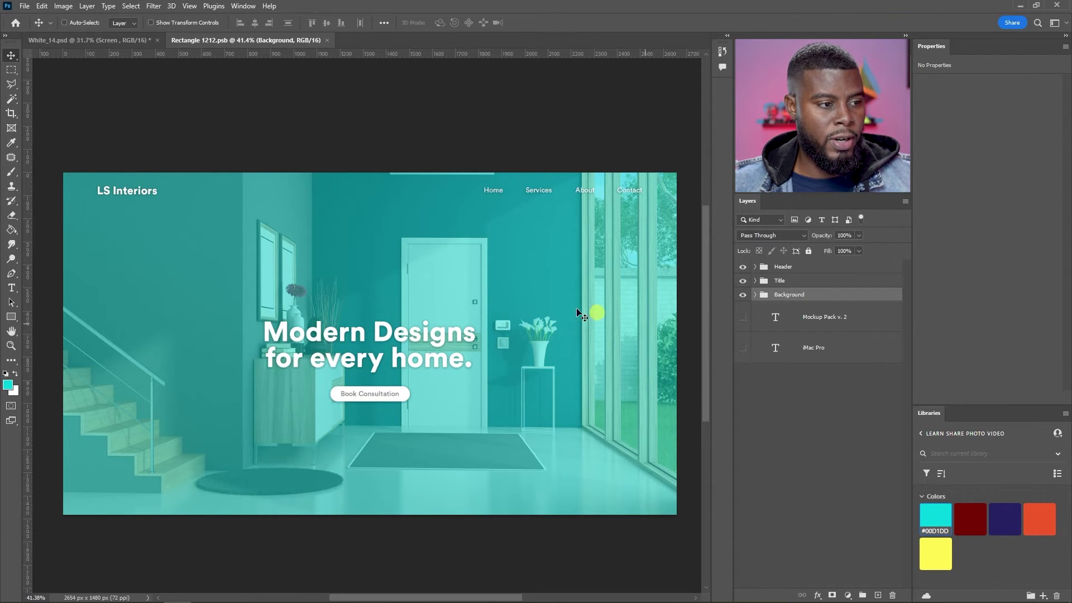
- Set the LS Interiors logo text in the header to All Caps
key(t)
click(132, 193)
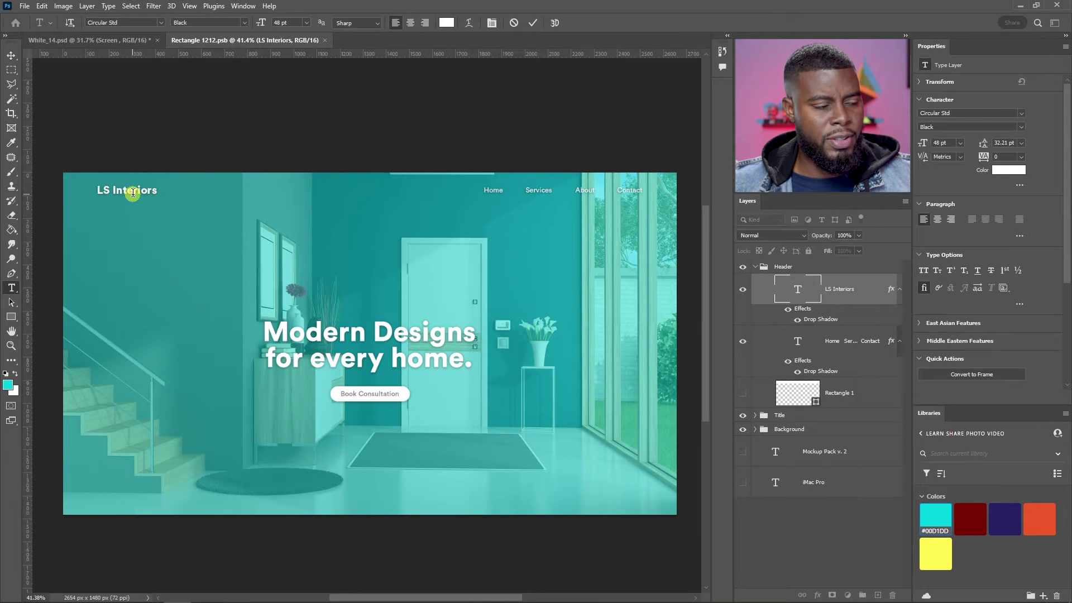
key(ctrl+Return)
click(924, 271)
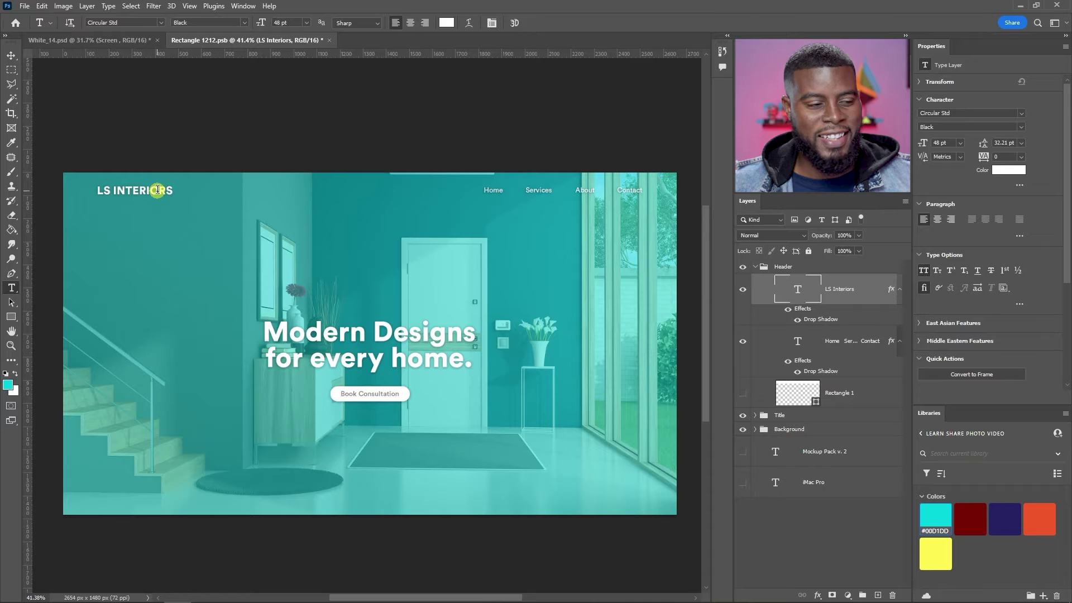
key(v)
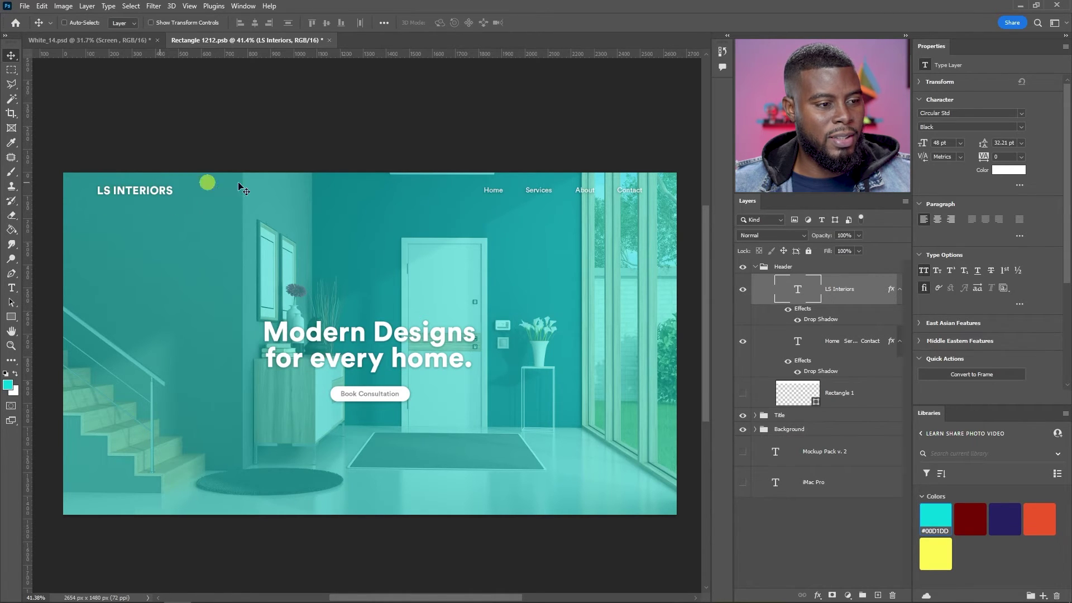
- Set the LS Interiors logo text's font size to 40 pt and check it up close
click(960, 143)
text(40)
key(Return)
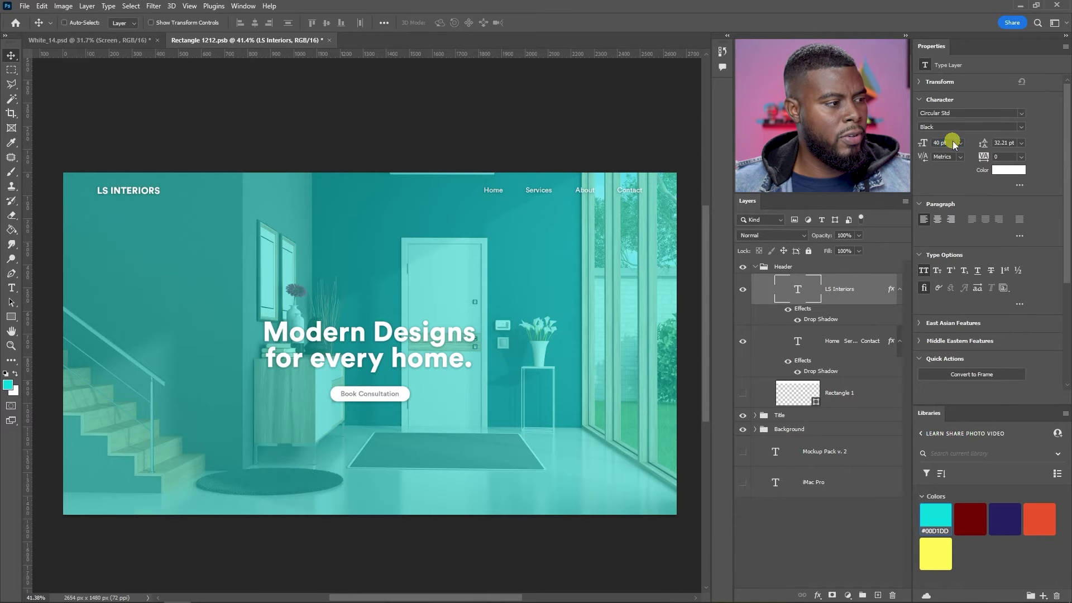
scroll(108, 188, up, 6)
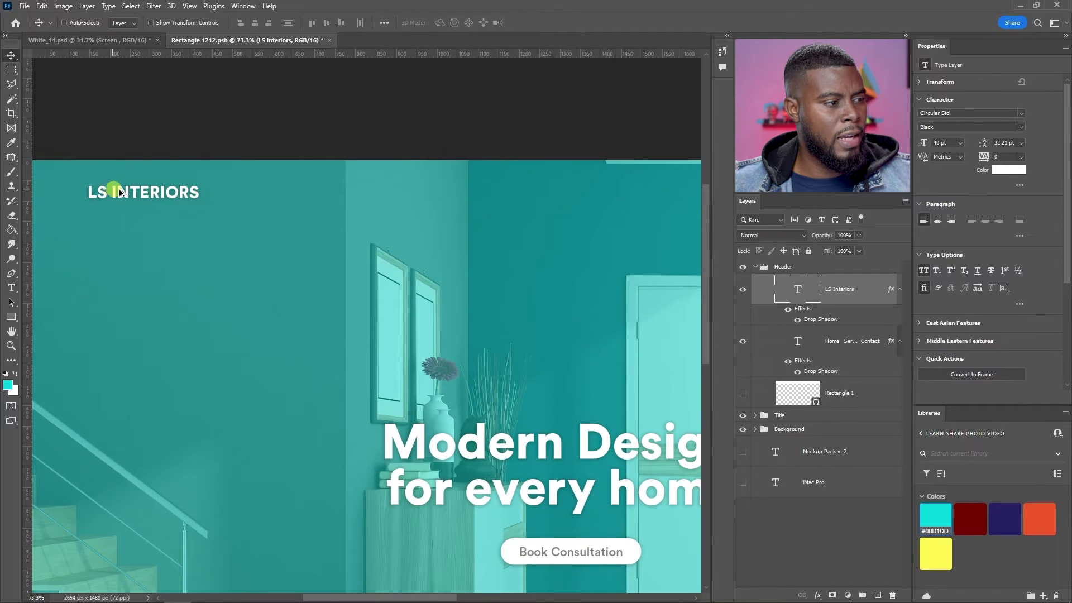
scroll(152, 192, down, 3)
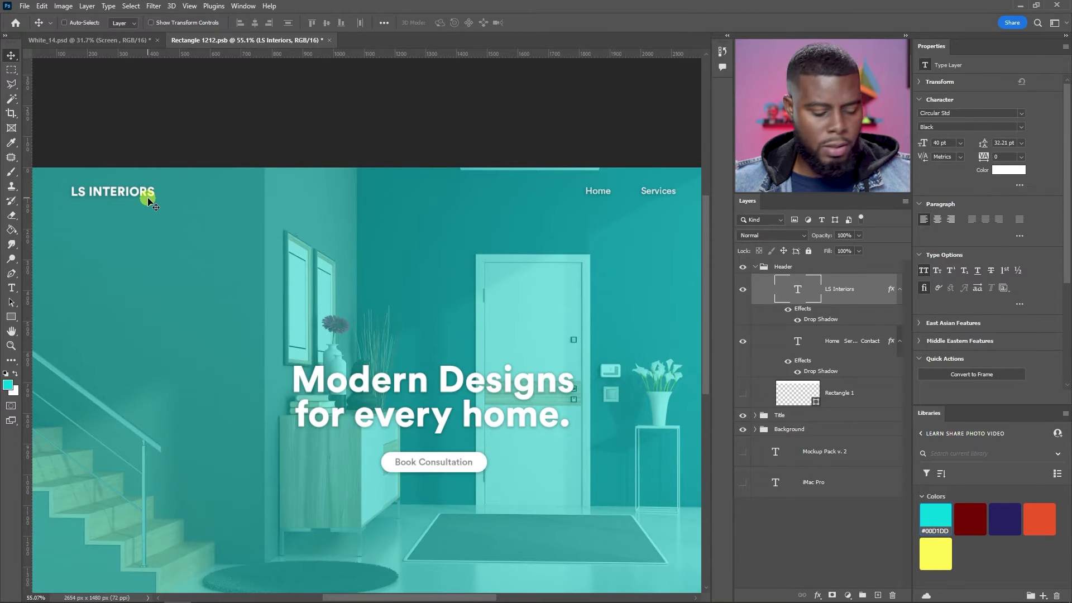
- Show the guides, nudge the logo text into line with the header's margin guide, and collapse the Header group
key(ctrl+semicolon)
drag(129, 200, 137, 200)
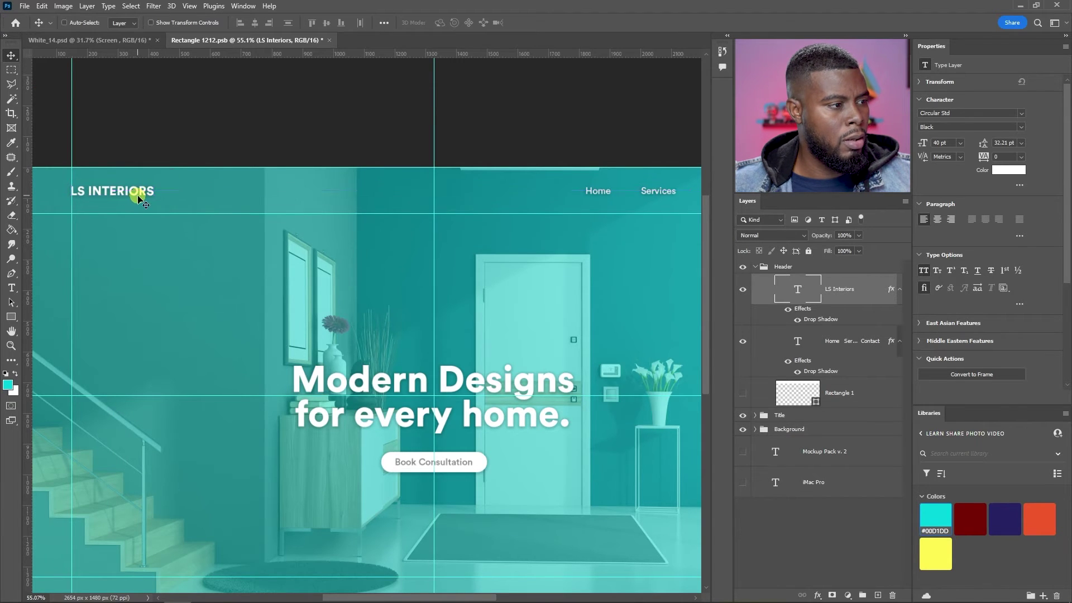
scroll(137, 200, down, 3)
click(755, 267)
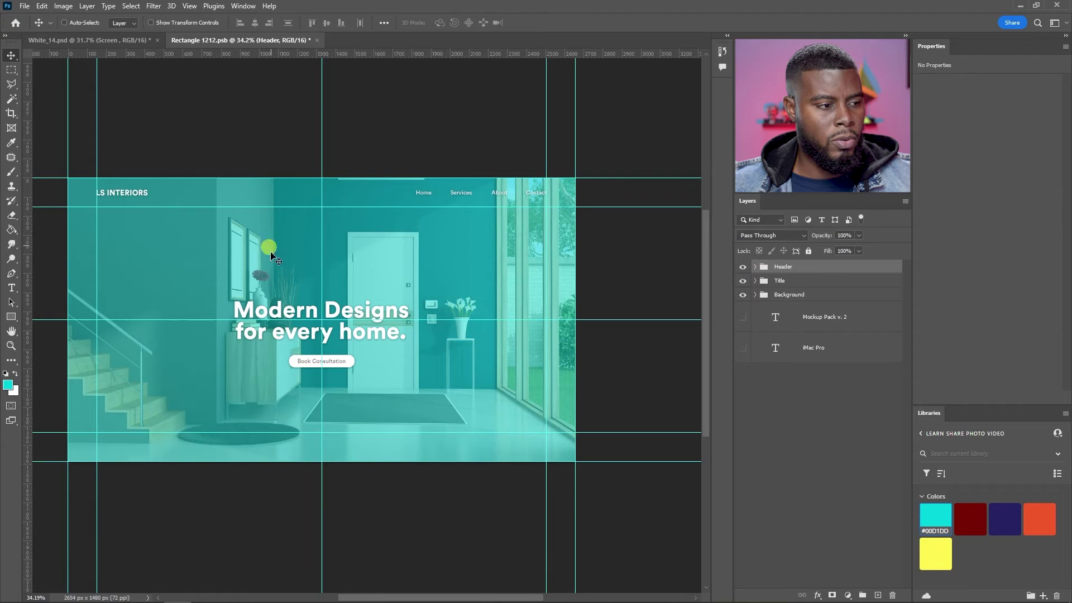
scroll(214, 263, up, 1)
scroll(214, 263, left, 1)
scroll(215, 264, left, 1)
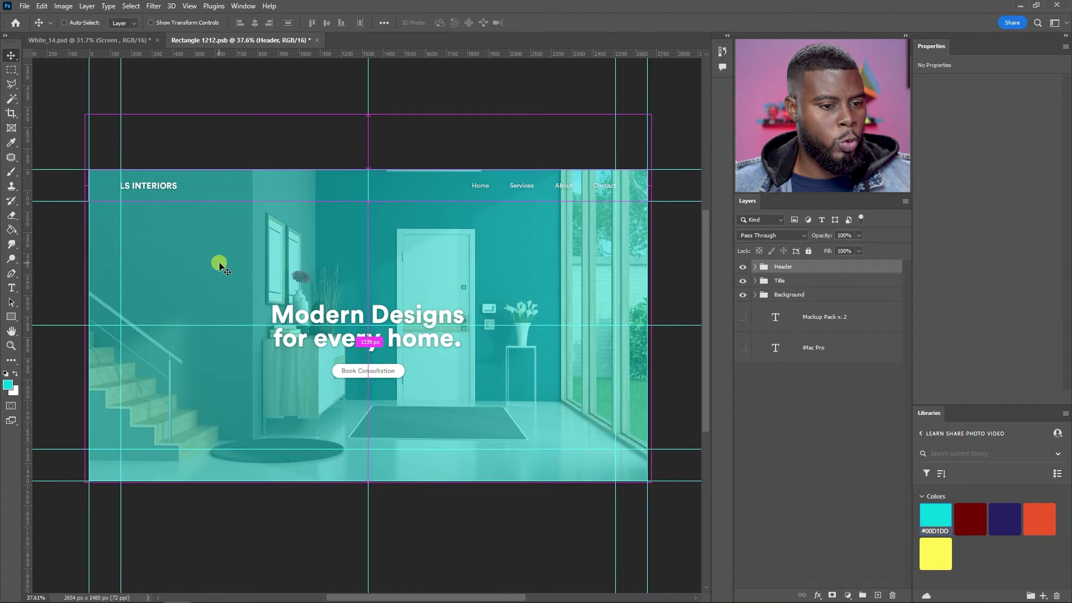
- Recolour the Color Fill 1 layer in the Background group, trying dark red #770A03 before applying navy #262262 from the library
click(754, 295)
click(807, 298)
click(859, 324)
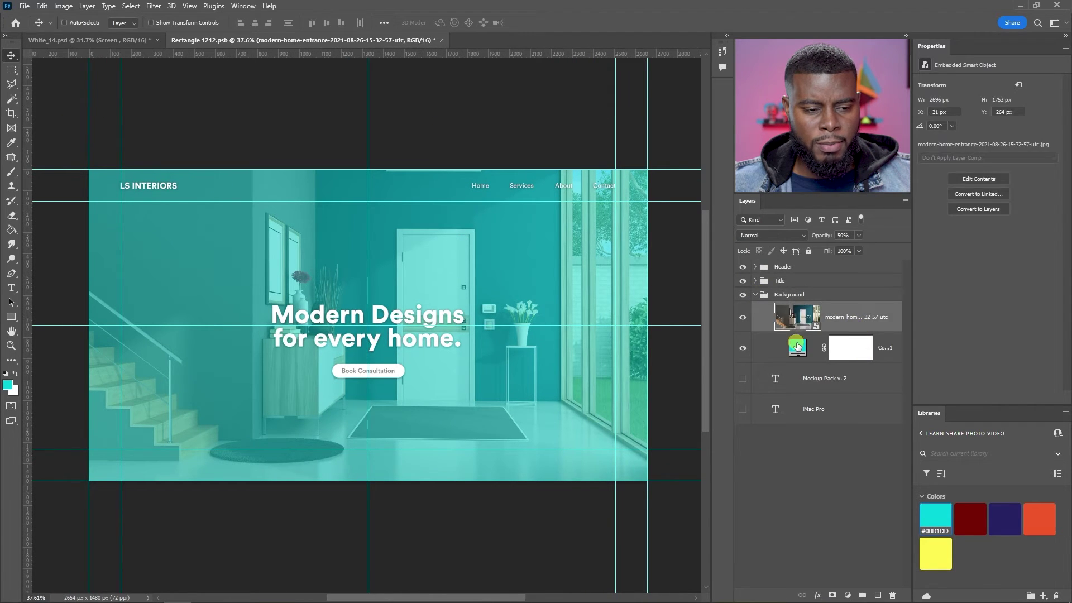
click(859, 349)
click(965, 517)
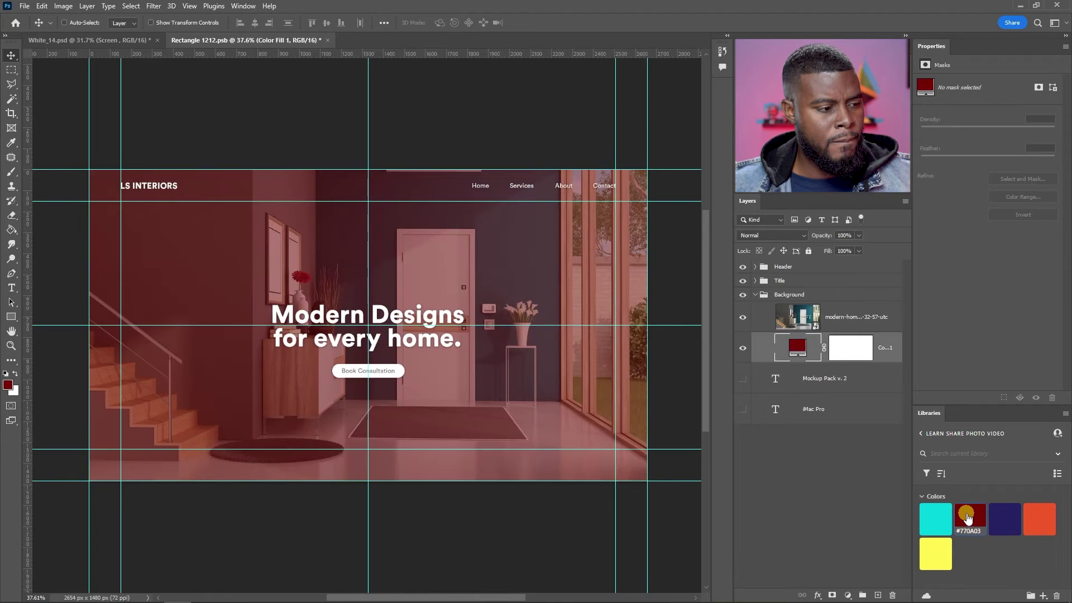
click(1003, 519)
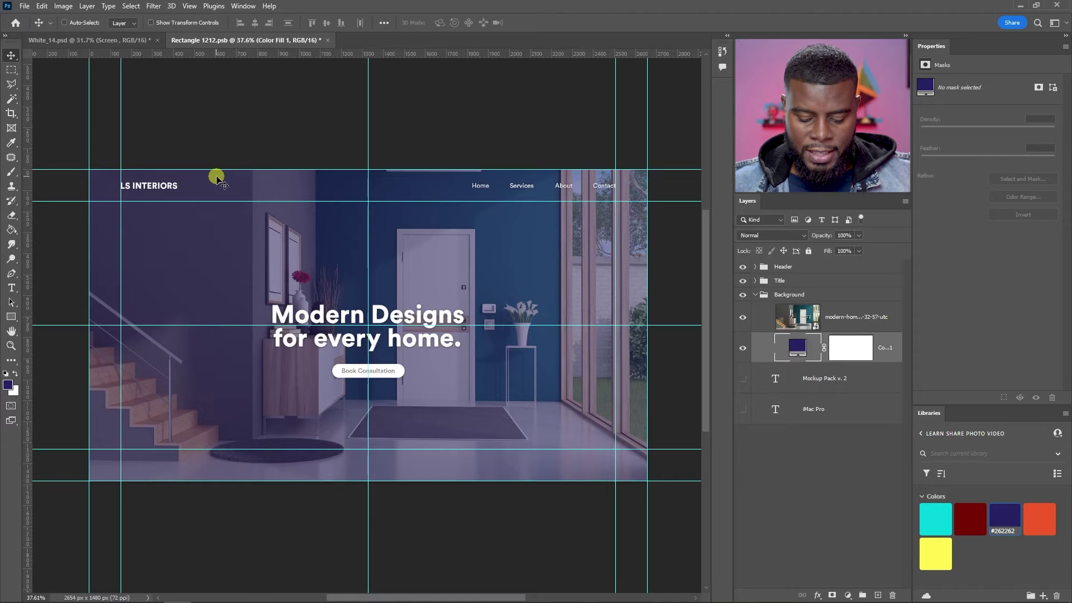
- Hide the guides, look over the recoloured web page and save it
key(ctrl+semicolon)
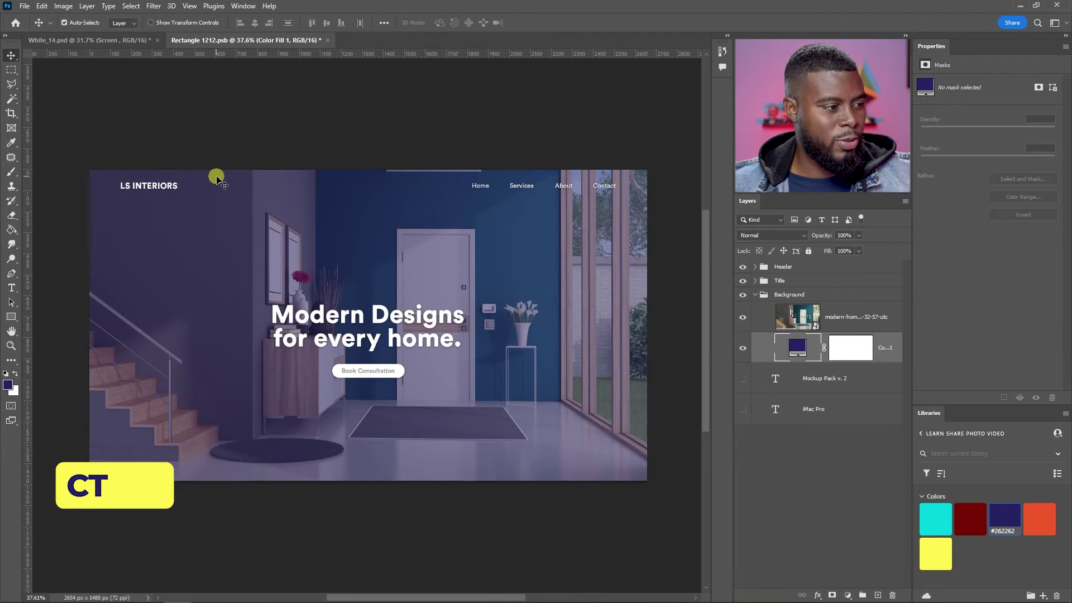
scroll(237, 255, up, 2)
scroll(249, 258, right, 2)
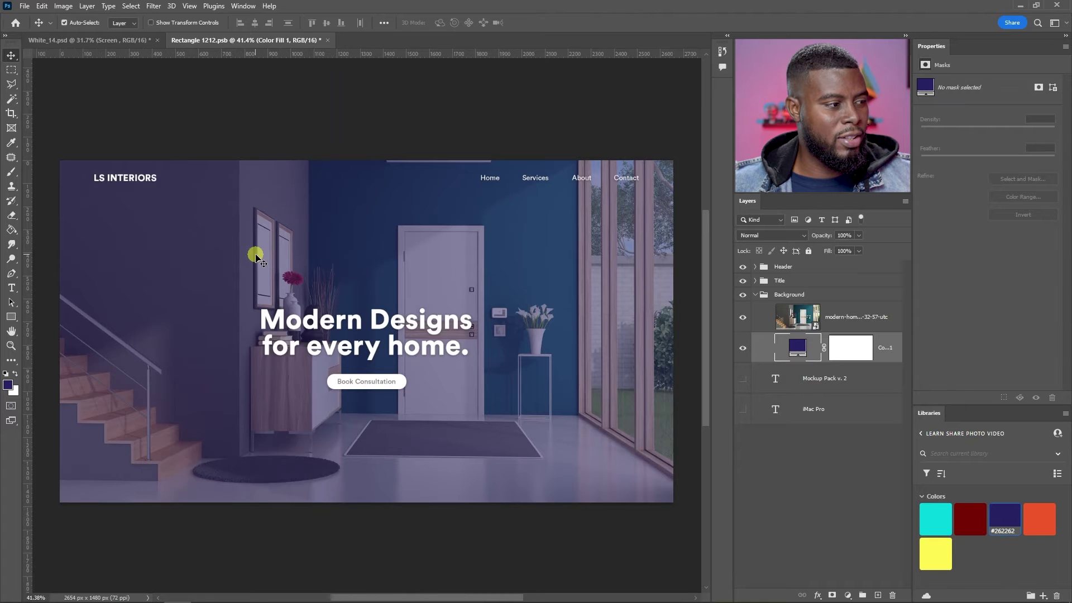
key(ctrl+s)
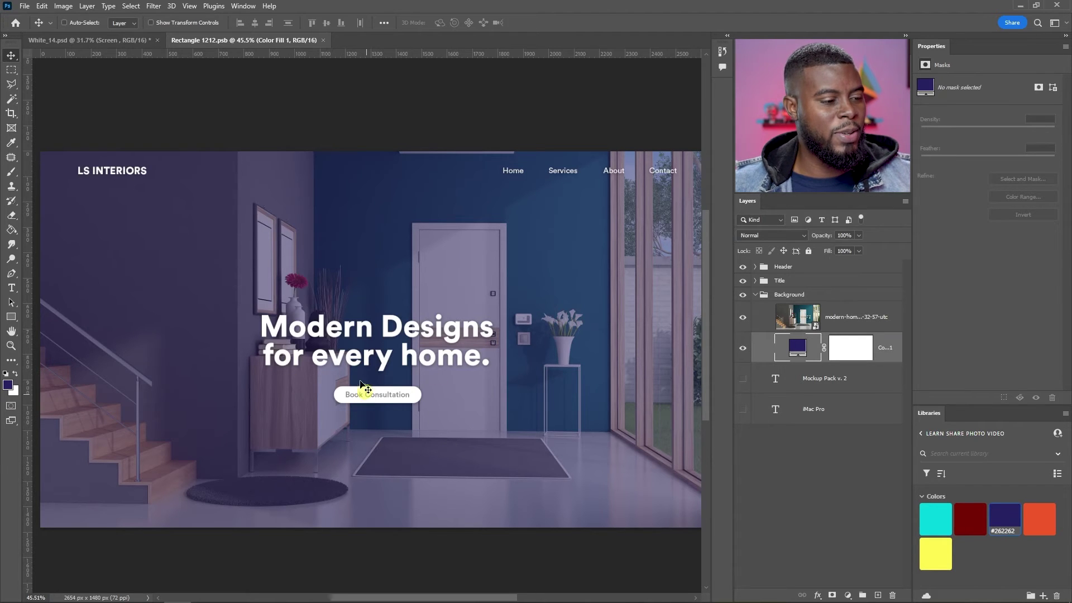
scroll(369, 385, down, 1)
scroll(385, 334, down, 2)
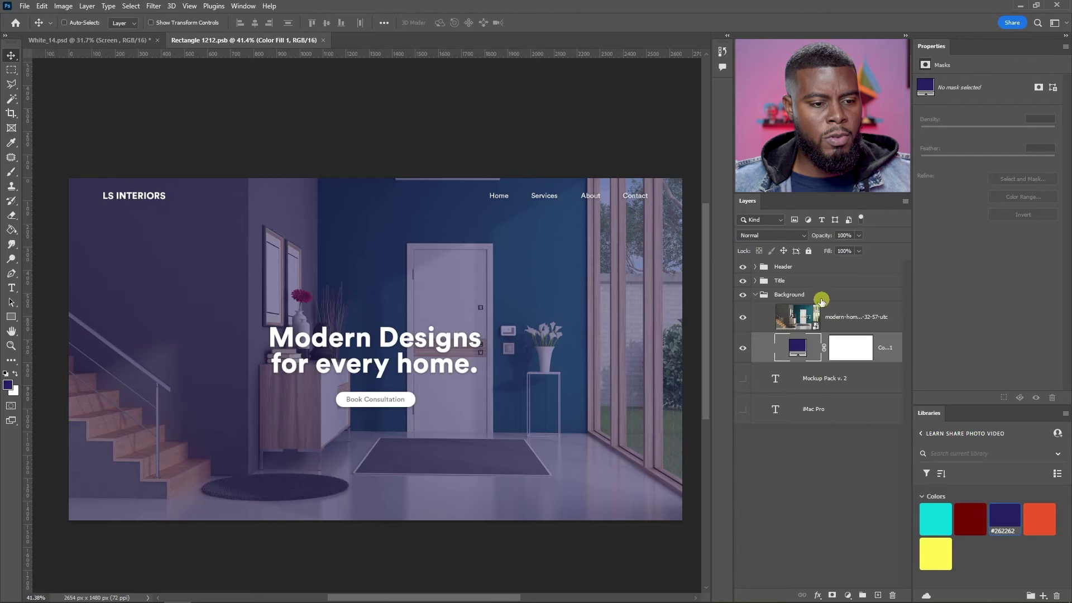
- Collapse the Background group, show the guides, and centre the Title group on the page at Y 740 px with Free Transform
click(782, 294)
click(755, 294)
click(779, 280)
key(ctrl+t)
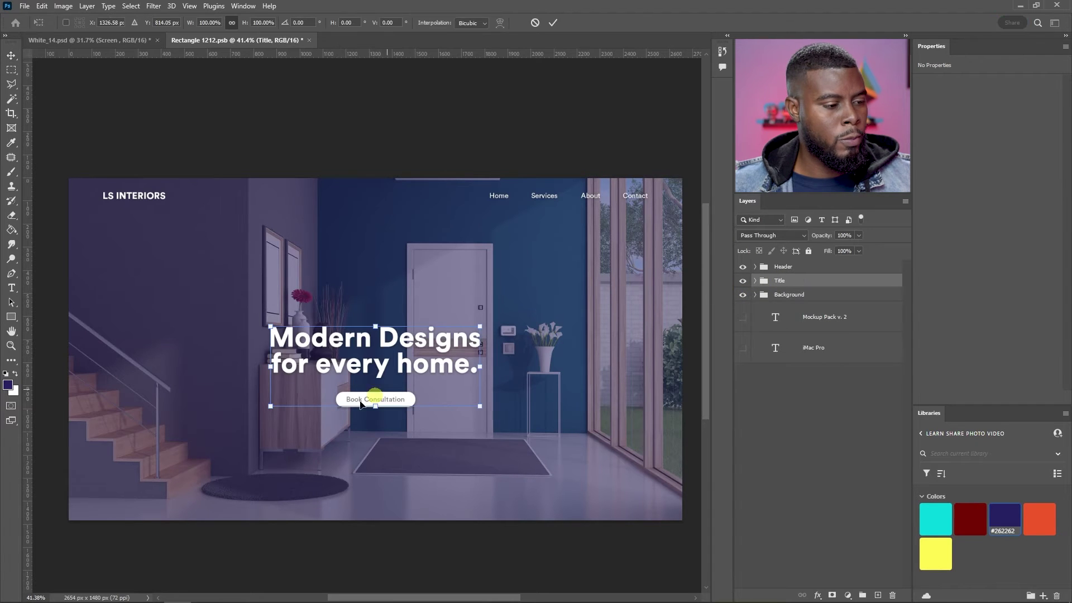
scroll(353, 401, up, 1)
scroll(367, 396, down, 1)
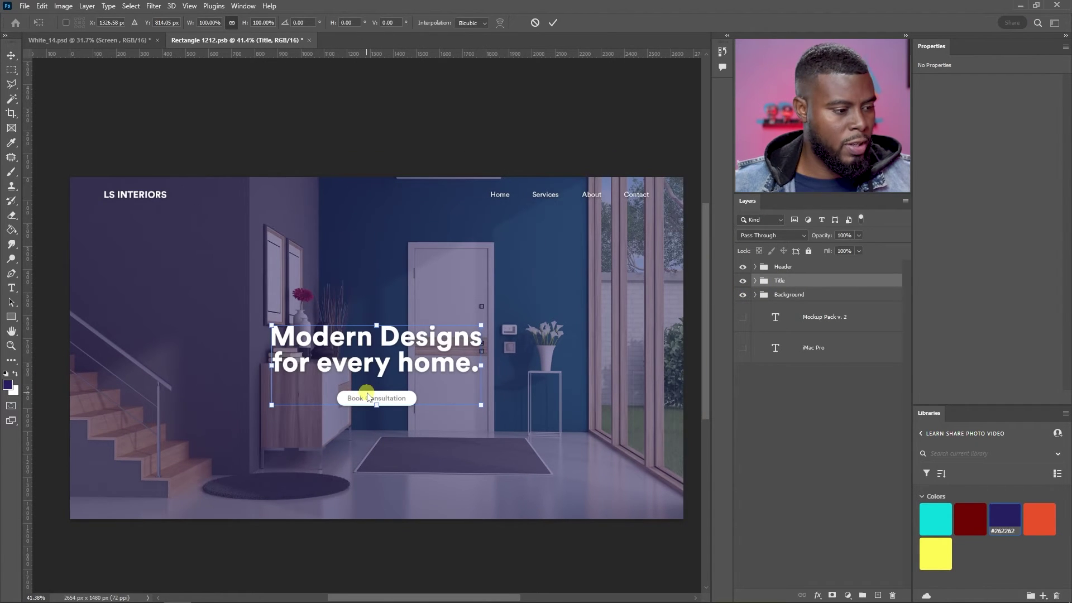
key(ctrl+semicolon)
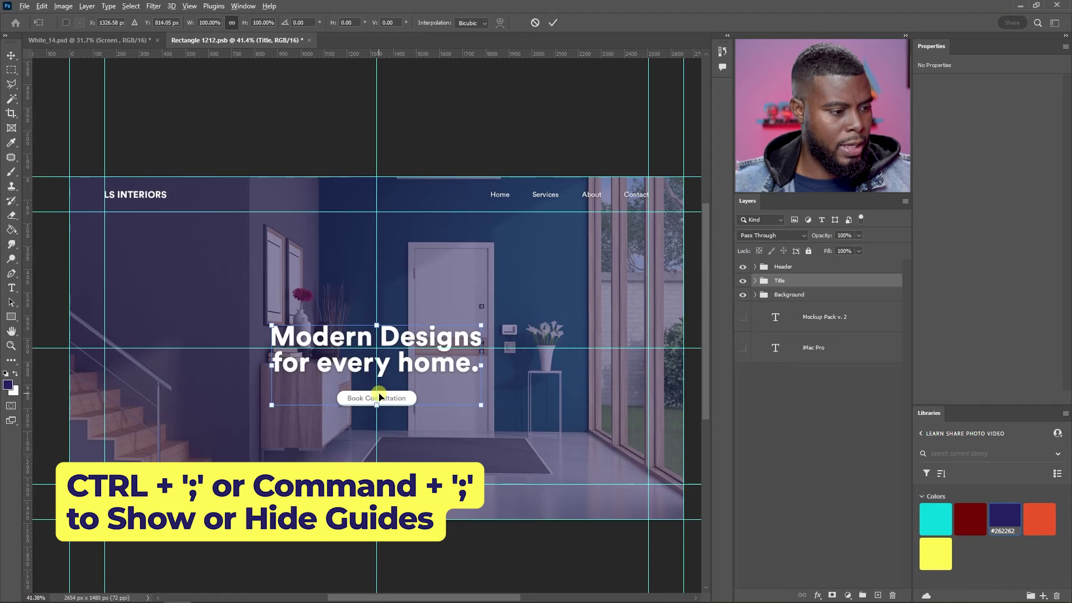
scroll(390, 358, up, 2)
scroll(394, 357, up, 2)
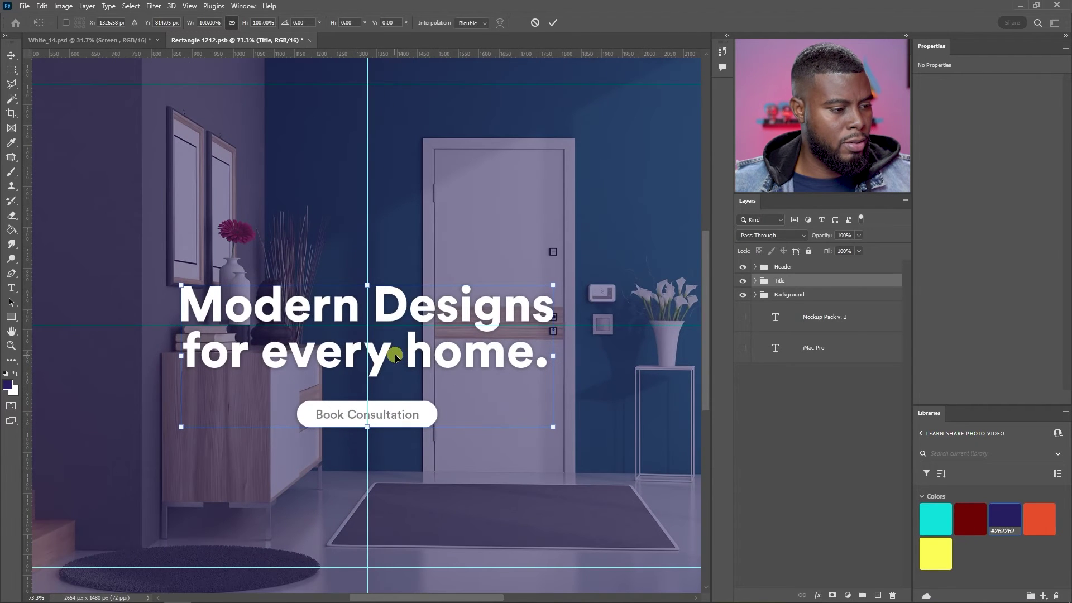
drag(400, 358, 394, 335)
scroll(394, 335, down, 6)
key(alt+space)
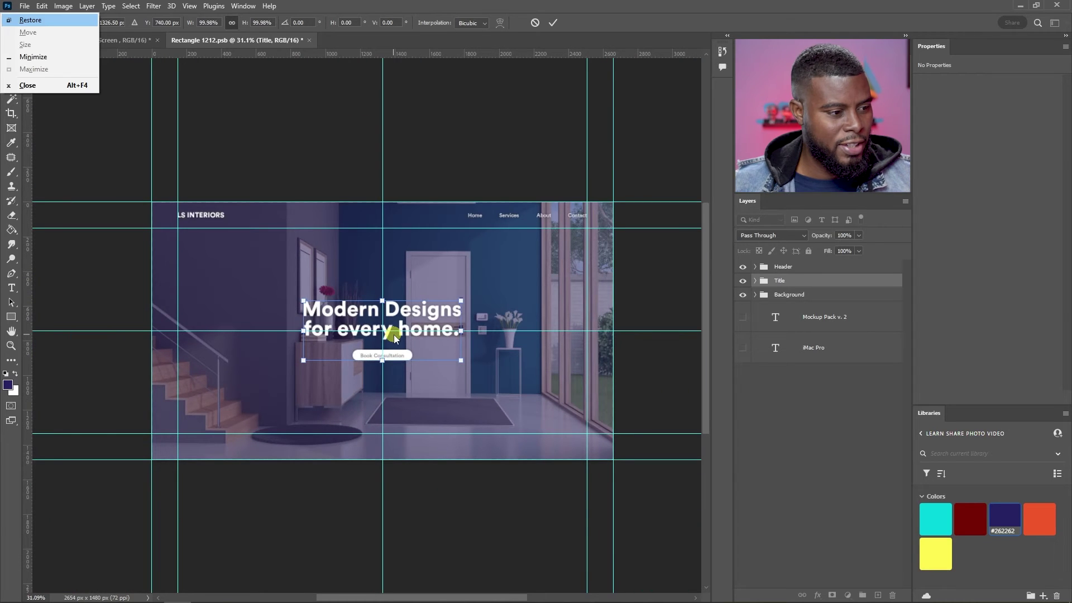
key(Escape)
key(Return)
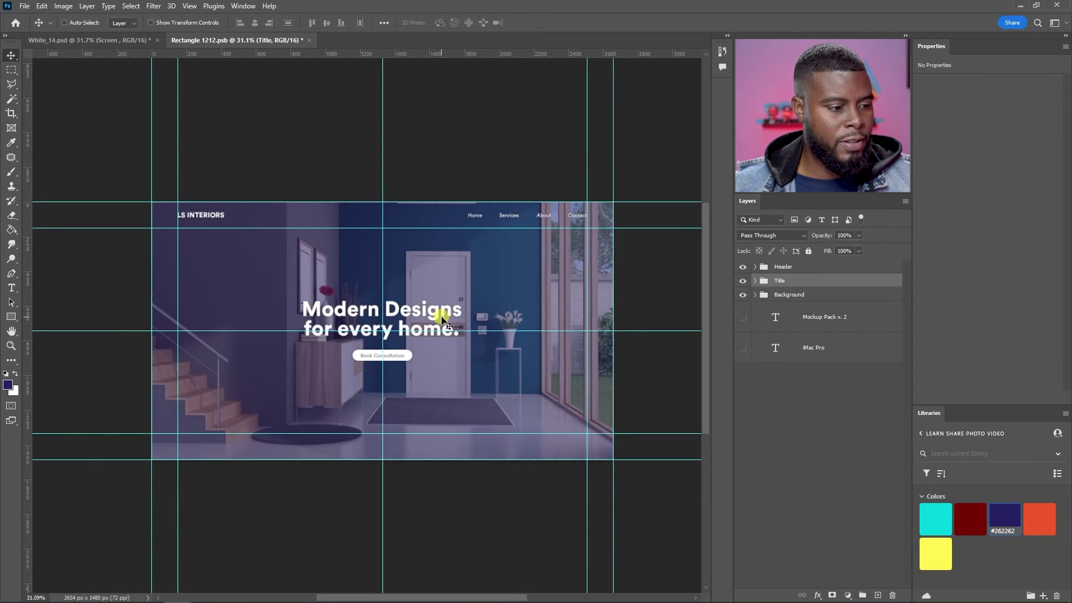
scroll(391, 324, up, 2)
scroll(340, 335, down, 1)
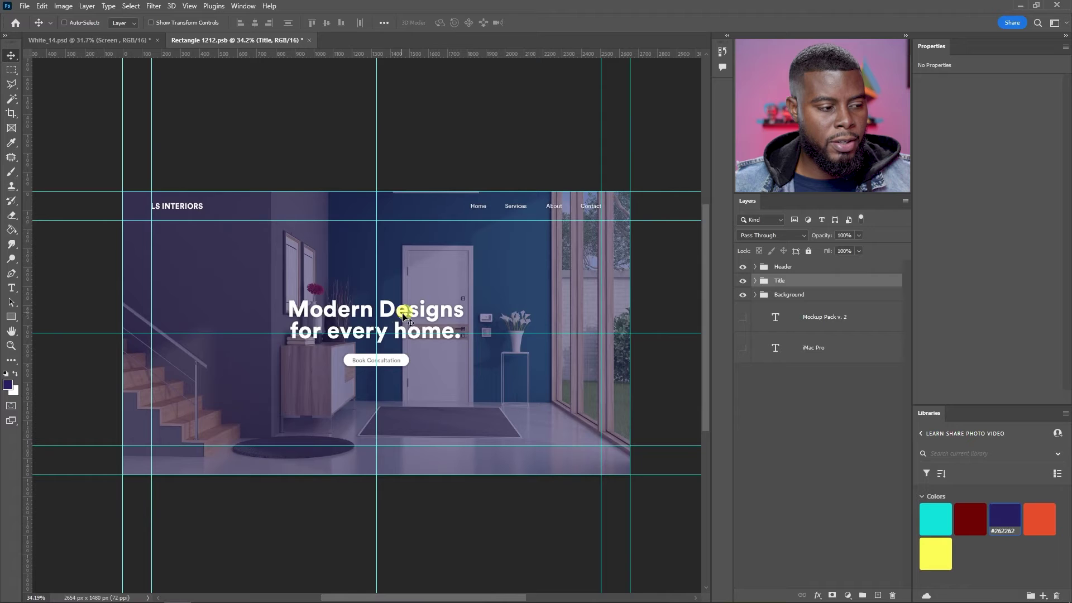
- Try a left-aligned layout by moving the Title group and its Book Consultation Button group to the left margin guide
drag(398, 321, 260, 321)
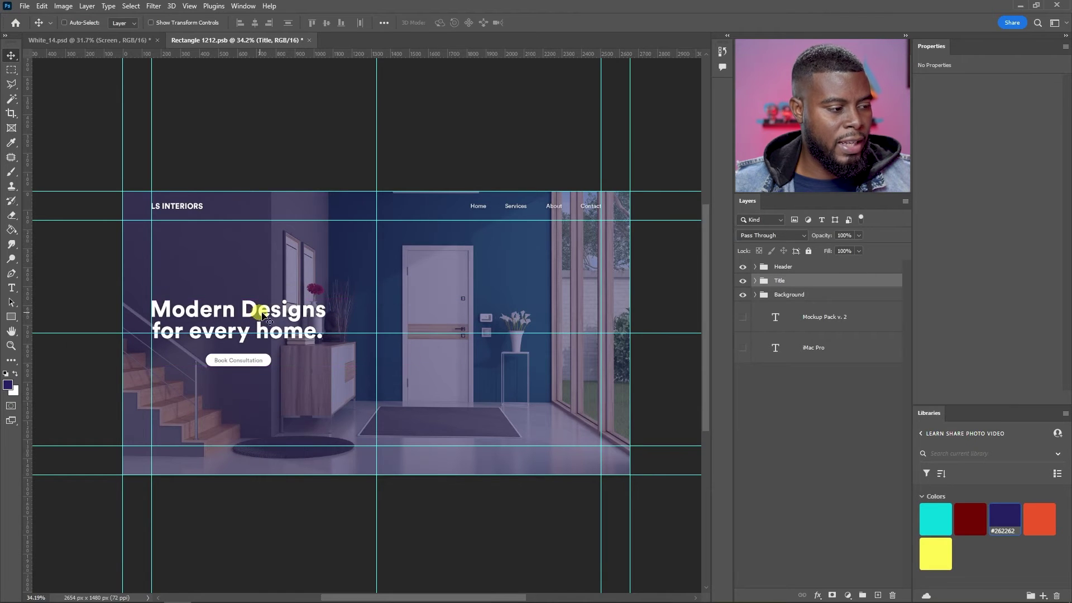
click(754, 281)
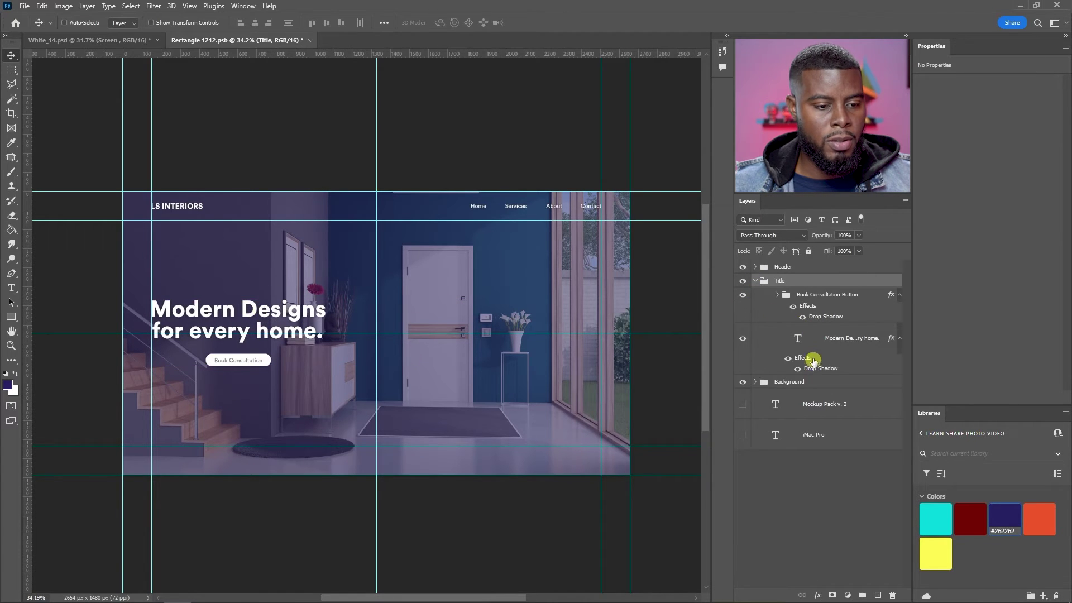
click(806, 295)
drag(275, 355, 228, 362)
- Try a right-aligned layout by moving the Title group and its Book Consultation Button group to the right margin guide
click(779, 281)
drag(310, 318, 616, 320)
click(800, 296)
drag(512, 360, 598, 360)
click(807, 282)
drag(596, 296, 549, 308)
scroll(533, 320, up, 1)
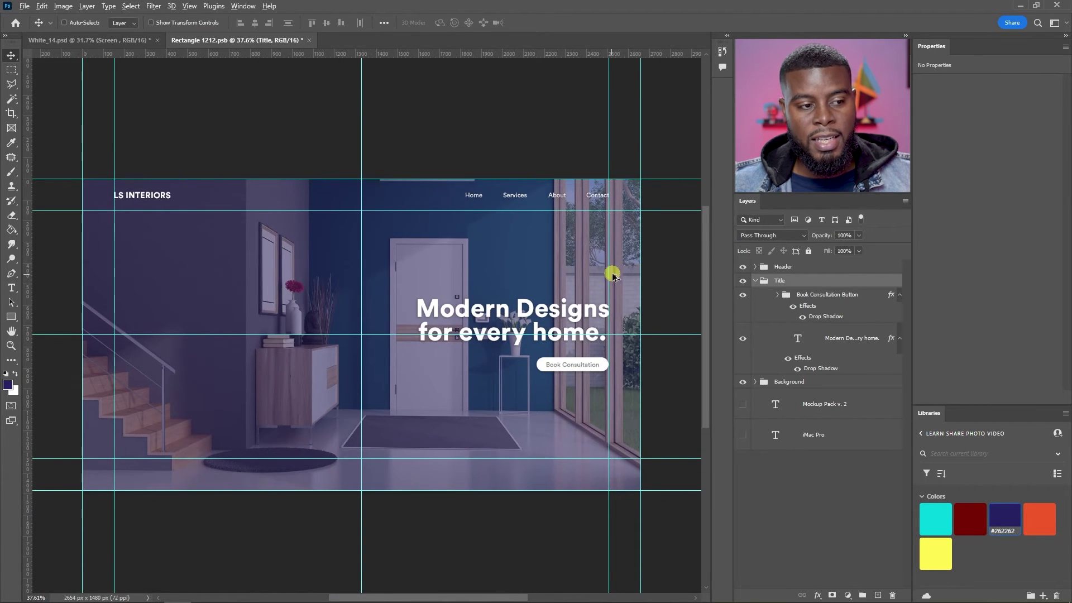
scroll(608, 267, up, 5)
scroll(616, 326, down, 5)
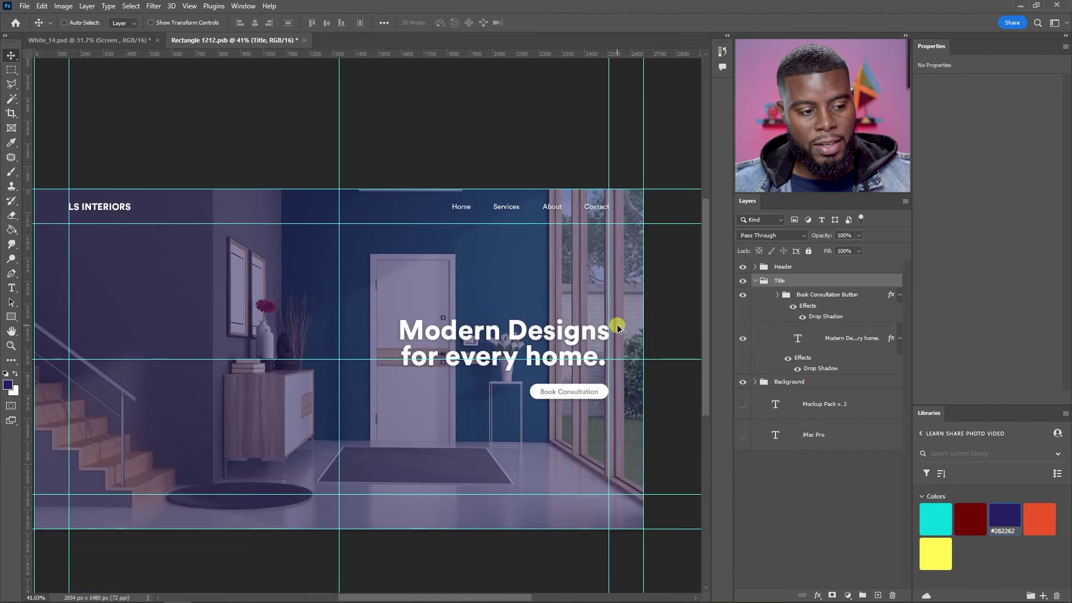
scroll(625, 376, up, 1)
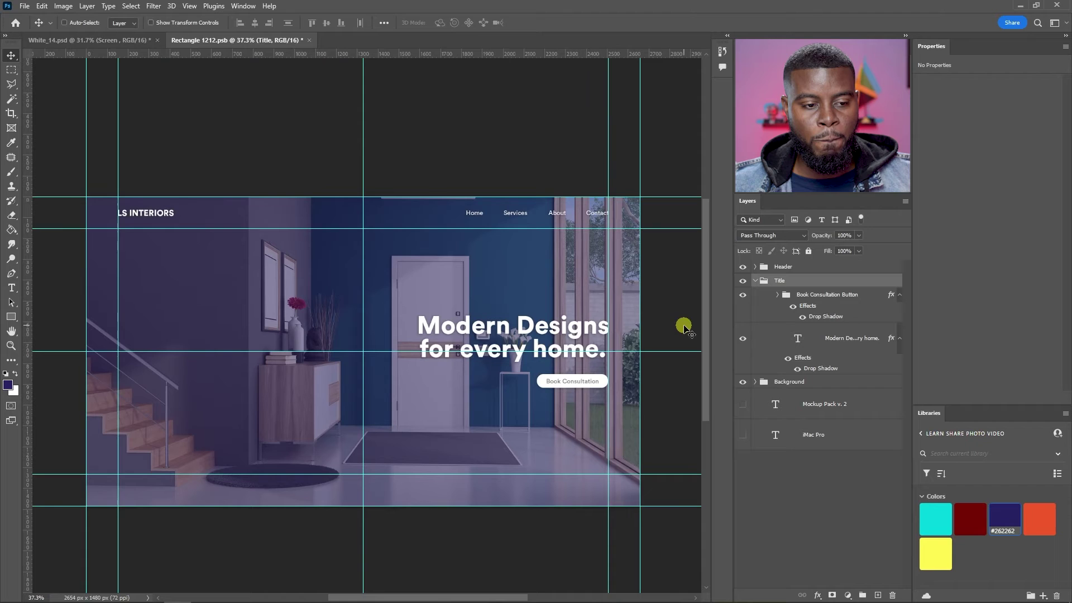
- Undo the alignment trials back to the centred headline and button, with the Title group collapsed
click(754, 280)
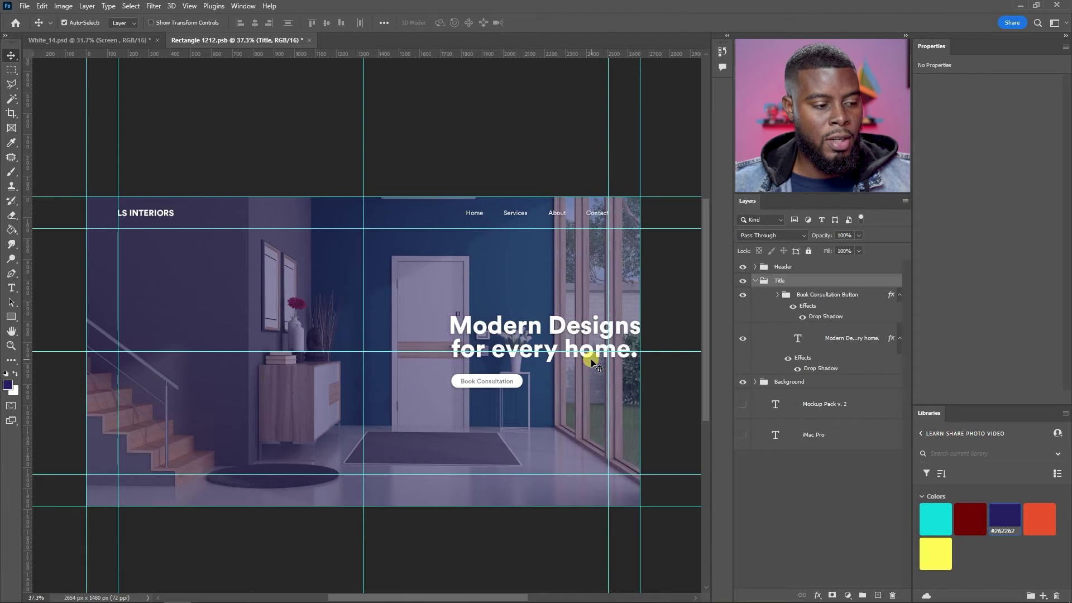
key(ctrl+z)
key(ctrl+z)
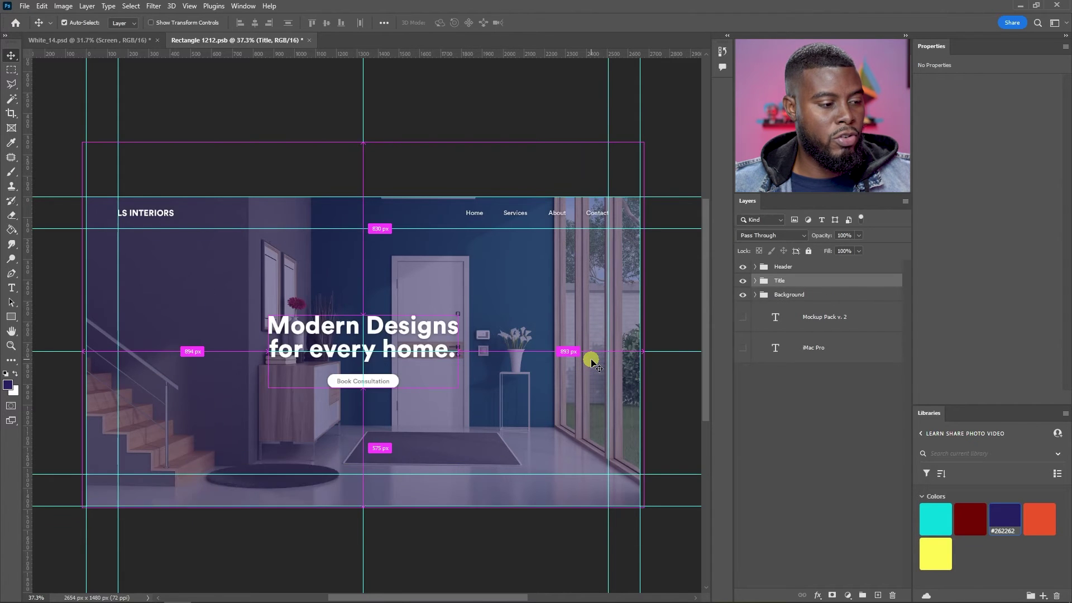
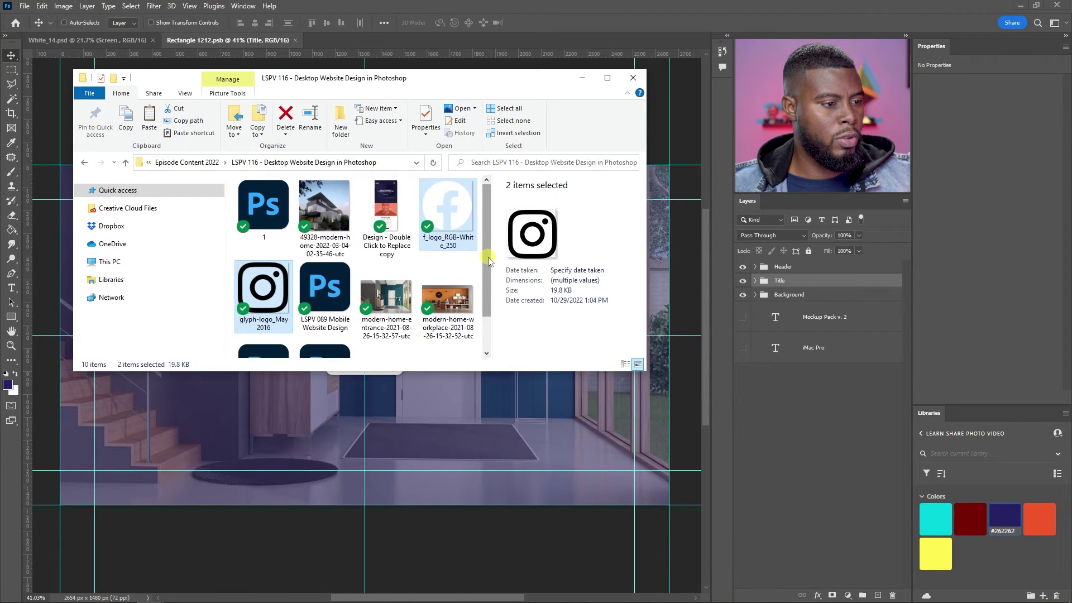
- Place the f_logo_RGB-White_250 and glyph-logo_May2016 images from the project folder into the web page at their default size
drag(446, 211, 489, 397)
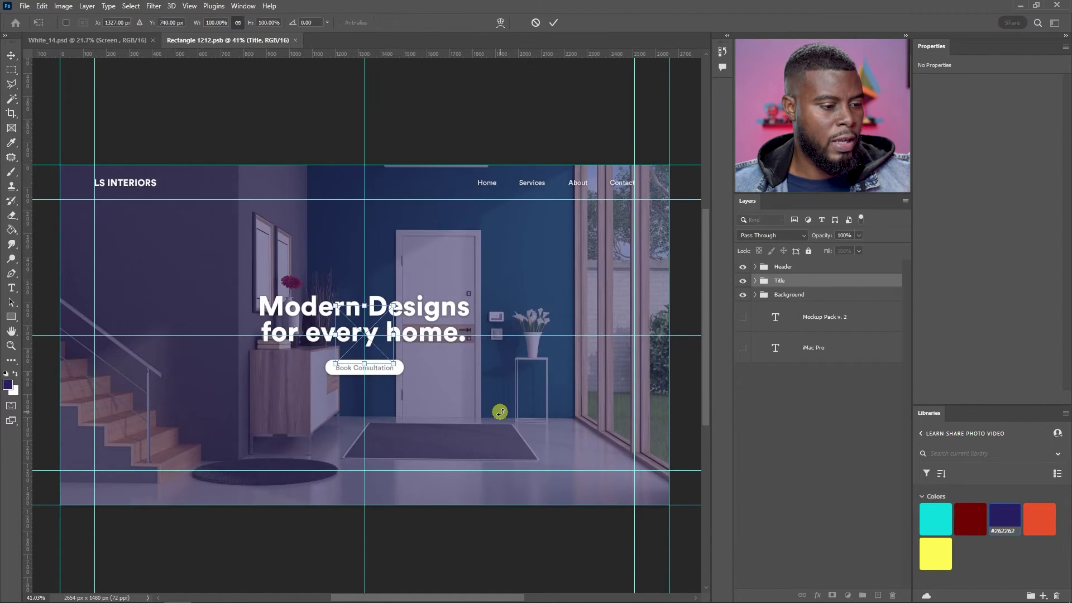
key(Return)
key(Return)
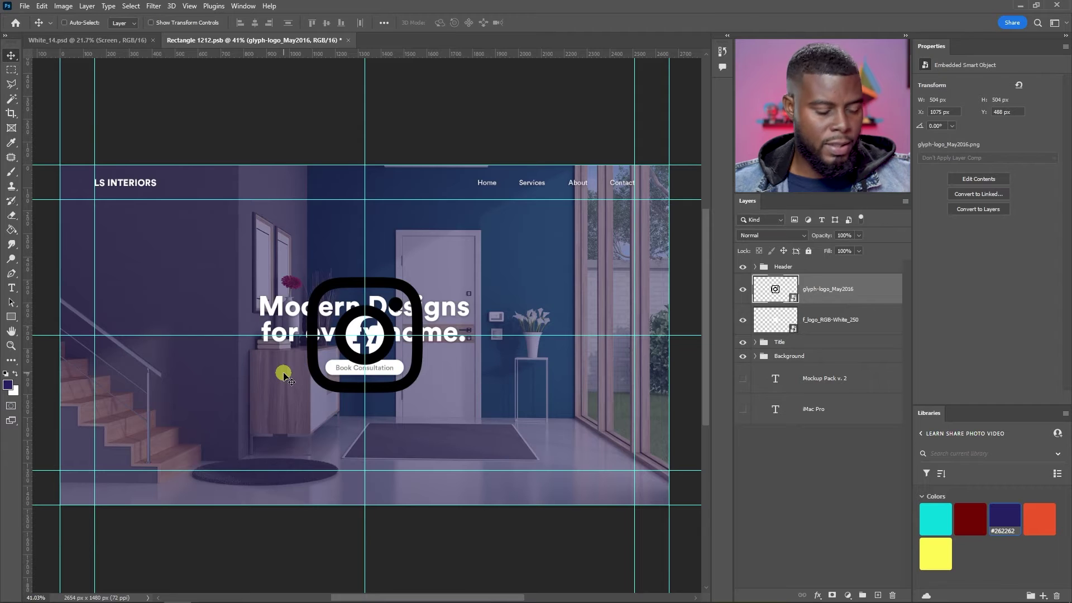
- Move both social media logos together to the page's lower-left corner, against the left margin guide
scroll(283, 366, up, 3)
scroll(383, 329, down, 2)
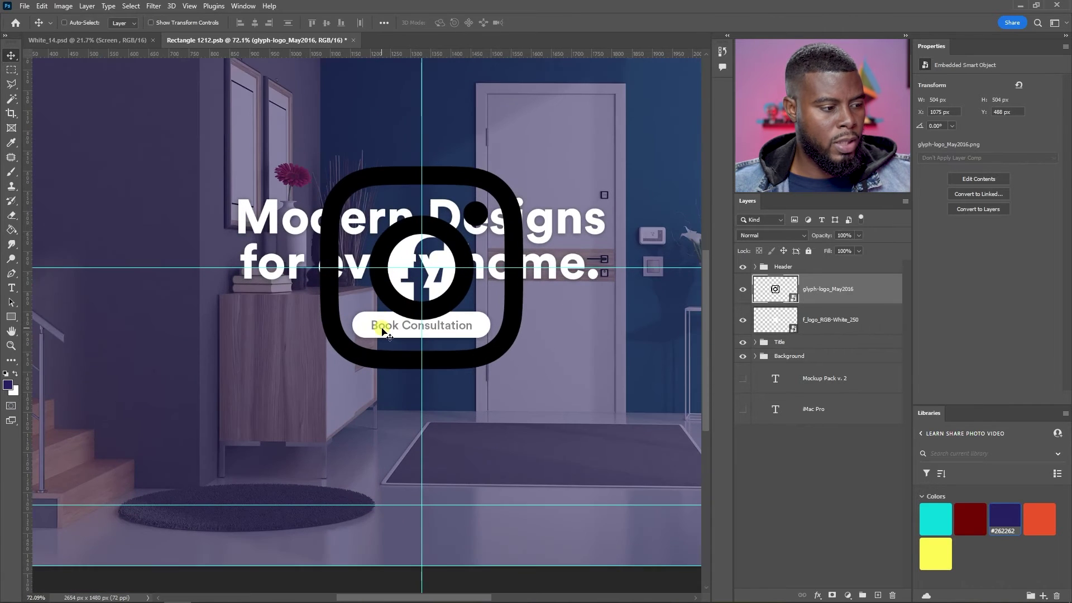
scroll(383, 330, left, 2)
scroll(396, 322, down, 2)
scroll(395, 322, down, 2)
scroll(413, 315, right, 2)
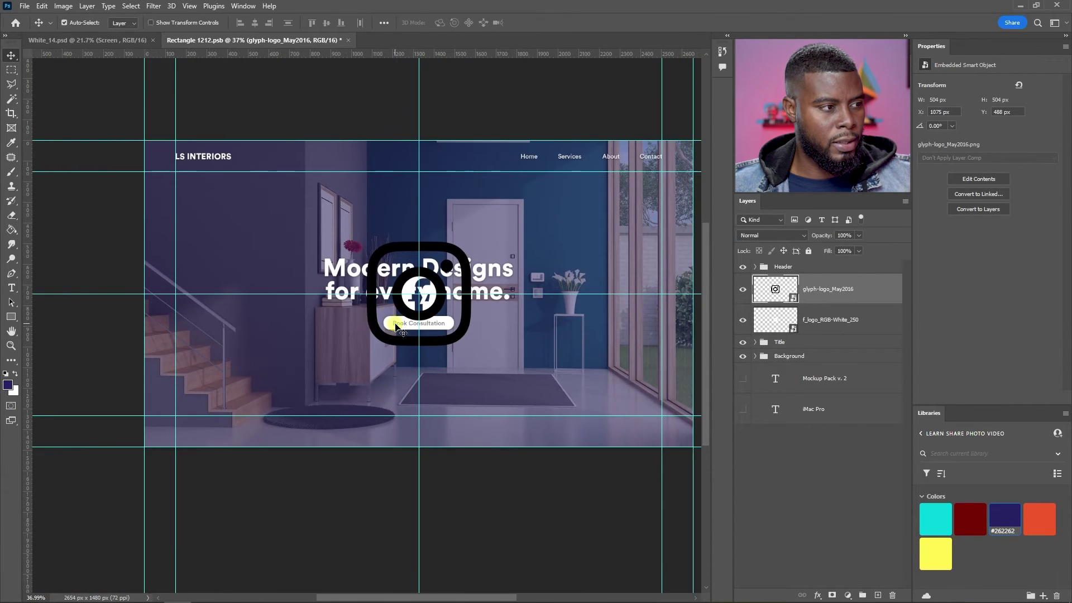
shift+click(840, 319)
drag(453, 279, 208, 401)
scroll(205, 403, up, 6)
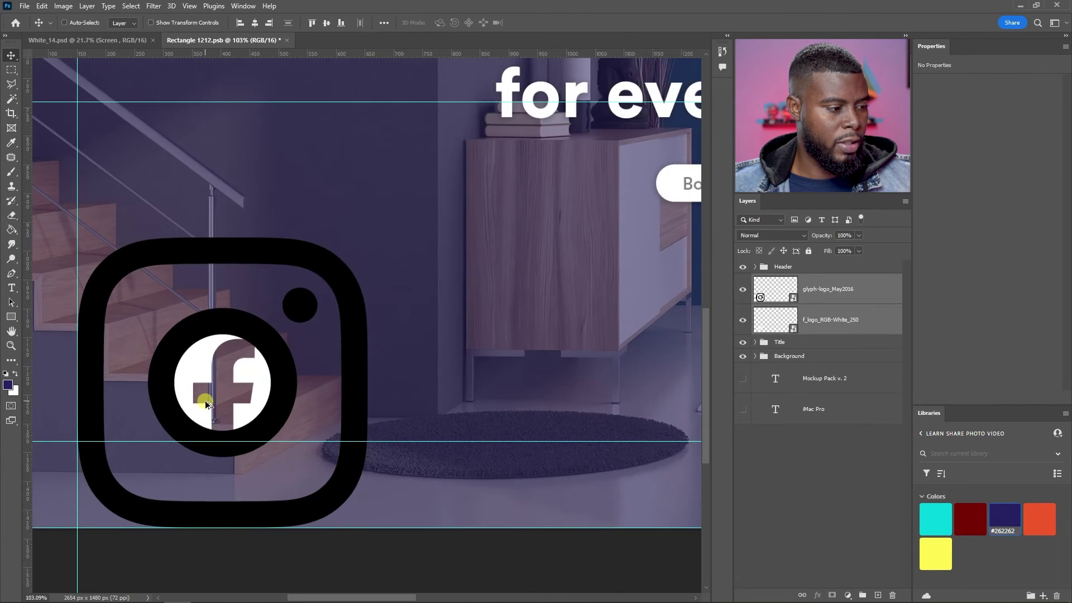
scroll(226, 368, up, 2)
scroll(229, 364, left, 2)
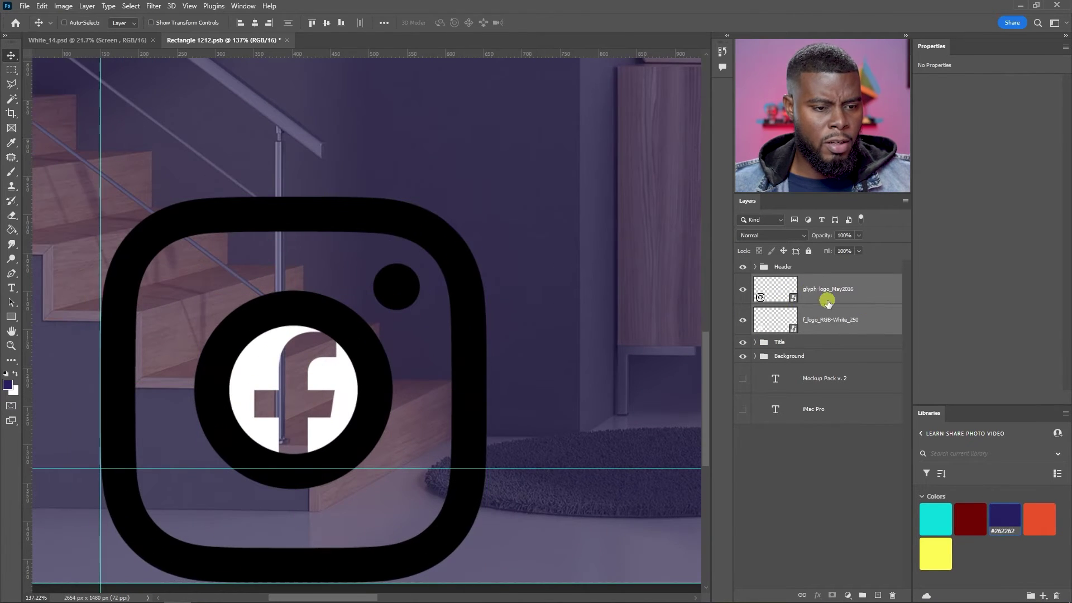
- Scale the glyph-logo_May2016 layer to 50% with Free Transform to match the Facebook logo's size
click(793, 297)
key(ctrl+t)
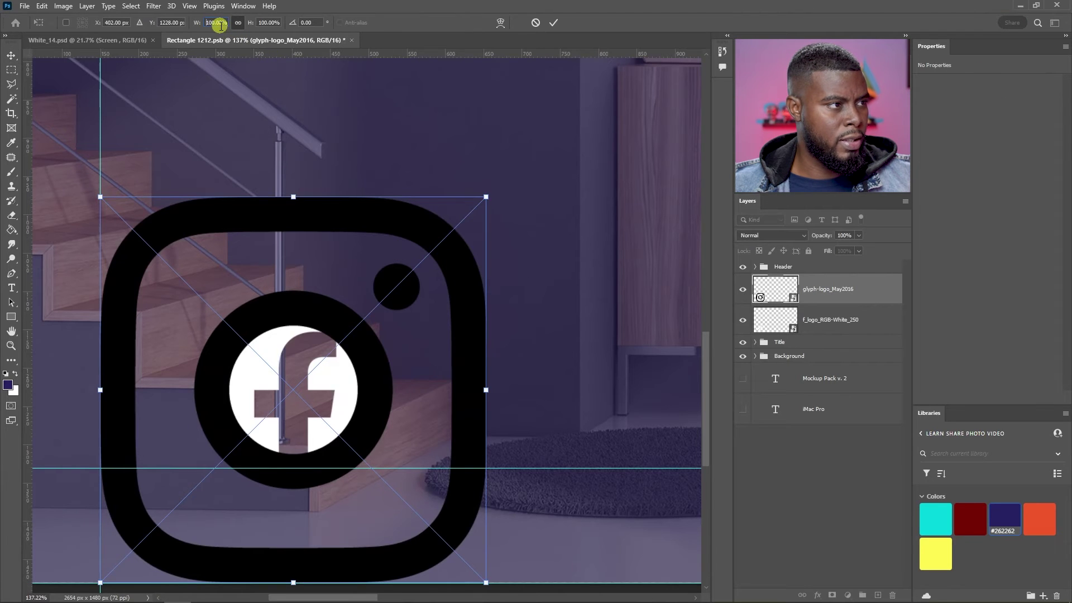
key(shift+Down)
key(shift+Down)
key(shift+Down)
key(shift+Down)
key(shift+Down)
key(shift+Down)
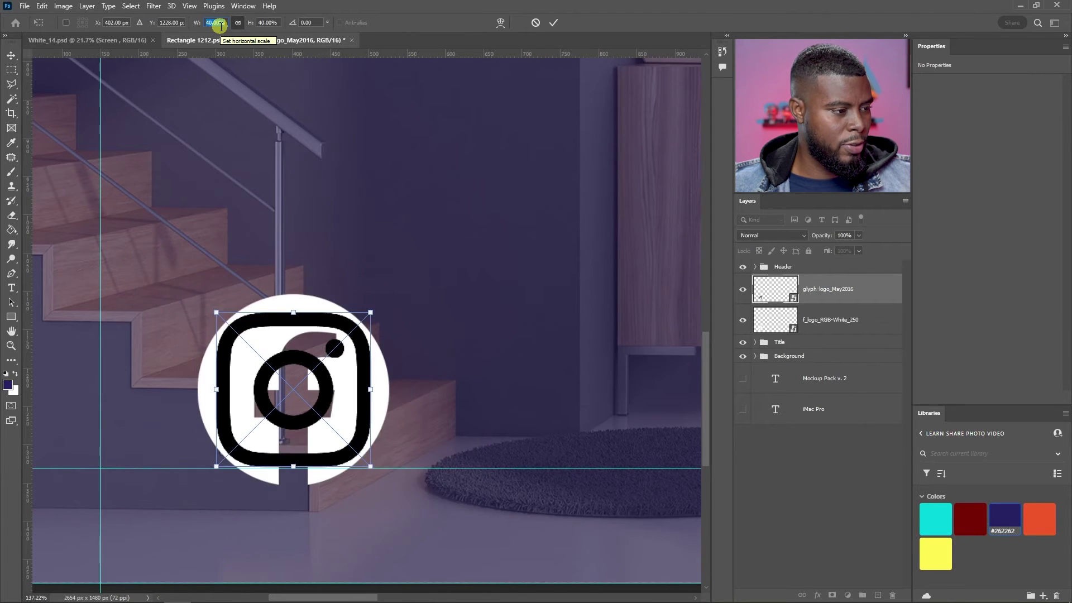
key(shift+Up)
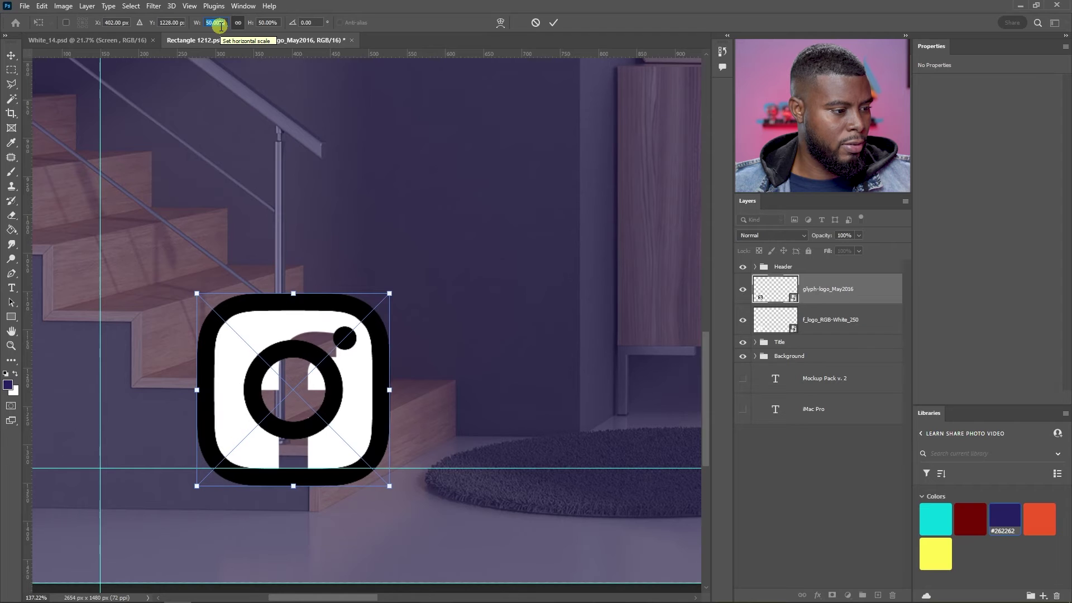
key(Return)
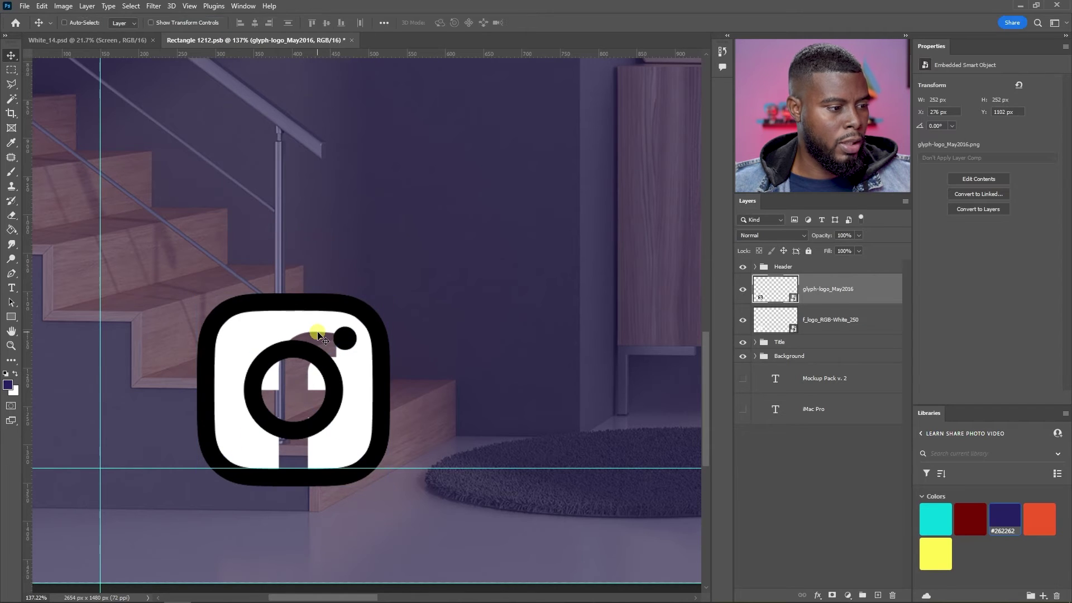
- Reorder the glyph-logo_May2016 layer below f_logo_RGB-White_250 and keep it selected
scroll(273, 338, up, 2)
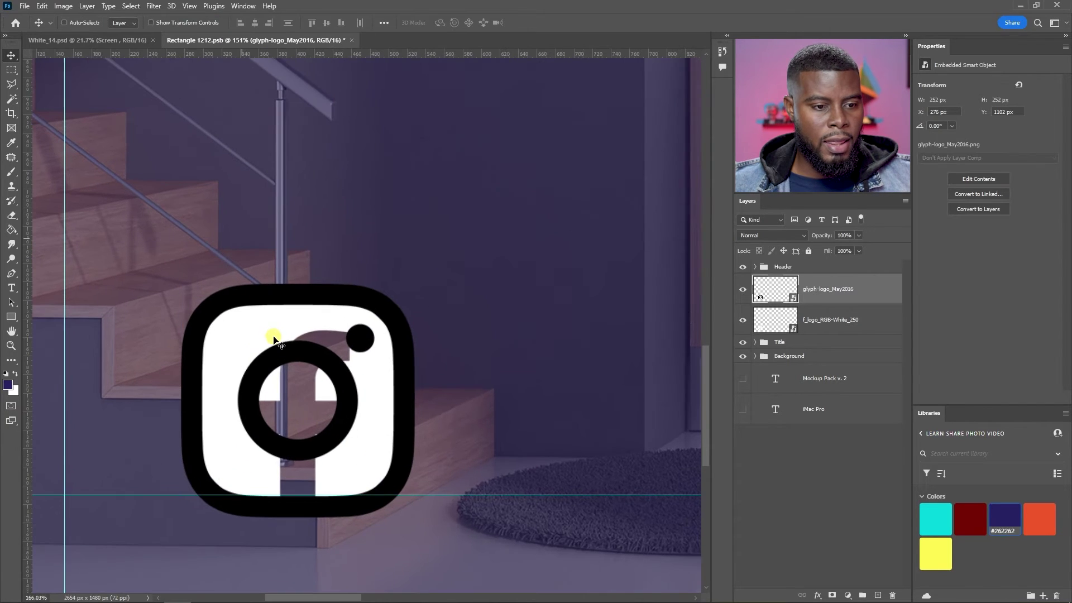
click(742, 295)
click(743, 292)
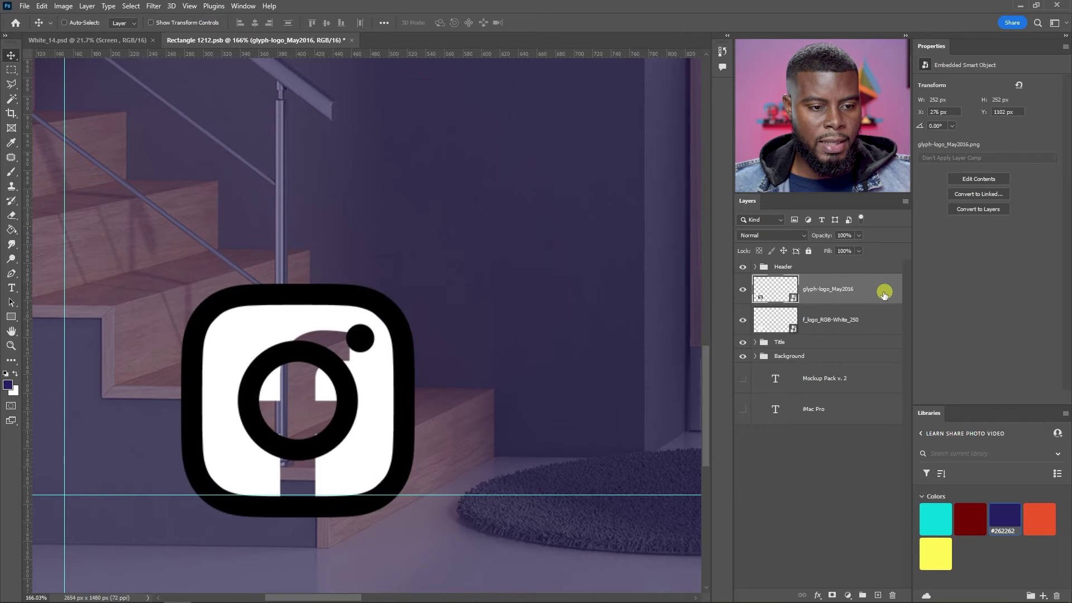
drag(748, 301, 781, 332)
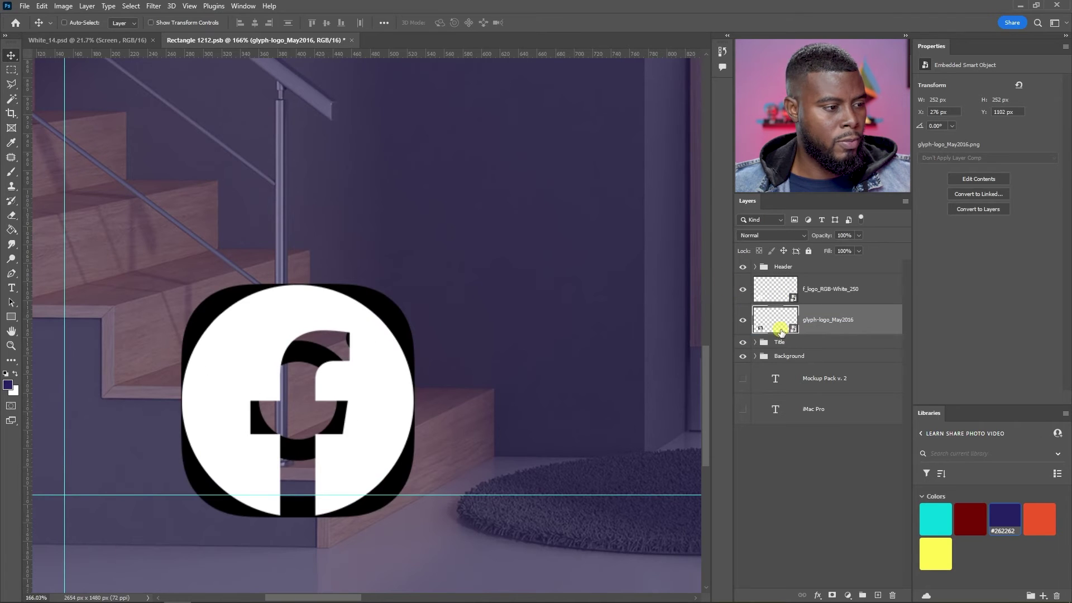
click(854, 288)
click(872, 320)
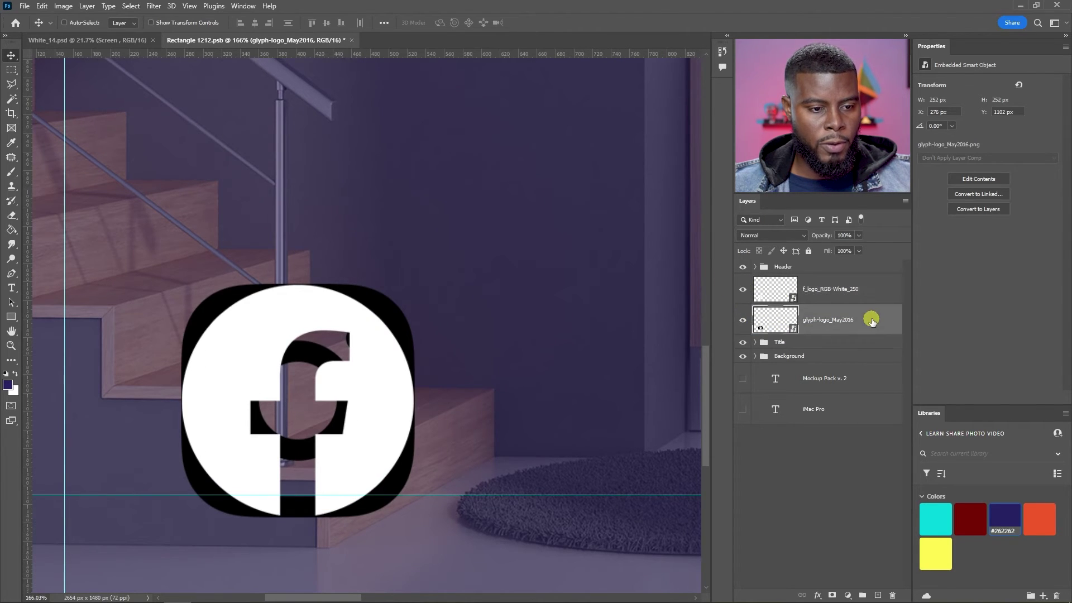
- Apply a white #ffffff Color Overlay layer style to the Instagram logo
double_click(871, 320)
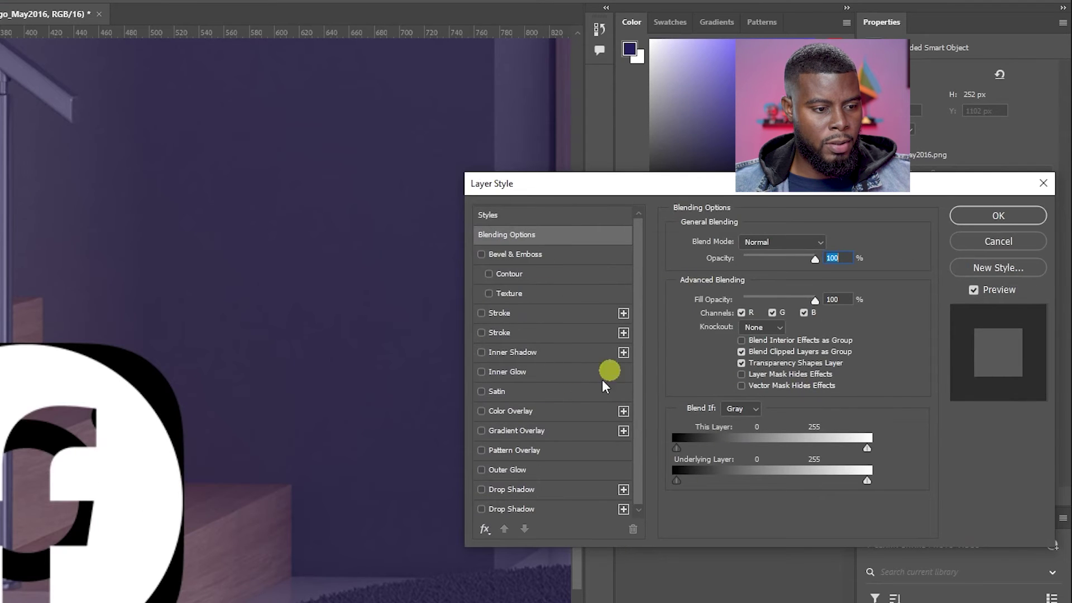
click(530, 410)
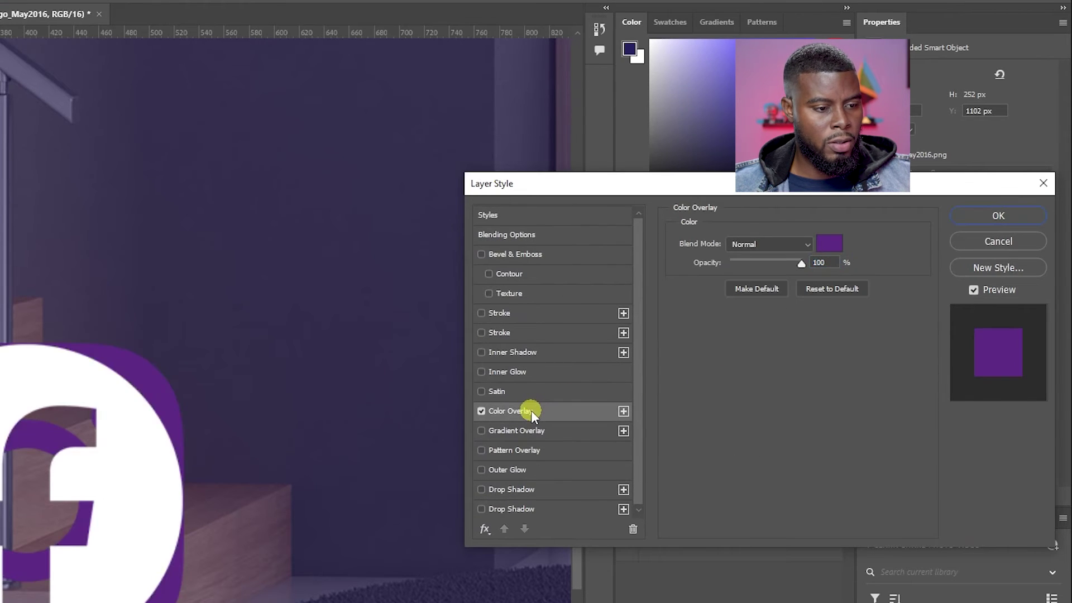
click(829, 242)
drag(596, 313, 533, 260)
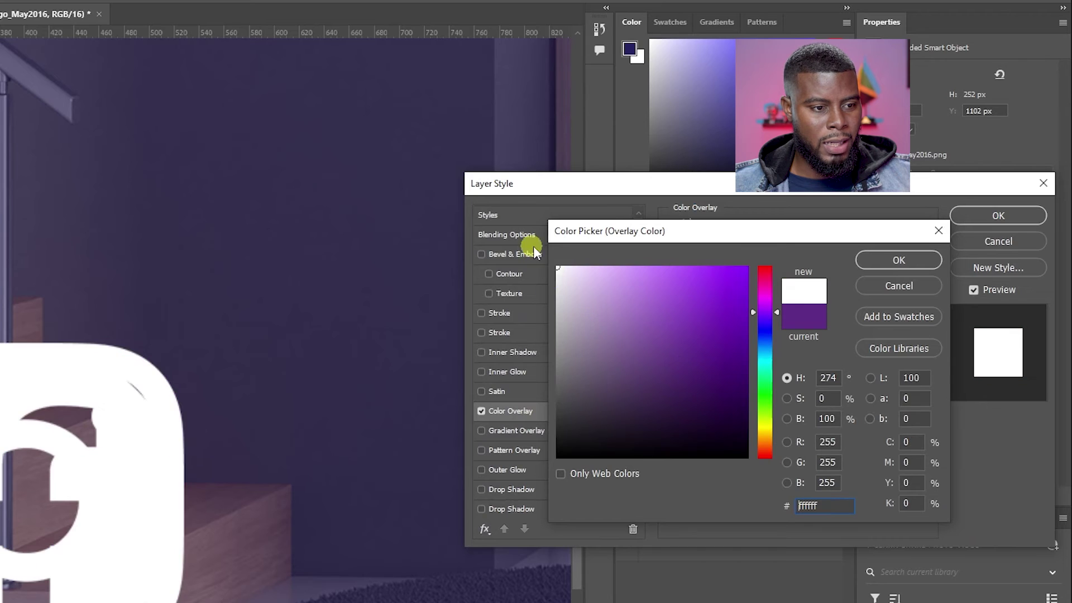
click(909, 266)
click(987, 221)
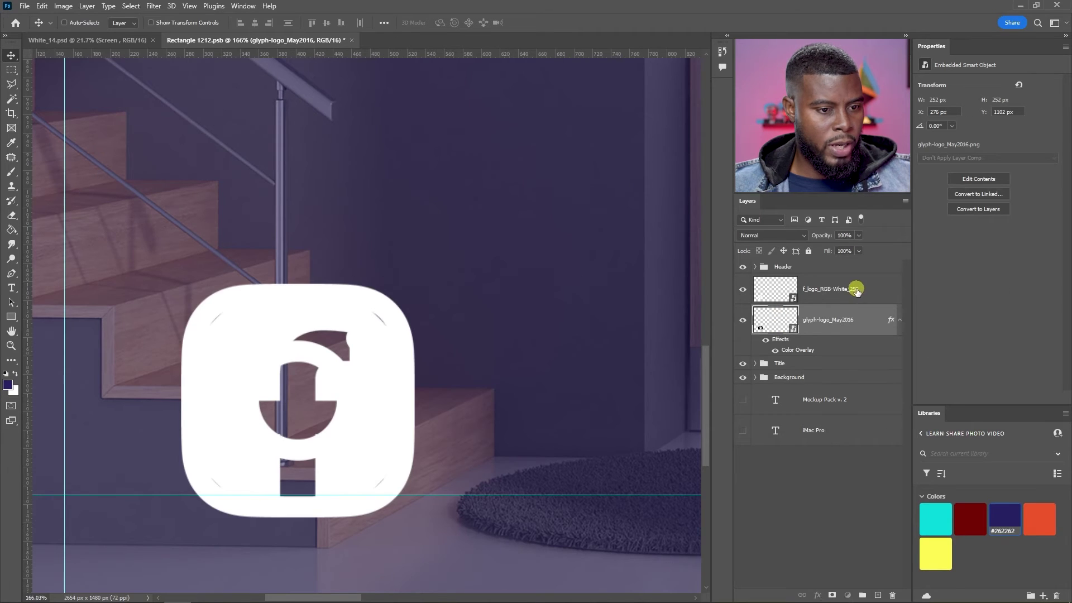
- Move the Facebook logo to the right of the Instagram logo, at about X 623 px
click(857, 291)
scroll(478, 292, down, 3)
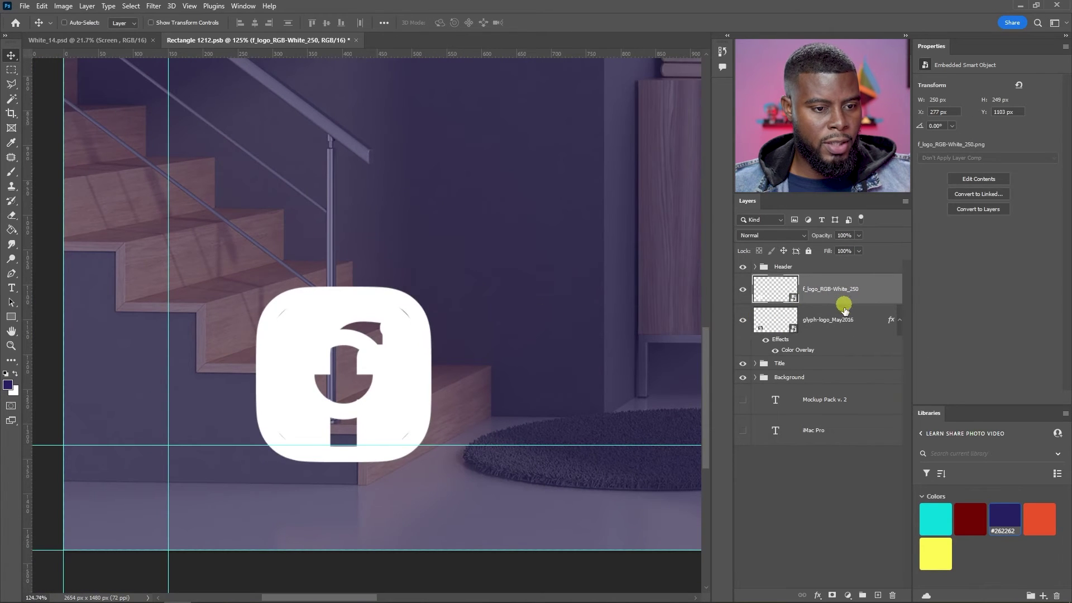
drag(426, 350, 602, 352)
scroll(519, 304, down, 3)
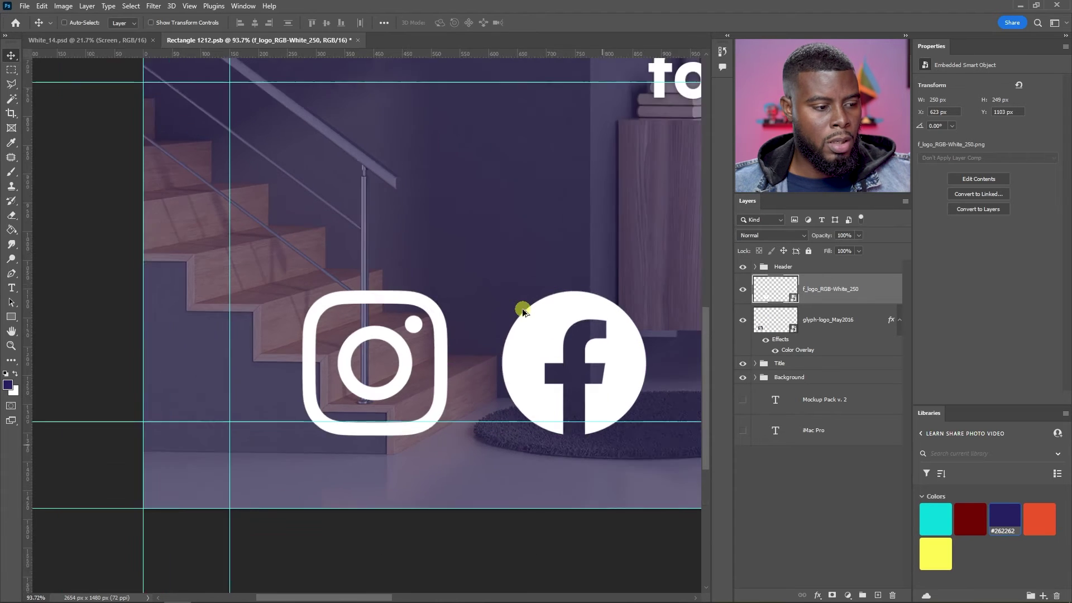
- Scale both social logos together to about 40% (237 × 100 px) and move them down into the page's footer band
shift+click(827, 323)
key(ctrl+t)
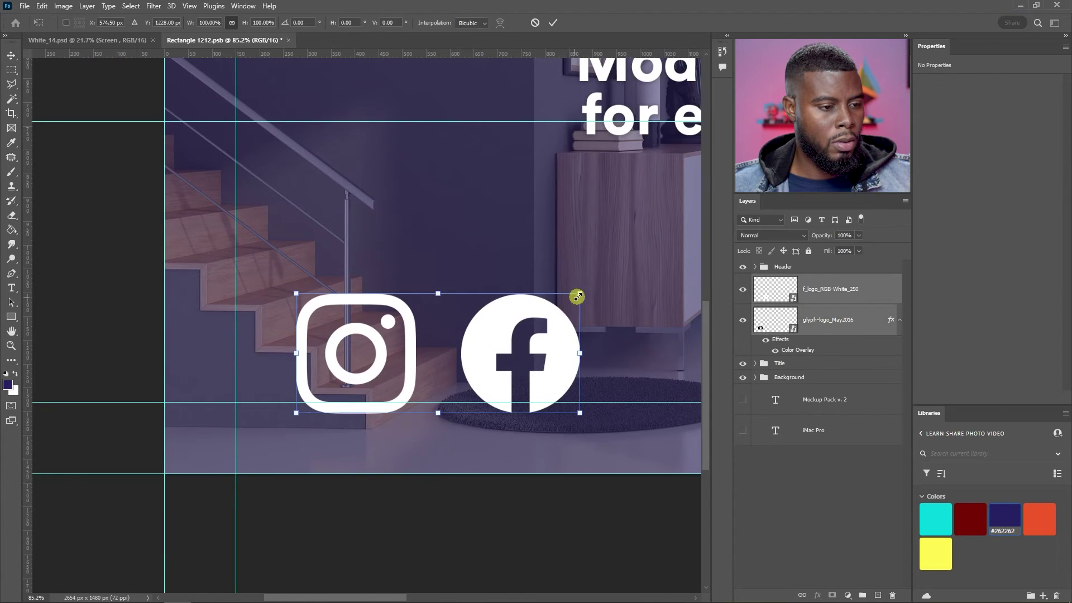
scroll(498, 314, up, 3)
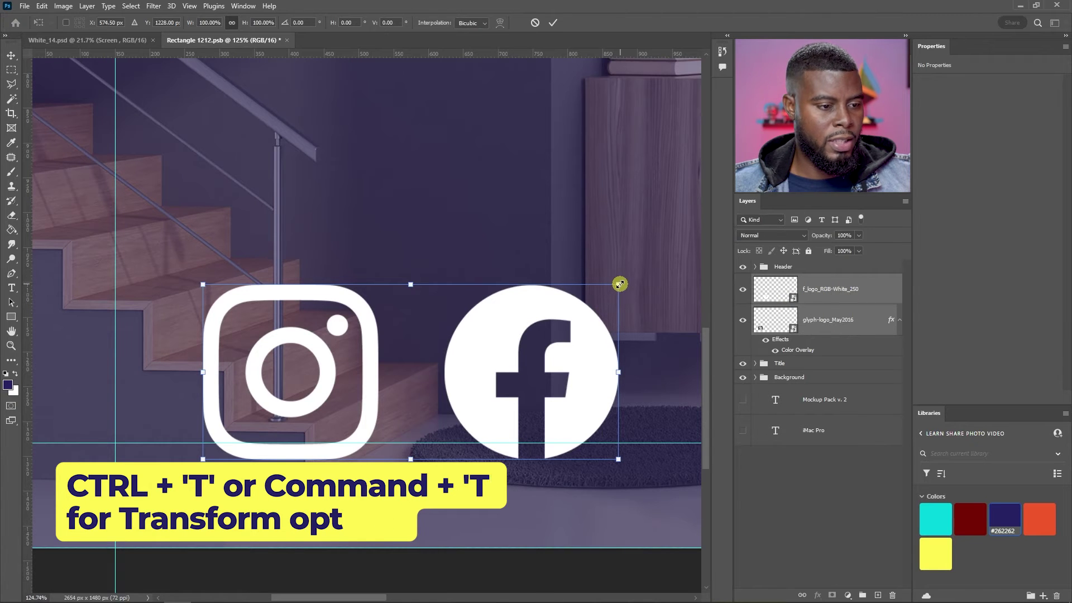
drag(616, 285, 351, 349)
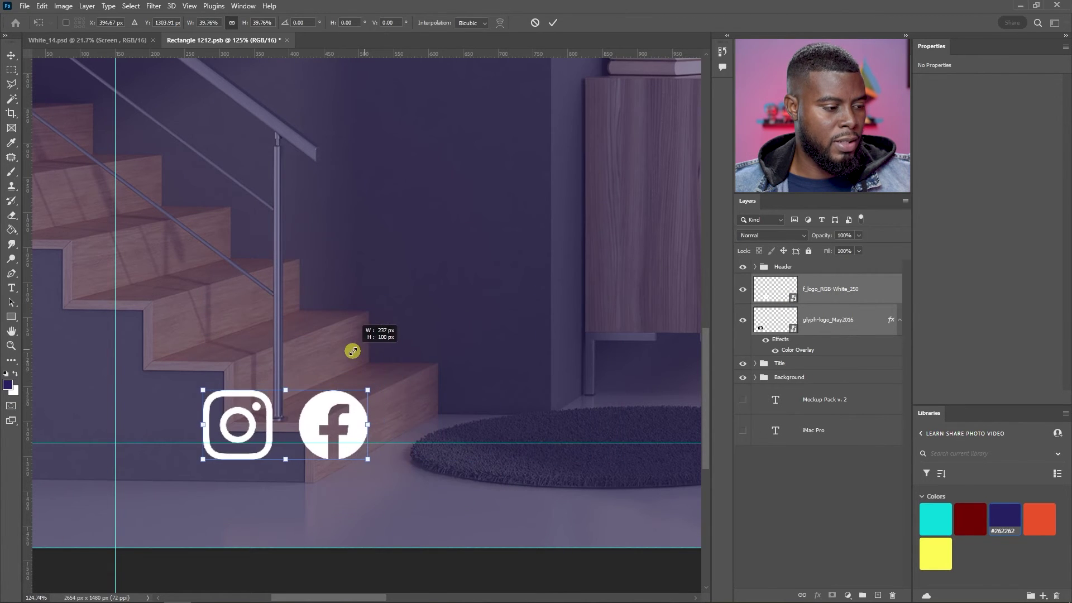
key(Return)
drag(316, 425, 269, 524)
- Shrink both social logos in the footer band to about half their size with Free Transform
key(ctrl+t)
scroll(253, 499, up, 2)
scroll(316, 438, down, 2)
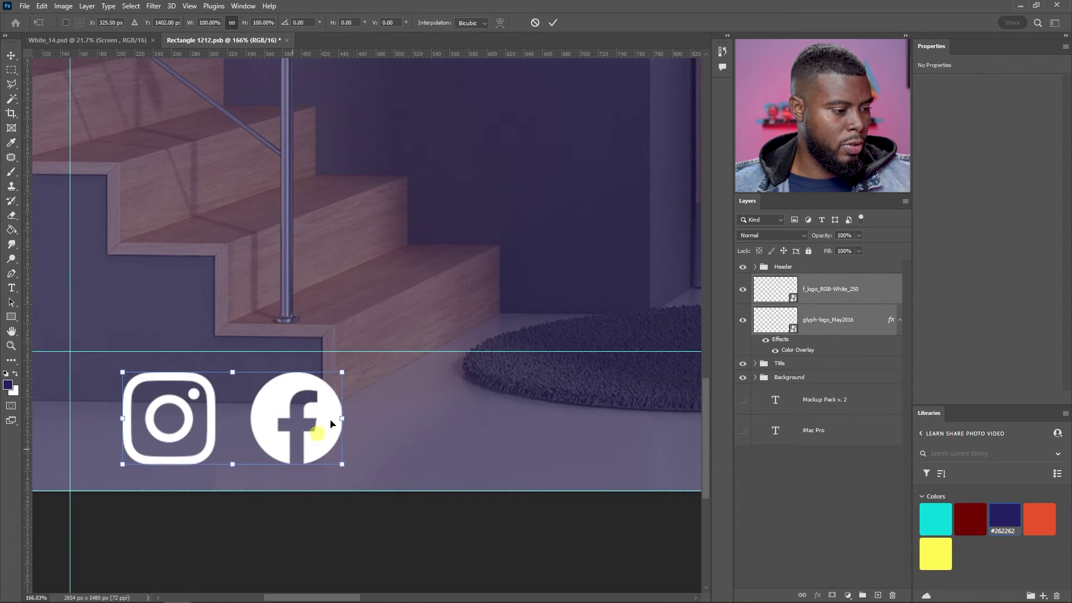
drag(345, 374, 187, 424)
key(Return)
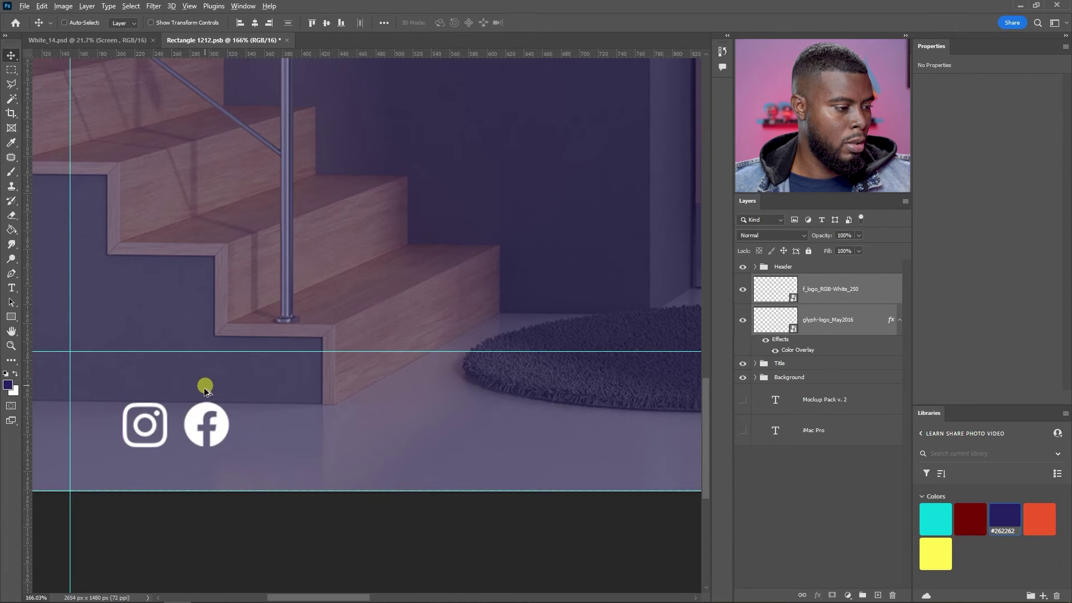
scroll(206, 385, down, 10)
scroll(158, 379, up, 3)
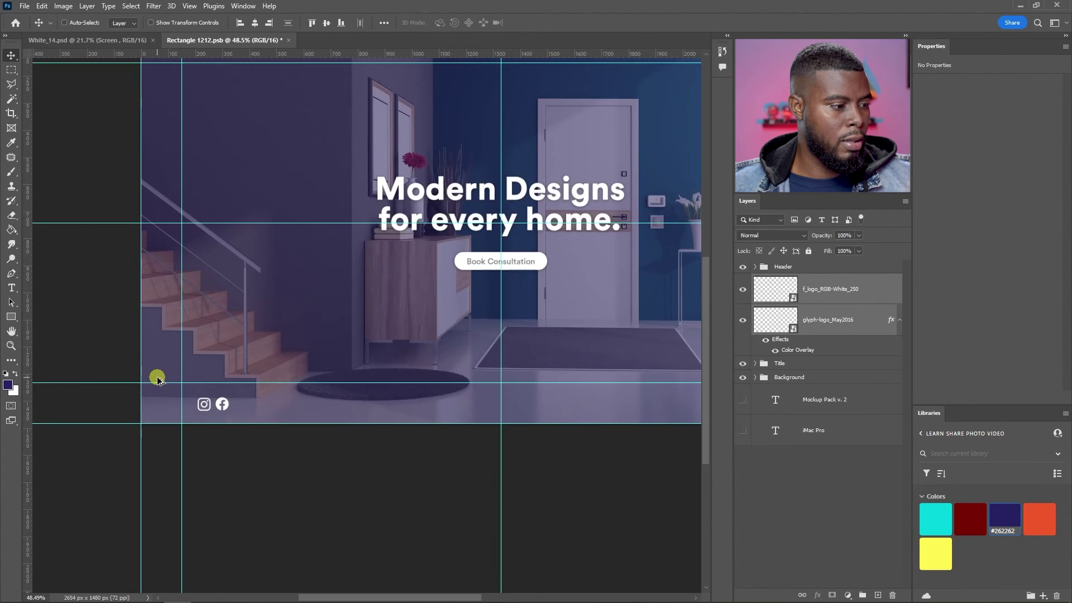
scroll(196, 413, up, 3)
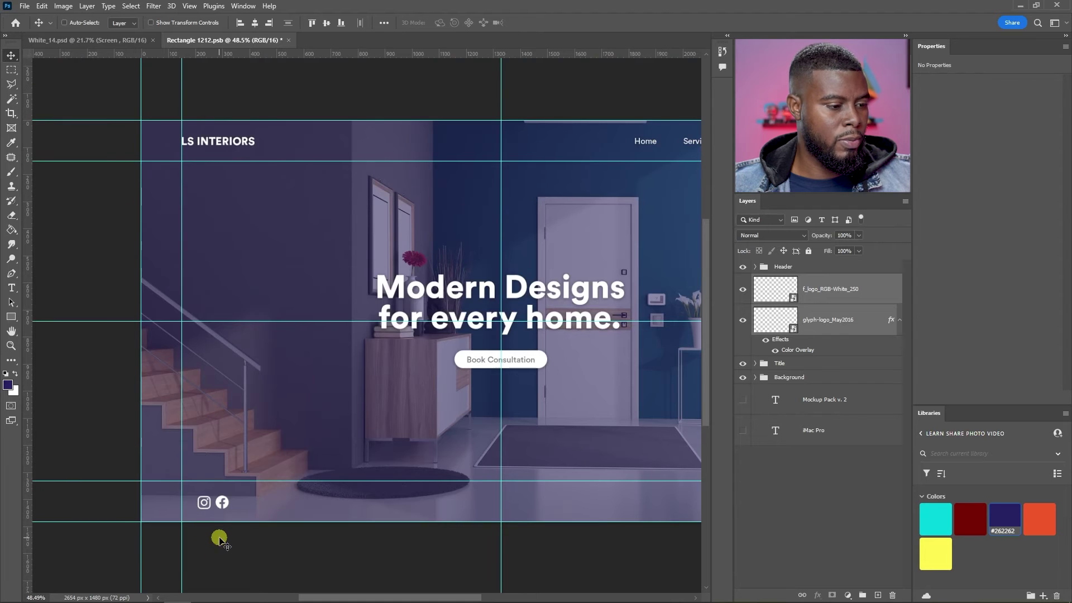
- Scale the Instagram and Facebook logos in the footer band down together to about 70% of their size
scroll(221, 512, down, 4)
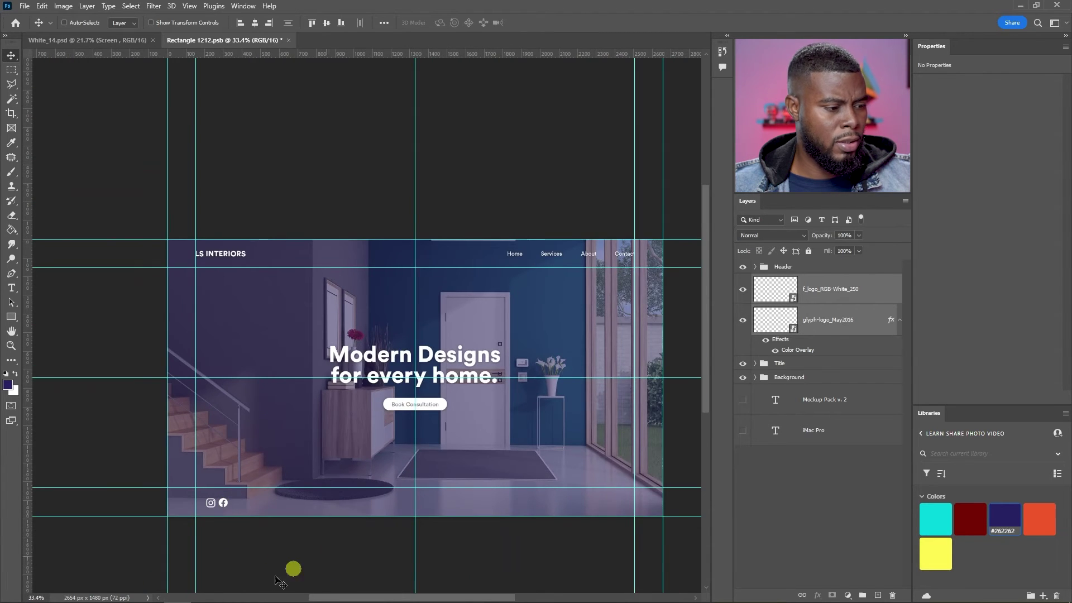
scroll(315, 573, up, 3)
drag(268, 537, 259, 510)
scroll(257, 506, right, 1)
scroll(256, 503, down, 1)
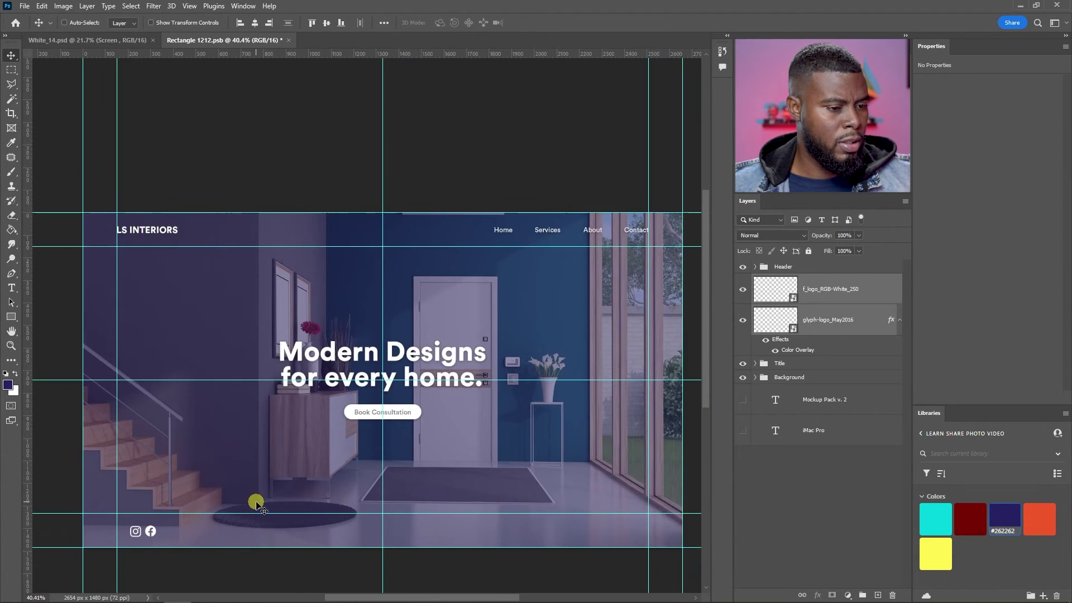
scroll(131, 485, down, 3)
scroll(121, 483, up, 10)
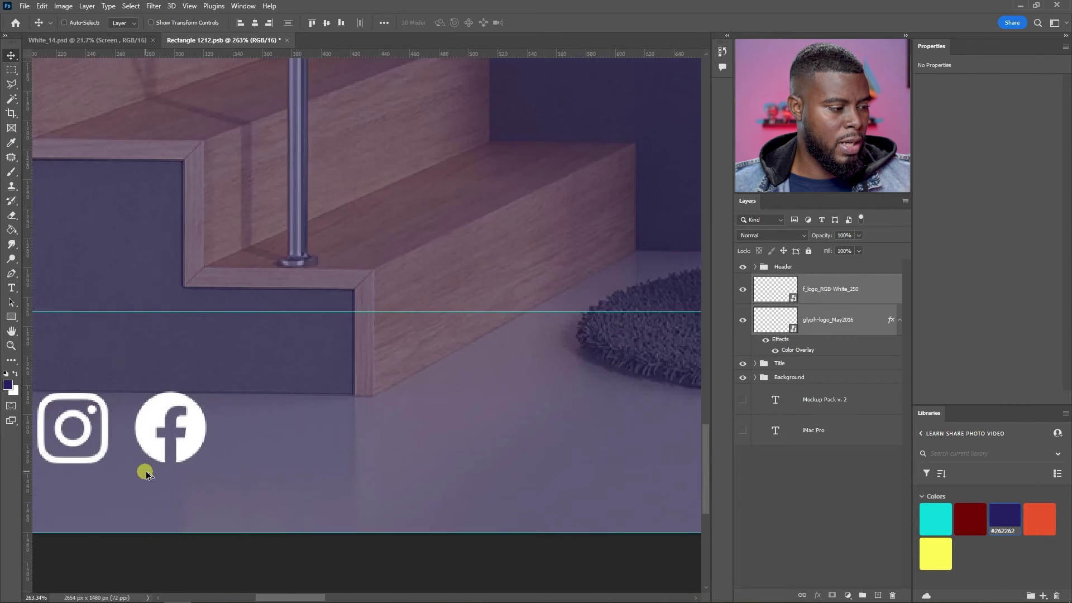
scroll(157, 473, left, 1)
key(ctrl+t)
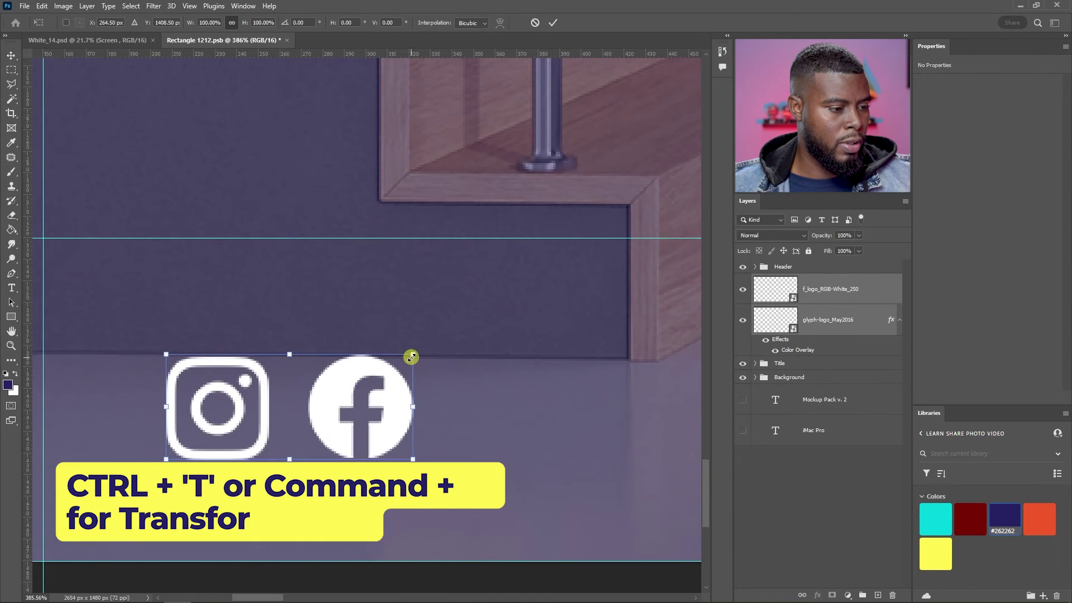
drag(412, 357, 376, 372)
key(Return)
- Move both social logos so the Instagram logo's left edge sits on the page's left margin guide
scroll(383, 324, down, 10)
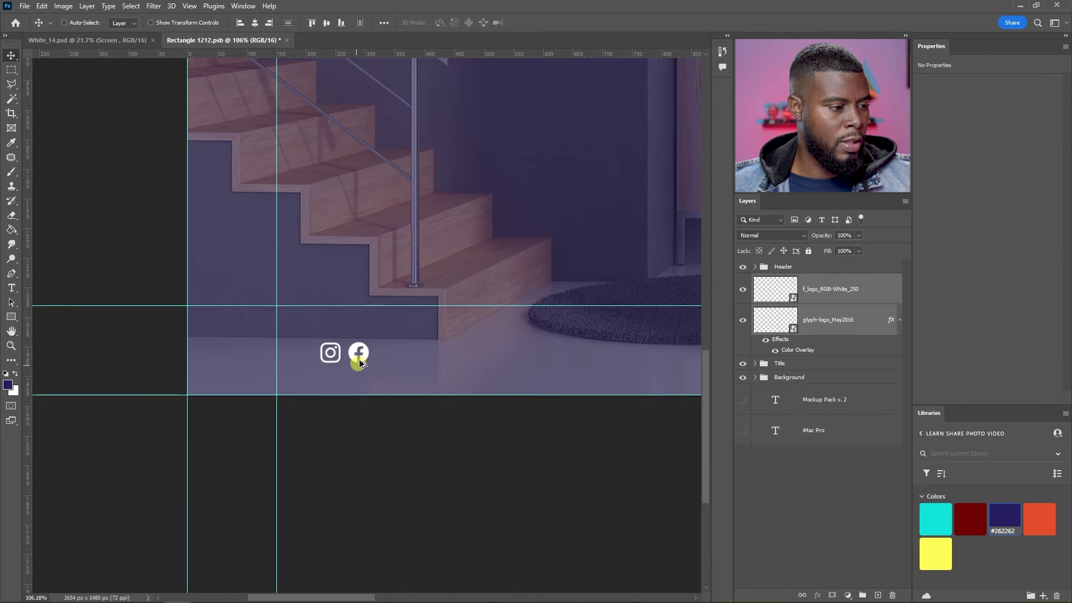
scroll(354, 446, up, 10)
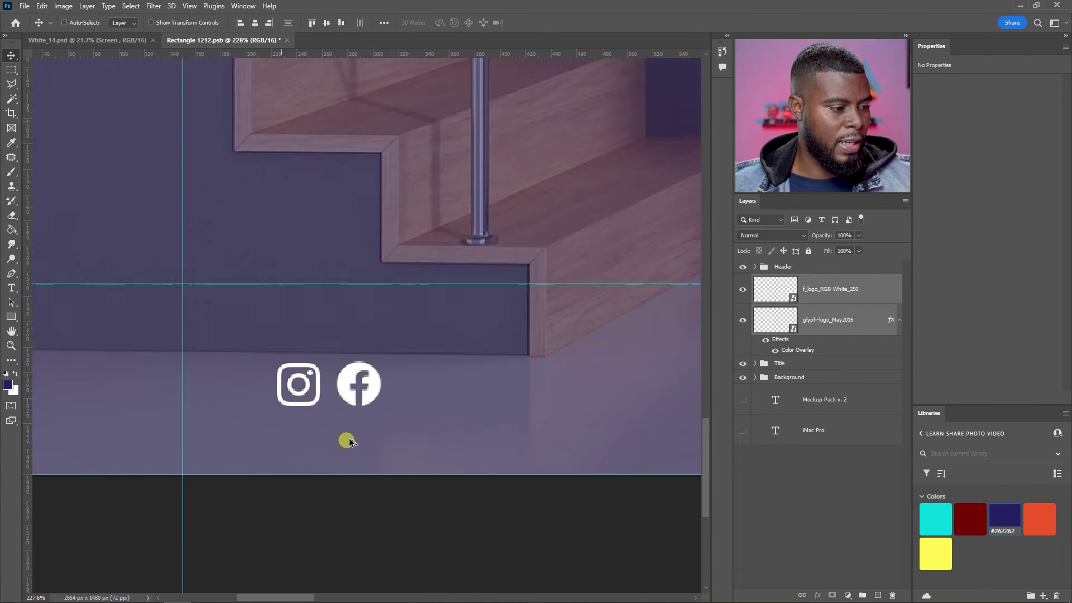
drag(311, 387, 221, 357)
scroll(221, 357, down, 2)
scroll(260, 366, up, 3)
- Add a placeholder "Lorem Ipsum" text layer to the right of the Facebook logo in Circular Std Medium
key(t)
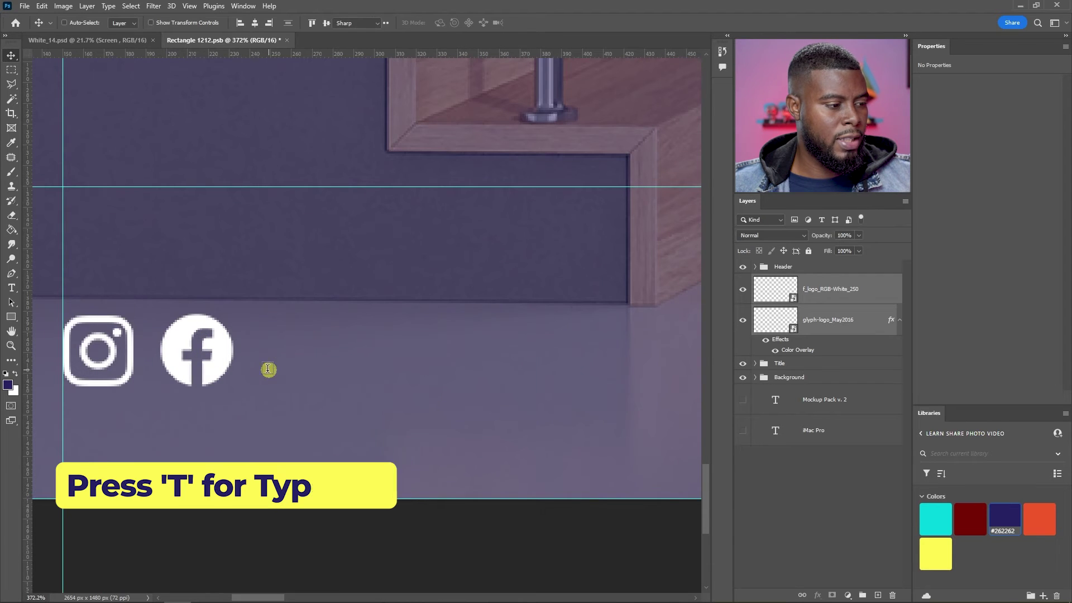
click(300, 355)
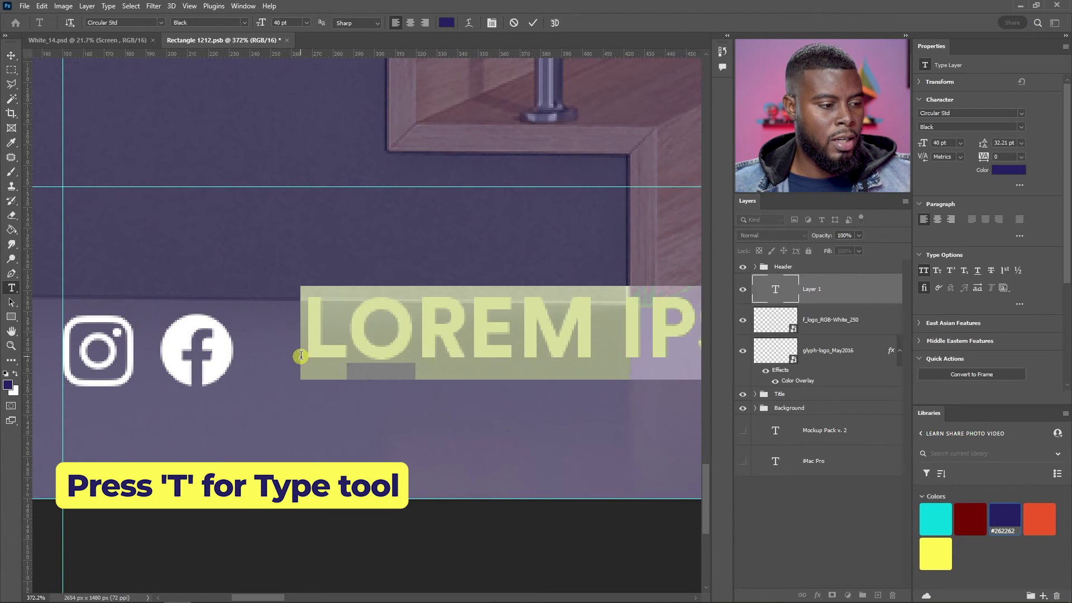
click(1019, 129)
click(991, 156)
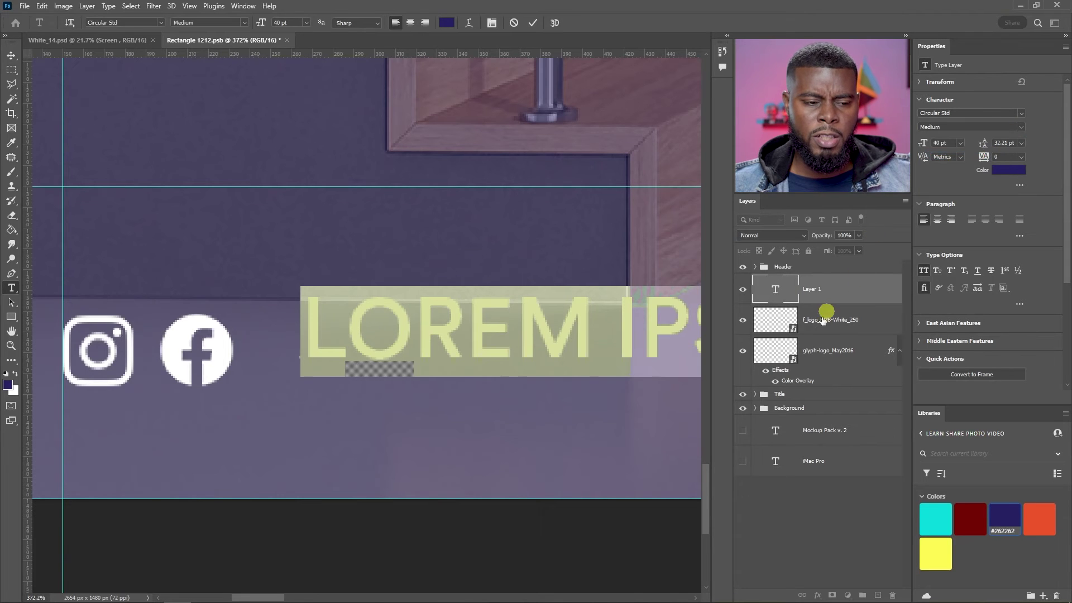
click(814, 300)
scroll(501, 318, down, 10)
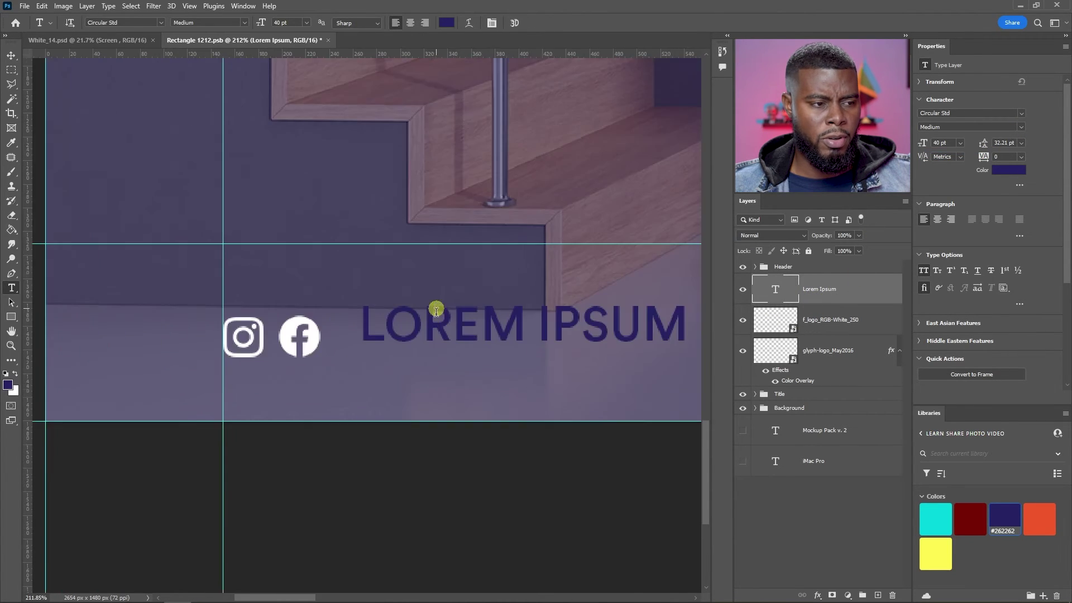
- Check the character settings of the Book Consultation button text and collapse the Title group
scroll(550, 239, up, 2)
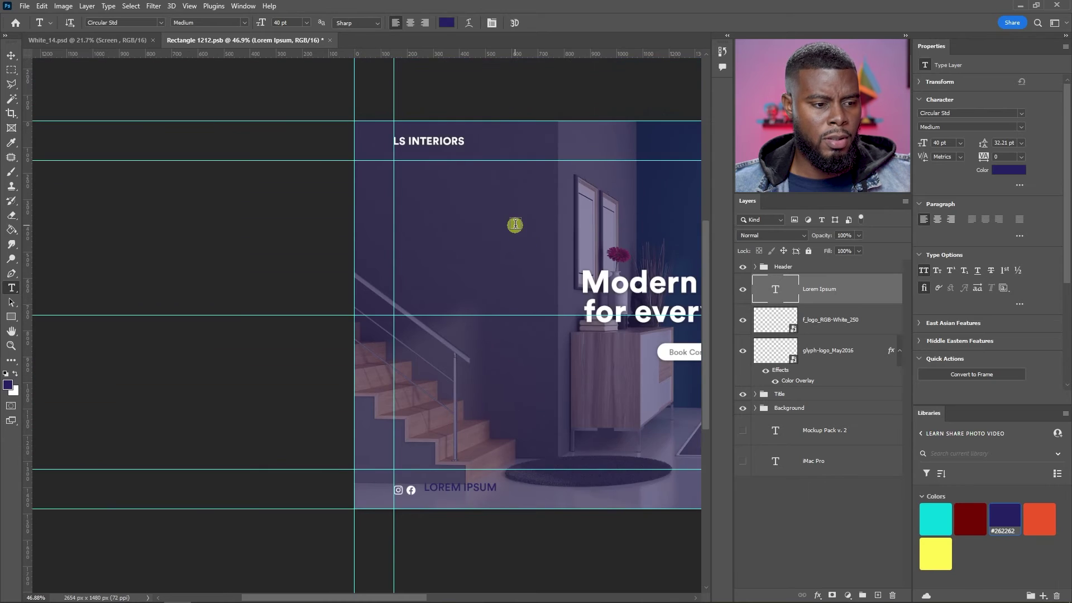
scroll(514, 225, right, 3)
click(618, 344)
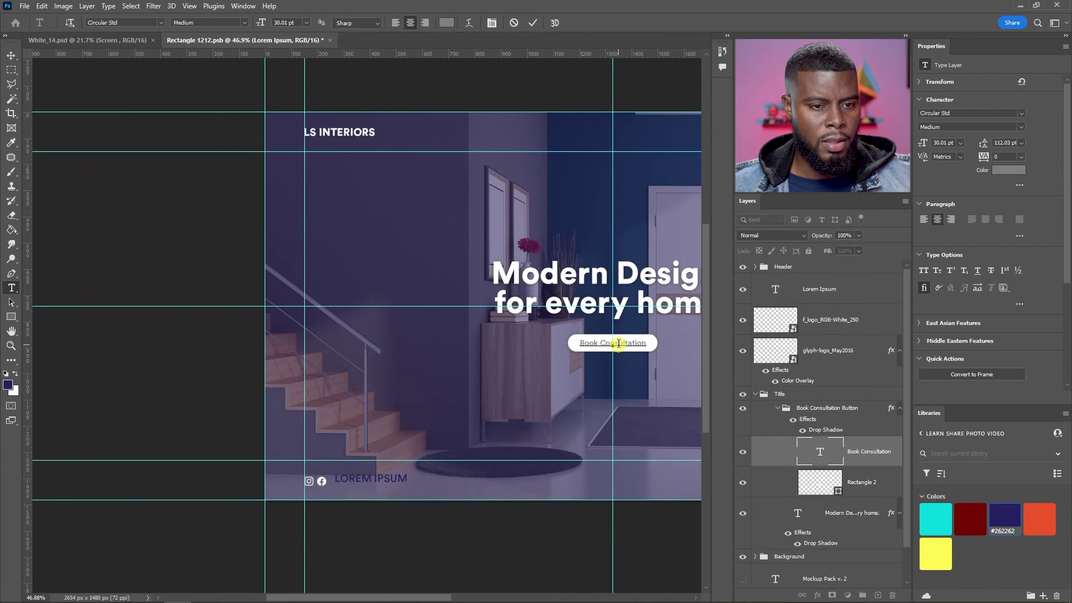
click(747, 393)
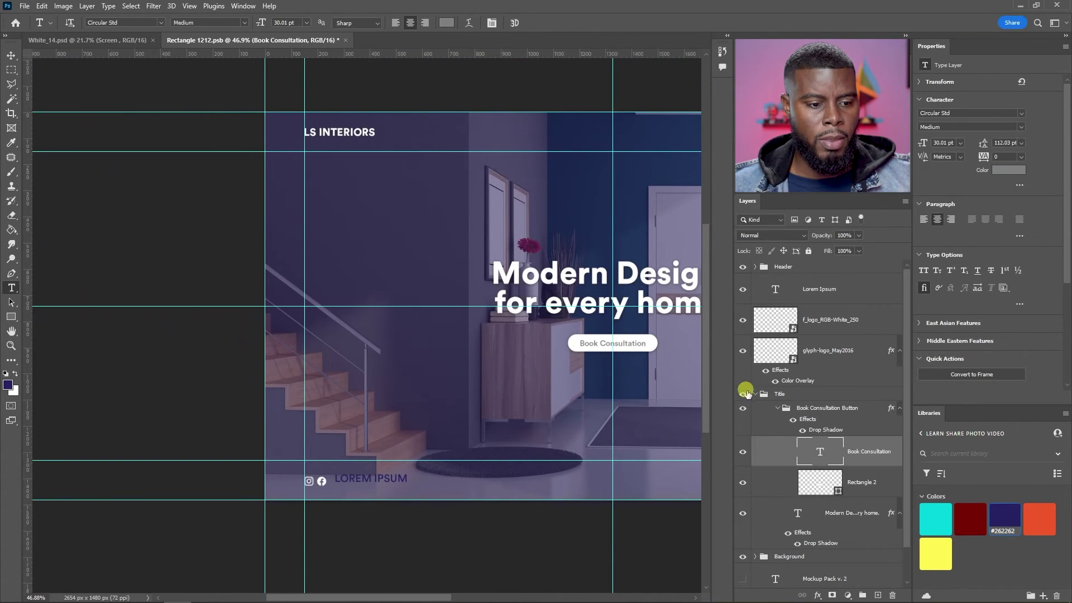
click(754, 393)
scroll(329, 480, up, 5)
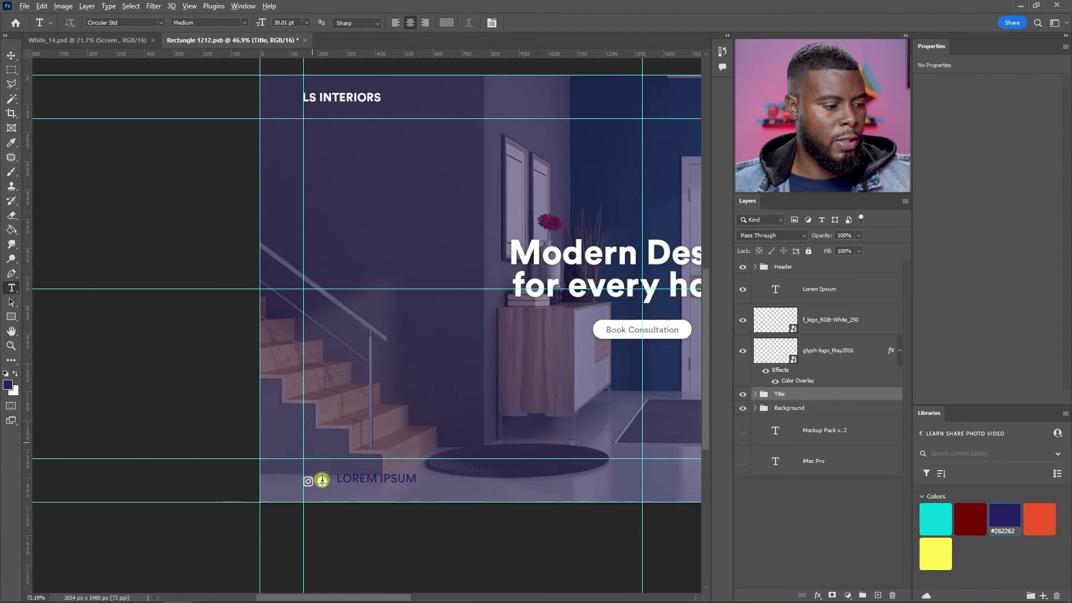
- Set the footer placeholder text's color to white and its font size to 30 pt
key(v)
ctrl+click(428, 485)
click(1012, 170)
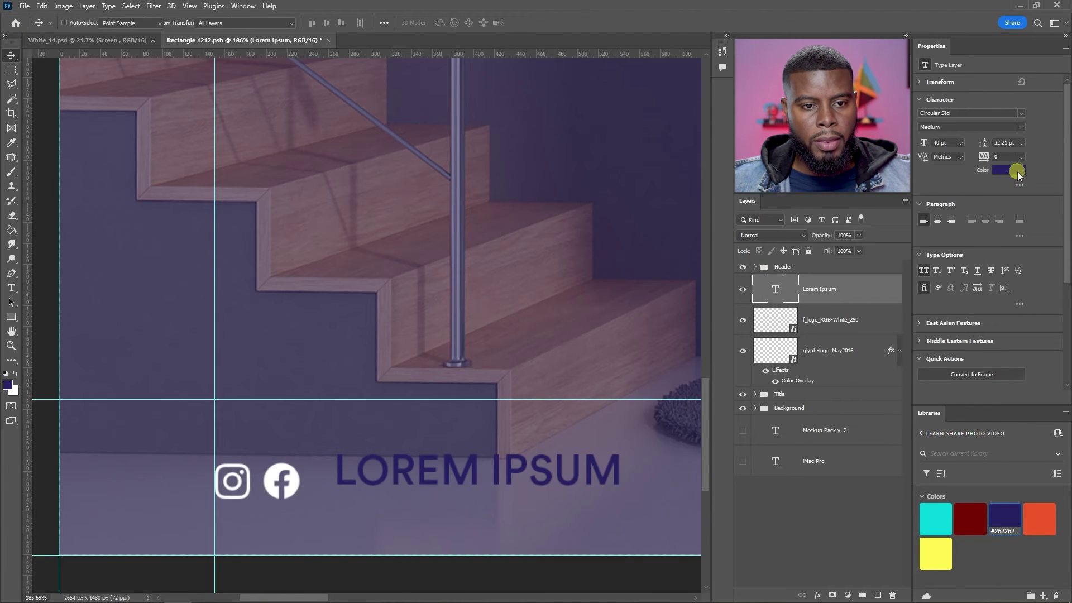
drag(720, 246, 691, 228)
click(943, 222)
click(960, 143)
click(950, 250)
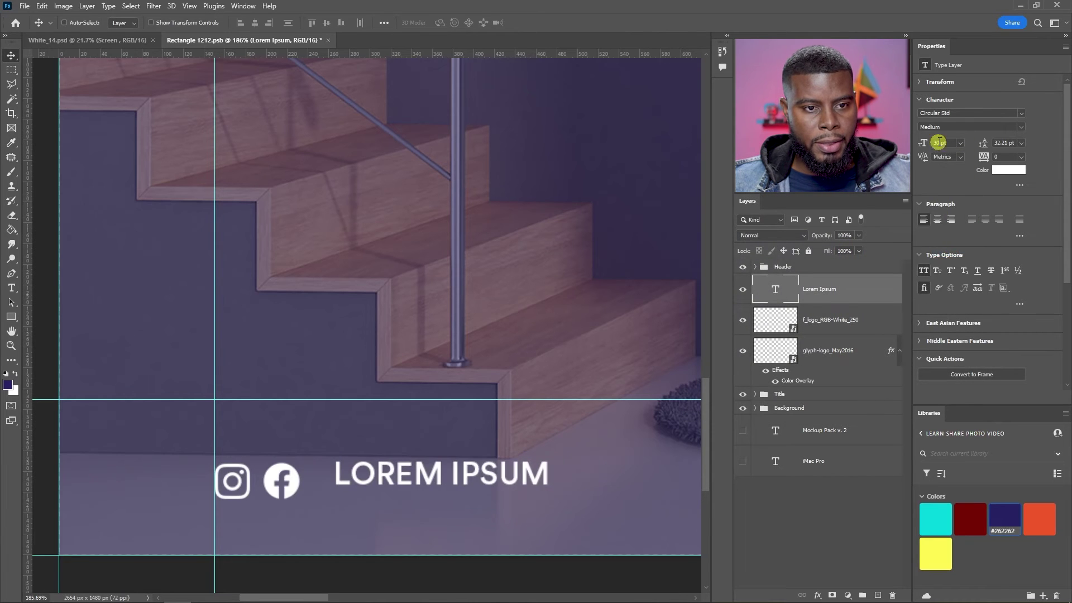
- Change the footer placeholder text to the Book font style and turn off All Caps
click(1029, 128)
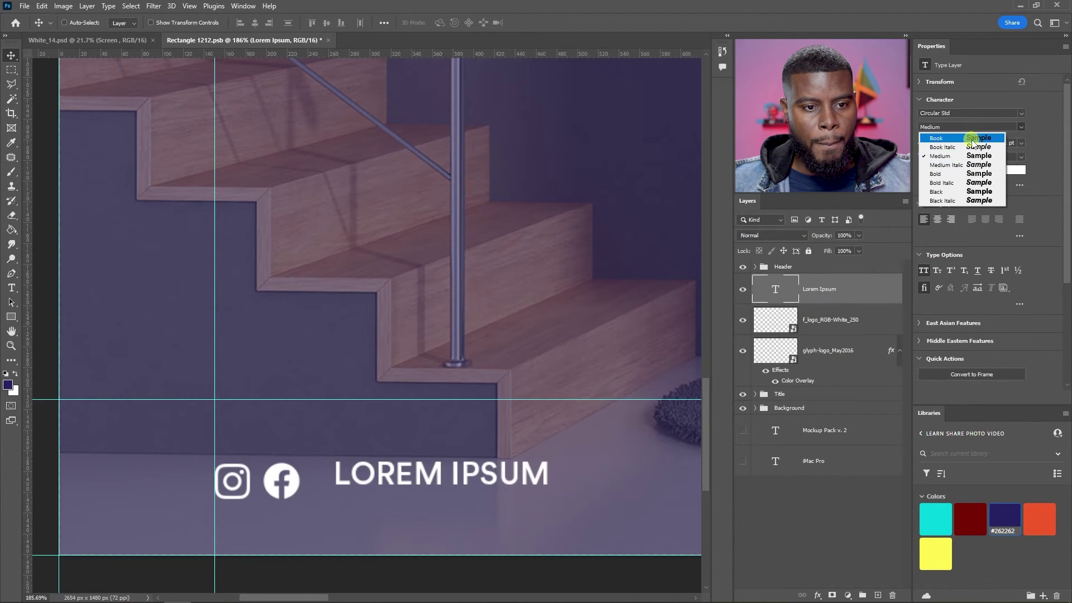
click(943, 143)
click(924, 271)
click(402, 478)
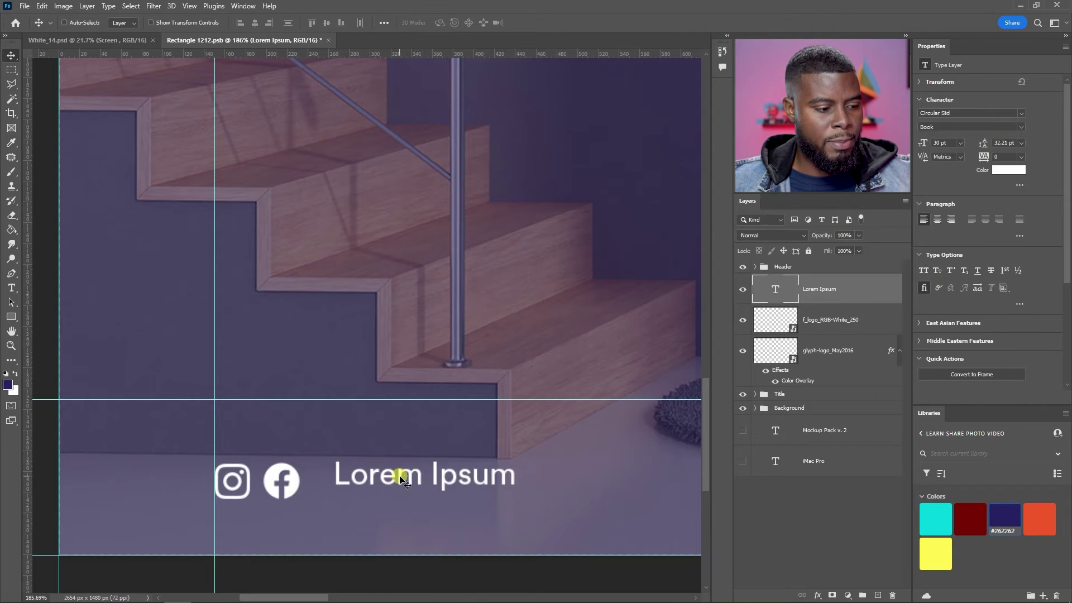
double_click(353, 479)
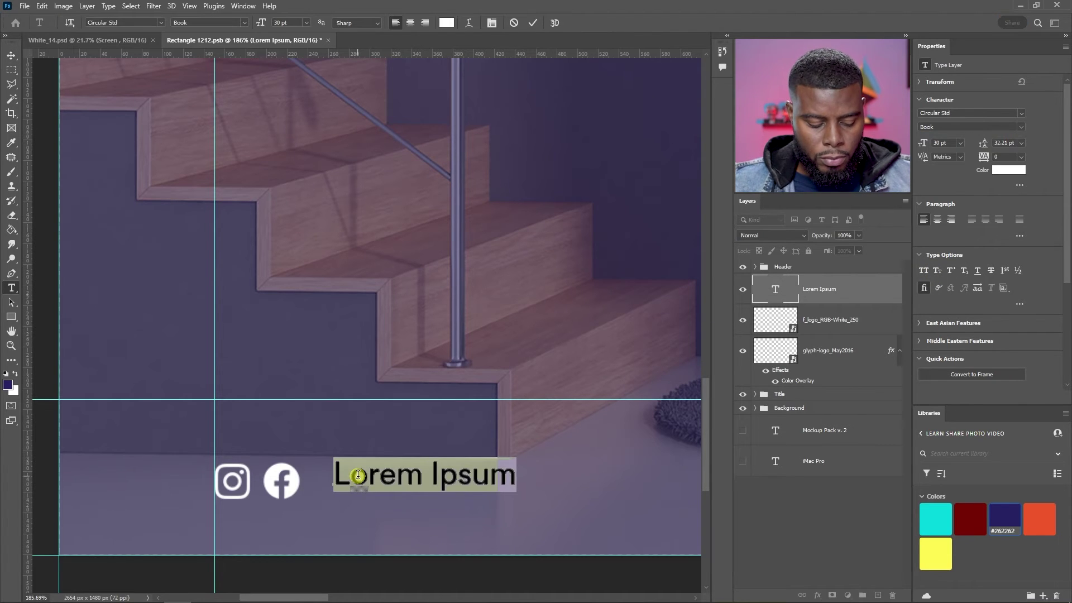
text(@LSinteriros)
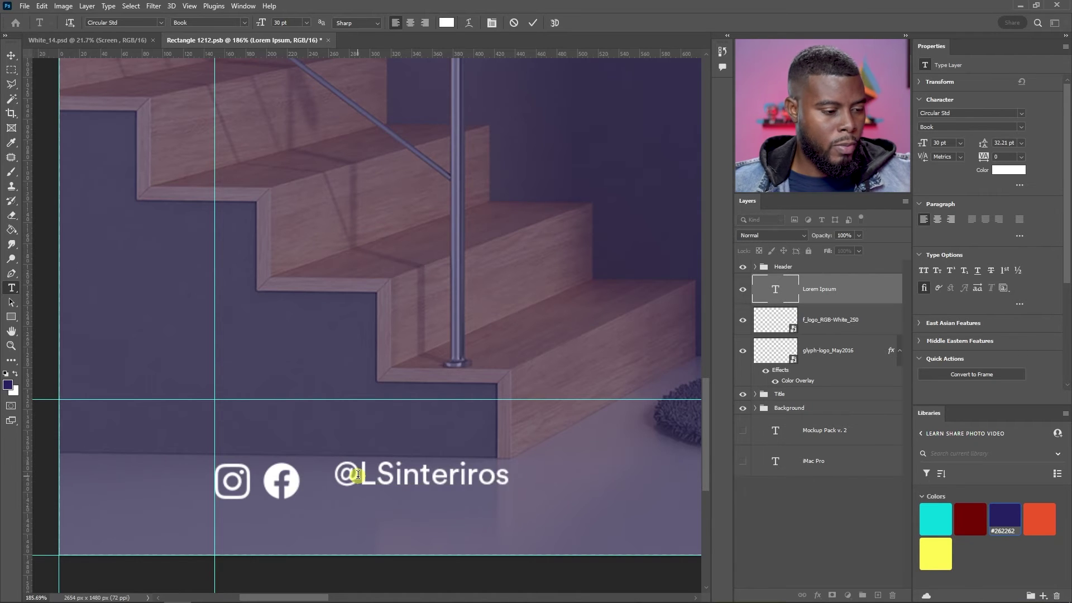
key(ctrl+Return)
click(467, 474)
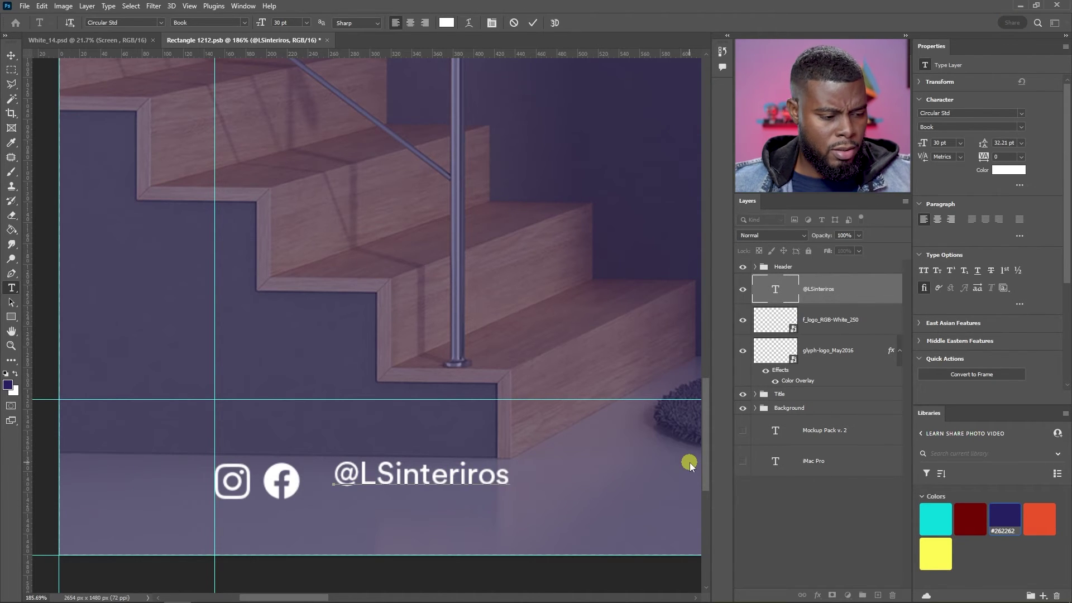
key(ctrl+Return)
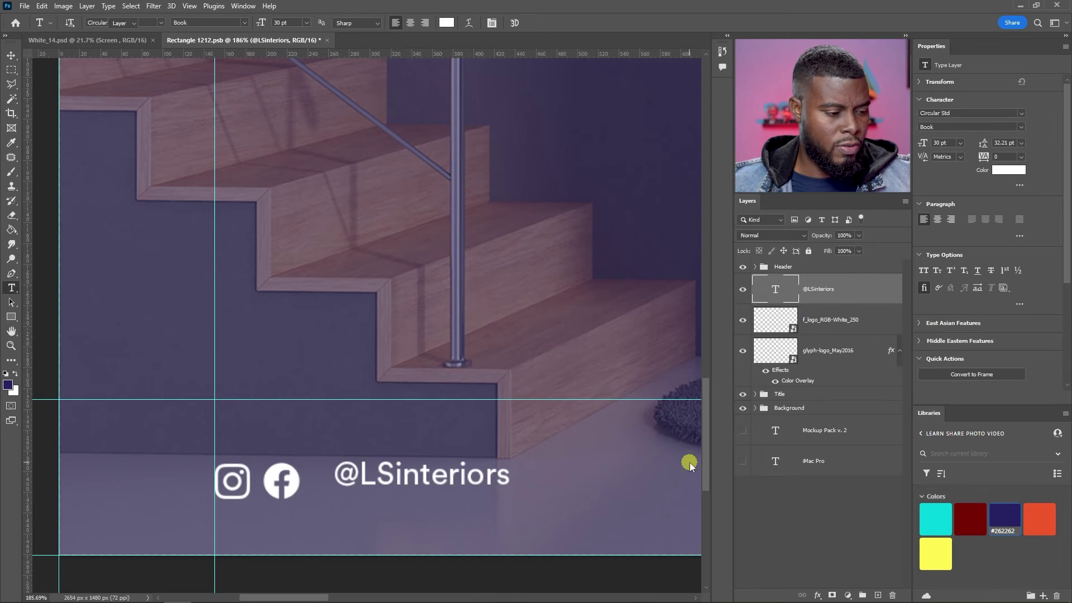
key(v)
drag(389, 483, 397, 486)
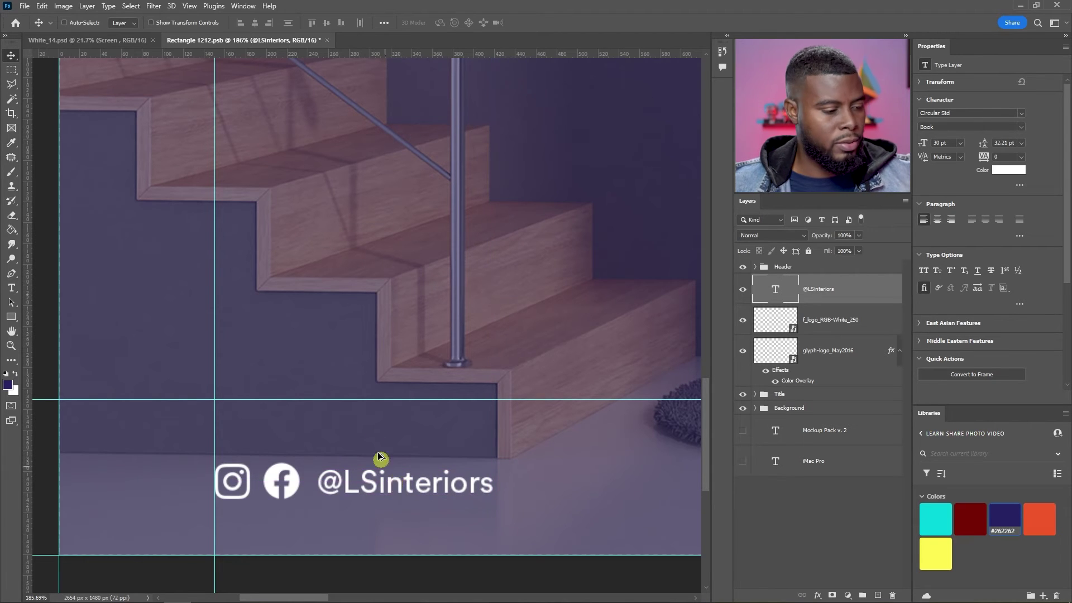
scroll(348, 426, down, 5)
scroll(348, 426, down, 3)
scroll(385, 340, up, 3)
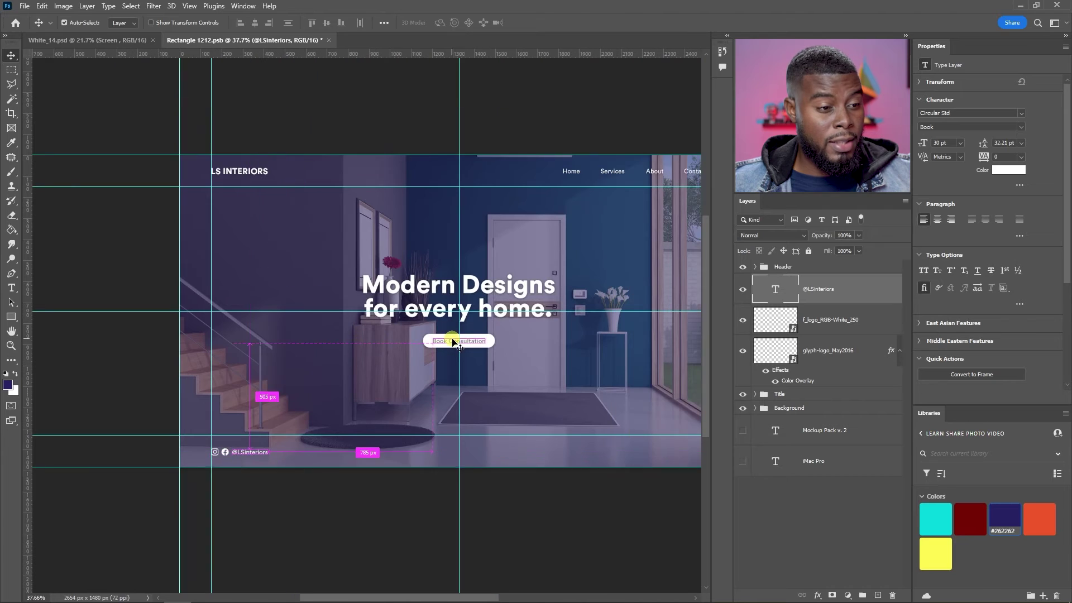
scroll(453, 341, up, 2)
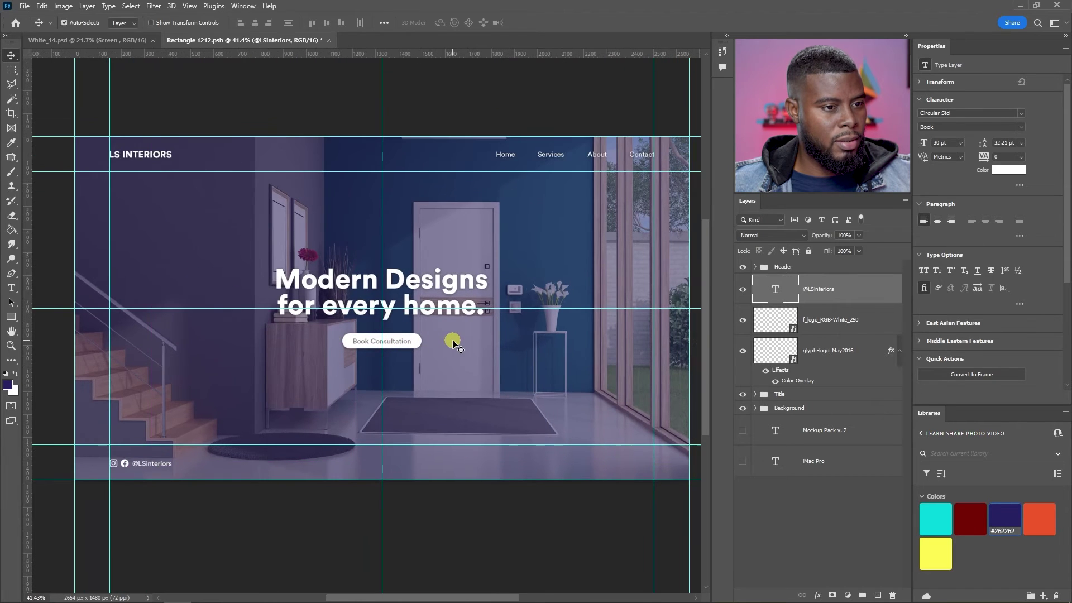
scroll(450, 344, right, 2)
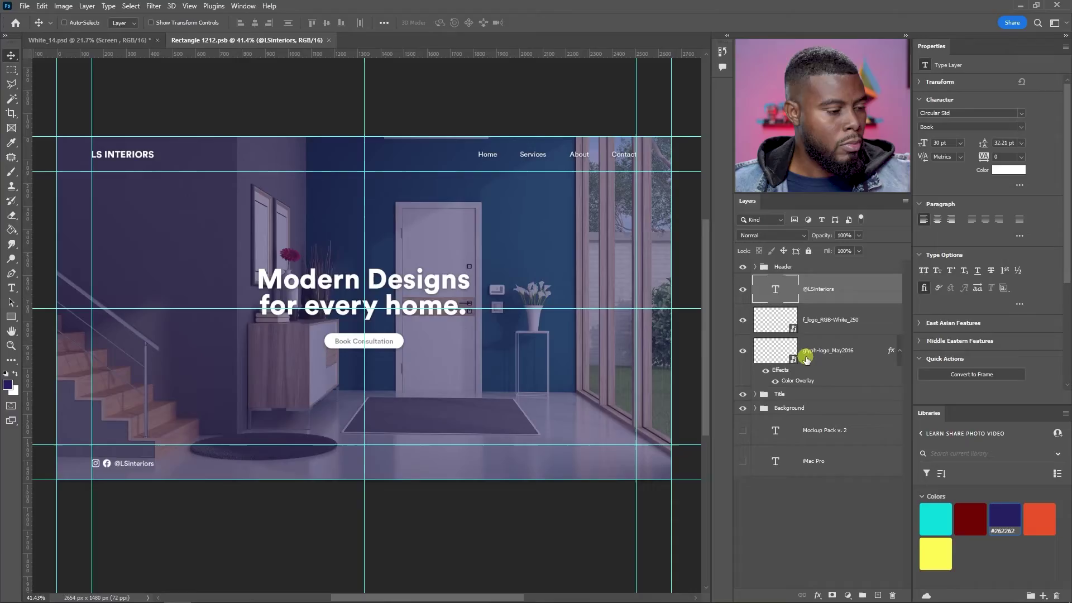
shift+click(823, 353)
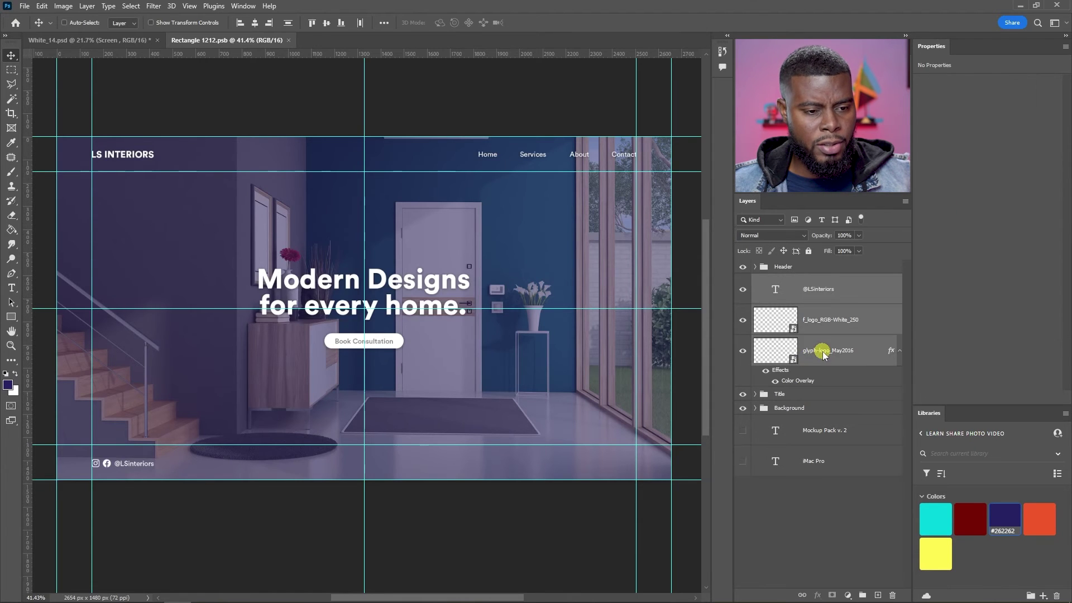
click(835, 294)
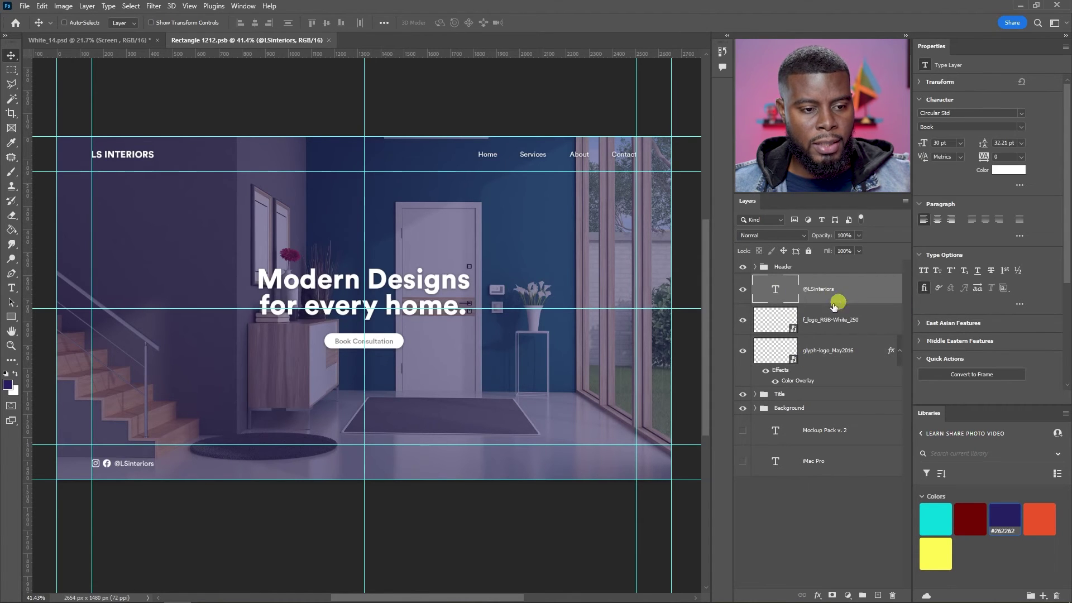
click(739, 289)
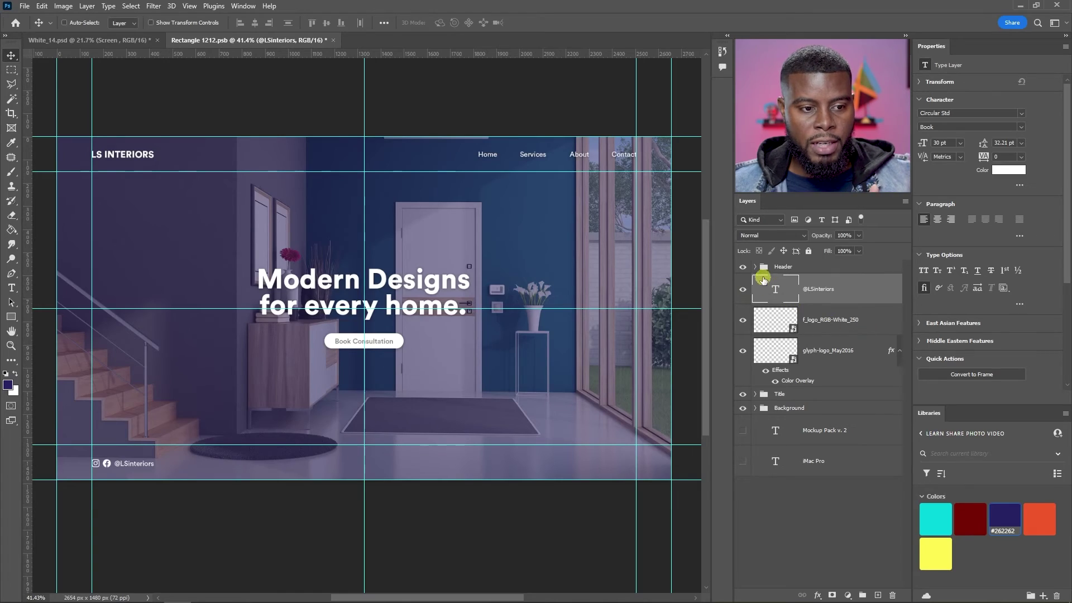
shift+click(836, 351)
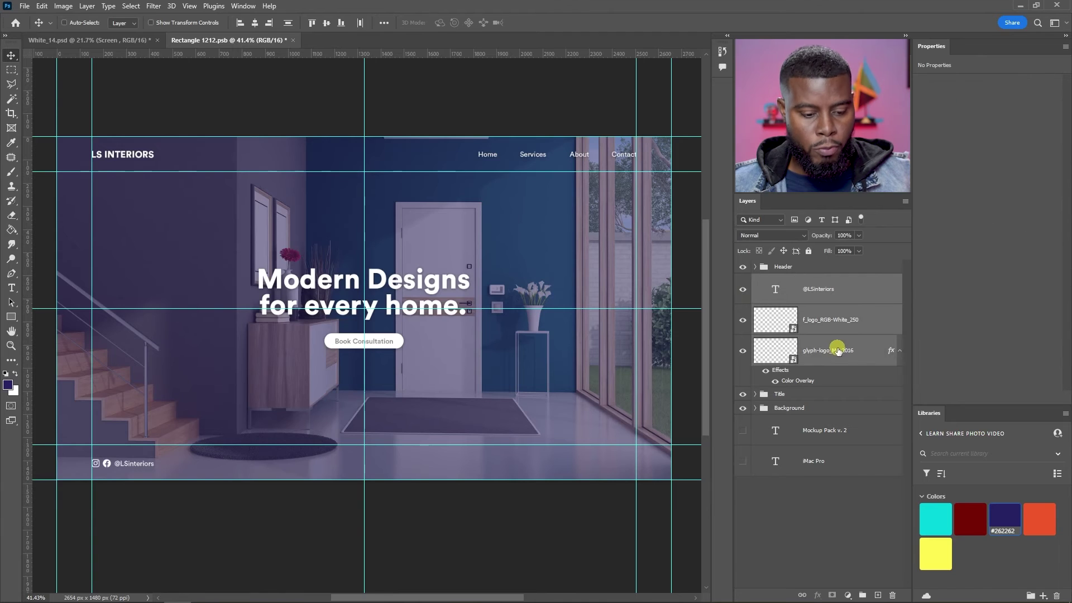
key(ctrl+g)
double_click(786, 280)
text(Social Handle)
key(Return)
key(ctrl+s)
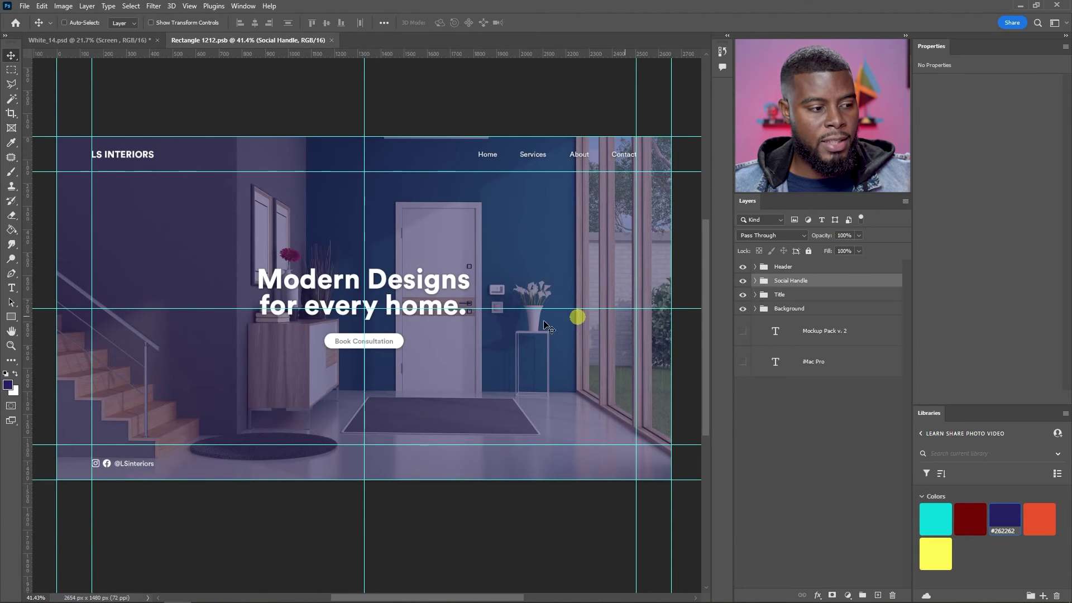
- Duplicate the Book Consultation Button group and move the copy out of the Title group to just above it
click(756, 296)
click(786, 313)
click(779, 309)
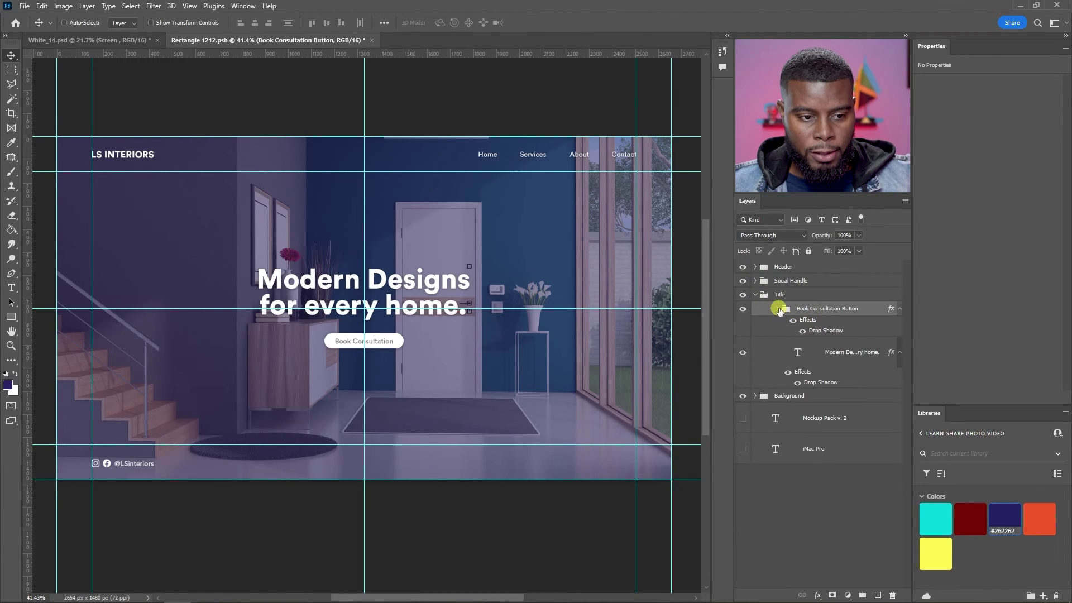
key(ctrl+j)
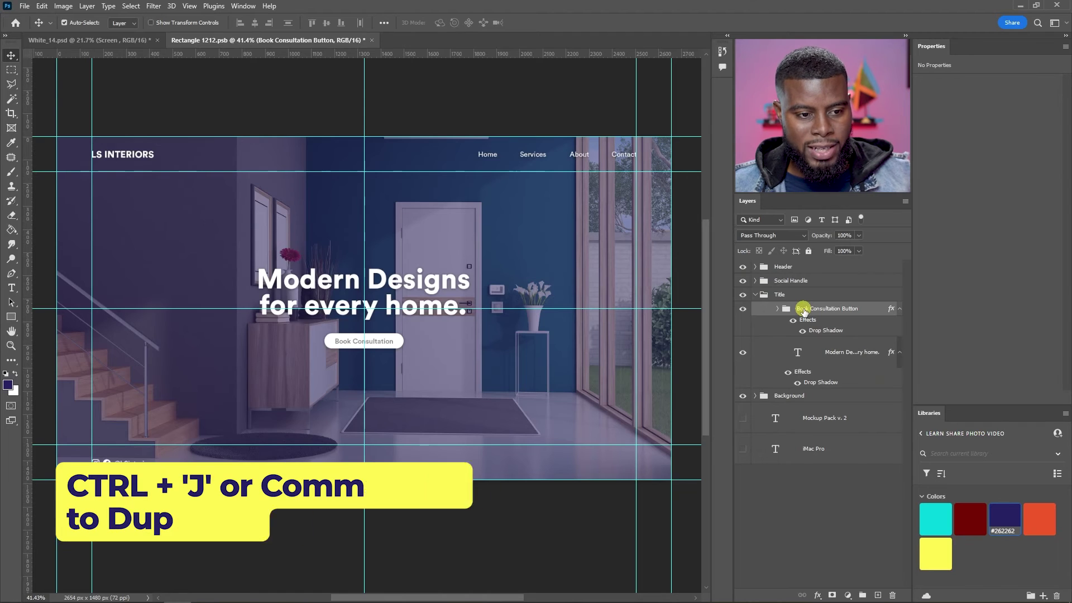
drag(802, 309, 801, 289)
click(755, 329)
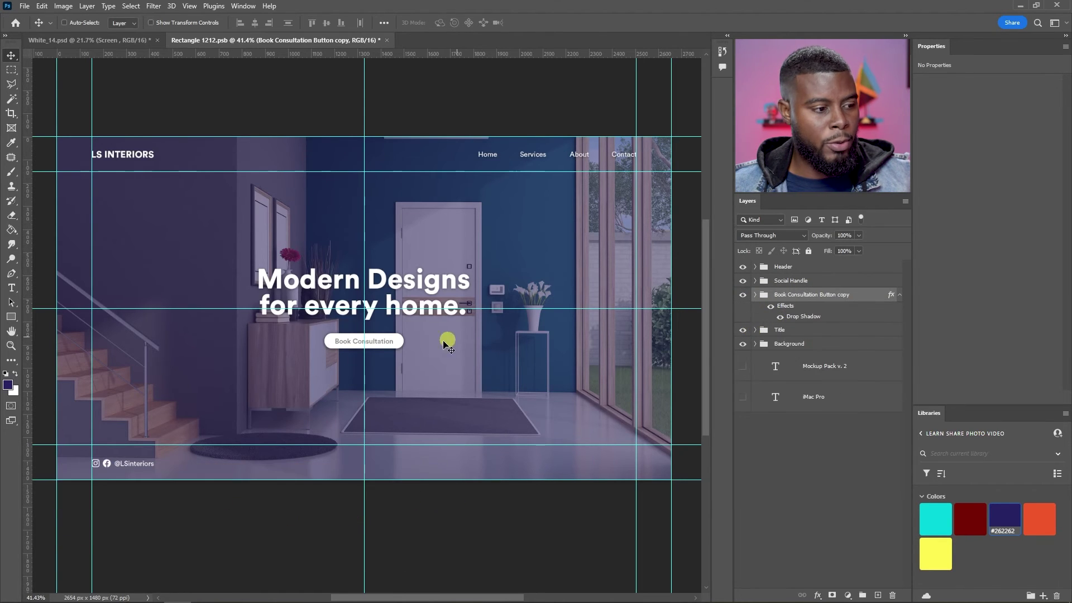
- Move the copied Book Consultation button into the footer against the right margin guide, vertically centred with the social handle
drag(381, 350, 596, 474)
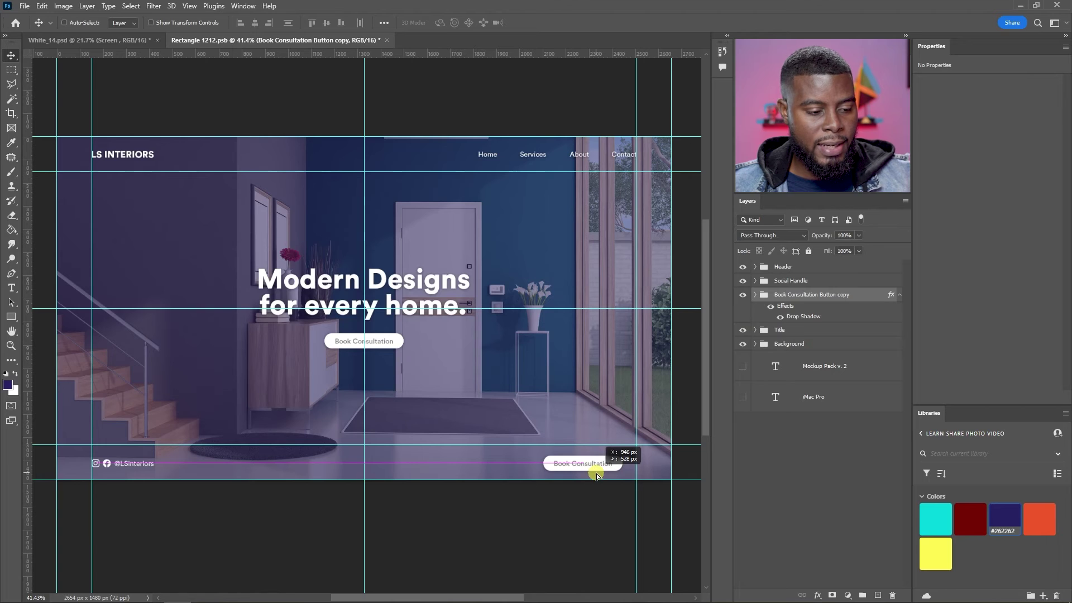
drag(598, 475, 611, 471)
alt+scroll(608, 471, up, 3)
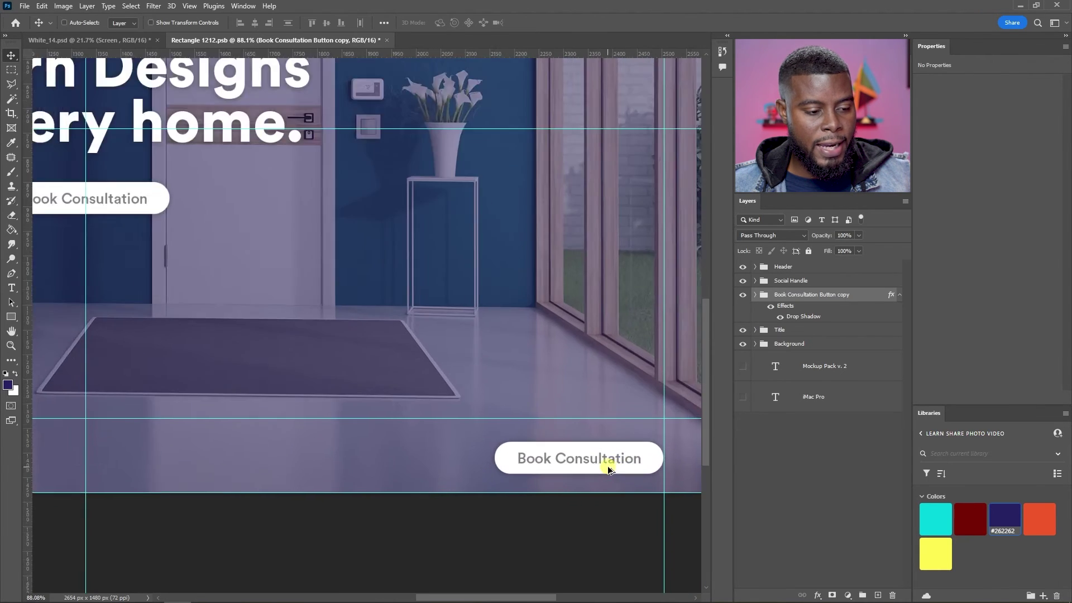
alt+scroll(608, 470, up, 3)
ctrl+scroll(566, 443, down, 1)
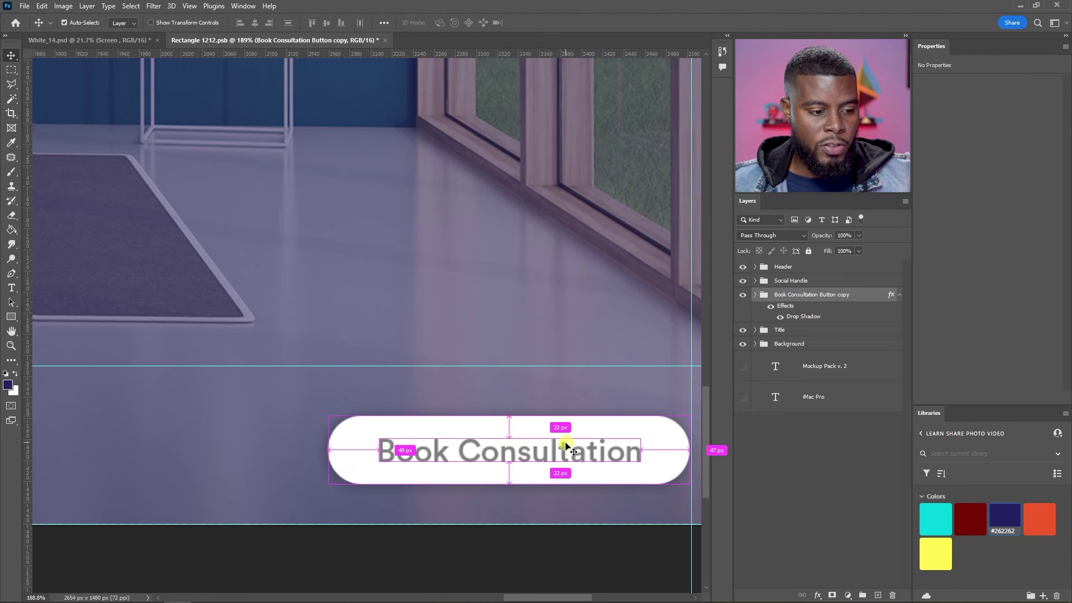
scroll(565, 445, down, 2)
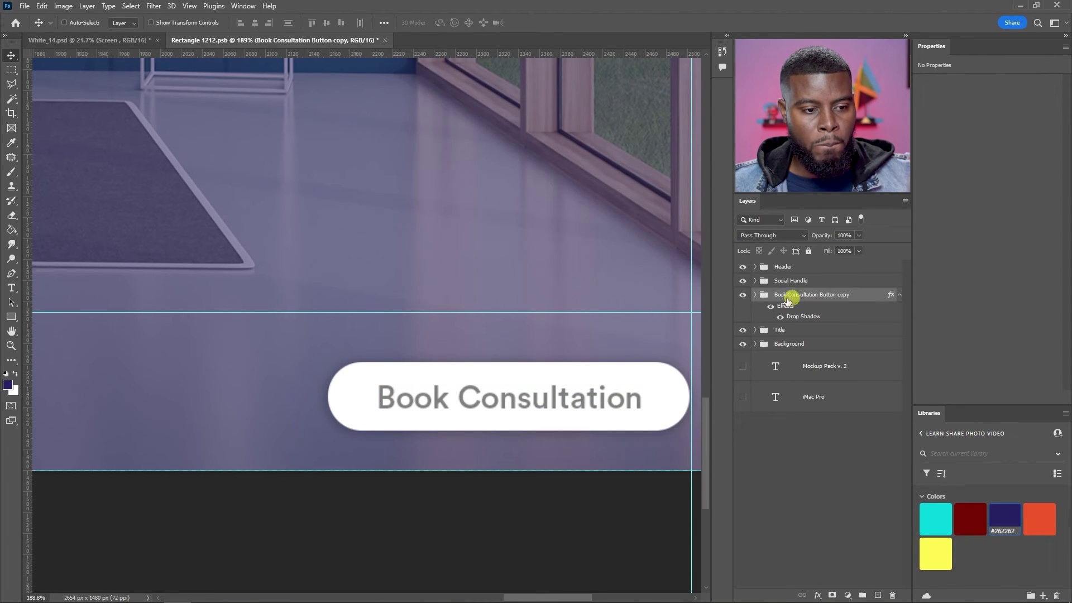
- Duplicate the Book Consultation text layer inside the copied button group and move the duplicate just left of the footer button
click(752, 297)
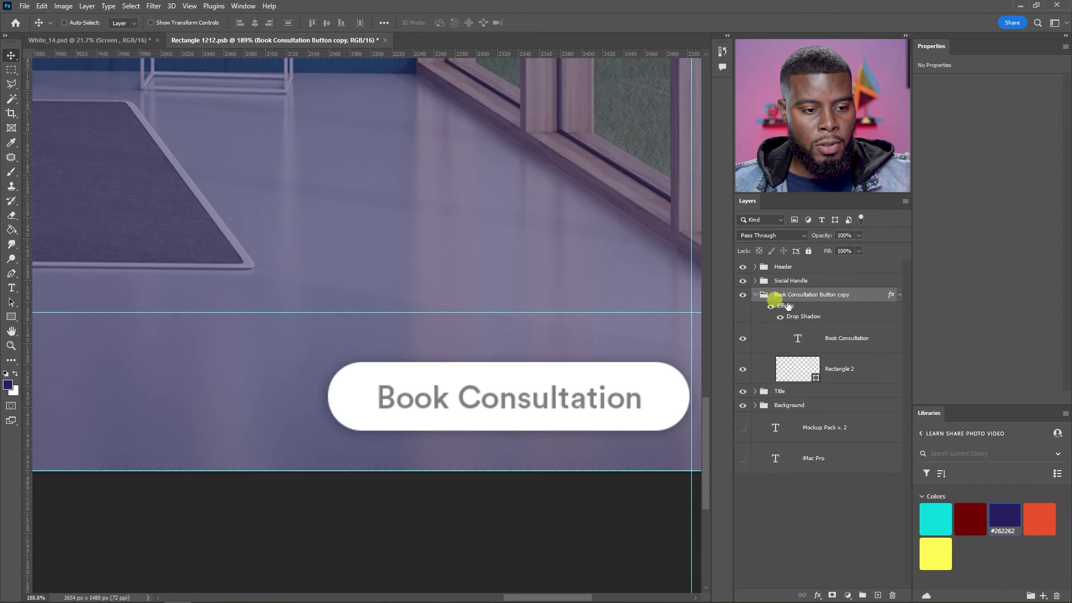
click(844, 340)
key(ctrl+j)
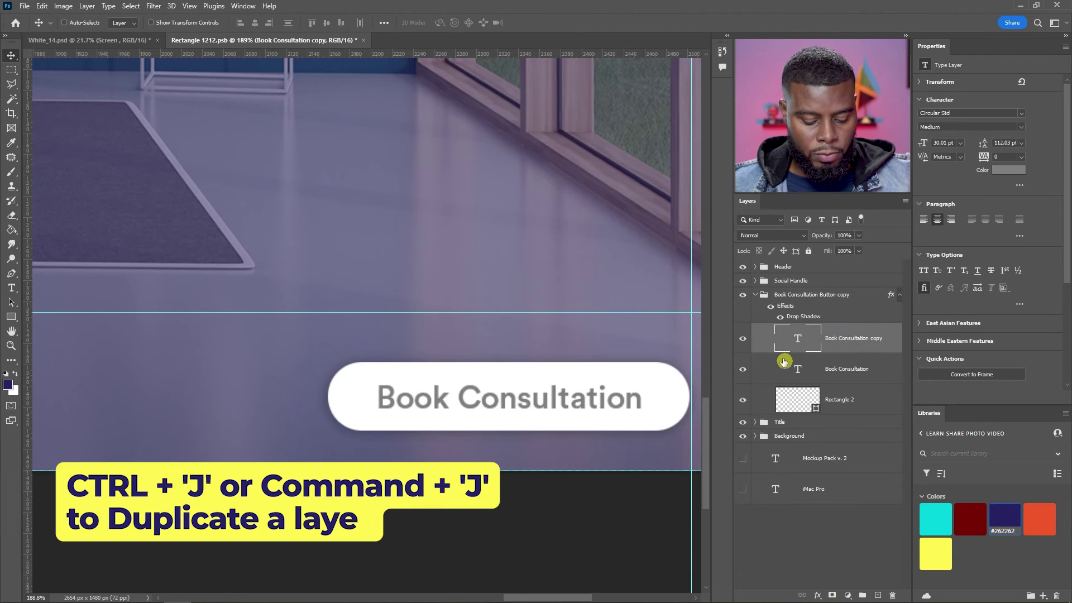
drag(625, 397, 306, 403)
scroll(306, 403, down, 3)
scroll(307, 403, left, 2)
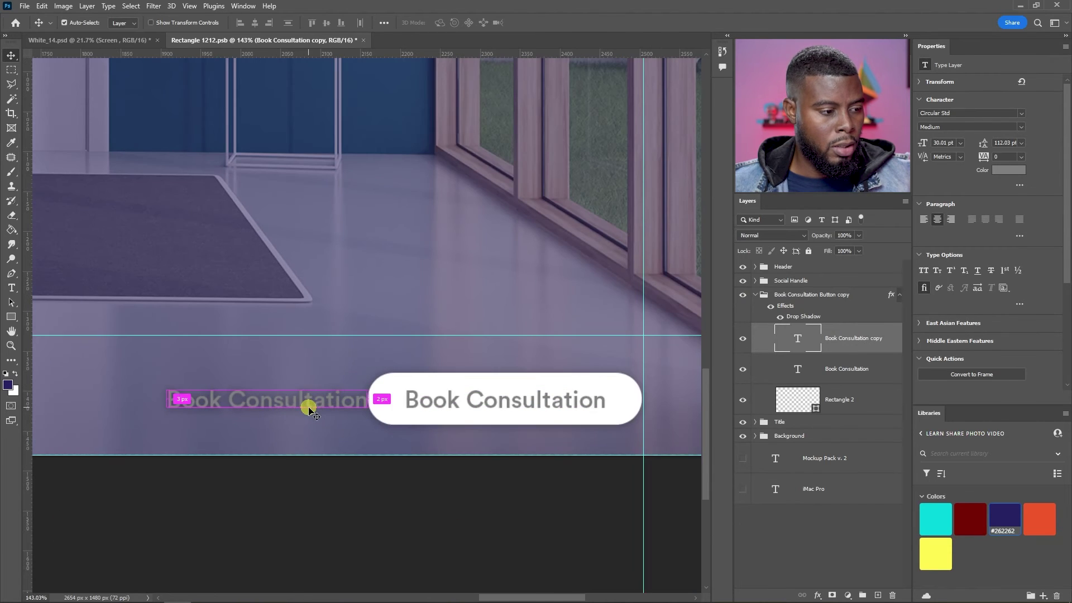
- Hide the copied button group's layer effects and set the duplicated text's colour to white
click(770, 308)
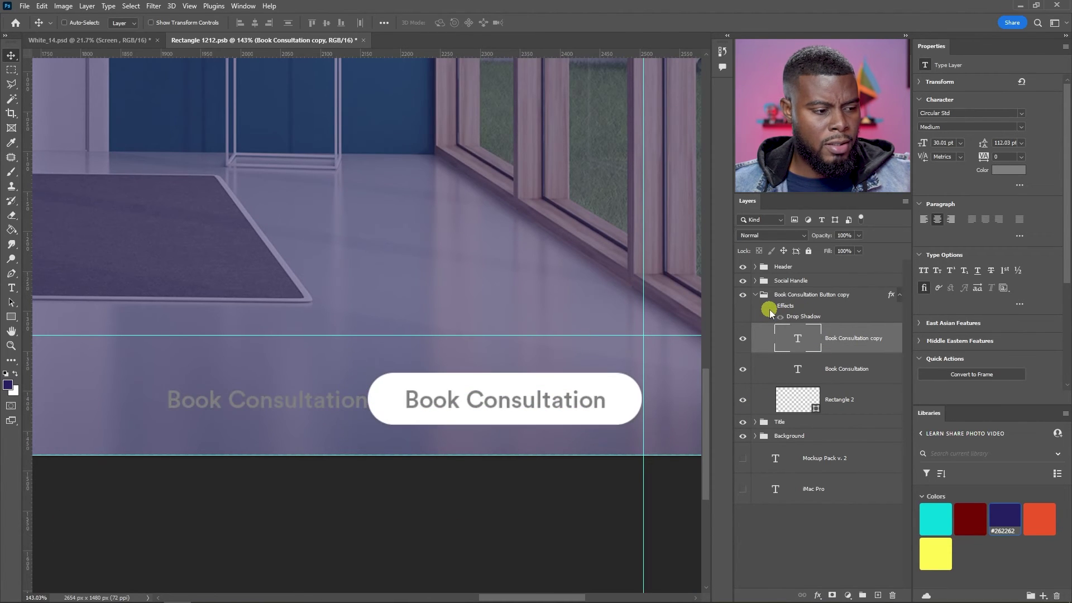
click(1008, 170)
click(692, 228)
click(955, 223)
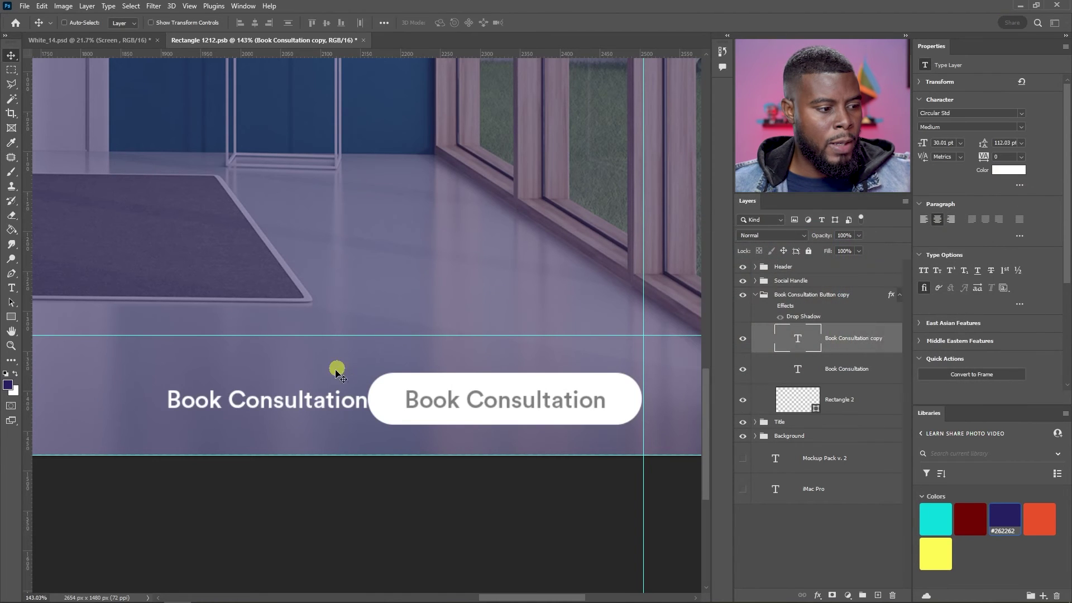
- Replace the duplicated white text with "Sign Up for Our Newsletter"
key(t)
triple_click(305, 401)
text(Sign U)
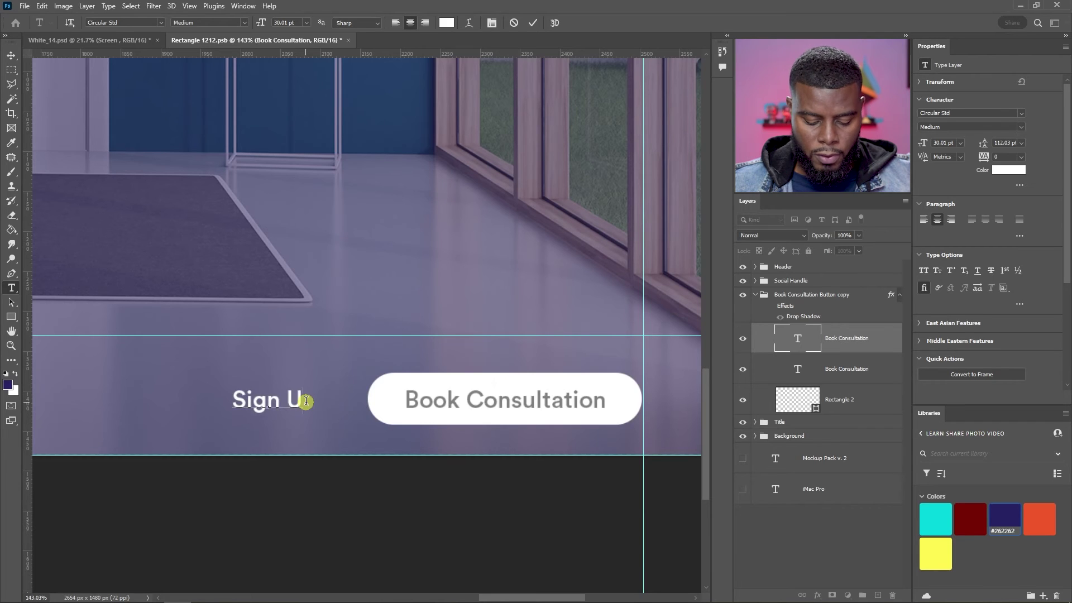
text(p for New)
key(BackSpace)
key(BackSpace)
key(BackSpace)
text(Our Newslet)
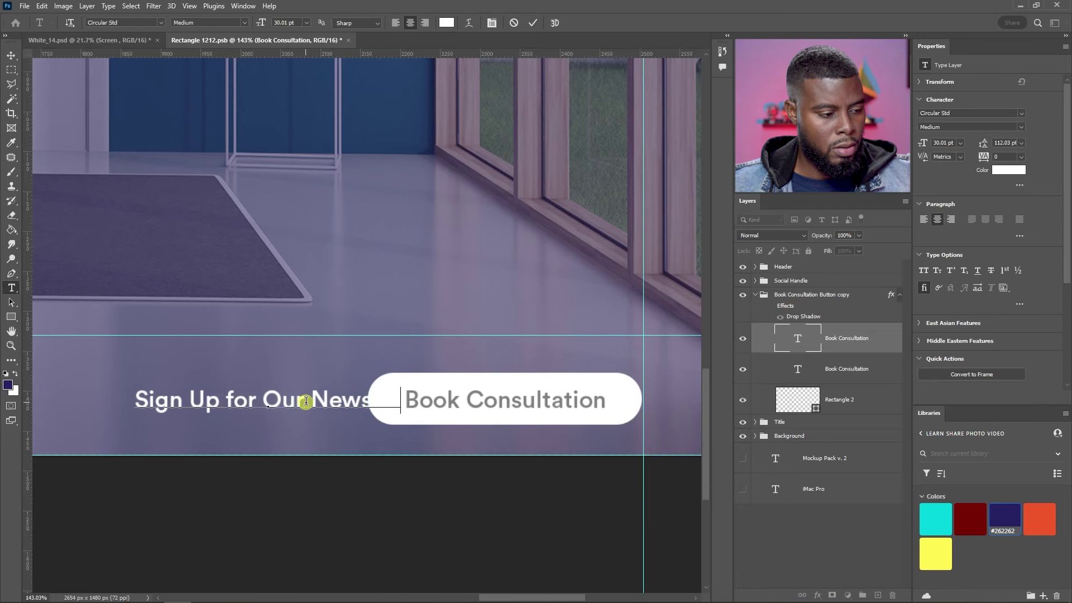
text(ter)
key(ctrl+Return)
- Move the "Sign Up for Our Newsletter" text left so it clears the footer button, vertically centred with it
key(v)
drag(311, 400, 264, 404)
scroll(264, 405, down, 5)
scroll(261, 403, left, 6)
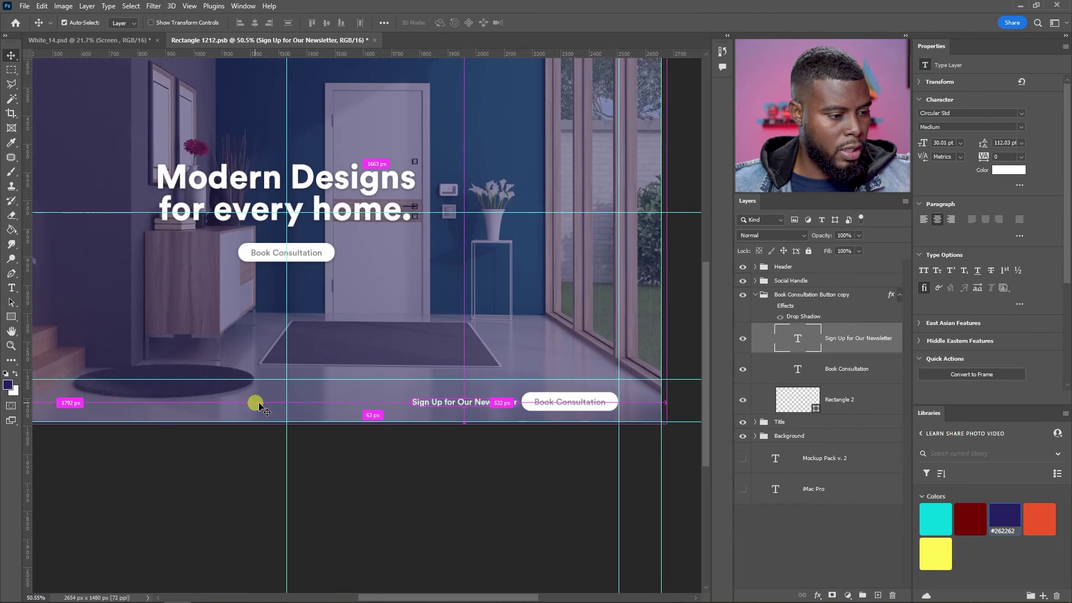
drag(527, 408, 545, 412)
scroll(617, 406, up, 5)
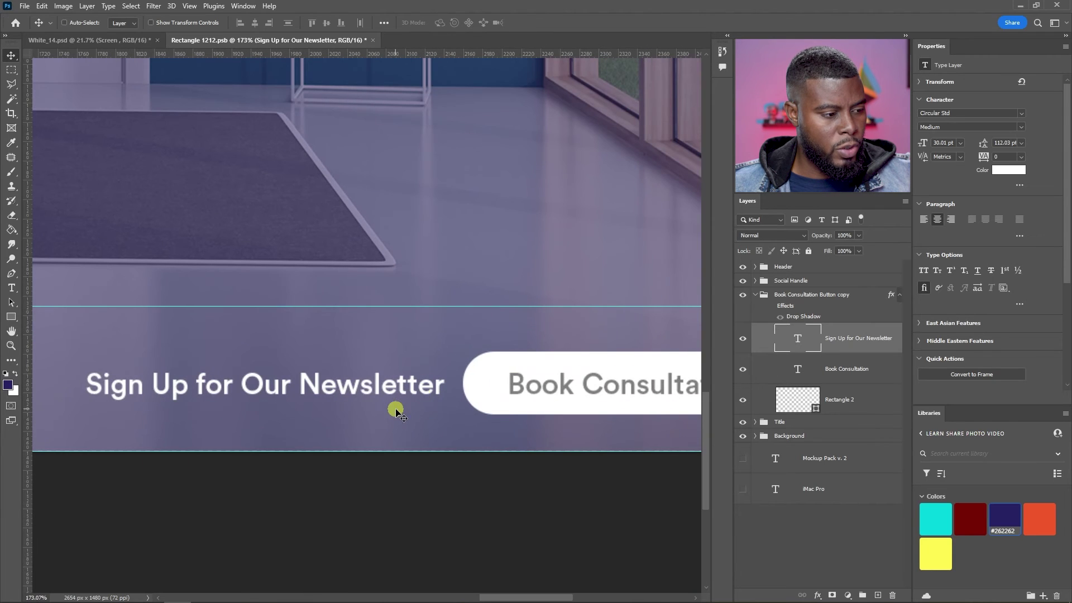
- Shorten the newsletter text beside the footer button to "Newsletter sign-up:"
key(t)
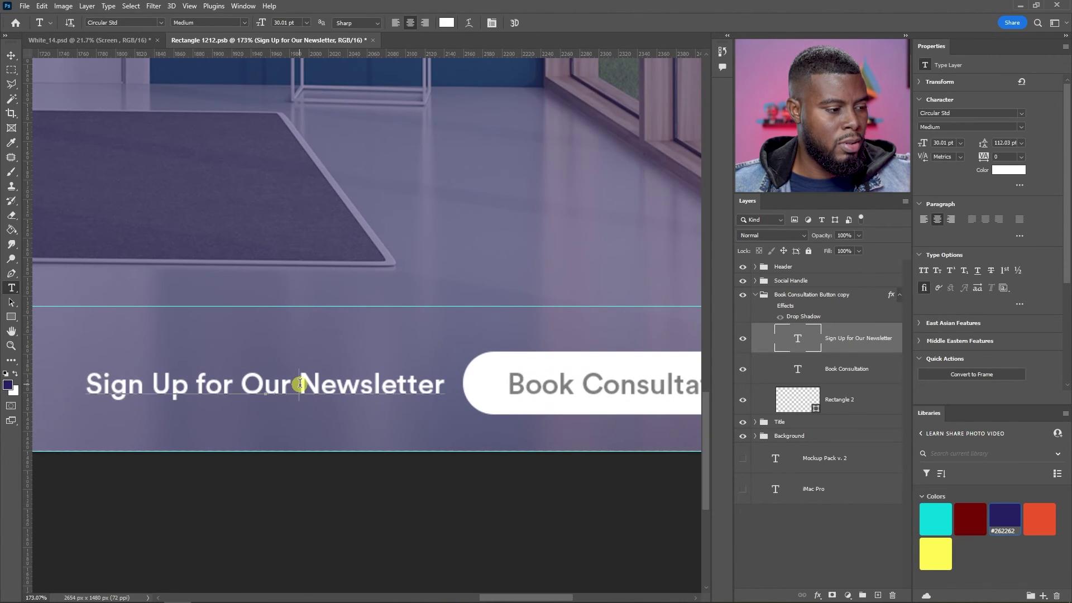
drag(299, 383, 48, 383)
key(BackSpace)
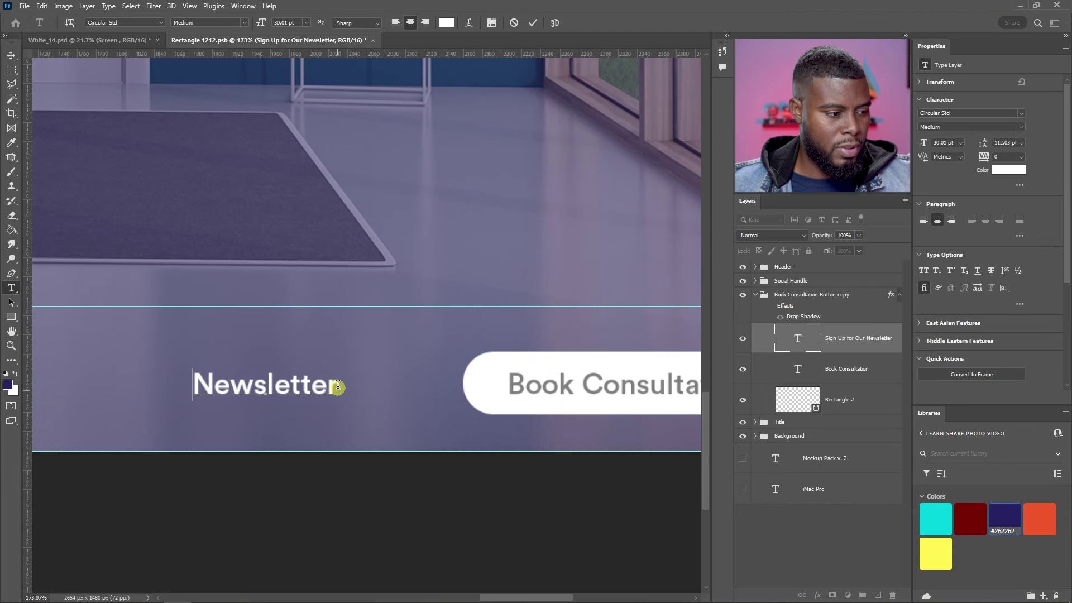
text(Sign)
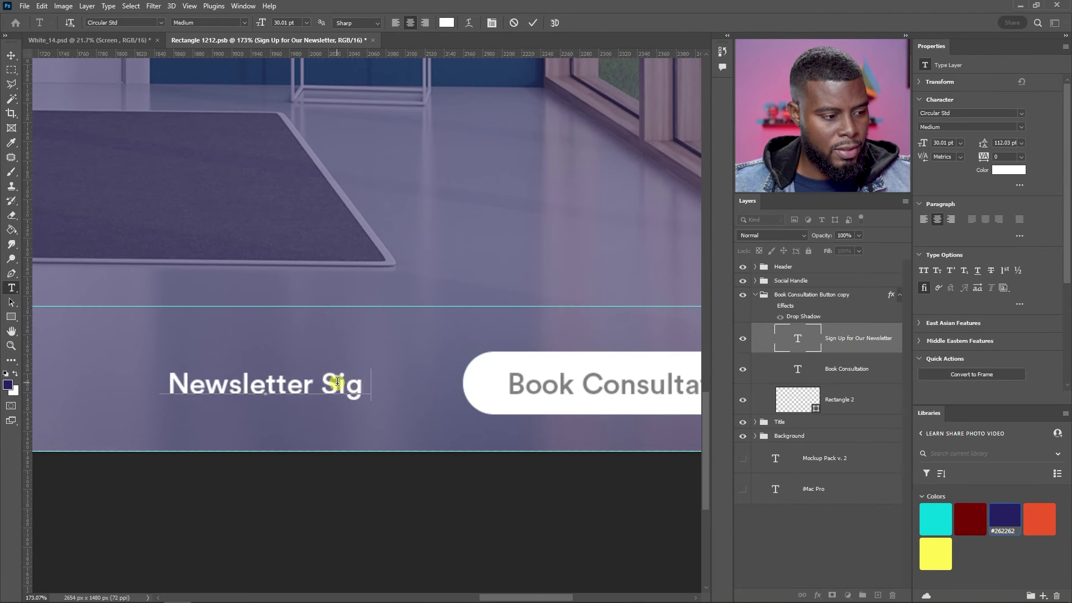
key(BackSpace)
key(BackSpace)
key(BackSpace)
key(BackSpace)
text(sio)
key(BackSpace)
text(gn-up)
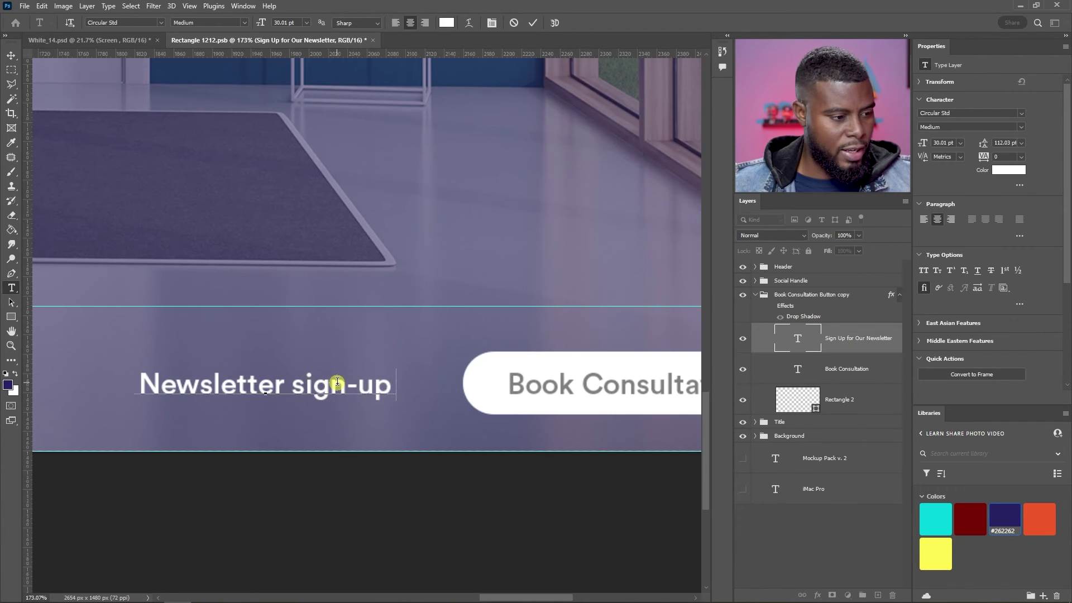
text(:)
key(ctrl+Return)
- Move the "Newsletter sign-up:" text close to the left end of the footer button, keeping it vertically centred with the button
key(v)
mouse_move(335, 378)
mouse_down()
mouse_move(312, 382)
mouse_move(342, 385)
mouse_up()
scroll(411, 421, up, 3)
mouse_move(421, 373)
mouse_down()
mouse_move(453, 358)
mouse_move(408, 365)
mouse_up()
scroll(445, 376, down, 10)
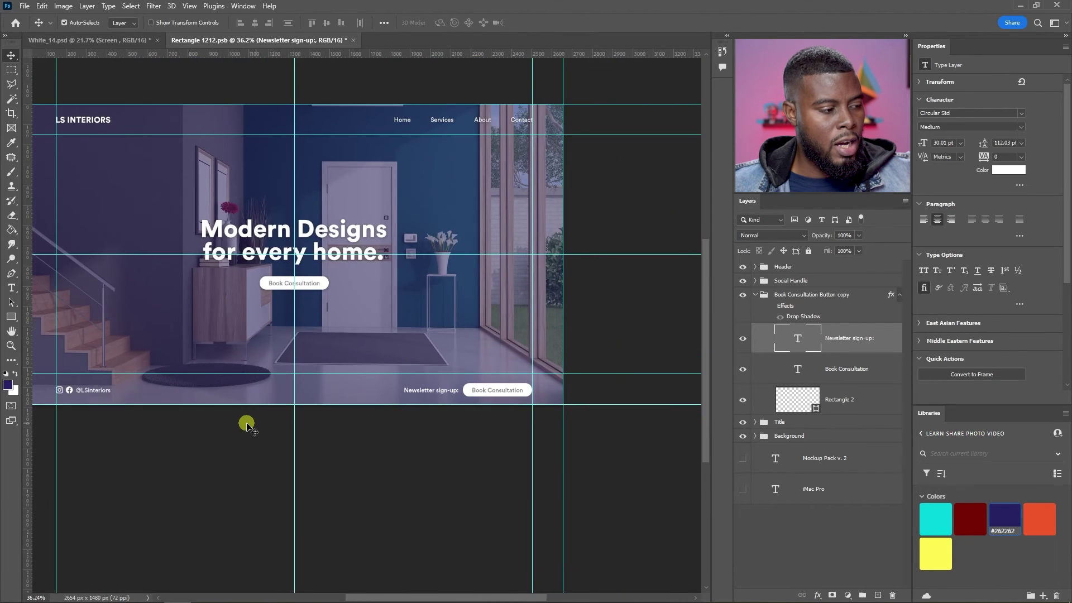
scroll(102, 394, up, 12)
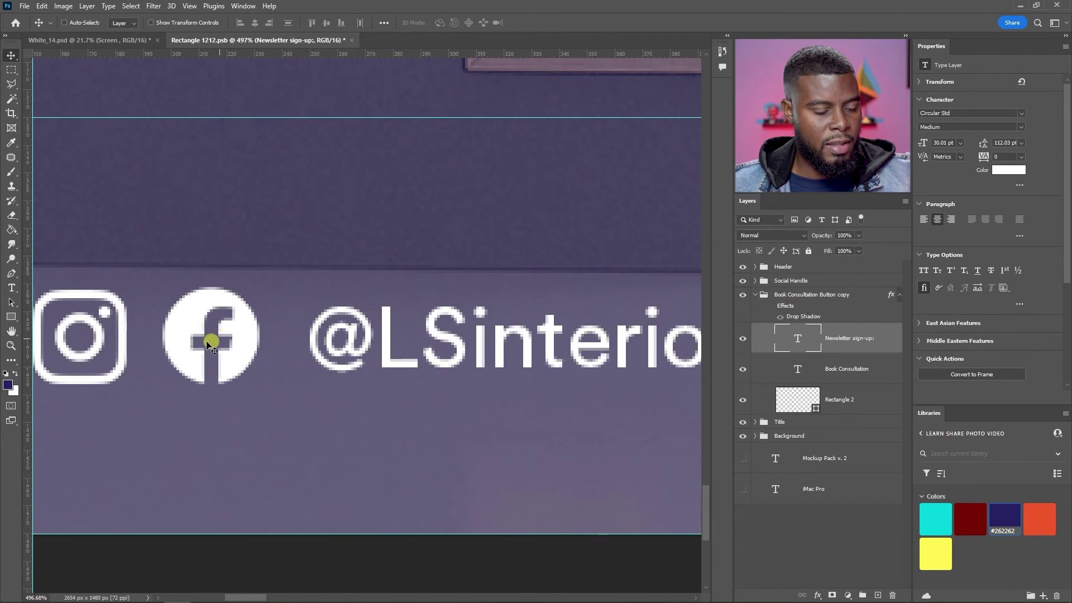
click(756, 294)
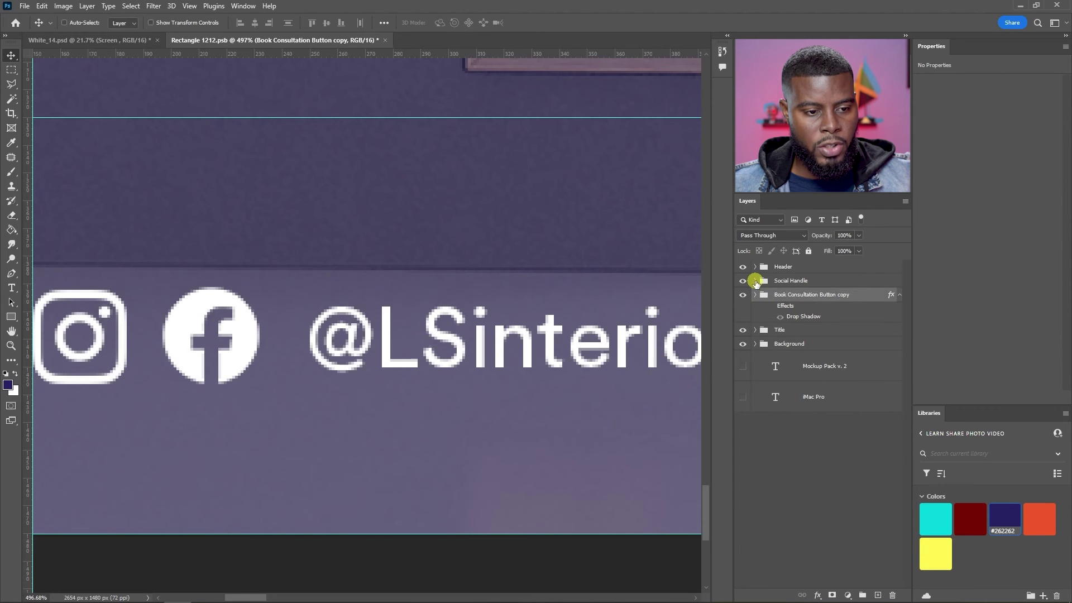
click(755, 280)
click(852, 306)
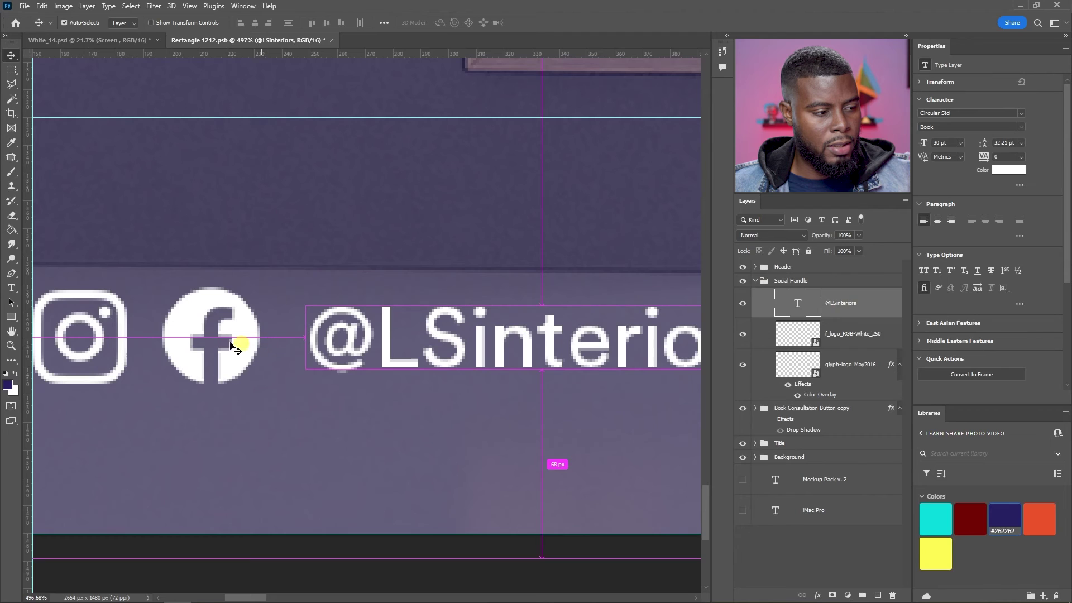
click(852, 331)
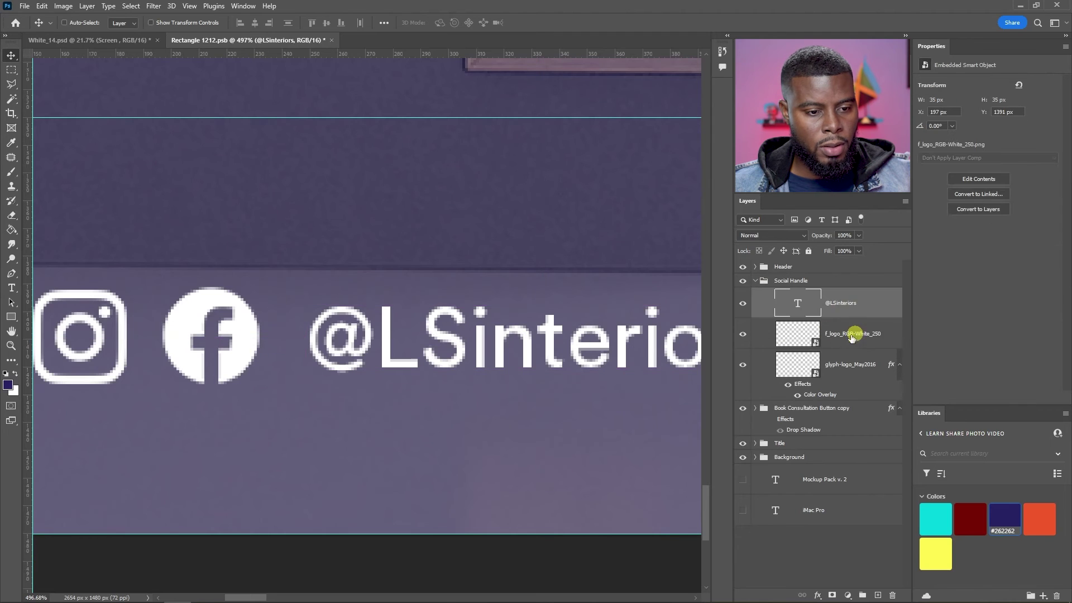
ctrl+click(825, 307)
ctrl+click(528, 357)
drag(436, 356, 441, 355)
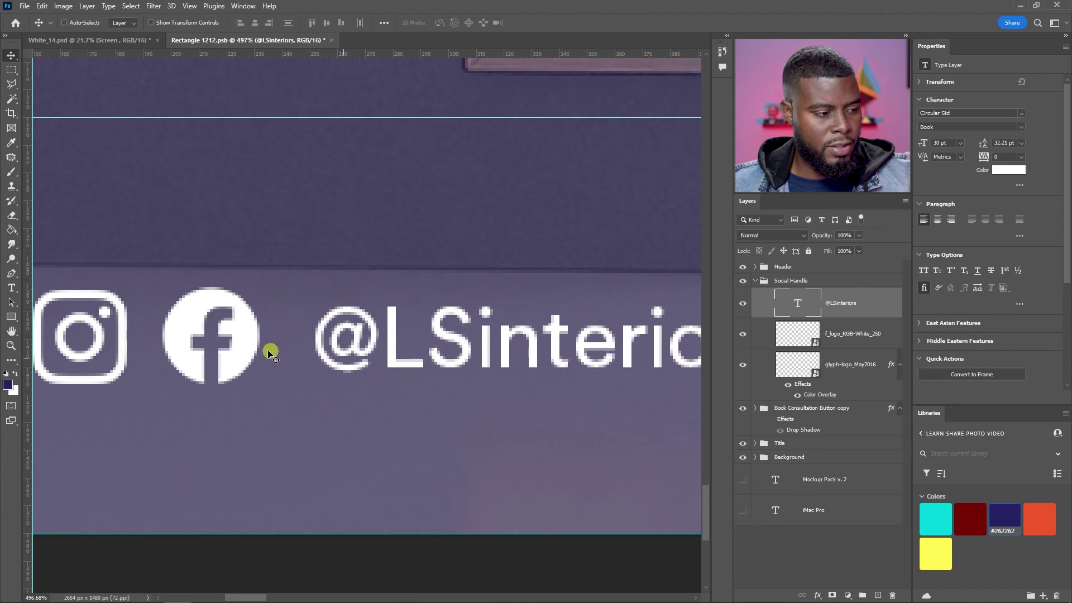
drag(357, 335, 371, 339)
scroll(295, 337, down, 10)
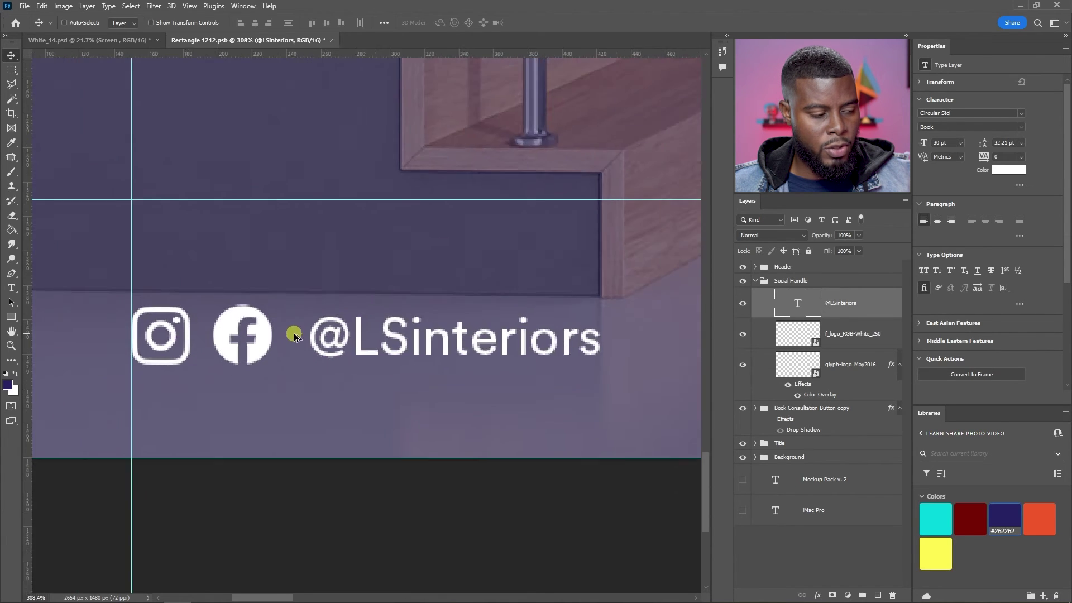
scroll(300, 338, up, 10)
scroll(305, 340, down, 20)
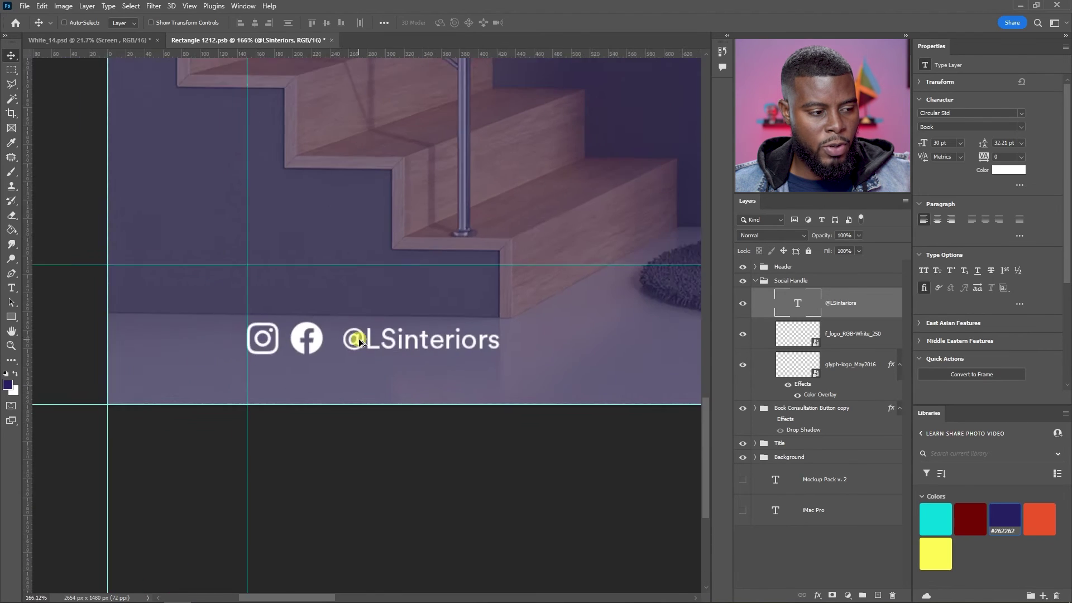
- Try to nudge the "Newsletter sign-up:" text slightly farther from the footer button, then undo the move
scroll(593, 340, up, 15)
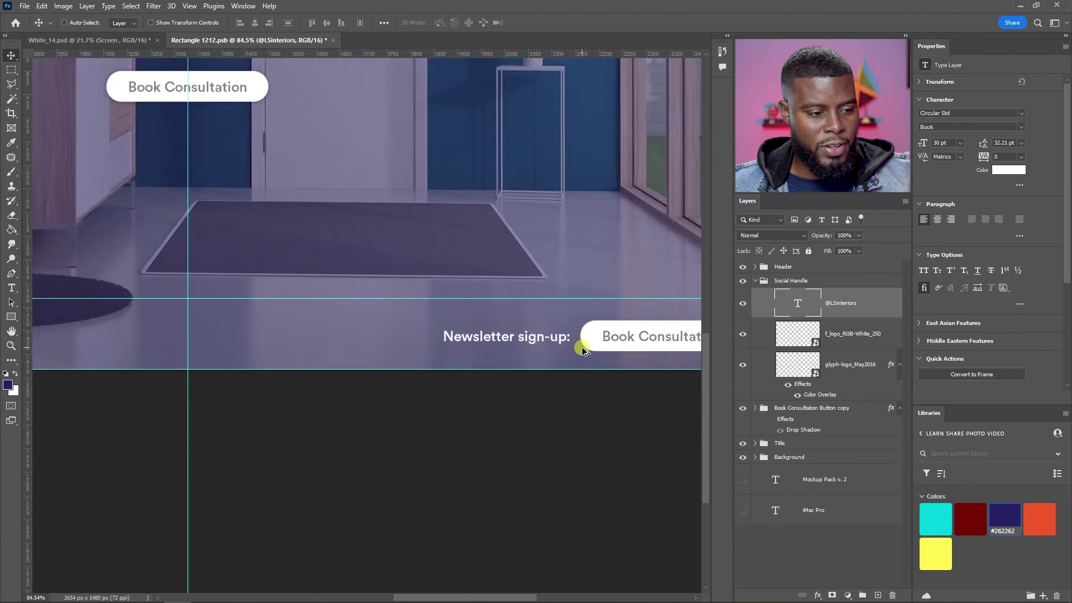
click(755, 280)
click(742, 295)
click(742, 295)
click(755, 294)
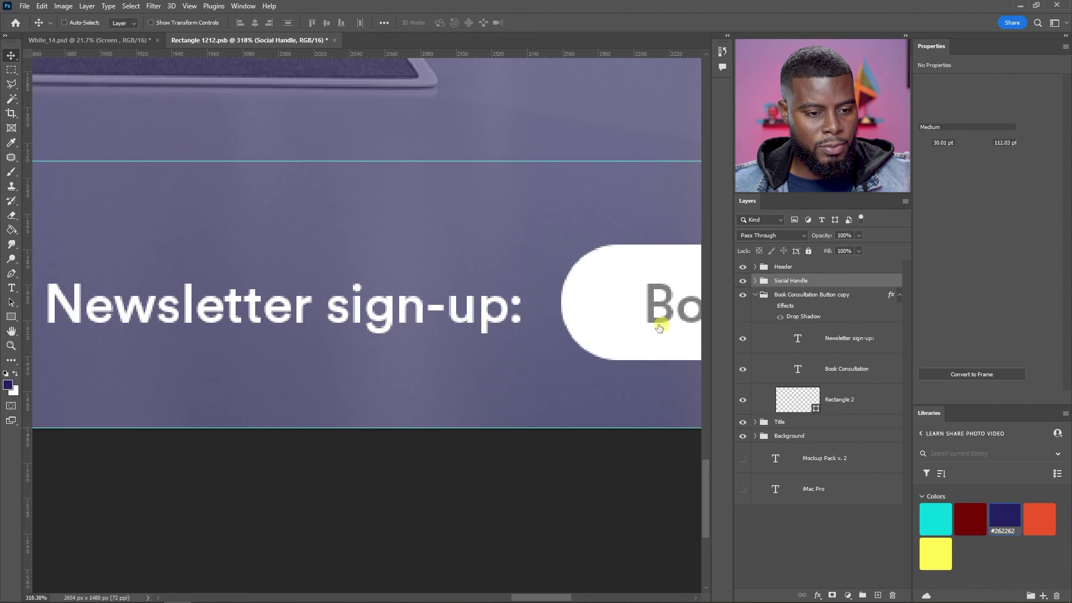
click(795, 338)
drag(497, 301, 492, 300)
key(ctrl+z)
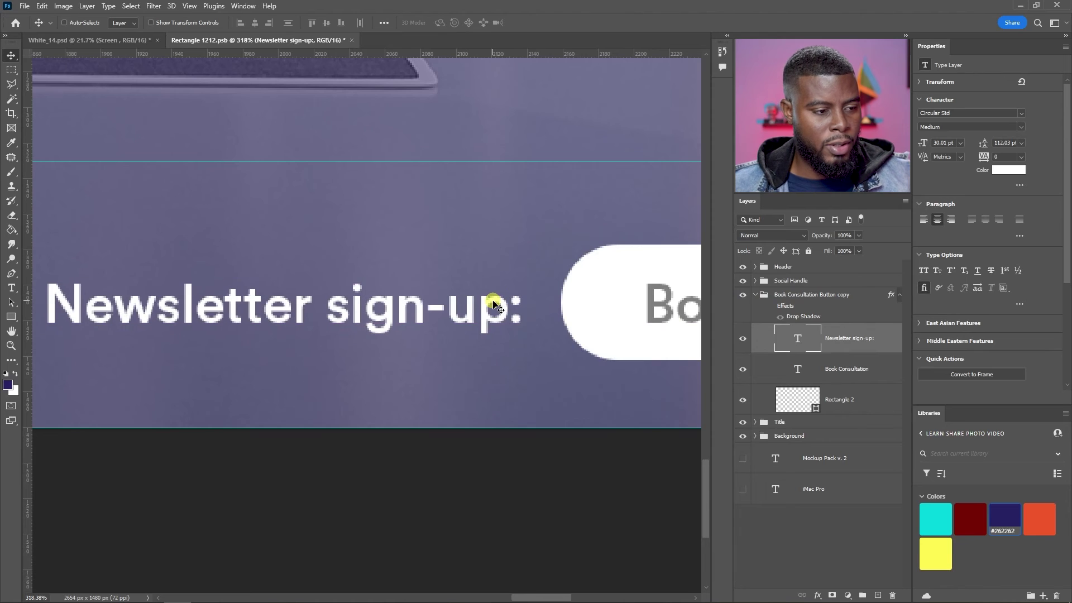
- Rename the Book Consultation Button copy group "Newsletter Sign-Up" and save the document
scroll(493, 306, right, 3)
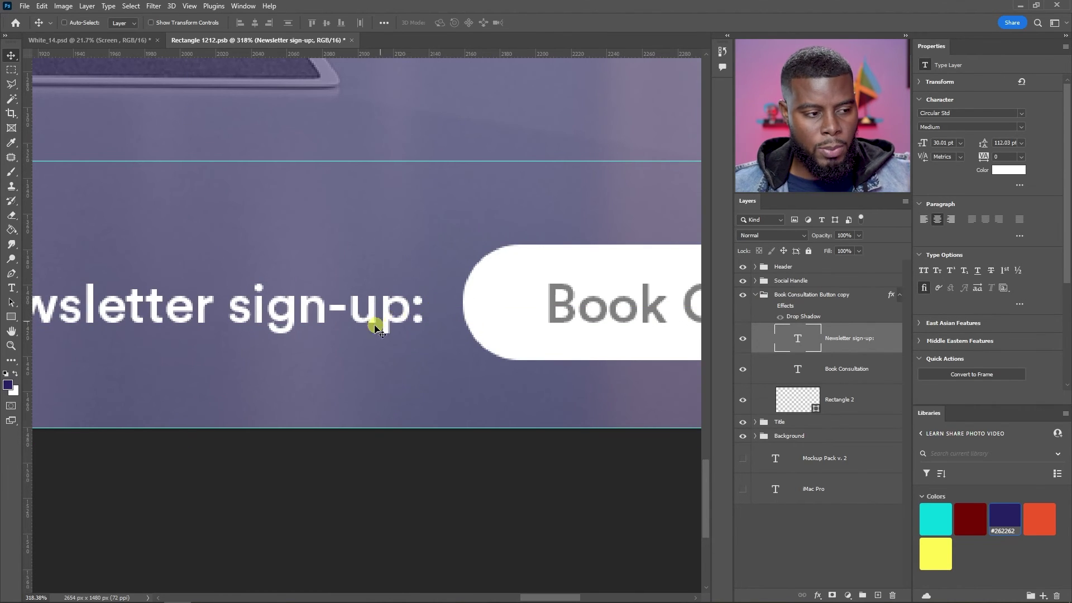
scroll(410, 296, down, 3)
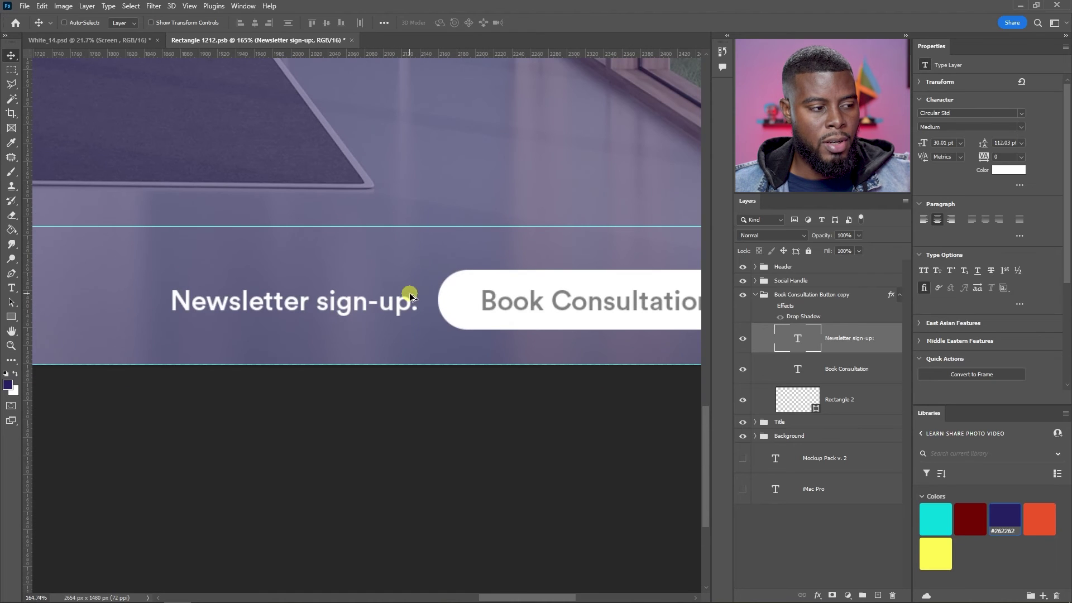
scroll(411, 293, right, 2)
click(804, 294)
click(742, 294)
click(743, 295)
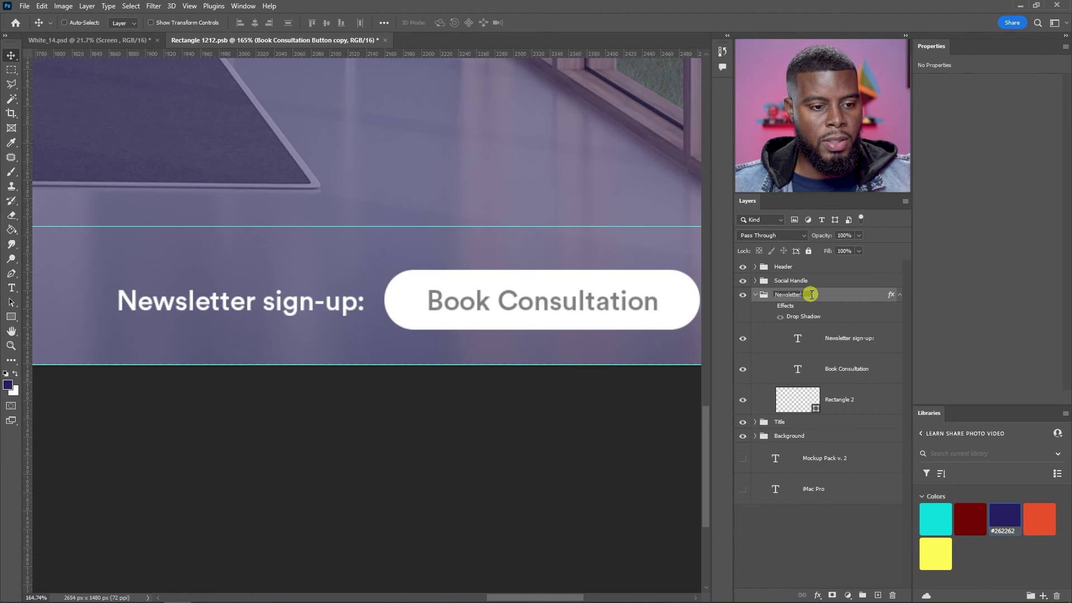
key(Return)
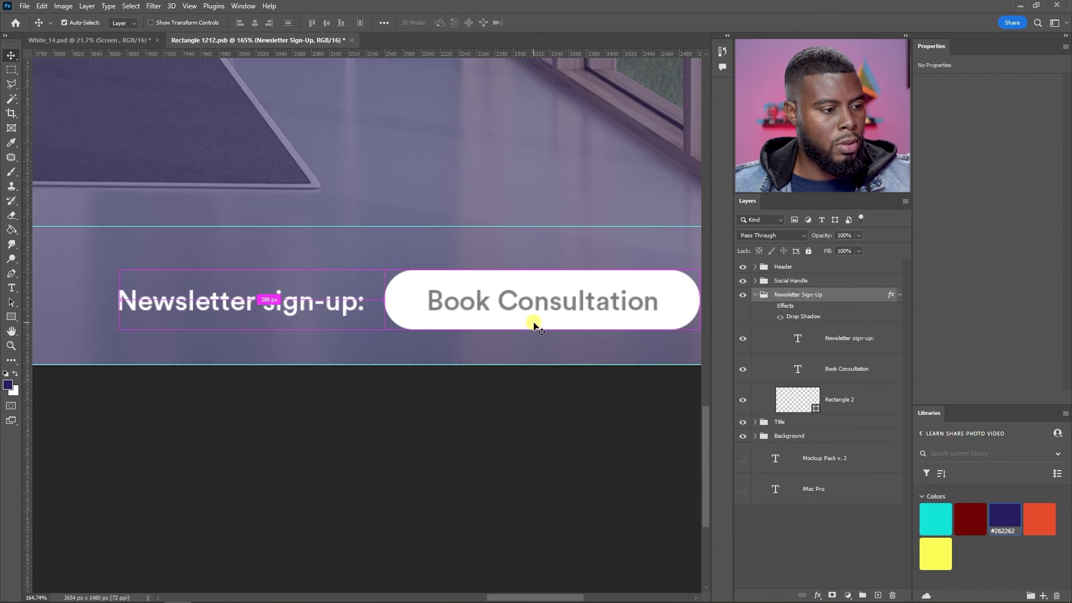
key(ctrl+s)
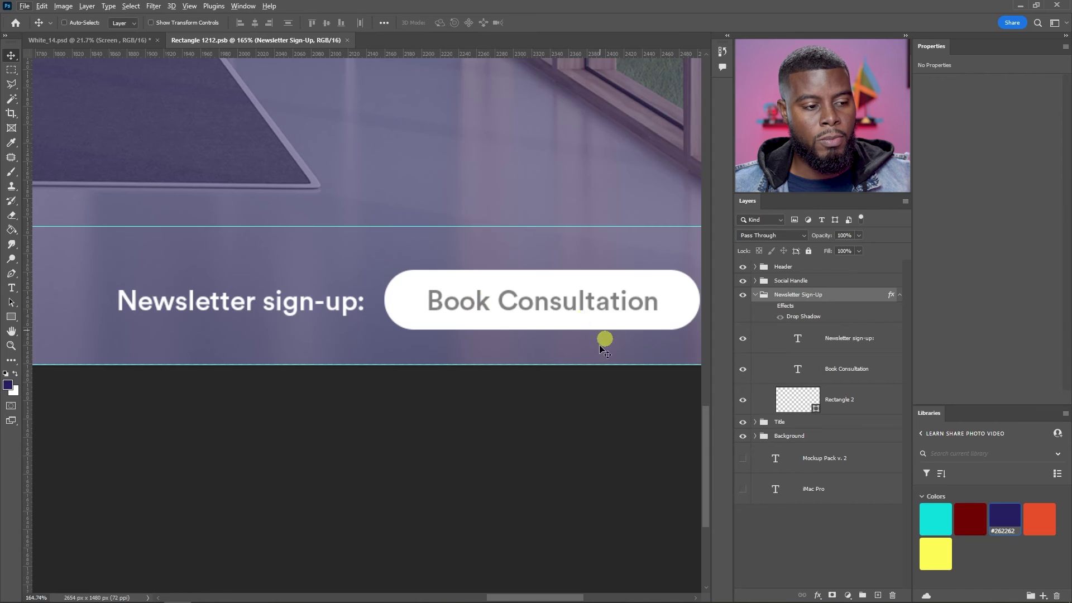
- Replace the "Book Consultation" text in the footer's white button with "Enter email address"
scroll(531, 306, up, 3)
double_click(499, 308)
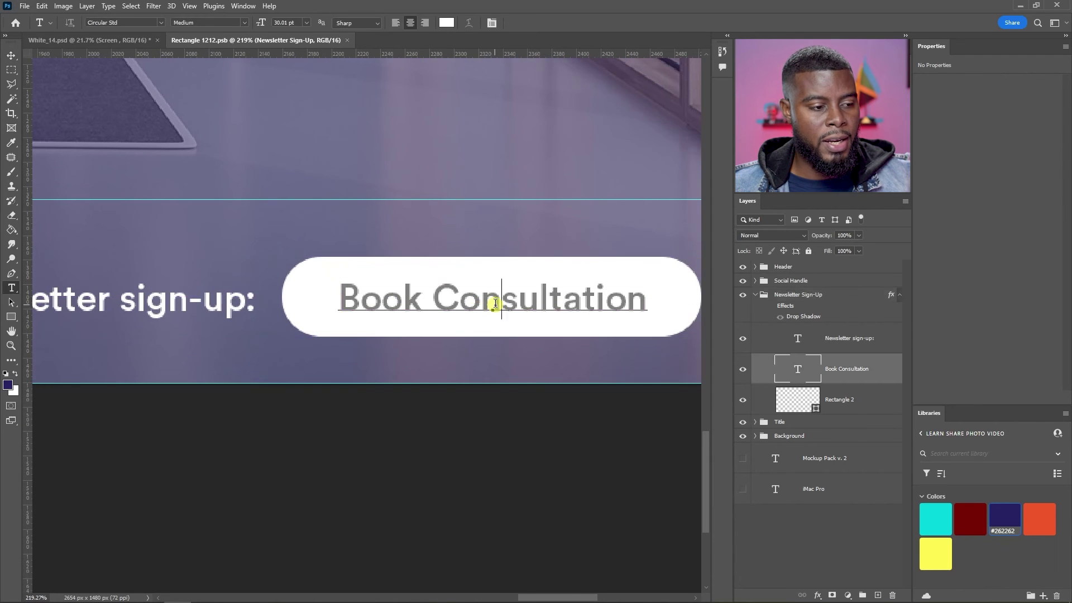
key(ctrl+a)
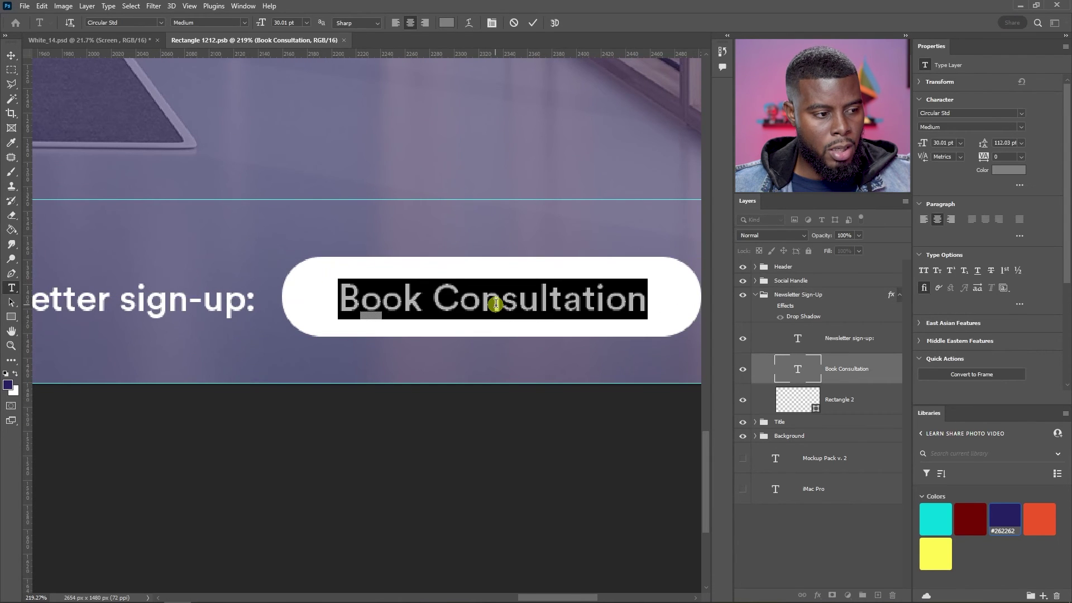
text(Enter)
key(BackSpace)
key(BackSpace)
key(BackSpace)
key(BackSpace)
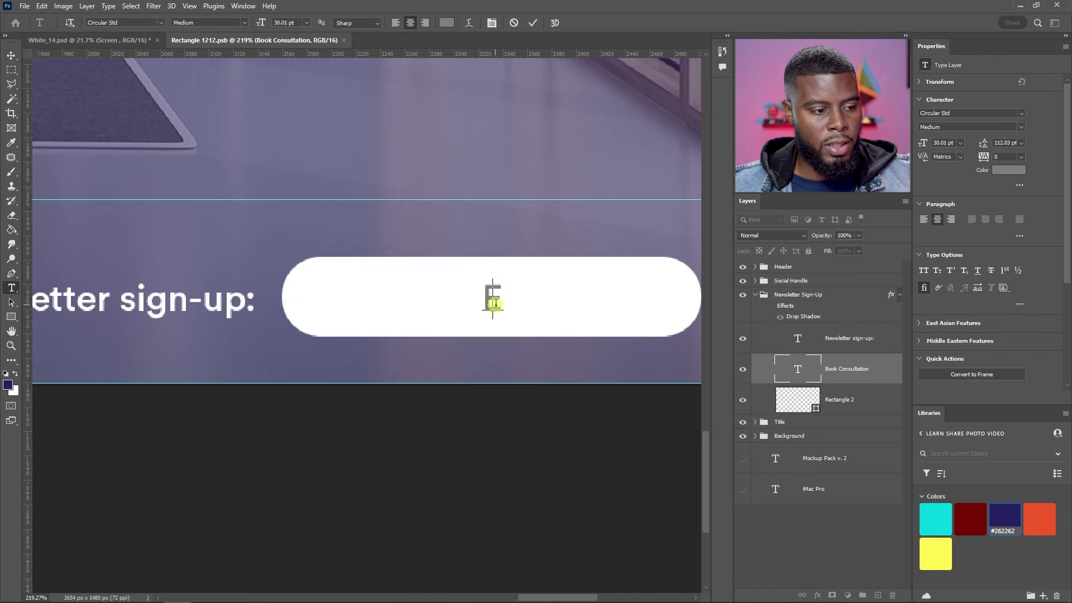
text(email addr)
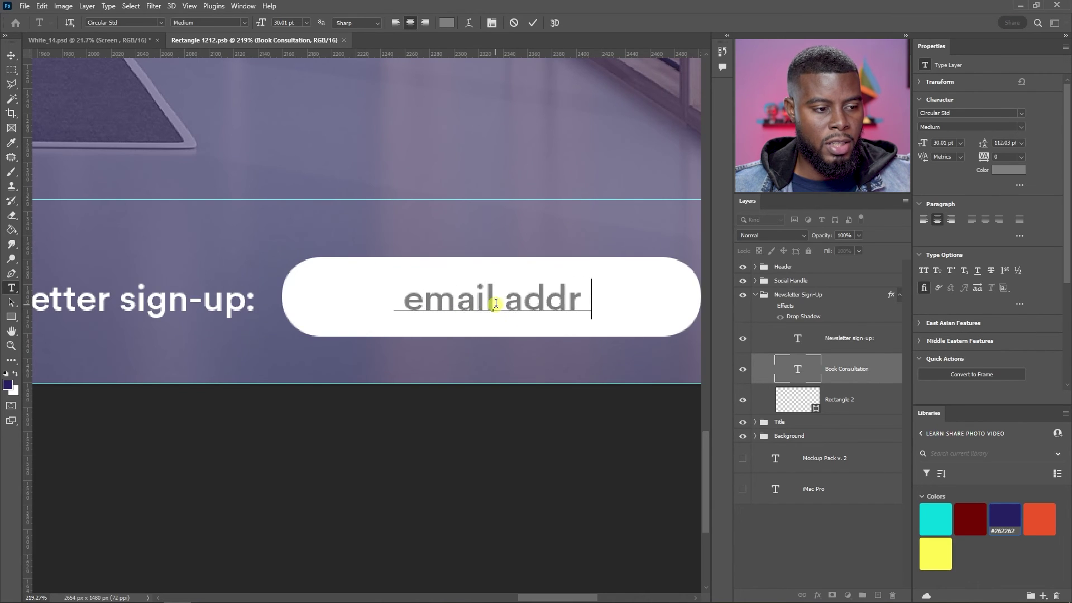
text(essEnter)
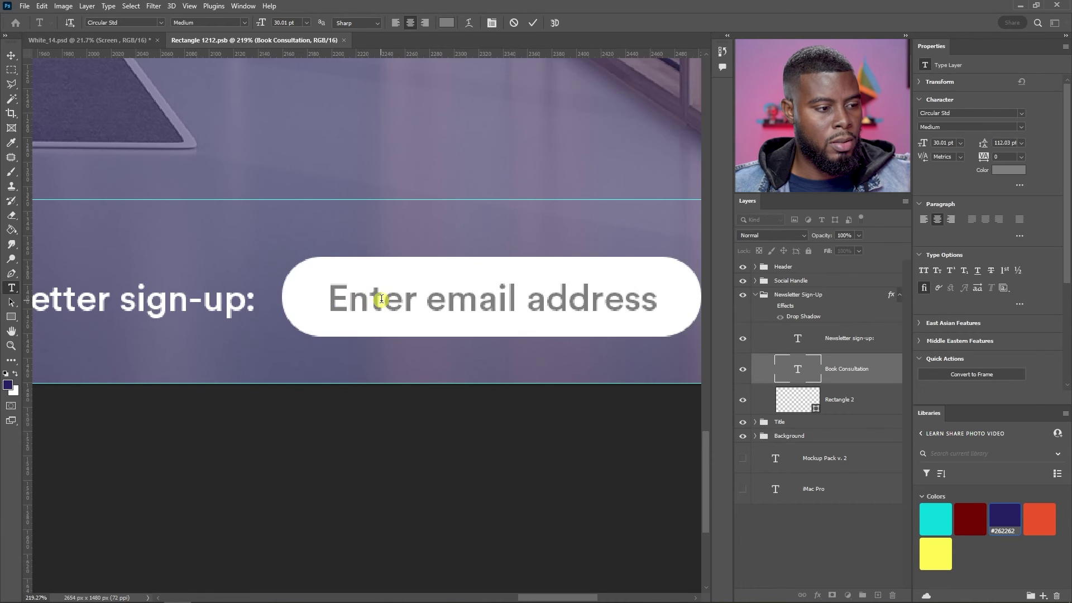
key(ctrl+Return)
key(v)
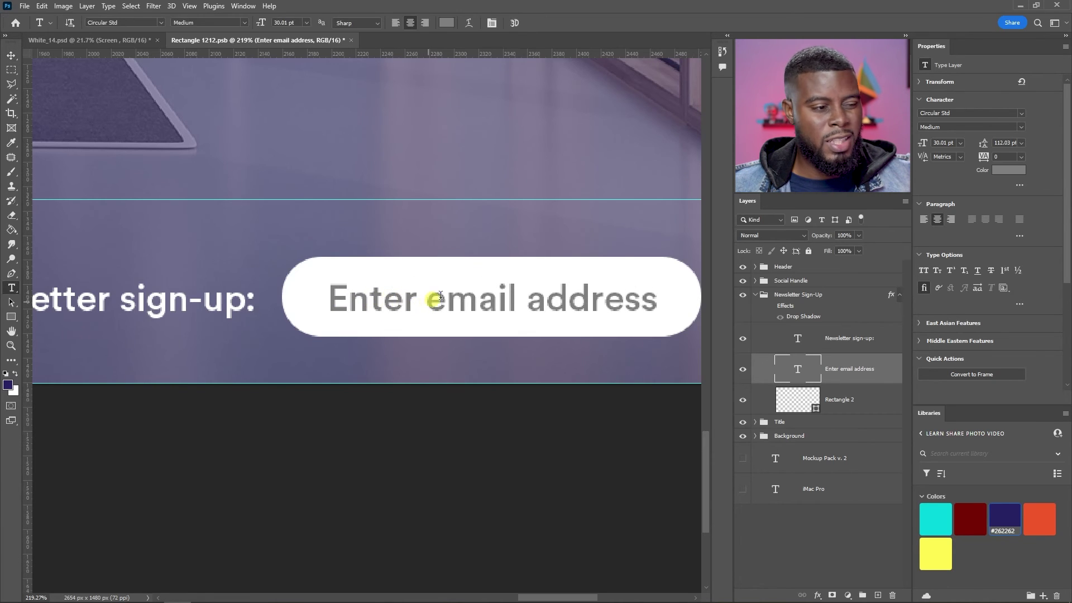
- Move the "Enter email address" text slightly left inside the white field and lower its layer opacity to 35%
scroll(465, 300, down, 5)
scroll(465, 300, up, 5)
scroll(466, 300, down, 3)
scroll(466, 301, up, 2)
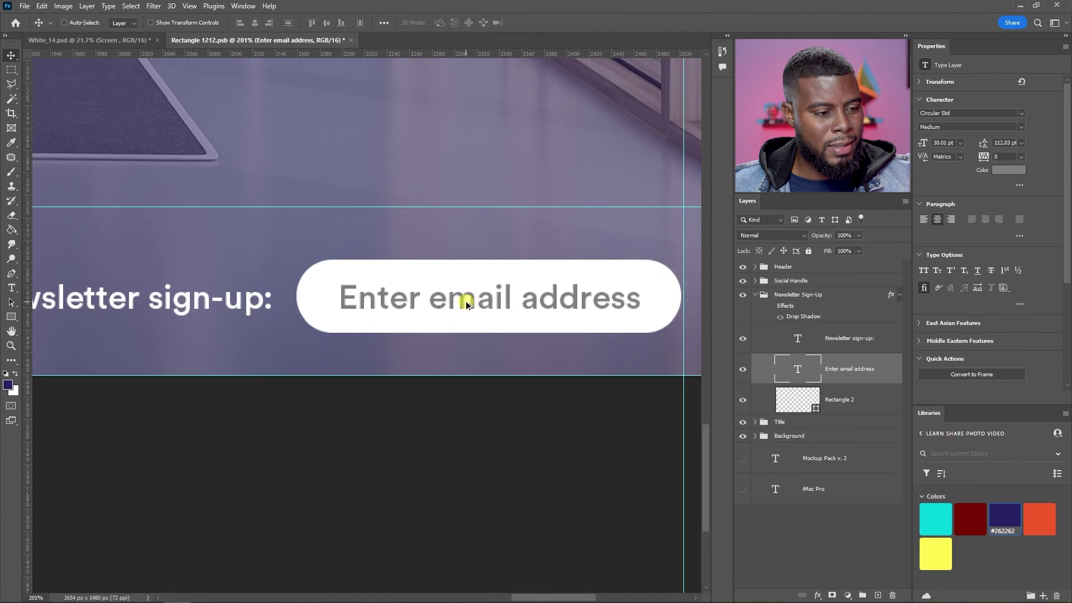
drag(486, 301, 472, 302)
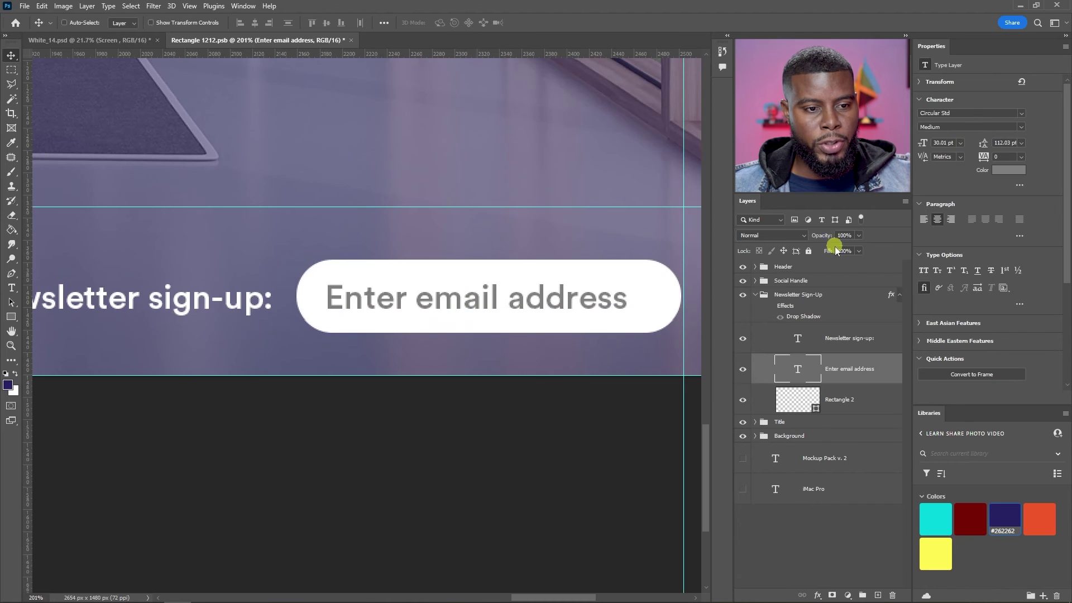
drag(860, 238, 820, 251)
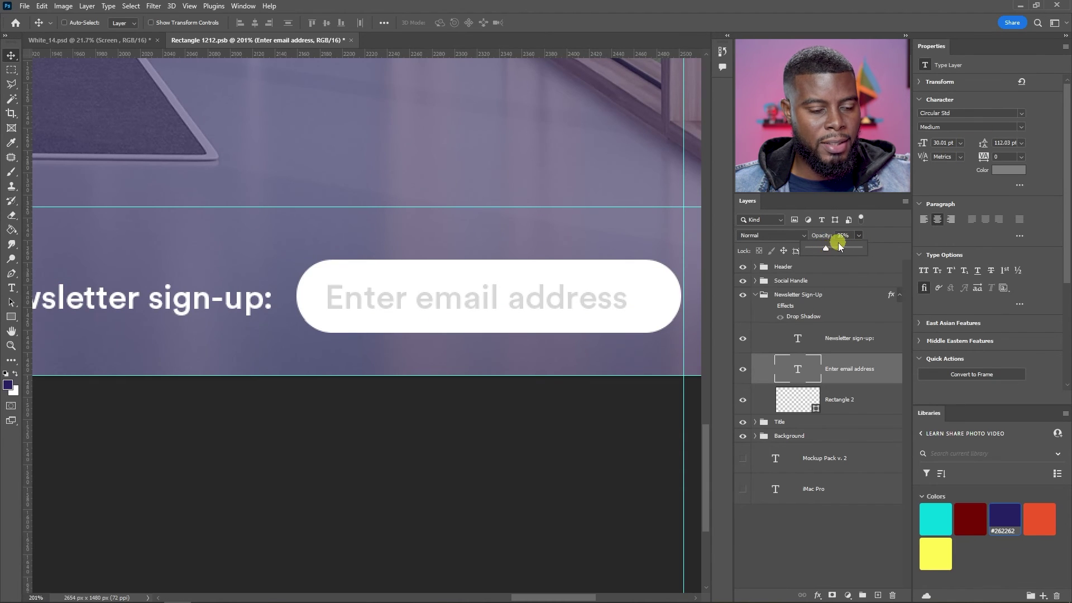
click(834, 377)
- Examine the newsletter sign-up field up close and within the full page layout
scroll(438, 336, down, 6)
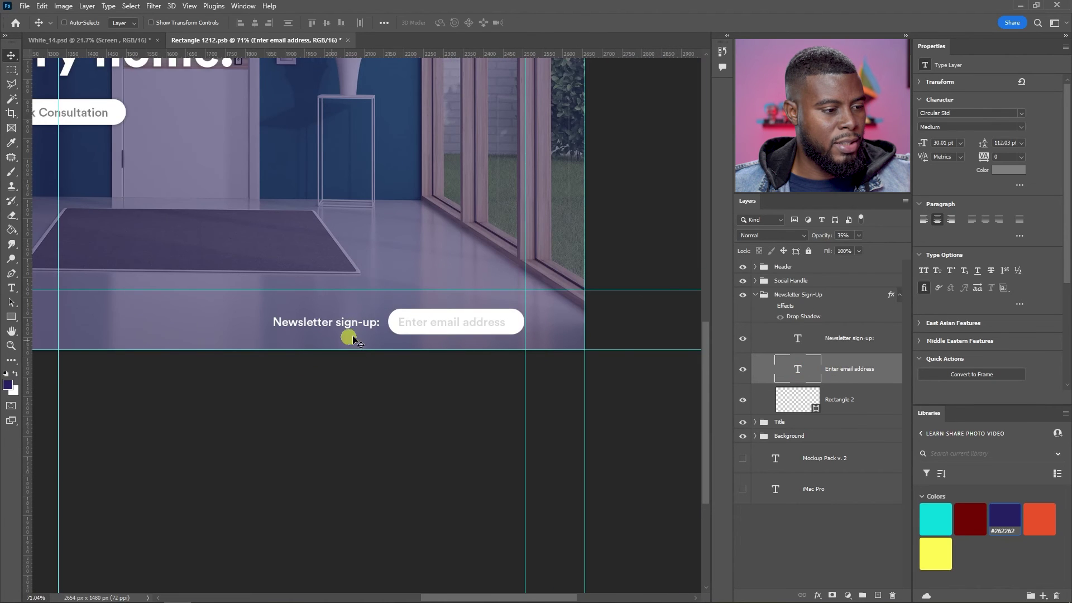
scroll(433, 342, up, 4)
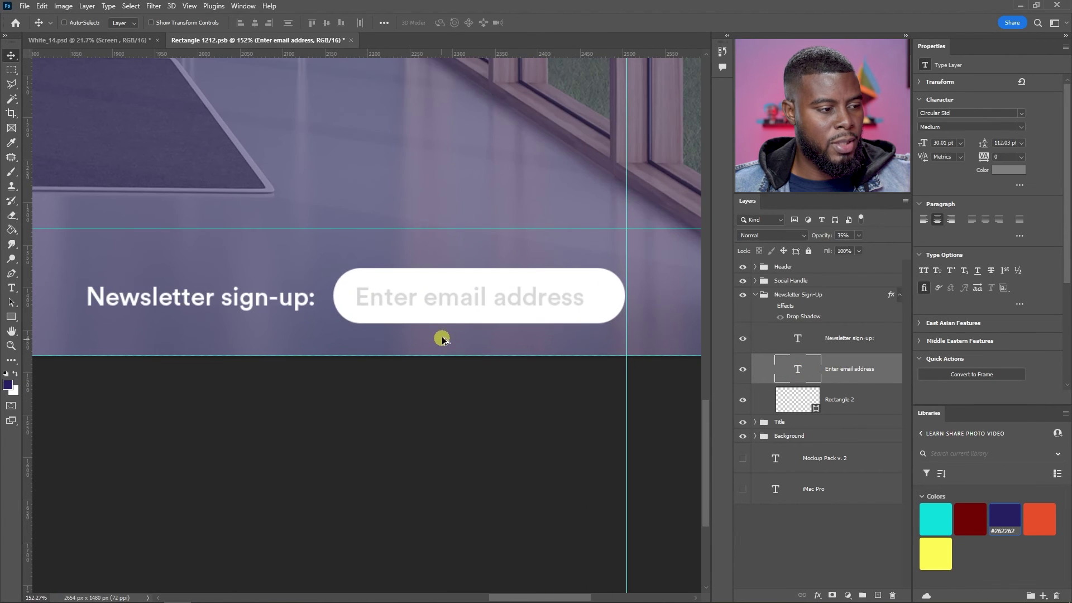
scroll(424, 317, down, 5)
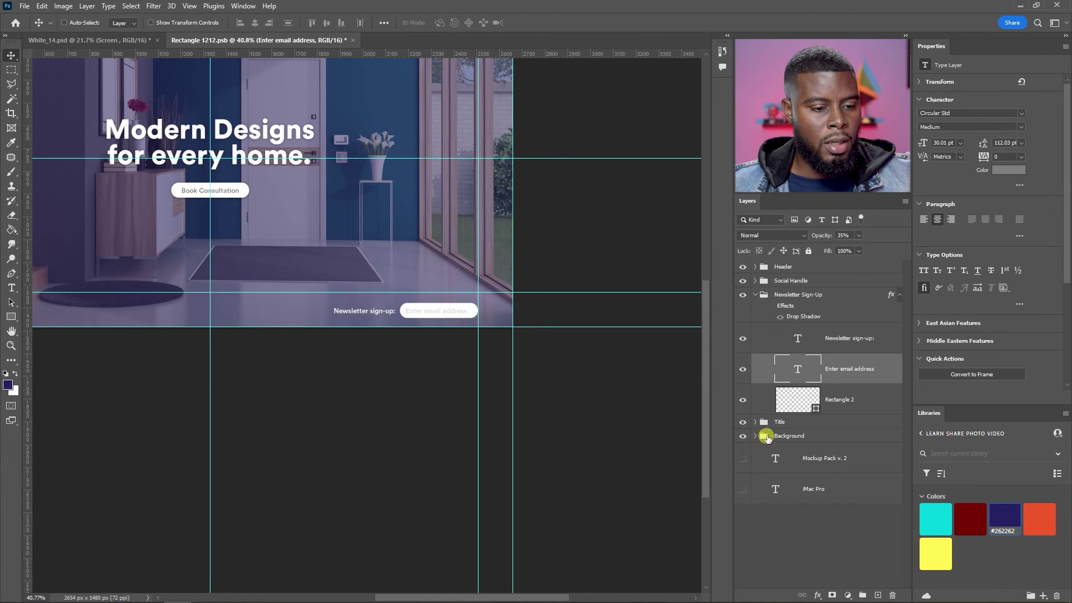
scroll(378, 304, down, 4)
scroll(263, 270, left, 4)
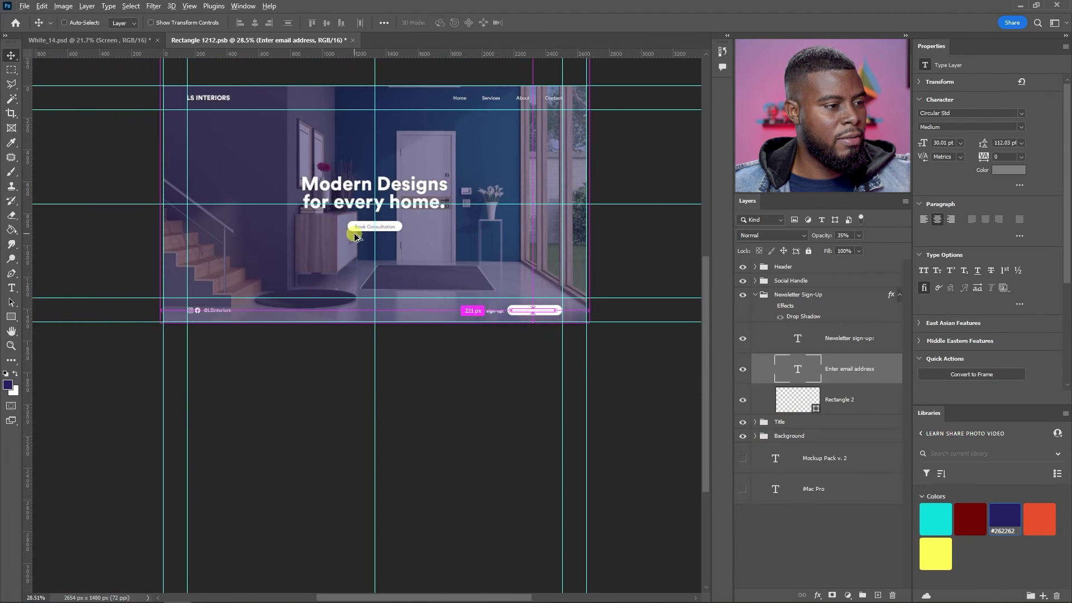
scroll(360, 240, up, 4)
scroll(373, 314, up, 3)
scroll(373, 312, up, 1)
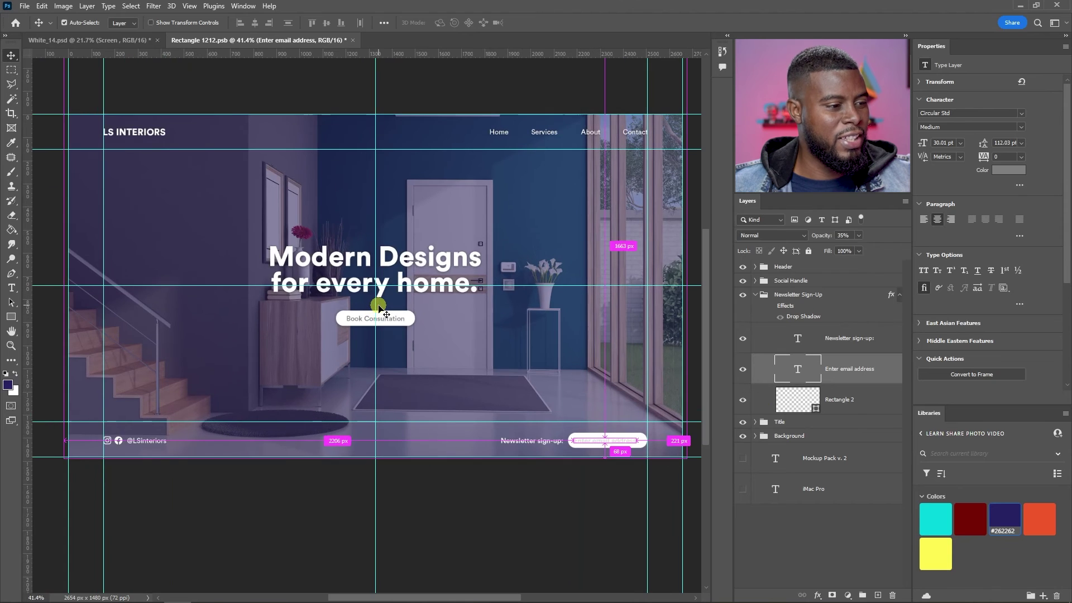
- Save the document and collapse the Newsletter Sign-Up group along with its effects list
key(ctrl+s)
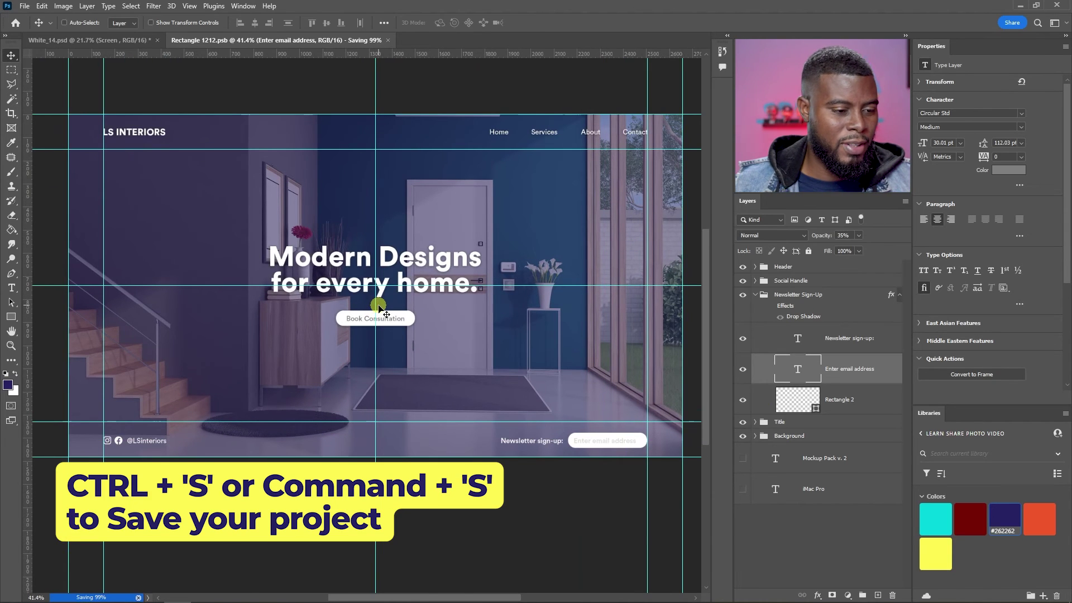
click(757, 295)
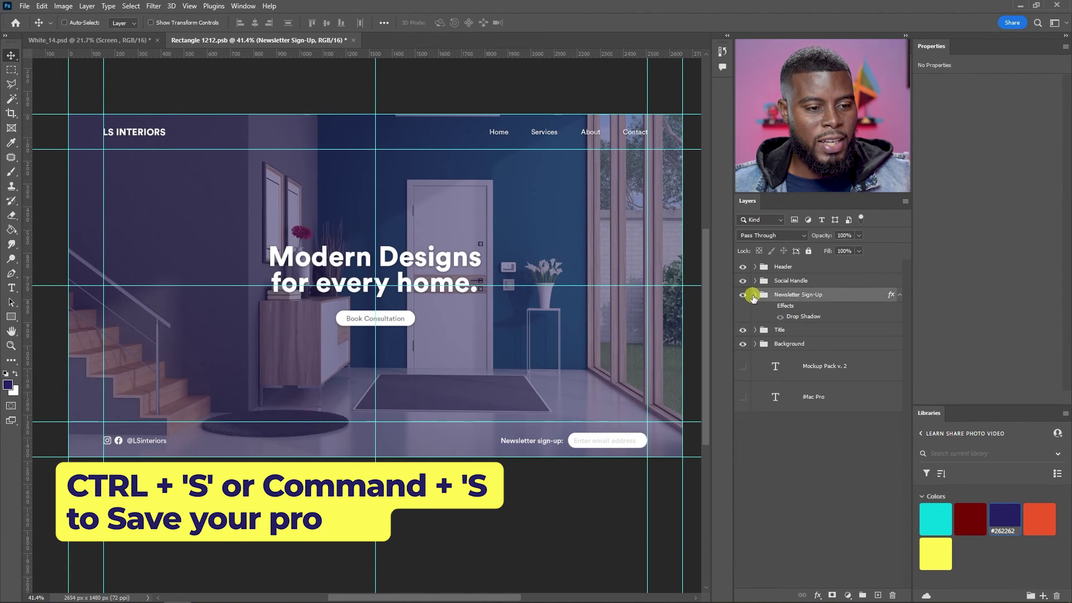
click(899, 296)
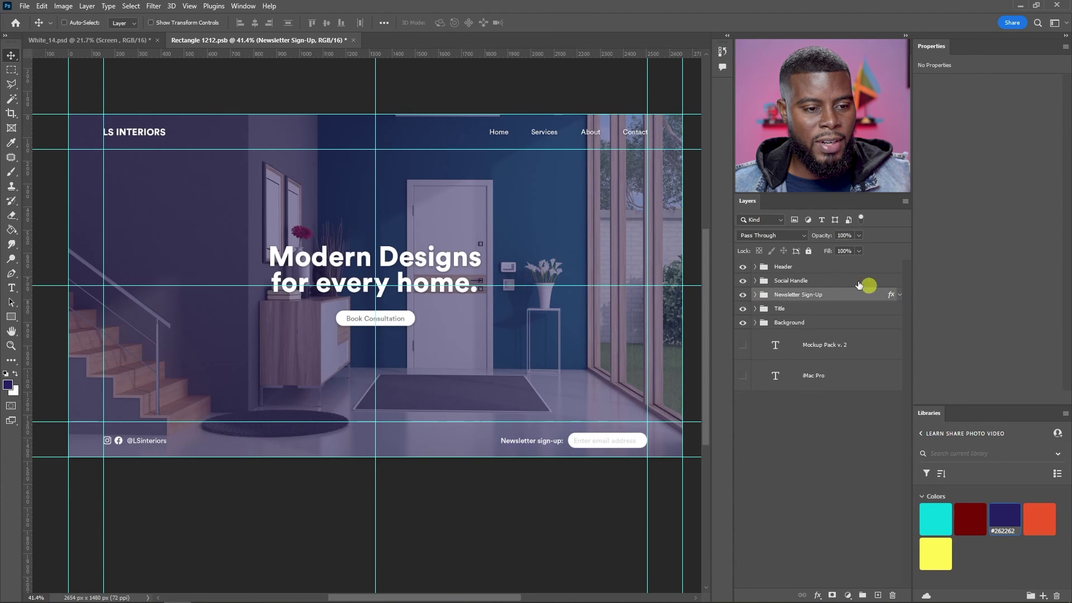
- Combine the Social Handle and Newsletter Sign-Up groups into one new group named "Footer"
click(814, 280)
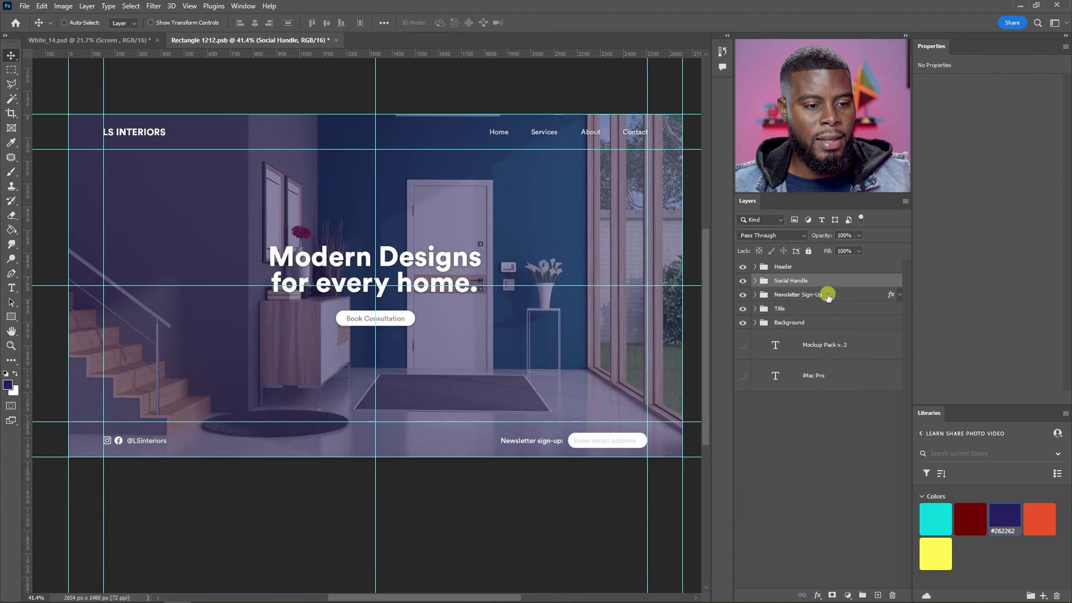
click(743, 296)
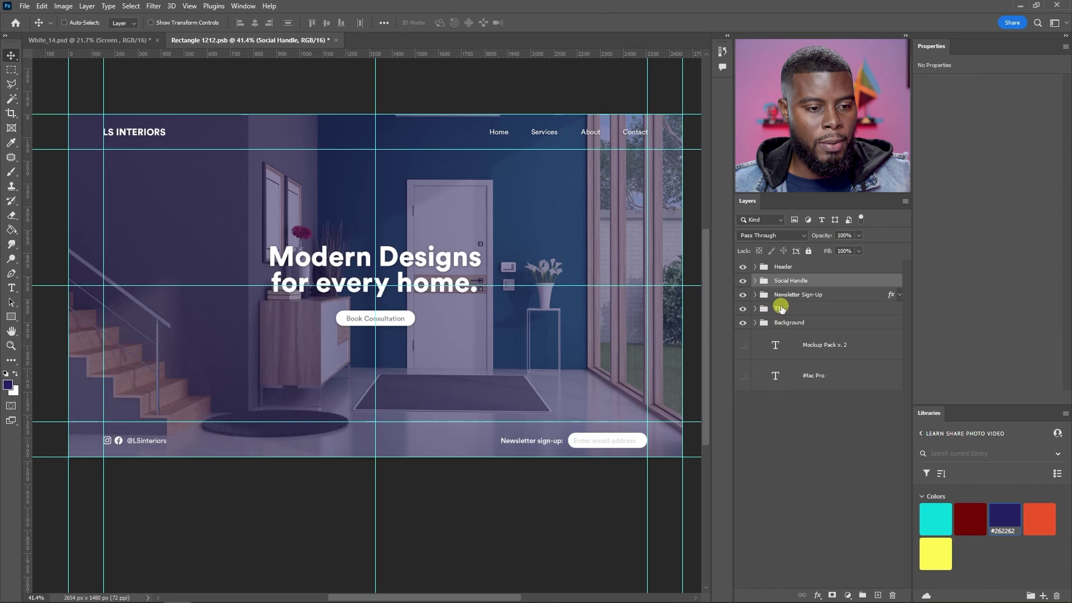
click(745, 281)
click(742, 294)
click(742, 294)
click(742, 280)
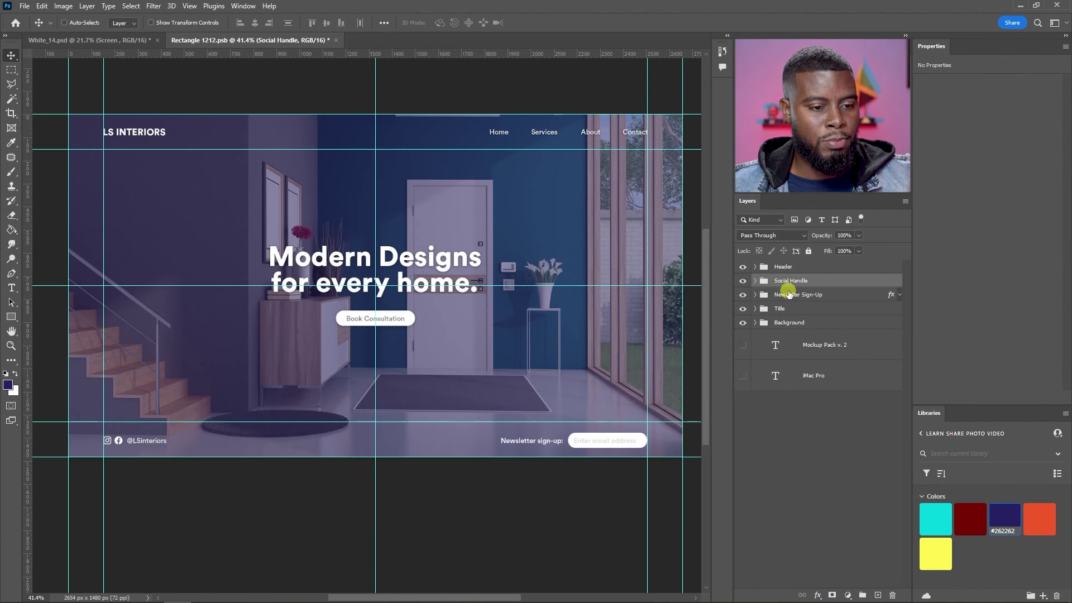
shift+click(789, 294)
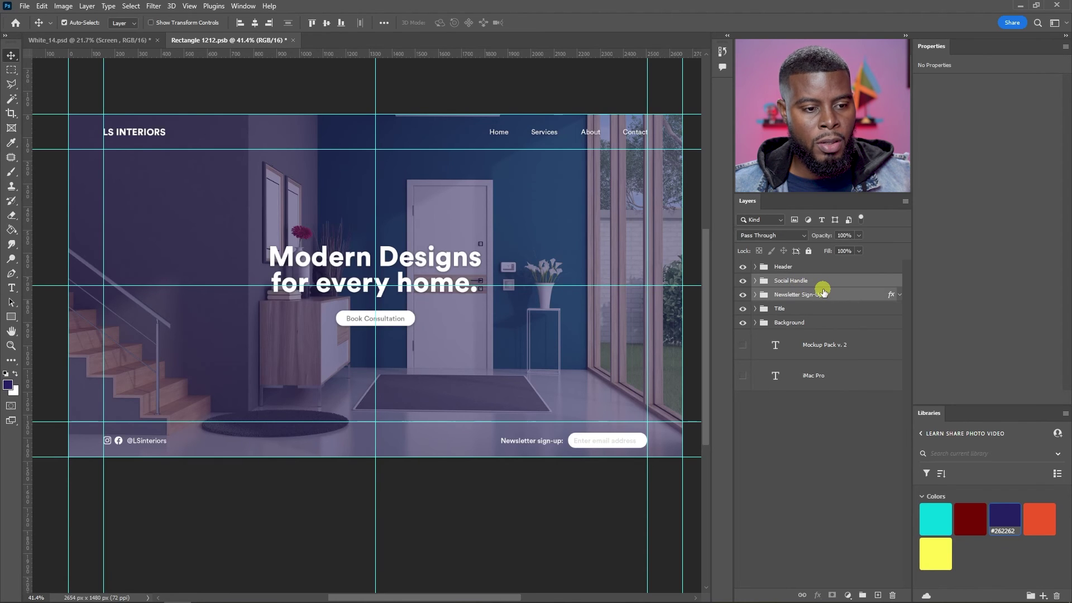
key(ctrl+g)
double_click(791, 280)
text(Footer)
key(Return)
- Check the contents of the Header, Title and Background groups by hiding and showing each one
click(767, 267)
click(742, 267)
click(743, 267)
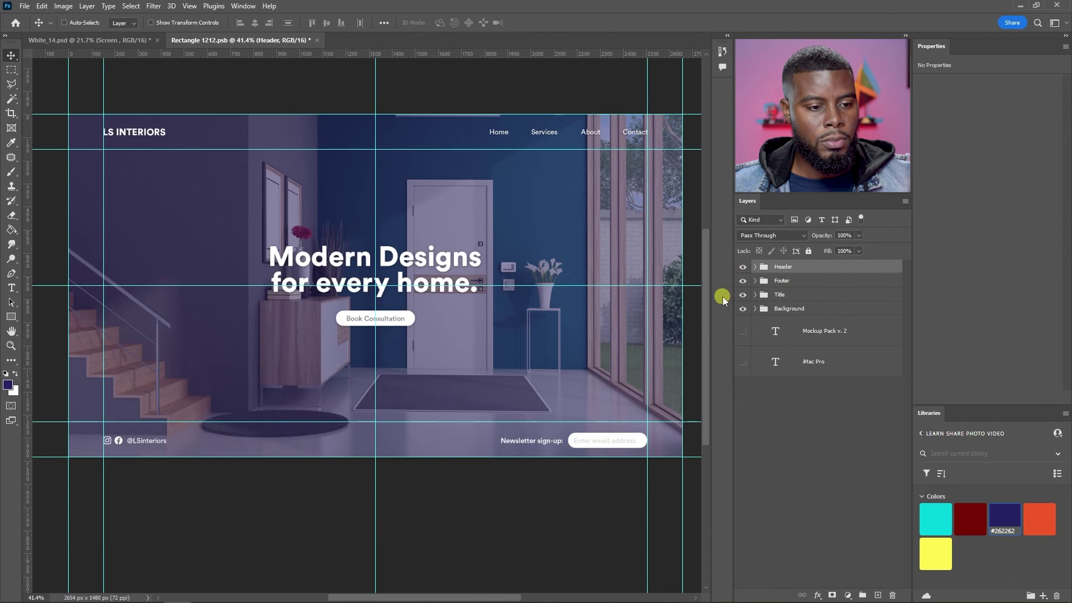
click(743, 294)
click(743, 294)
click(743, 308)
click(743, 308)
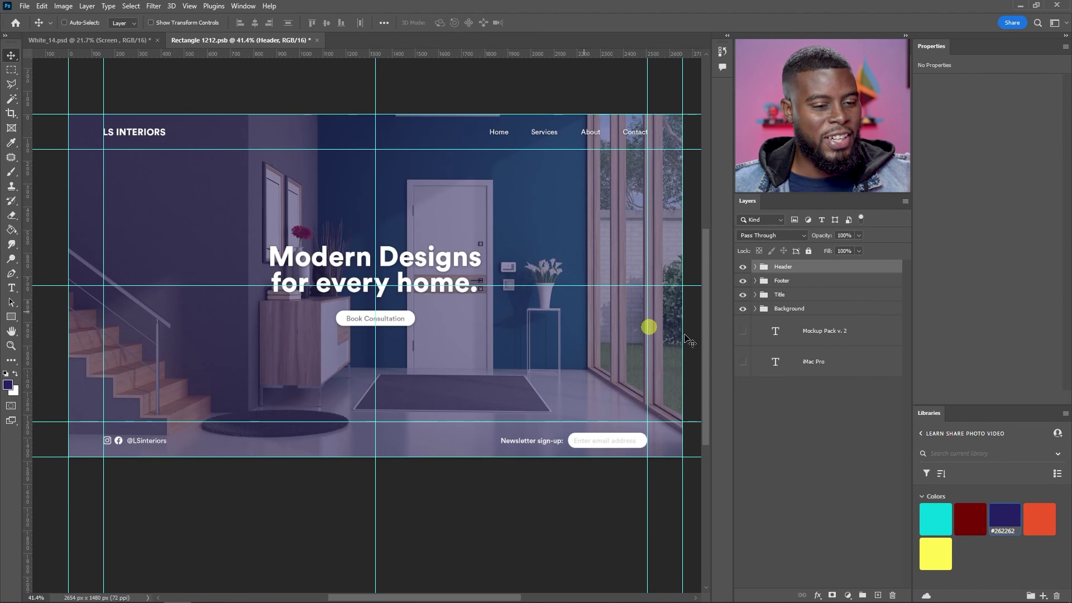
- Delete the hidden Mockup Pack v. 2 and iMac Pro text layers, then save the document
click(817, 332)
key(Delete)
key(Delete)
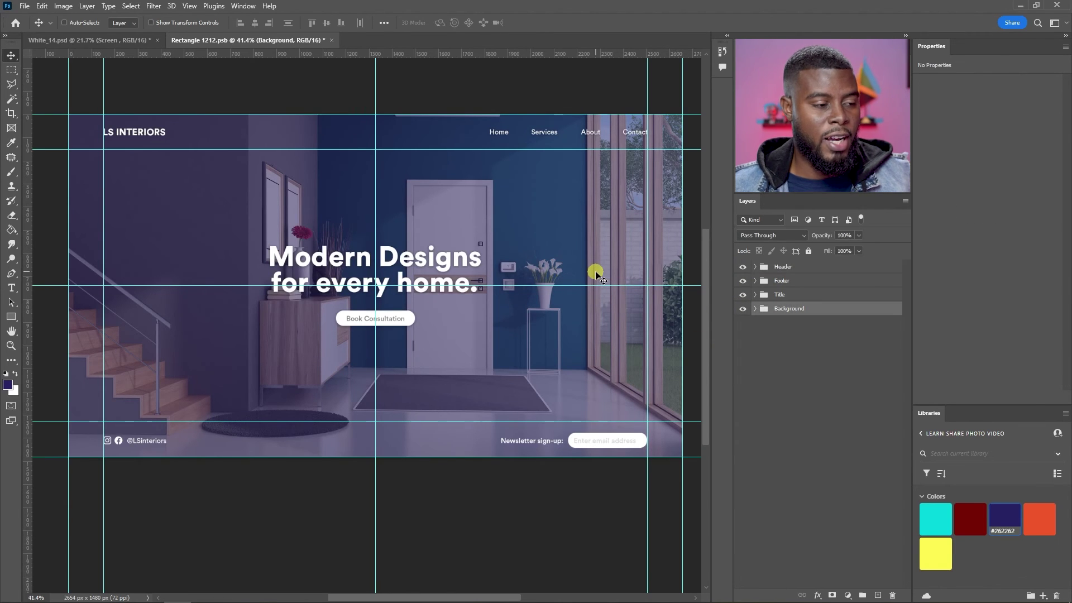
key(ctrl+s)
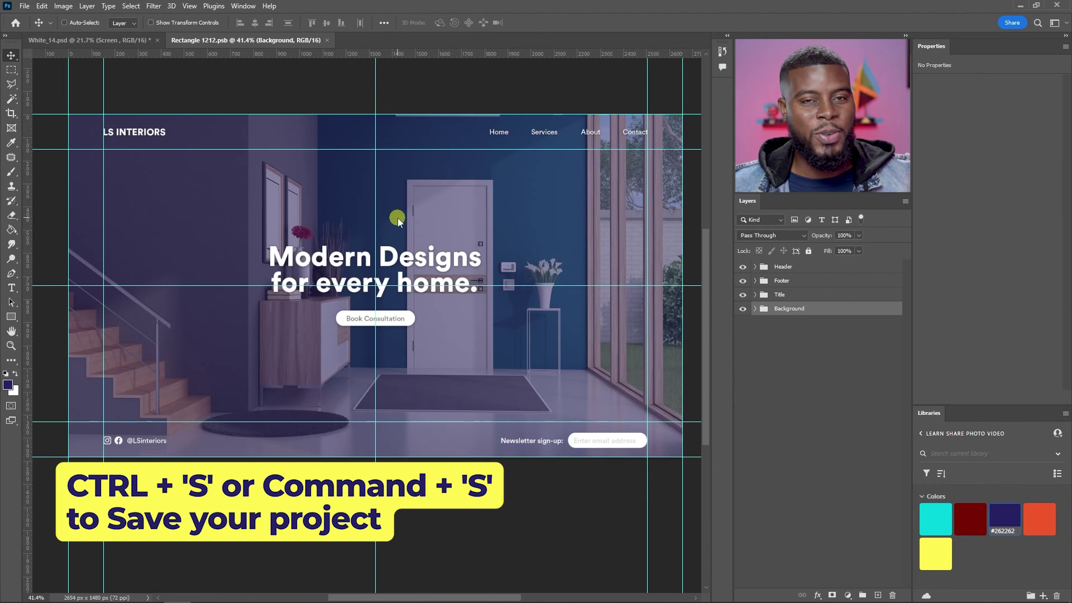
- Switch to the White_14.psd document and examine the updated web page on the iMac mockup screen
click(122, 44)
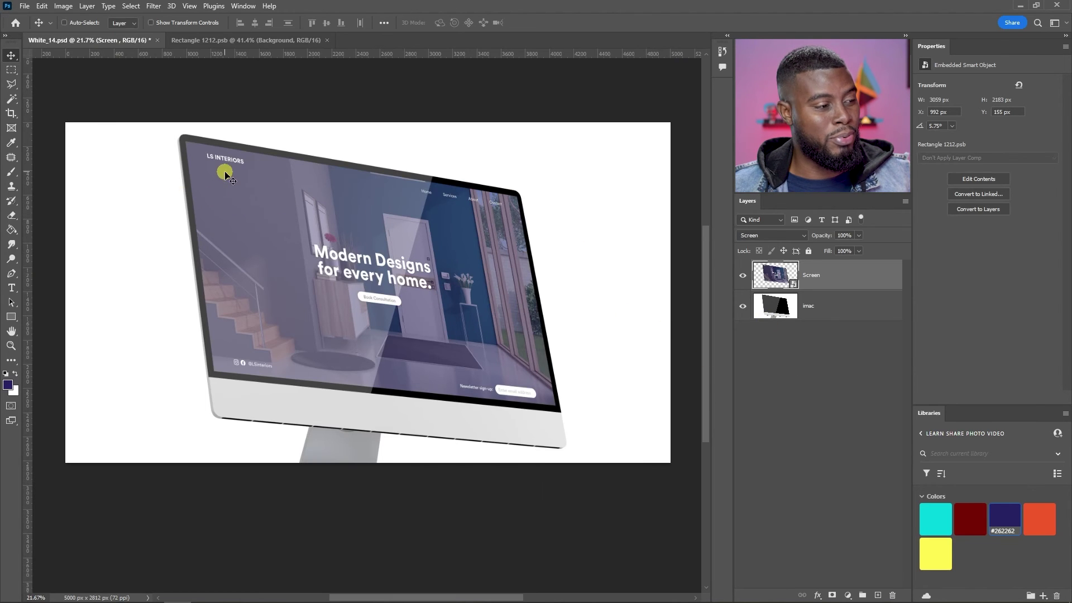
scroll(233, 175, up, 1)
scroll(314, 206, down, 1)
scroll(318, 207, right, 1)
scroll(371, 288, up, 3)
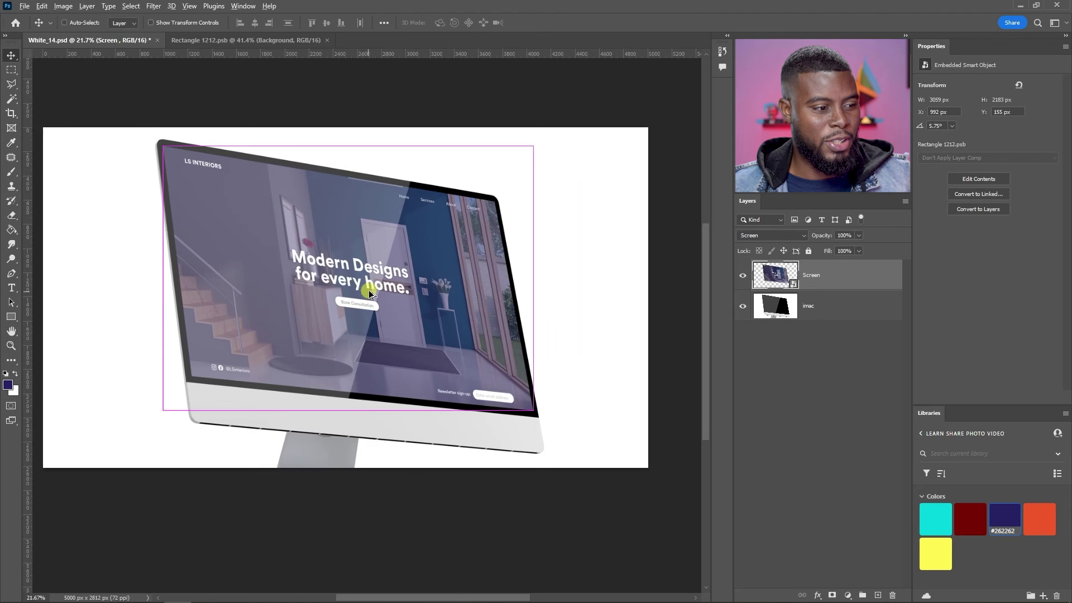
scroll(371, 291, down, 2)
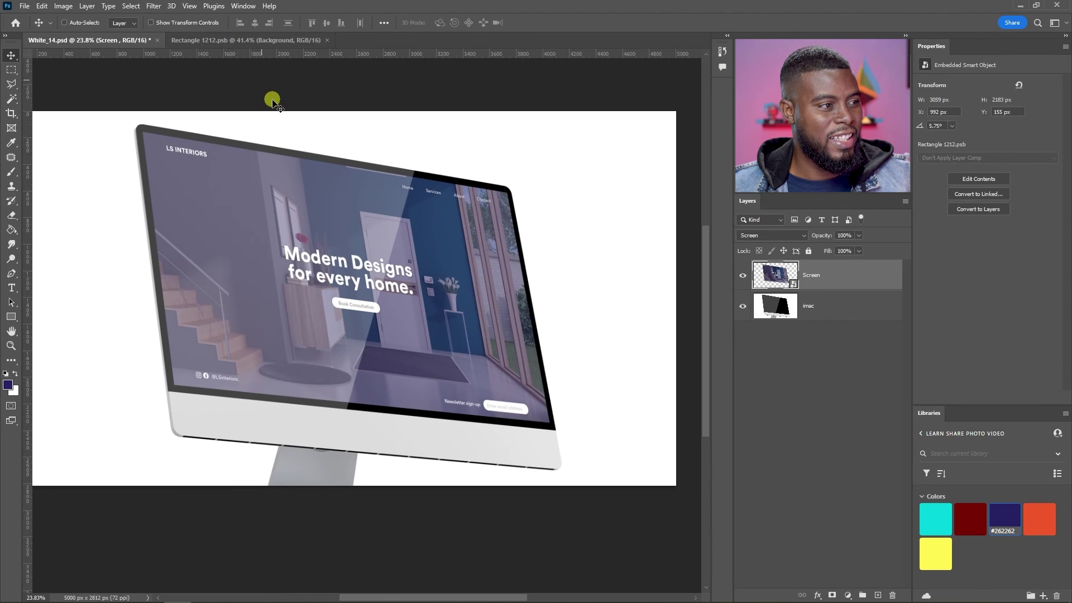
scroll(263, 87, down, 1)
scroll(262, 92, left, 2)
scroll(261, 99, right, 2)
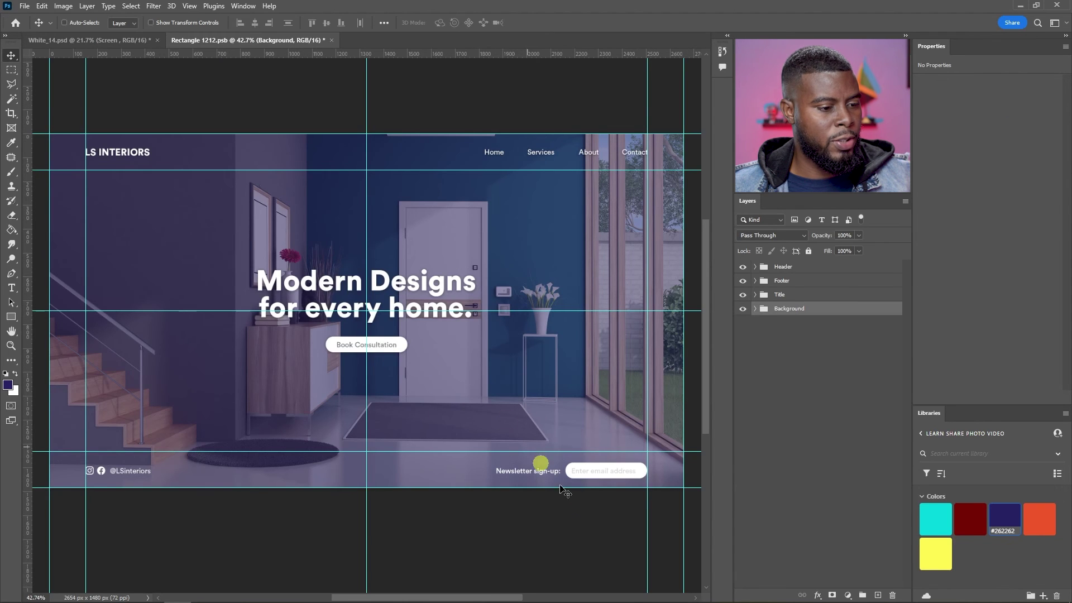
- In the web page document, expand the Footer group and its Newsletter Sign-Up subgroup to reach the sign-up layers
key(z)
drag(454, 411, 650, 506)
click(554, 439)
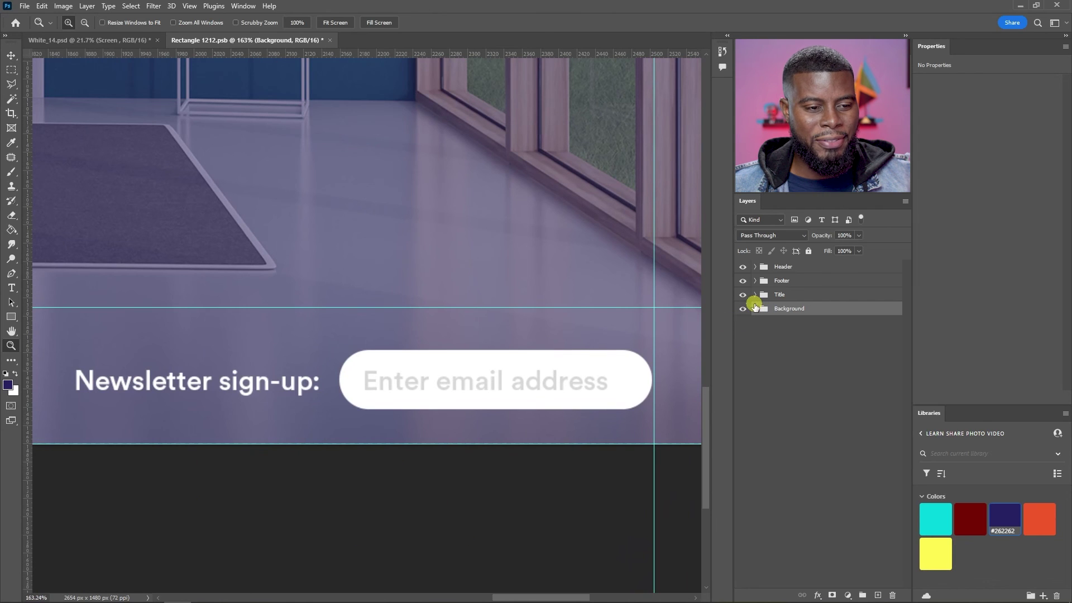
click(754, 281)
click(815, 285)
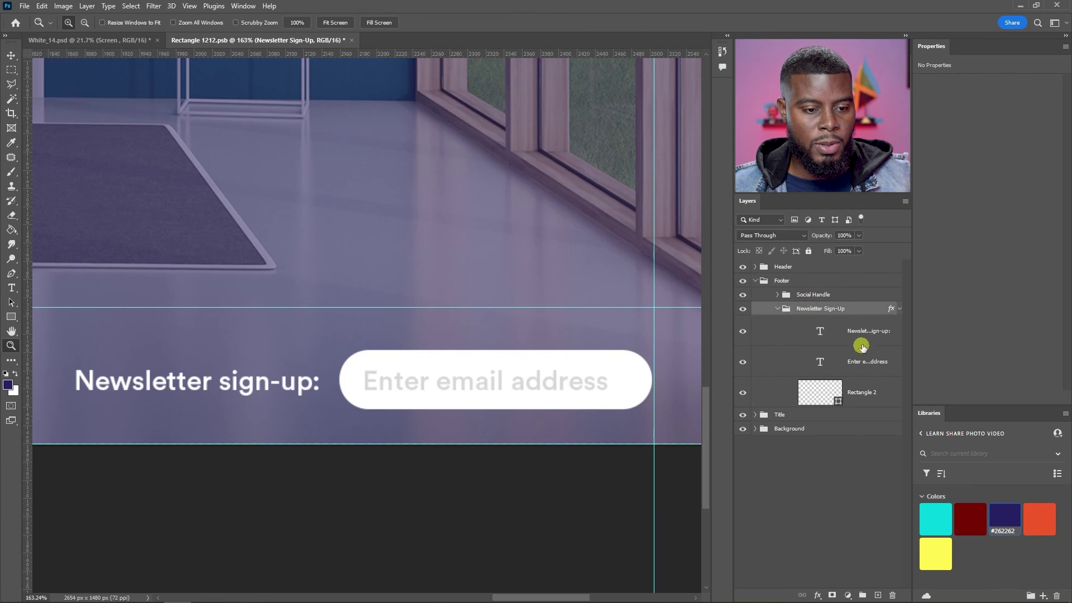
click(790, 335)
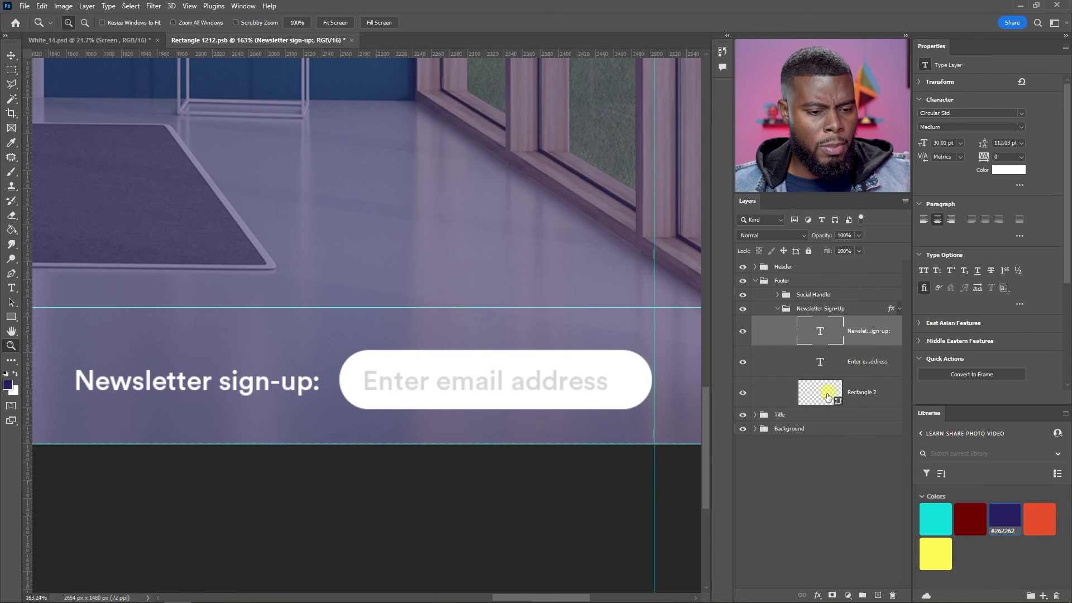
- Add a Bevel & Emboss effect to Rectangle 2, the white email field shape in the Newsletter Sign-Up group
click(749, 391)
click(742, 392)
click(743, 392)
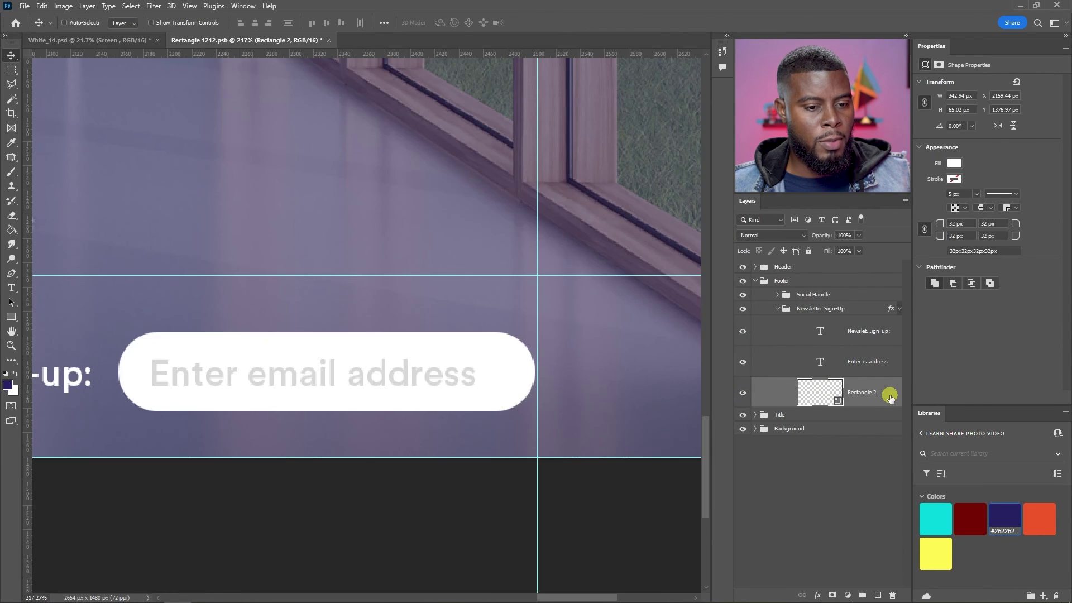
double_click(889, 397)
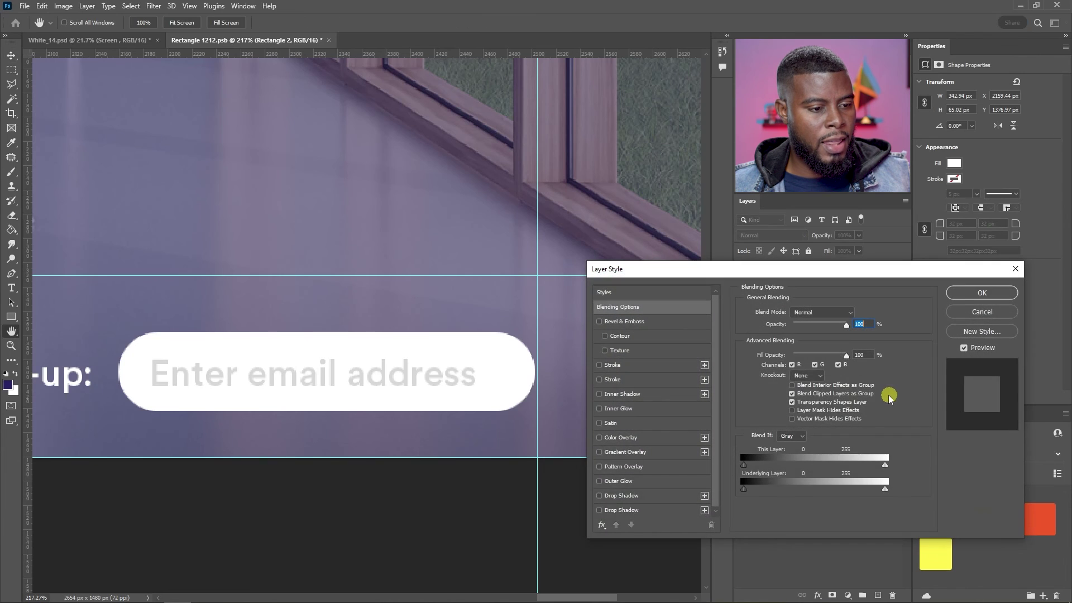
click(634, 323)
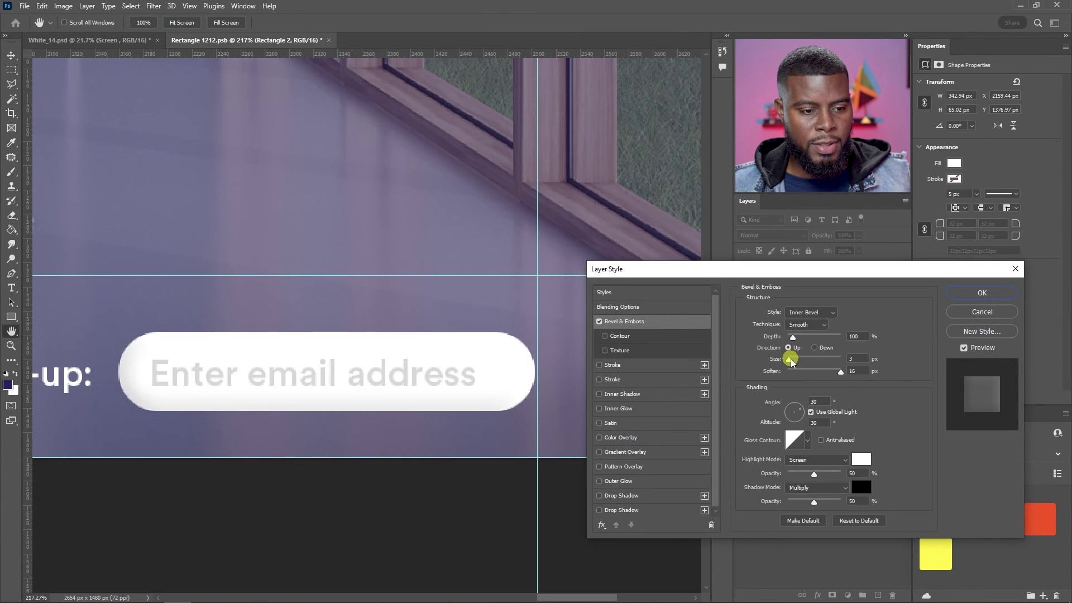
- Set the email field's bevel to 209% depth, 1 px size and 11 px soften, and apply the layer style
drag(793, 338, 817, 338)
drag(810, 359, 799, 338)
drag(840, 372, 814, 373)
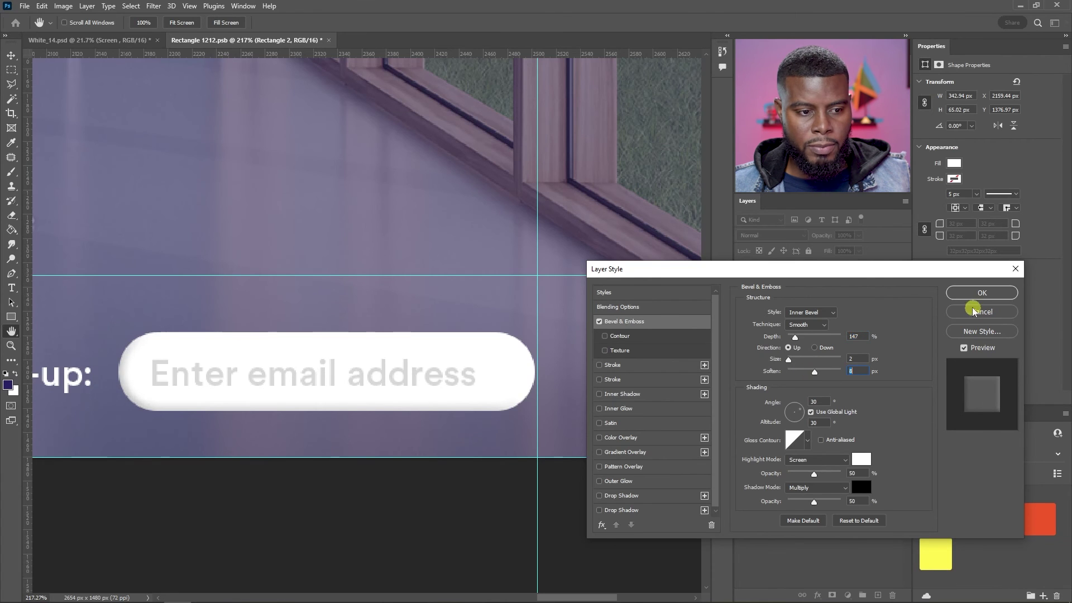
mouse_move(788, 358)
mouse_down()
mouse_move(806, 338)
mouse_move(797, 338)
mouse_move(837, 338)
mouse_move(783, 339)
mouse_move(798, 338)
mouse_up()
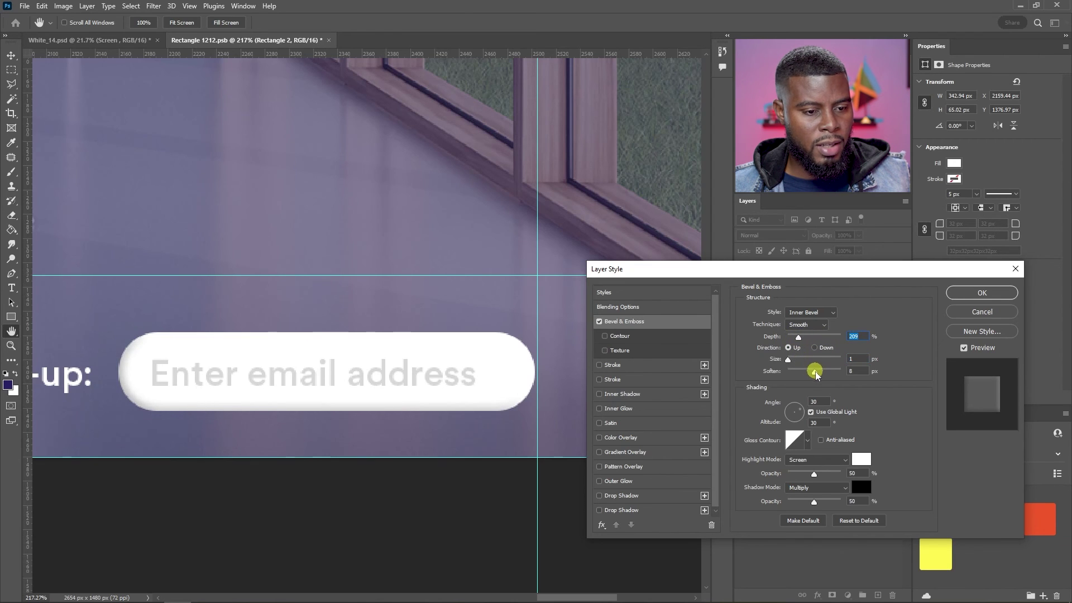
drag(815, 373, 825, 371)
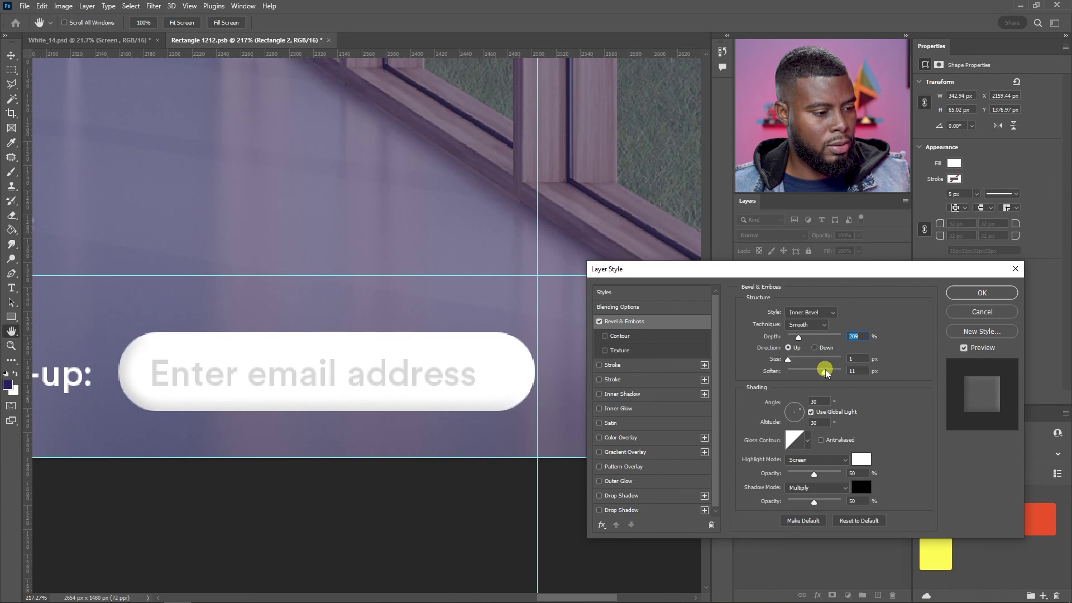
click(986, 293)
- Reduce the depth of Rectangle 2's Bevel & Emboss effect to 95% and apply it
key(v)
scroll(447, 309, down, 4)
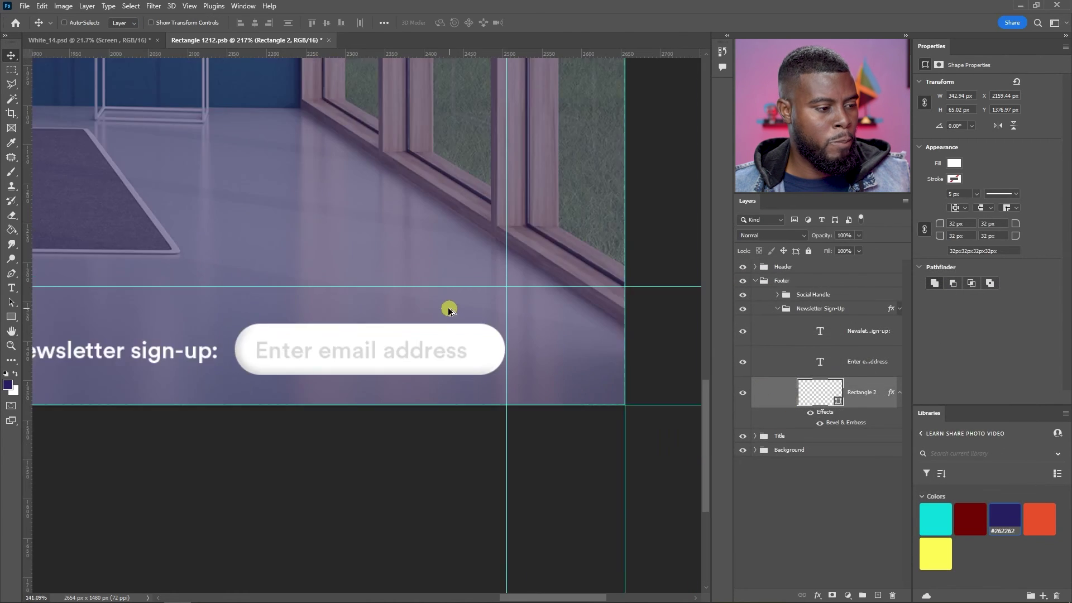
scroll(301, 281, down, 3)
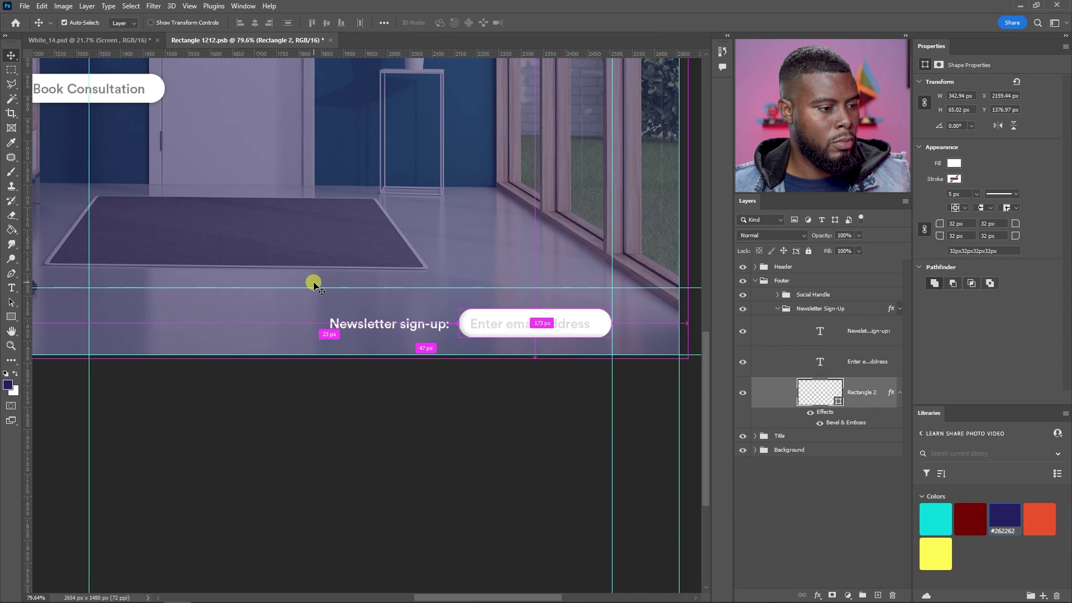
key(z)
scroll(311, 250, down, 4)
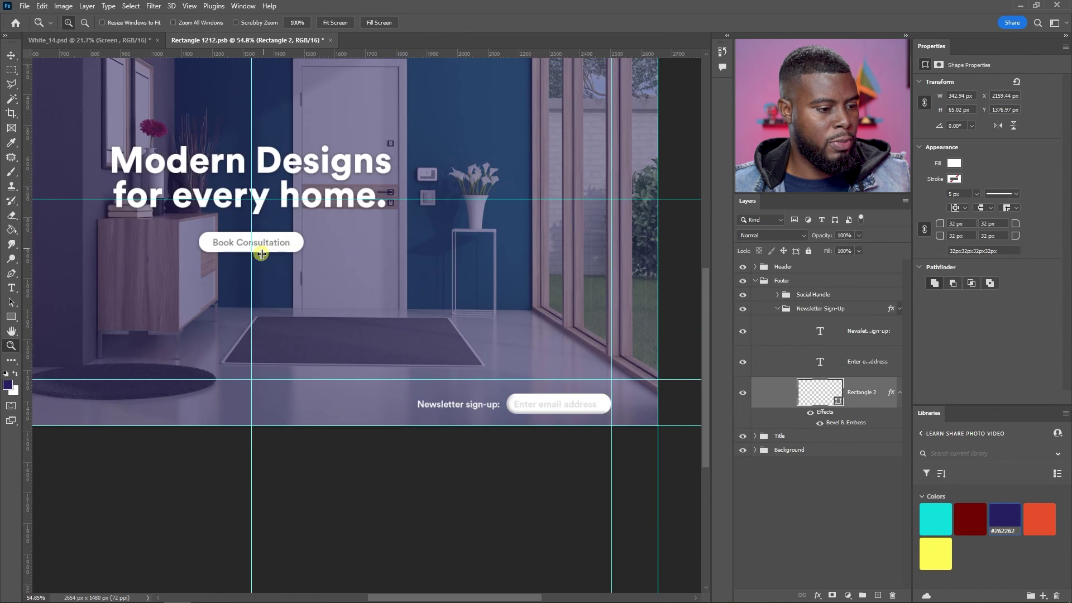
scroll(540, 400, up, 10)
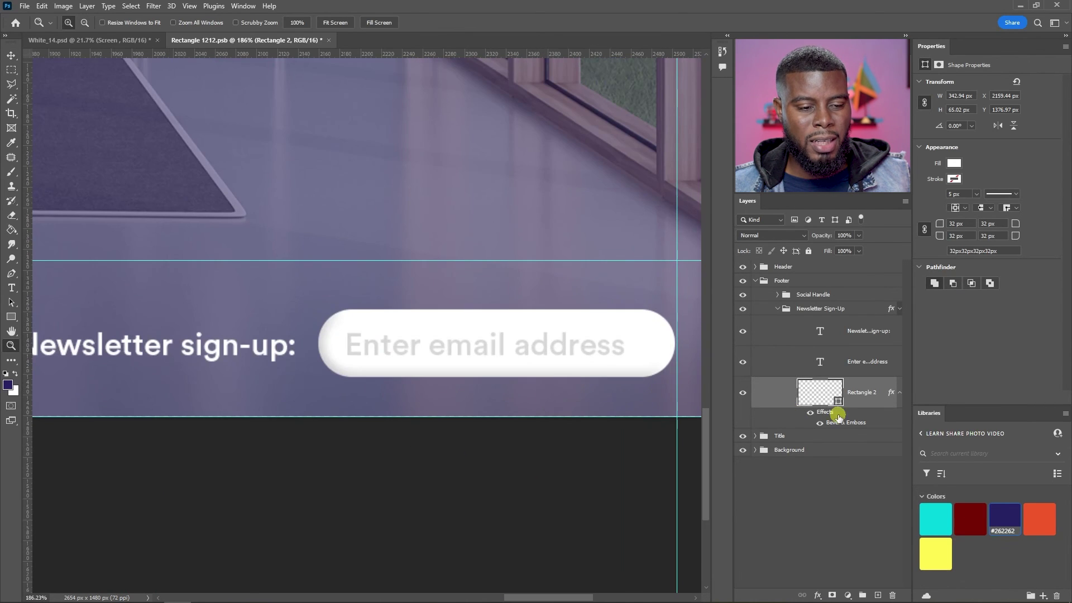
double_click(848, 426)
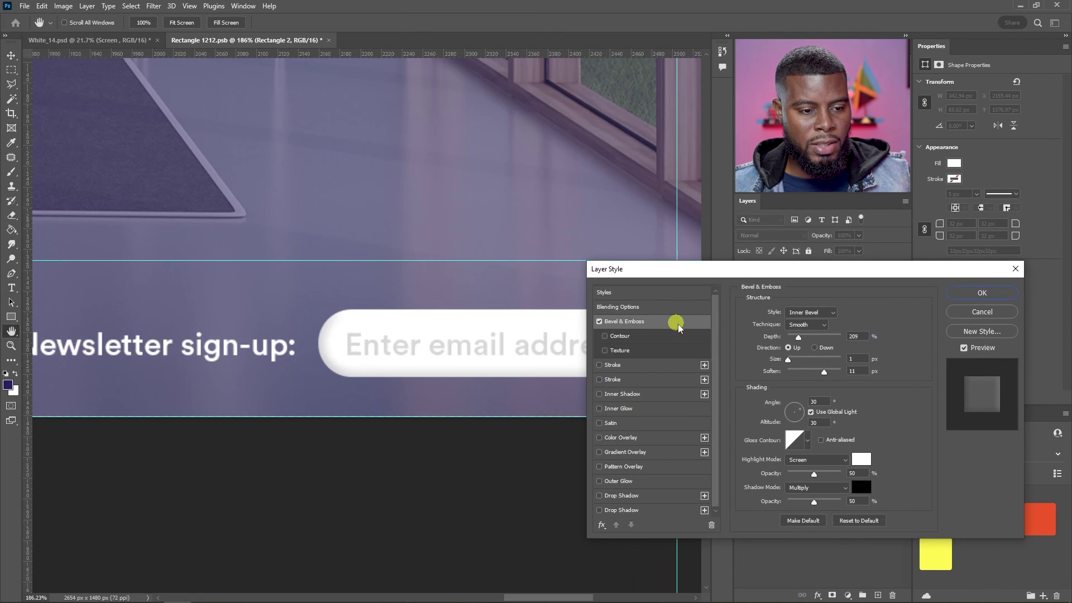
drag(797, 337, 791, 338)
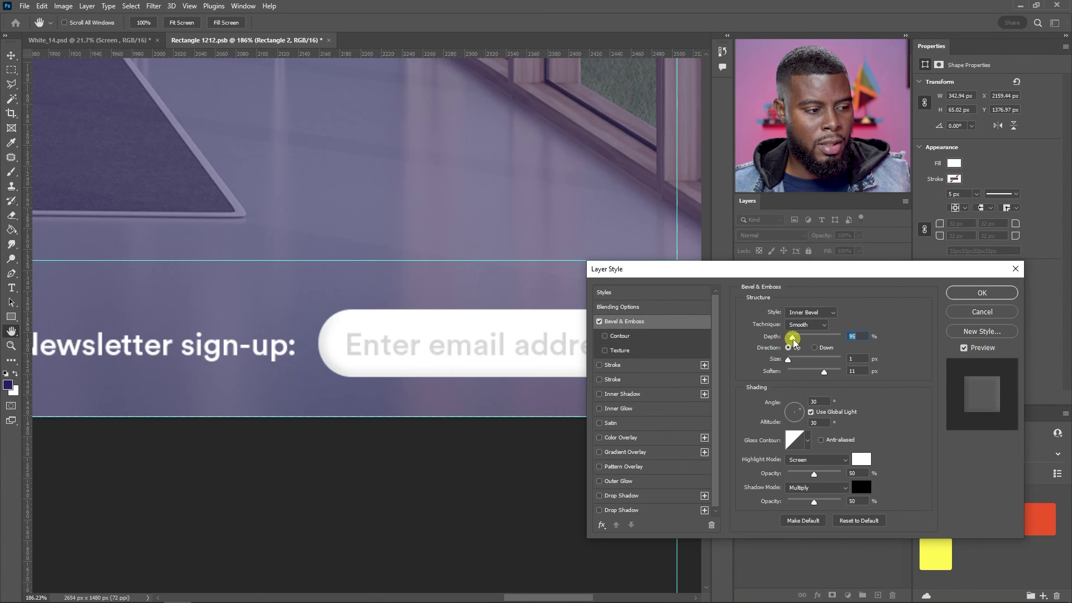
click(981, 293)
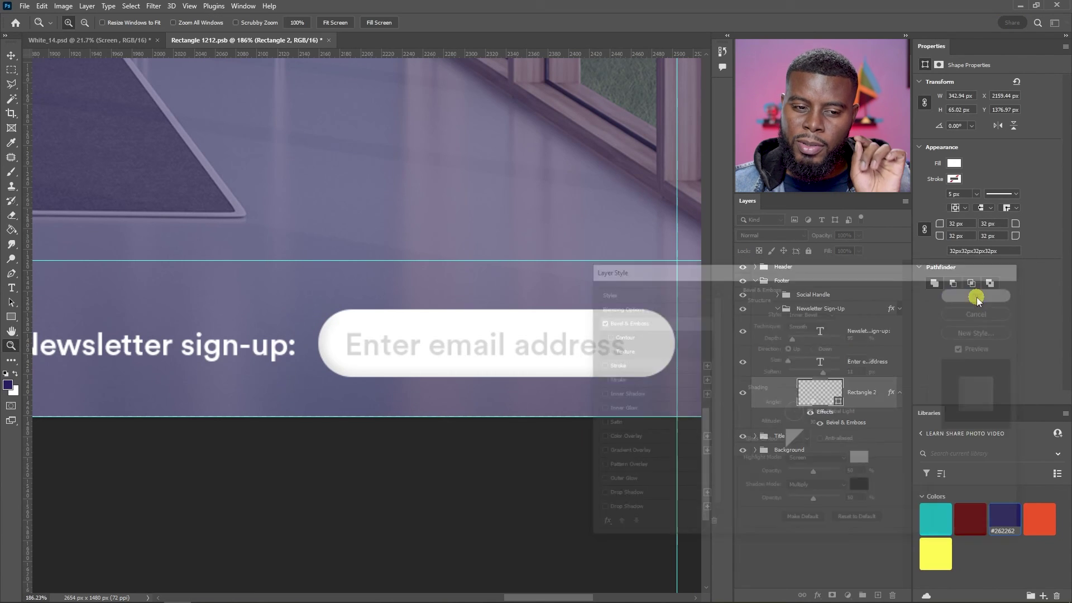
- Save the web page document Rectangle 1212.psb with the bevelled email field
key(z)
click(335, 22)
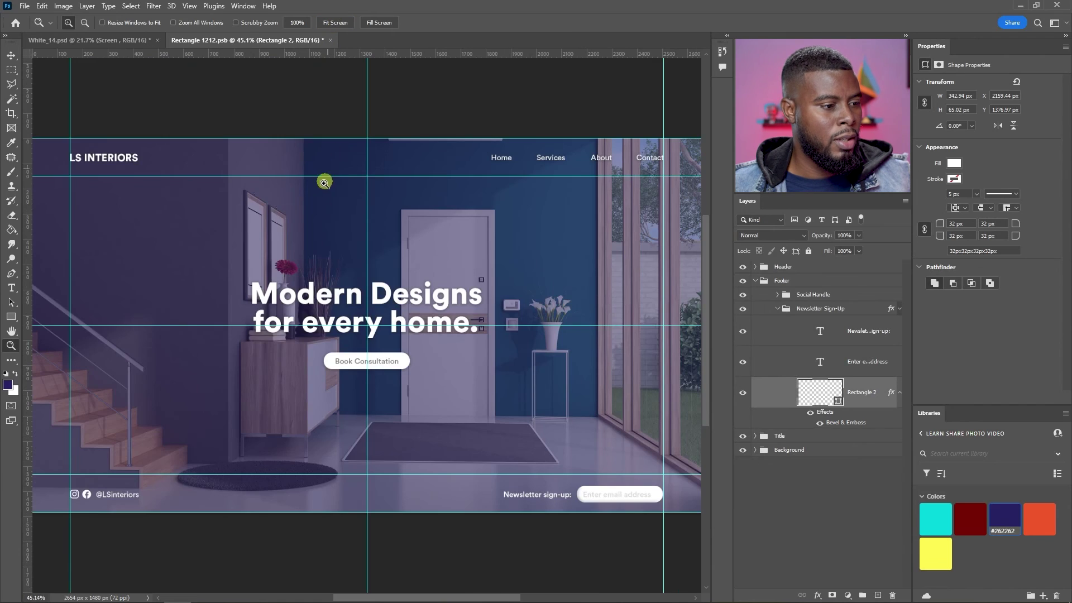
key(v)
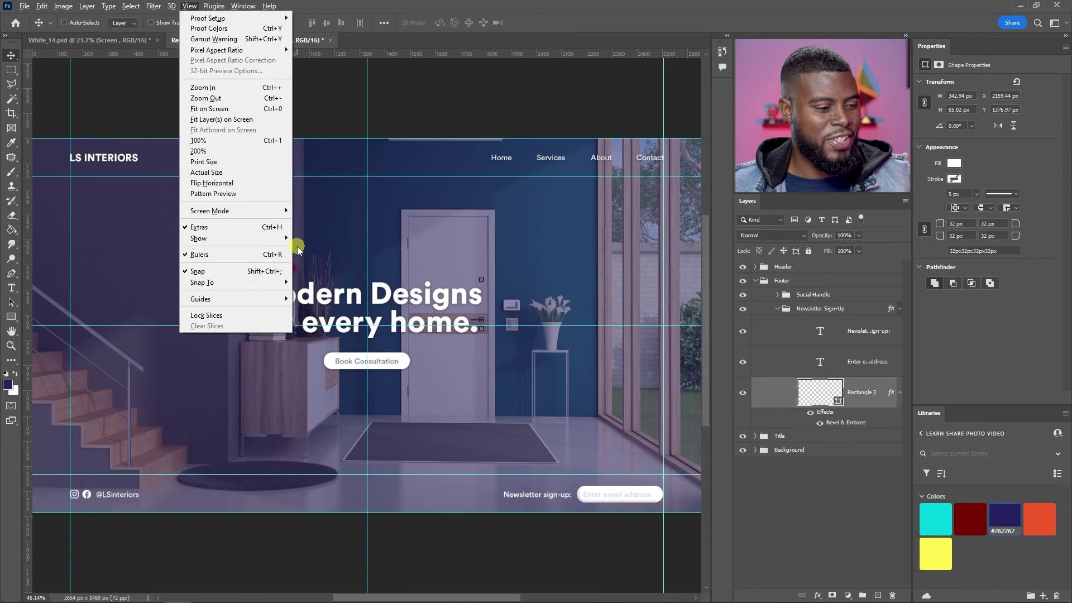
click(399, 217)
key(ctrl+s)
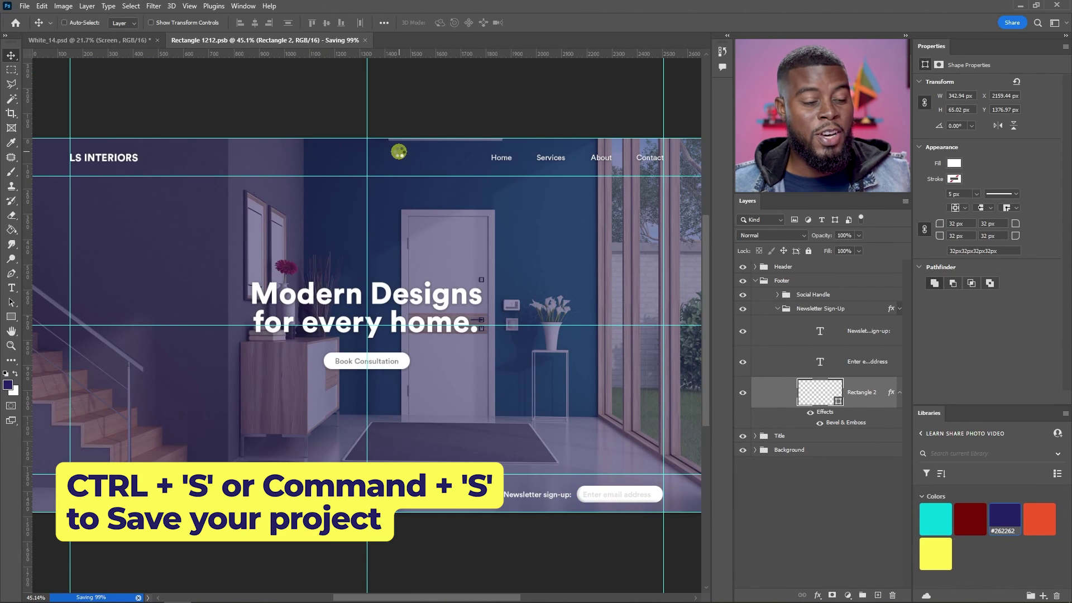
- Switch to the White_14.psd mockup and examine how the page with the restyled email field looks on the iMac screen
click(108, 44)
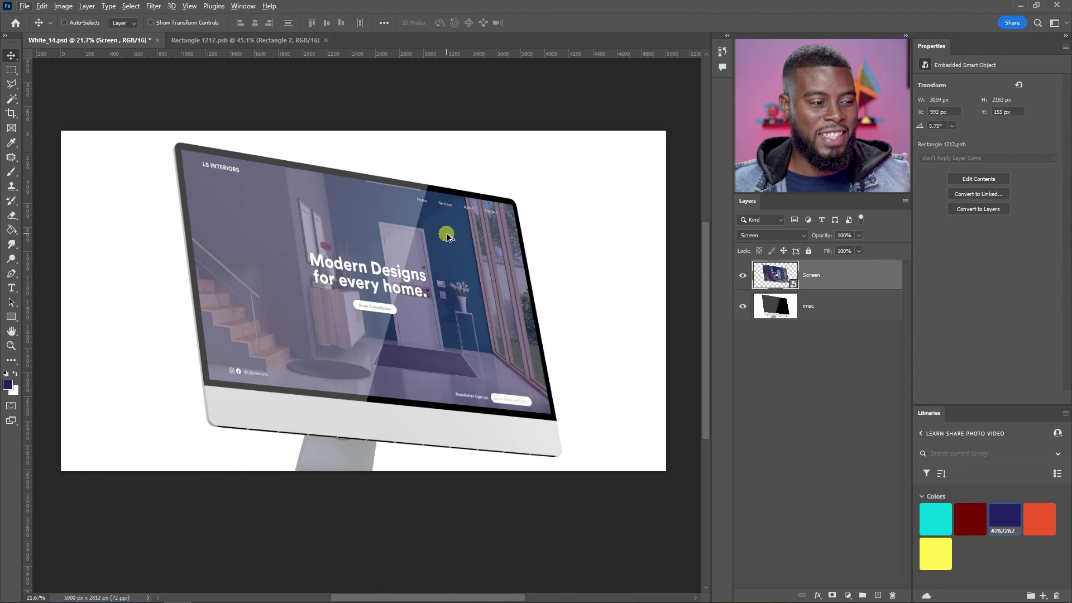
scroll(350, 281, up, 1)
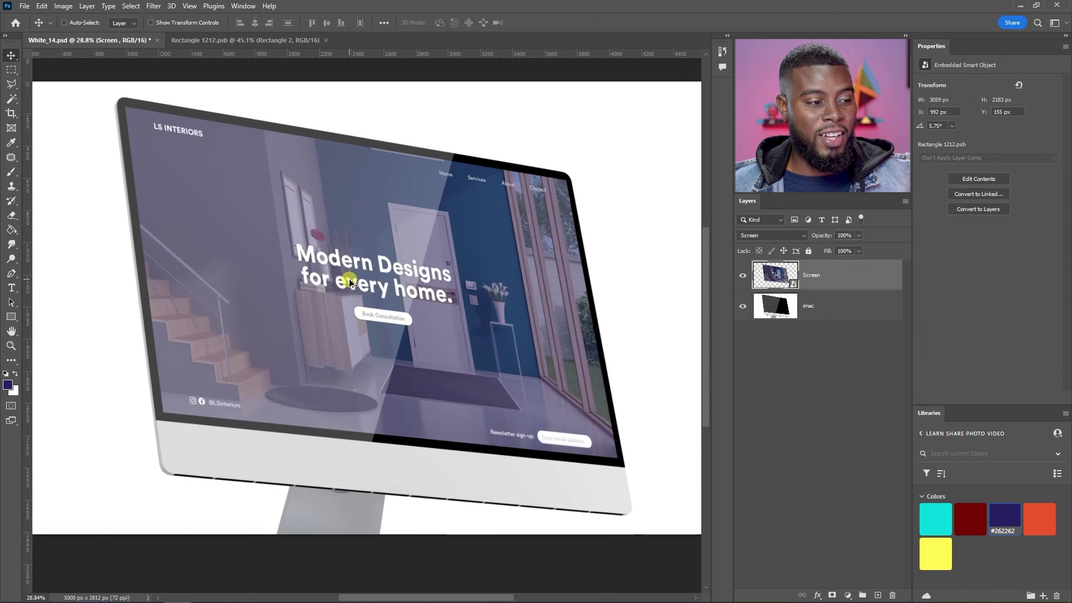
scroll(385, 273, up, 1)
scroll(392, 277, down, 2)
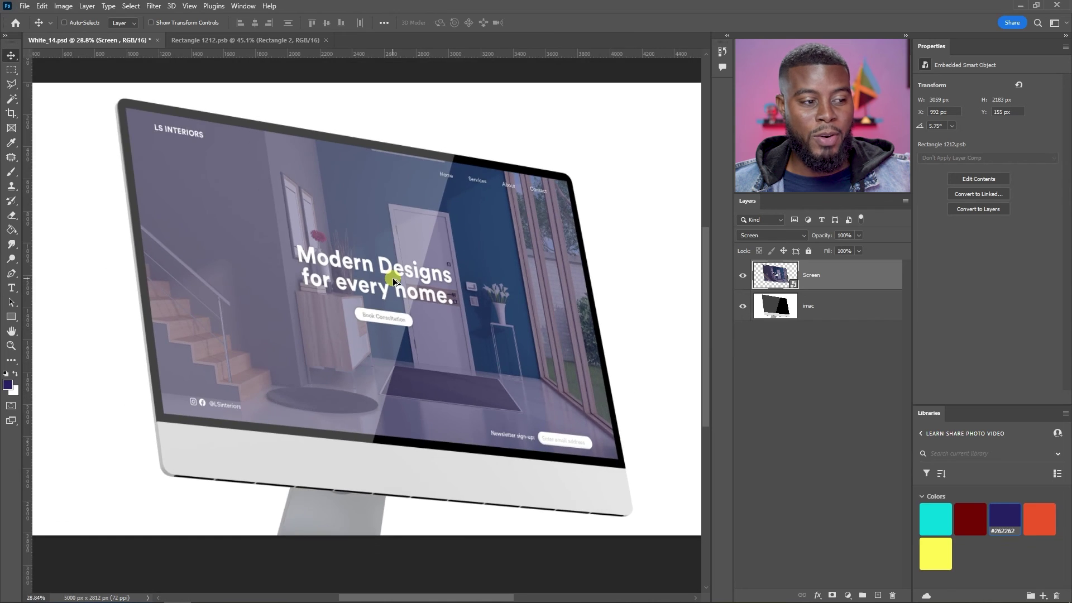
scroll(393, 276, up, 1)
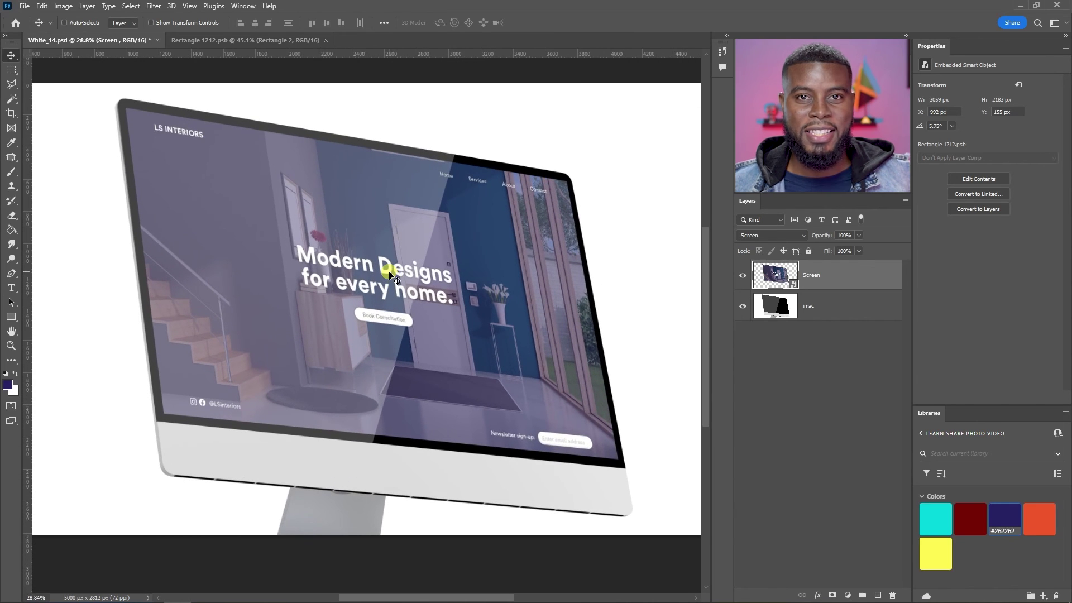